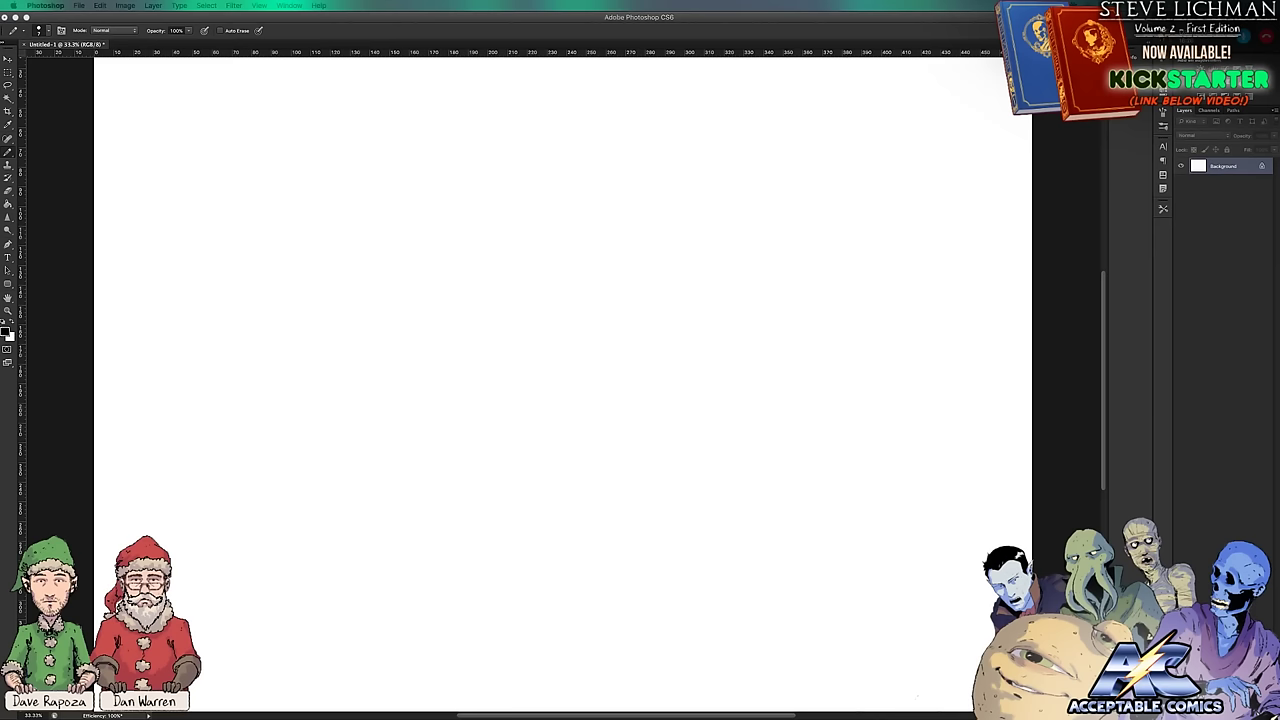
Step: Select the Brush Tool and choose a hard round brush tip from the presets
{"action": "left_click", "coordinate": [11, 154]}
{"action": "left_click", "coordinate": [50, 151]}
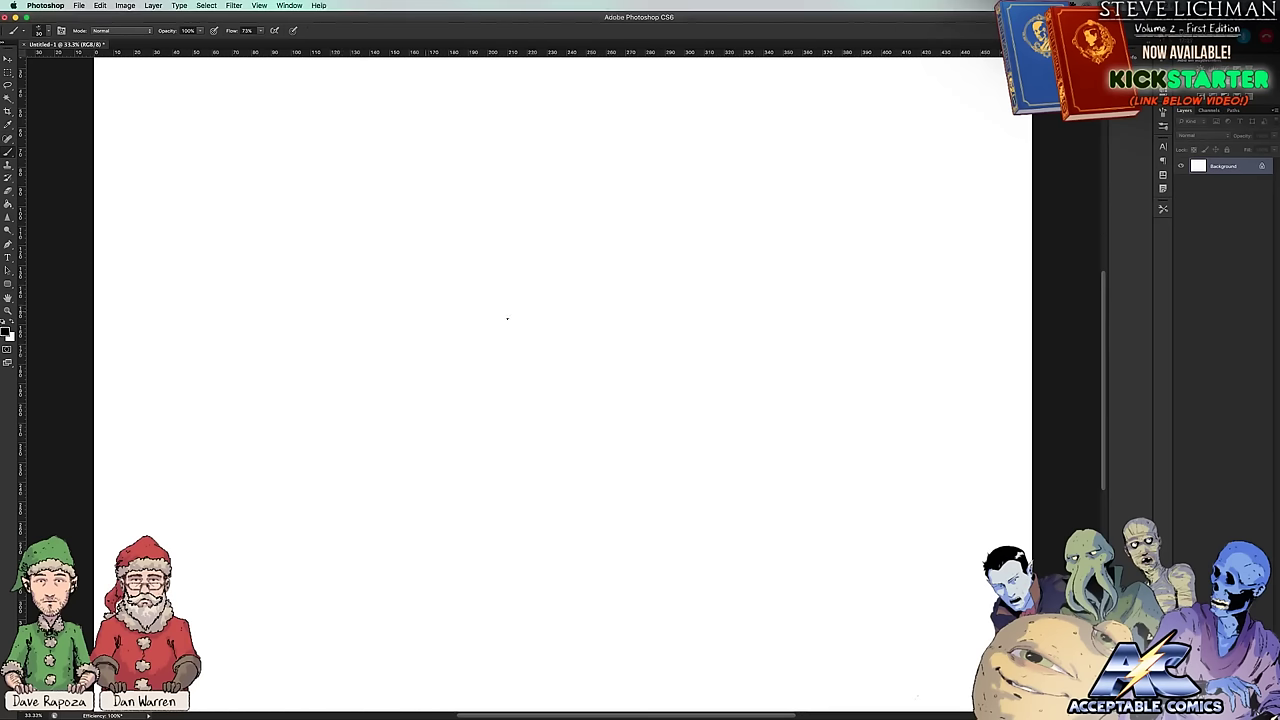
{"action": "right_click", "coordinate": [540, 323]}
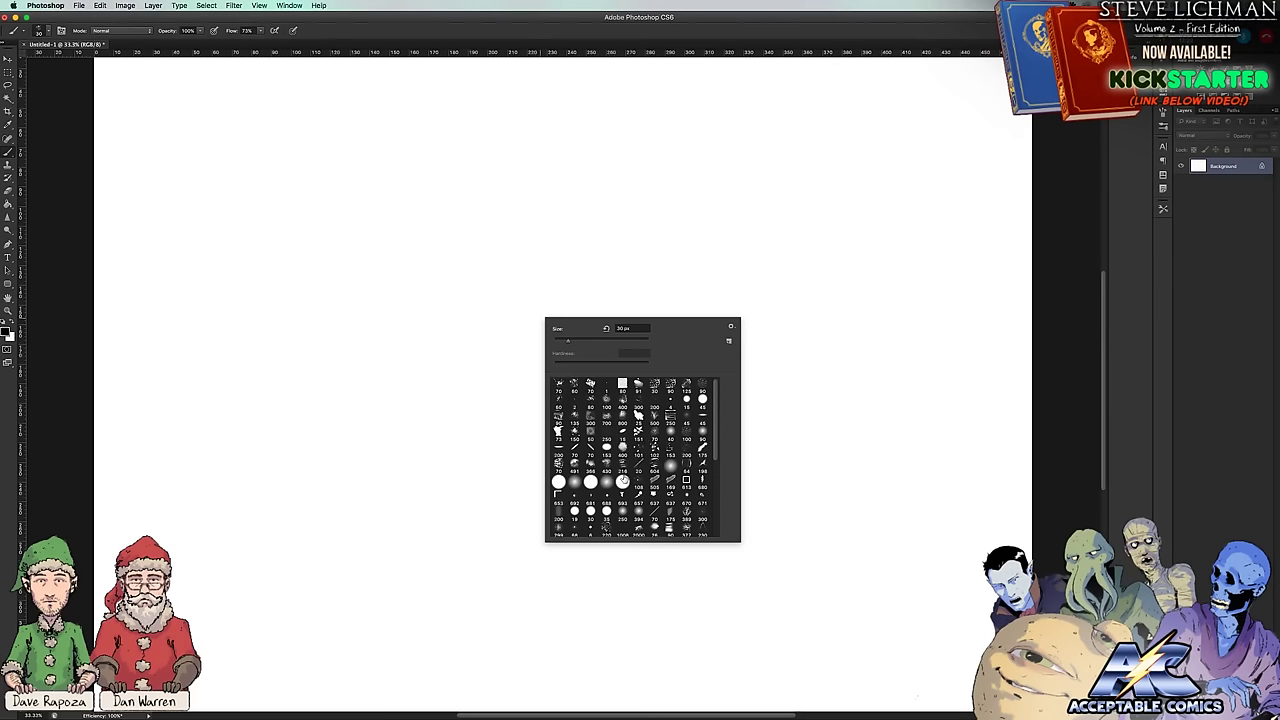
{"action": "left_click", "coordinate": [622, 483]}
{"action": "left_click", "coordinate": [1058, 357]}
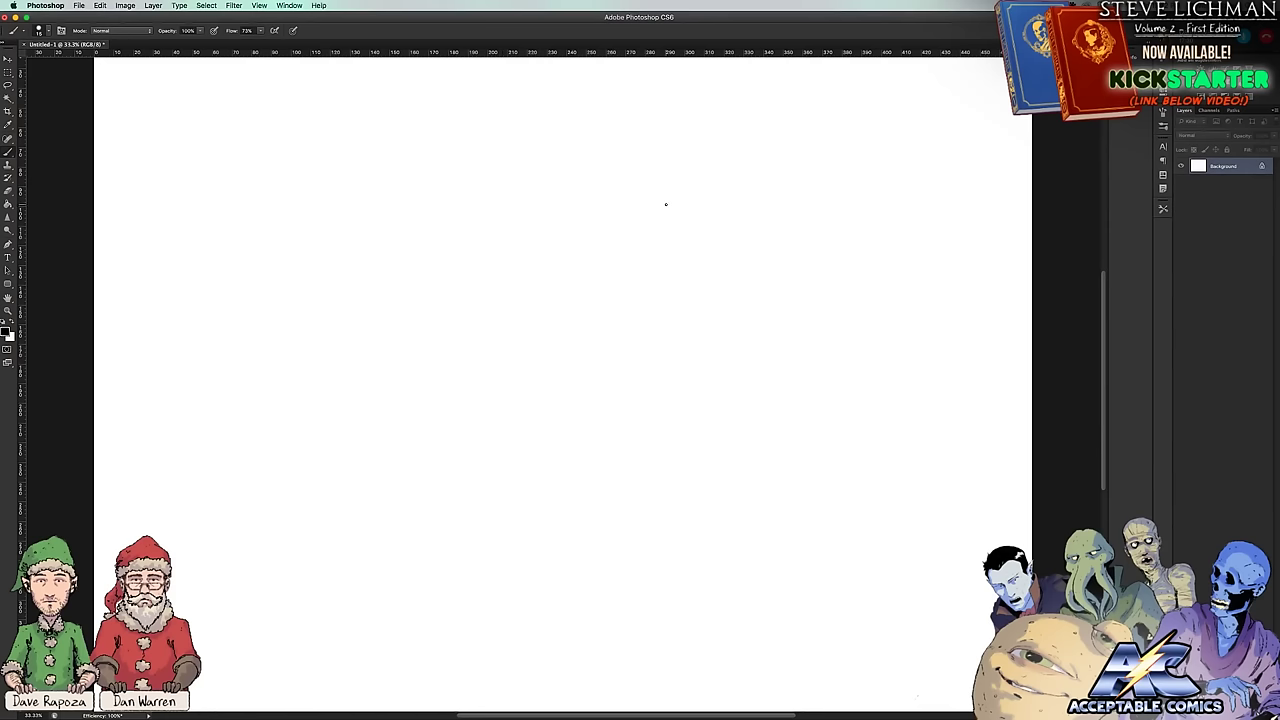
Step: Add a new empty layer and draw the head's outer and inner face outlines
{"action": "key", "text": "alt+shift+super+n"}
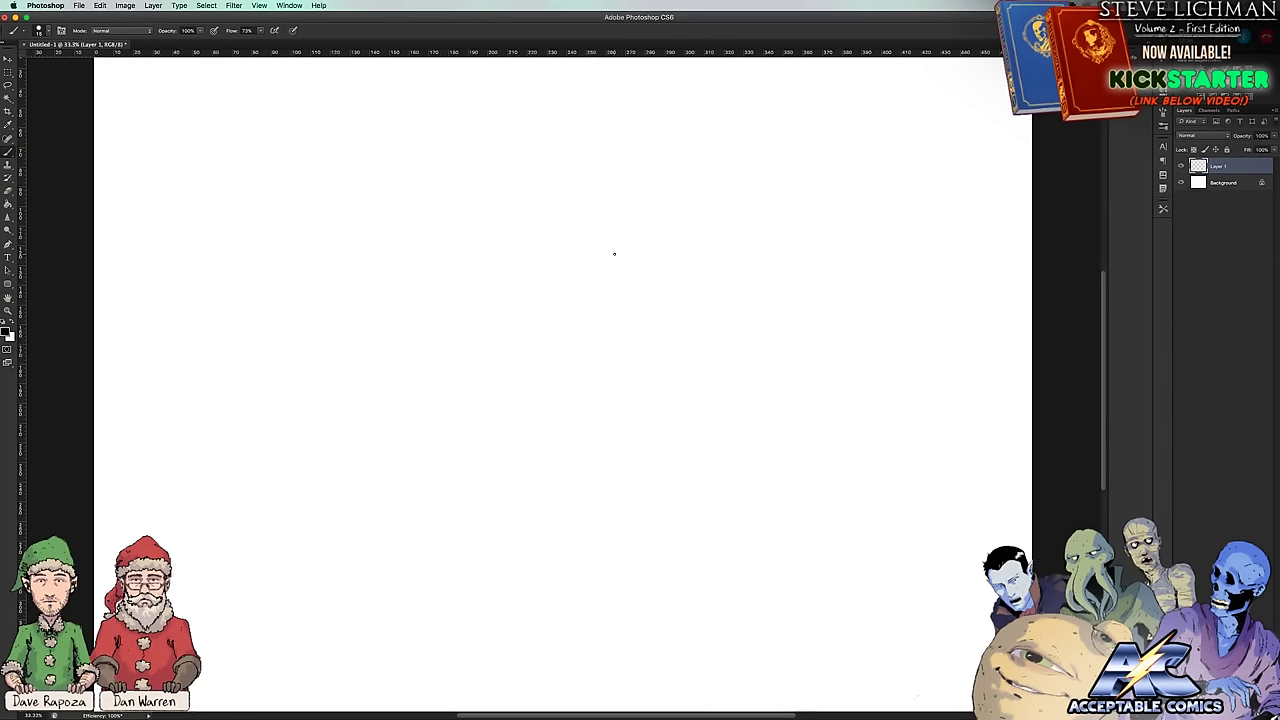
{"action": "mouse_move", "coordinate": [640, 288]}
{"action": "left_mouse_down"}
{"action": "mouse_move", "coordinate": [630, 229]}
{"action": "mouse_move", "coordinate": [572, 179]}
{"action": "mouse_move", "coordinate": [493, 176]}
{"action": "mouse_move", "coordinate": [439, 201]}
{"action": "mouse_move", "coordinate": [419, 232]}
{"action": "mouse_move", "coordinate": [394, 324]}
{"action": "mouse_move", "coordinate": [400, 511]}
{"action": "mouse_move", "coordinate": [517, 622]}
{"action": "mouse_move", "coordinate": [623, 617]}
{"action": "mouse_move", "coordinate": [696, 556]}
{"action": "mouse_move", "coordinate": [709, 461]}
{"action": "mouse_move", "coordinate": [700, 349]}
{"action": "mouse_move", "coordinate": [682, 284]}
{"action": "mouse_move", "coordinate": [632, 232]}
{"action": "left_mouse_up"}
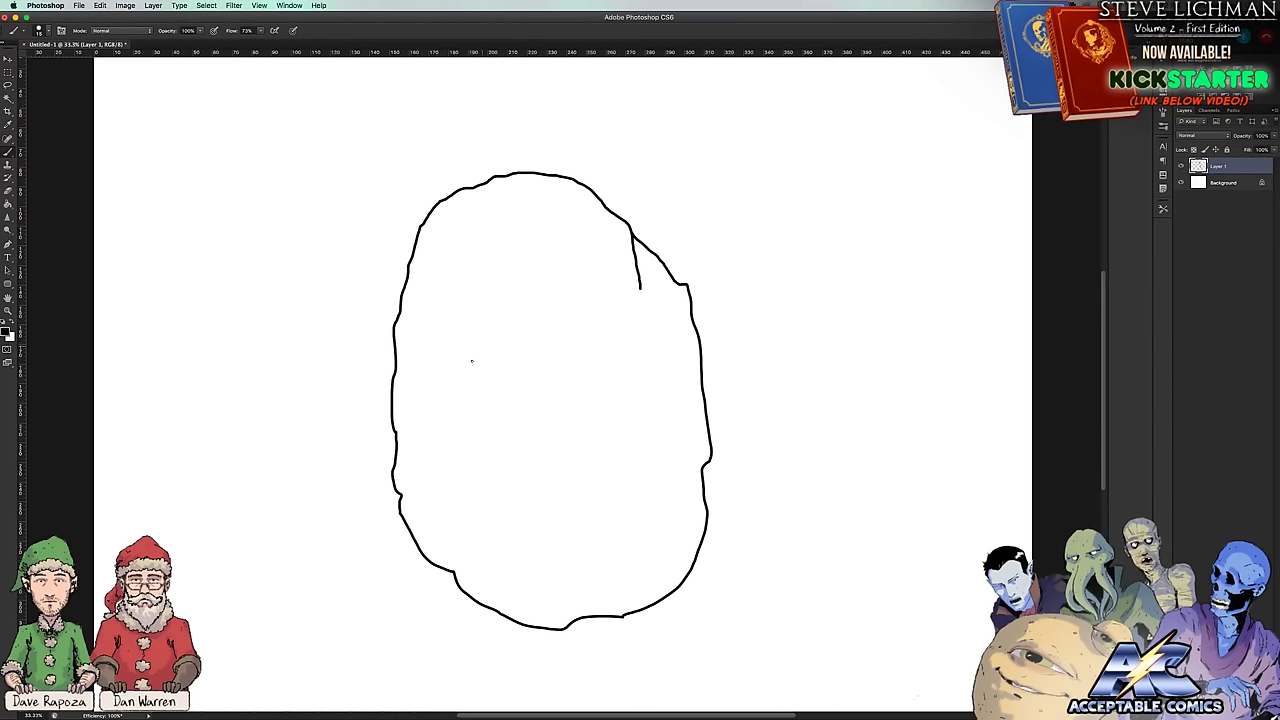
{"action": "scroll", "coordinate": [530, 310], "scroll_direction": "right", "scroll_amount": 1}
{"action": "mouse_move", "coordinate": [640, 300]}
{"action": "left_mouse_down"}
{"action": "mouse_move", "coordinate": [565, 253]}
{"action": "mouse_move", "coordinate": [499, 248]}
{"action": "mouse_move", "coordinate": [469, 272]}
{"action": "mouse_move", "coordinate": [441, 336]}
{"action": "mouse_move", "coordinate": [464, 425]}
{"action": "mouse_move", "coordinate": [550, 453]}
{"action": "mouse_move", "coordinate": [600, 445]}
{"action": "mouse_move", "coordinate": [665, 396]}
{"action": "mouse_move", "coordinate": [678, 367]}
{"action": "mouse_move", "coordinate": [641, 297]}
{"action": "left_mouse_up"}
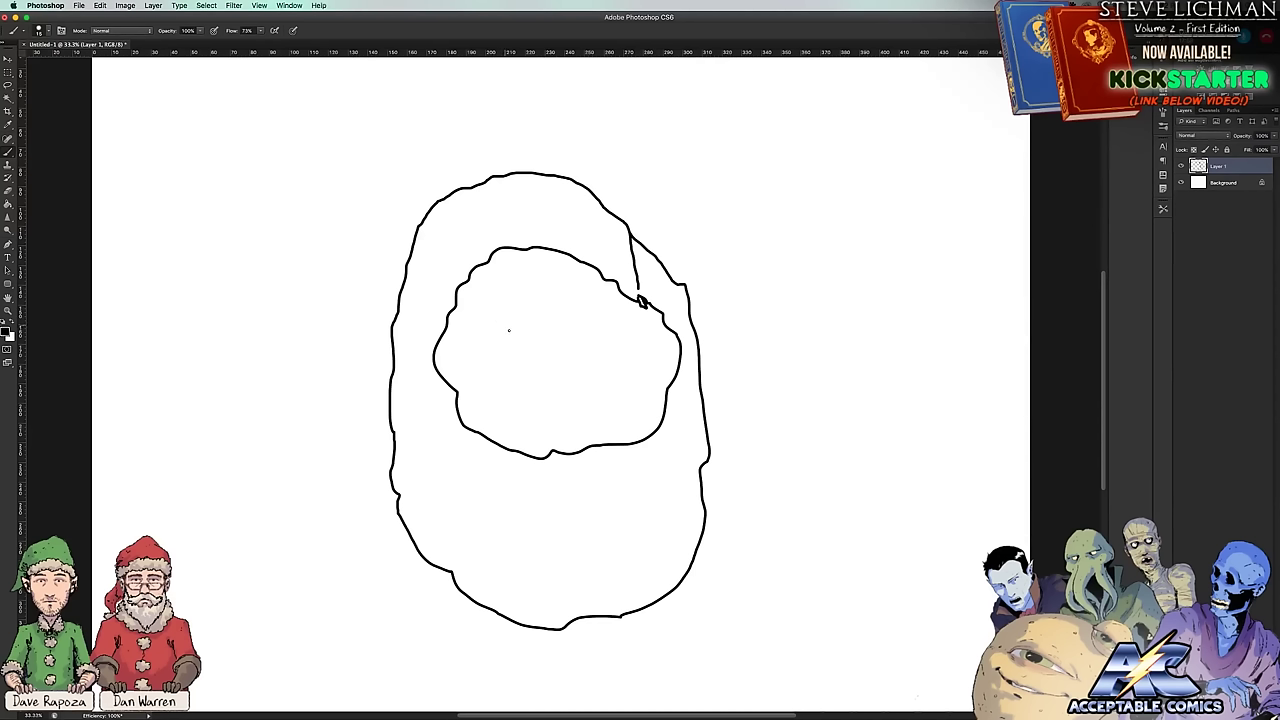
Step: Draw spiral eyes with pupils, a wide smile with lower lip, mouth marks and a nose
{"action": "mouse_move", "coordinate": [508, 330]}
{"action": "left_mouse_down"}
{"action": "mouse_move", "coordinate": [495, 350]}
{"action": "mouse_move", "coordinate": [516, 330]}
{"action": "mouse_move", "coordinate": [494, 329]}
{"action": "left_mouse_up"}
{"action": "mouse_move", "coordinate": [593, 320]}
{"action": "left_mouse_down"}
{"action": "mouse_move", "coordinate": [583, 328]}
{"action": "mouse_move", "coordinate": [598, 328]}
{"action": "mouse_move", "coordinate": [588, 318]}
{"action": "left_mouse_up"}
{"action": "mouse_move", "coordinate": [616, 372]}
{"action": "left_mouse_down"}
{"action": "mouse_move", "coordinate": [546, 391]}
{"action": "mouse_move", "coordinate": [472, 379]}
{"action": "left_mouse_up"}
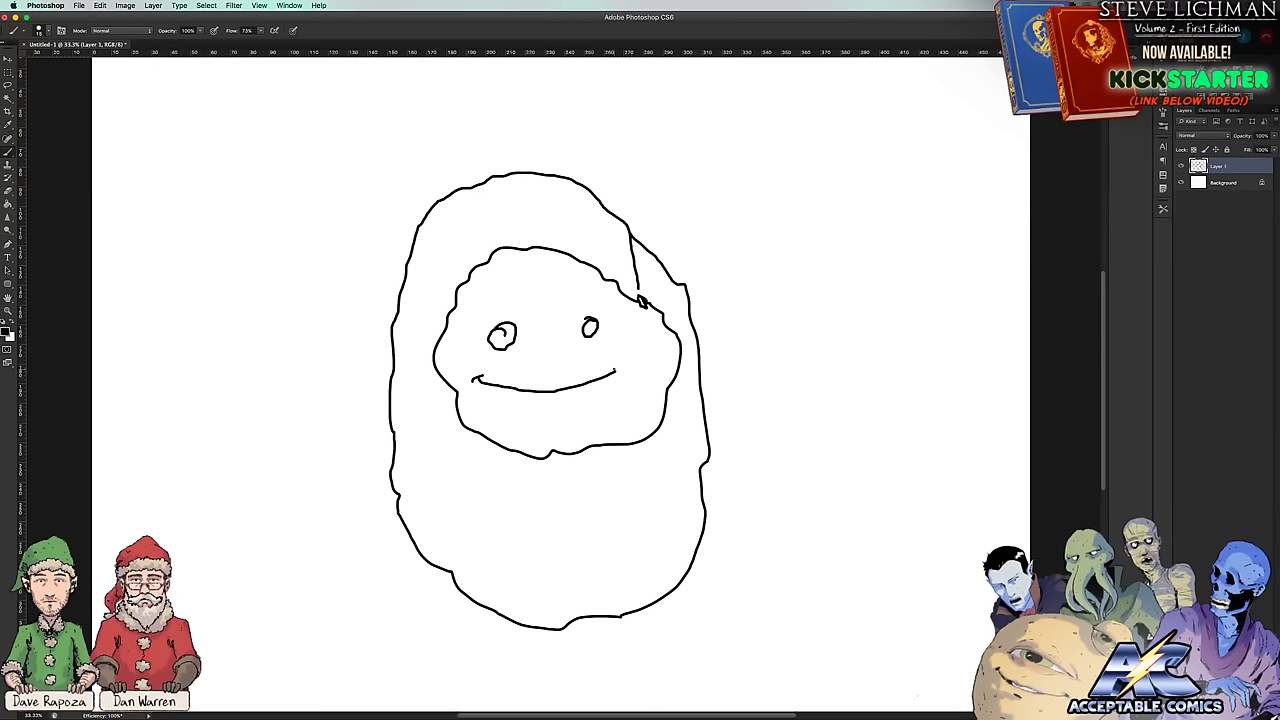
{"action": "left_click_drag", "start_coordinate": [614, 372], "coordinate": [623, 367]}
{"action": "mouse_move", "coordinate": [480, 383]}
{"action": "left_mouse_down"}
{"action": "mouse_move", "coordinate": [564, 404]}
{"action": "mouse_move", "coordinate": [612, 377]}
{"action": "left_mouse_up"}
{"action": "mouse_move", "coordinate": [488, 387]}
{"action": "left_mouse_down"}
{"action": "mouse_move", "coordinate": [537, 400]}
{"action": "mouse_move", "coordinate": [585, 390]}
{"action": "mouse_move", "coordinate": [550, 402]}
{"action": "left_mouse_up"}
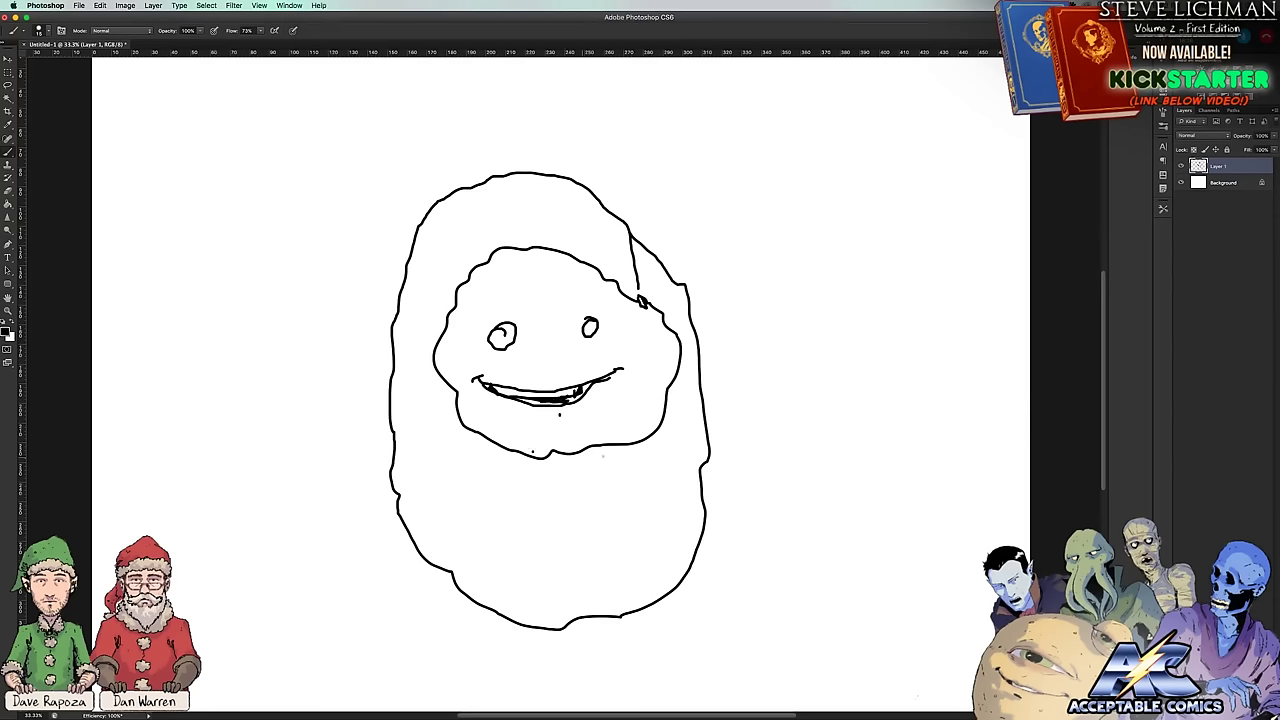
{"action": "left_click_drag", "start_coordinate": [576, 414], "coordinate": [556, 426]}
{"action": "mouse_move", "coordinate": [564, 357]}
{"action": "left_mouse_down"}
{"action": "mouse_move", "coordinate": [532, 357]}
{"action": "mouse_move", "coordinate": [560, 370]}
{"action": "mouse_move", "coordinate": [569, 357]}
{"action": "left_mouse_up"}
{"action": "mouse_move", "coordinate": [497, 332]}
{"action": "left_mouse_down"}
{"action": "mouse_move", "coordinate": [506, 344]}
{"action": "mouse_move", "coordinate": [504, 332]}
{"action": "left_mouse_up"}
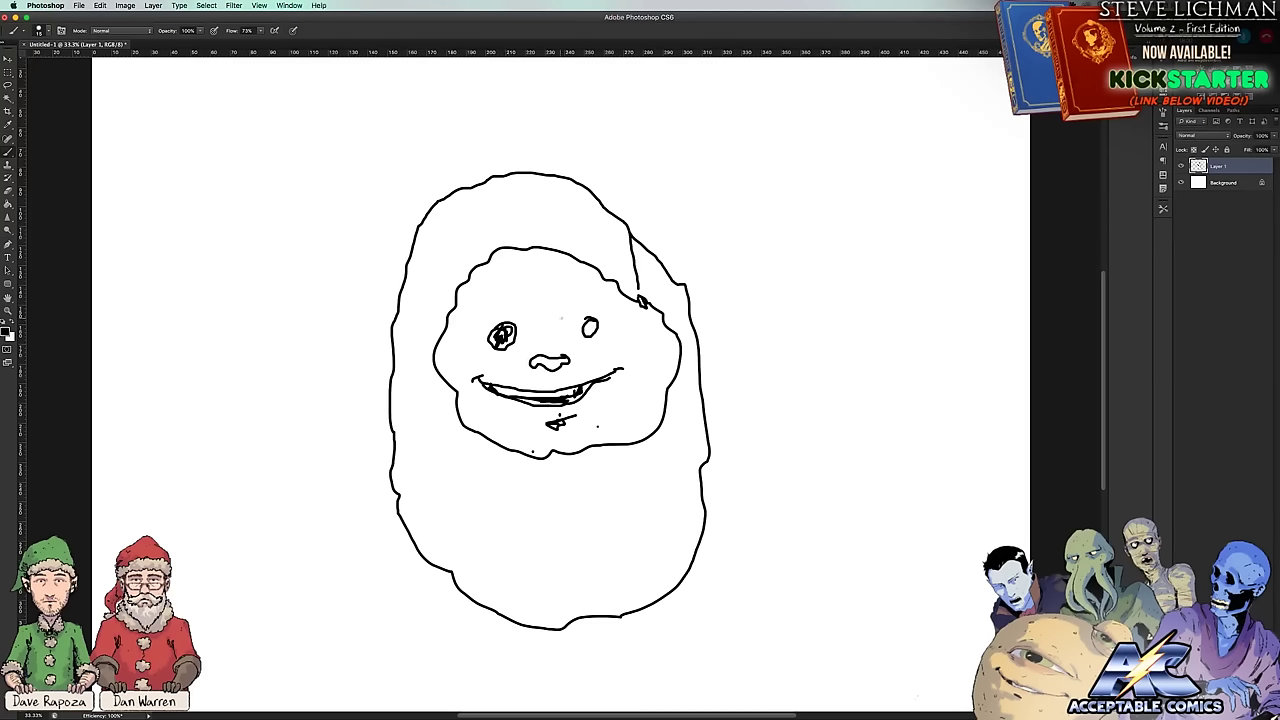
{"action": "left_click_drag", "start_coordinate": [592, 322], "coordinate": [586, 332]}
Step: Add two eyebrows, arms on both sides, two round hat ears and a tall sword on the right
{"action": "left_click_drag", "start_coordinate": [522, 302], "coordinate": [476, 312]}
{"action": "mouse_move", "coordinate": [579, 303]}
{"action": "left_mouse_down"}
{"action": "mouse_move", "coordinate": [612, 300]}
{"action": "mouse_move", "coordinate": [622, 317]}
{"action": "left_mouse_up"}
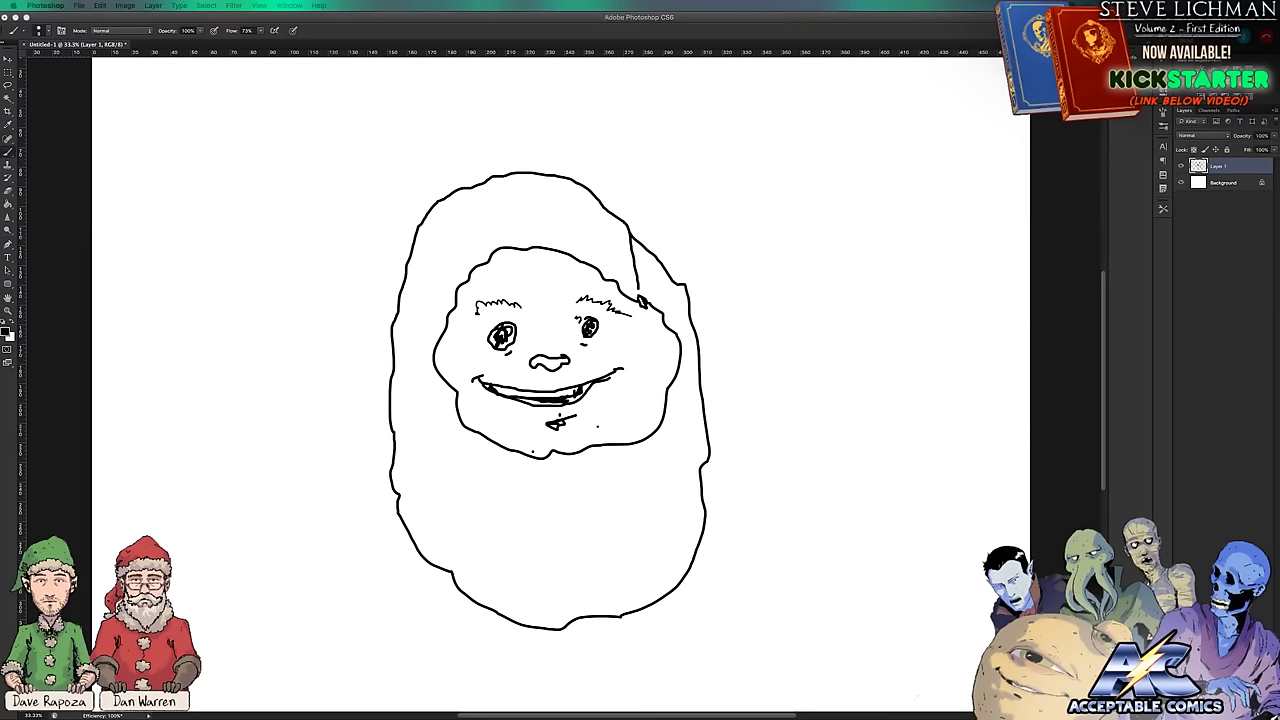
{"action": "mouse_move", "coordinate": [390, 412]}
{"action": "left_mouse_down"}
{"action": "mouse_move", "coordinate": [303, 454]}
{"action": "mouse_move", "coordinate": [404, 478]}
{"action": "left_mouse_up"}
{"action": "mouse_move", "coordinate": [710, 396]}
{"action": "left_mouse_down"}
{"action": "mouse_move", "coordinate": [761, 348]}
{"action": "mouse_move", "coordinate": [785, 363]}
{"action": "mouse_move", "coordinate": [761, 413]}
{"action": "mouse_move", "coordinate": [730, 437]}
{"action": "left_mouse_up"}
{"action": "left_click_drag", "start_coordinate": [415, 231], "coordinate": [414, 284]}
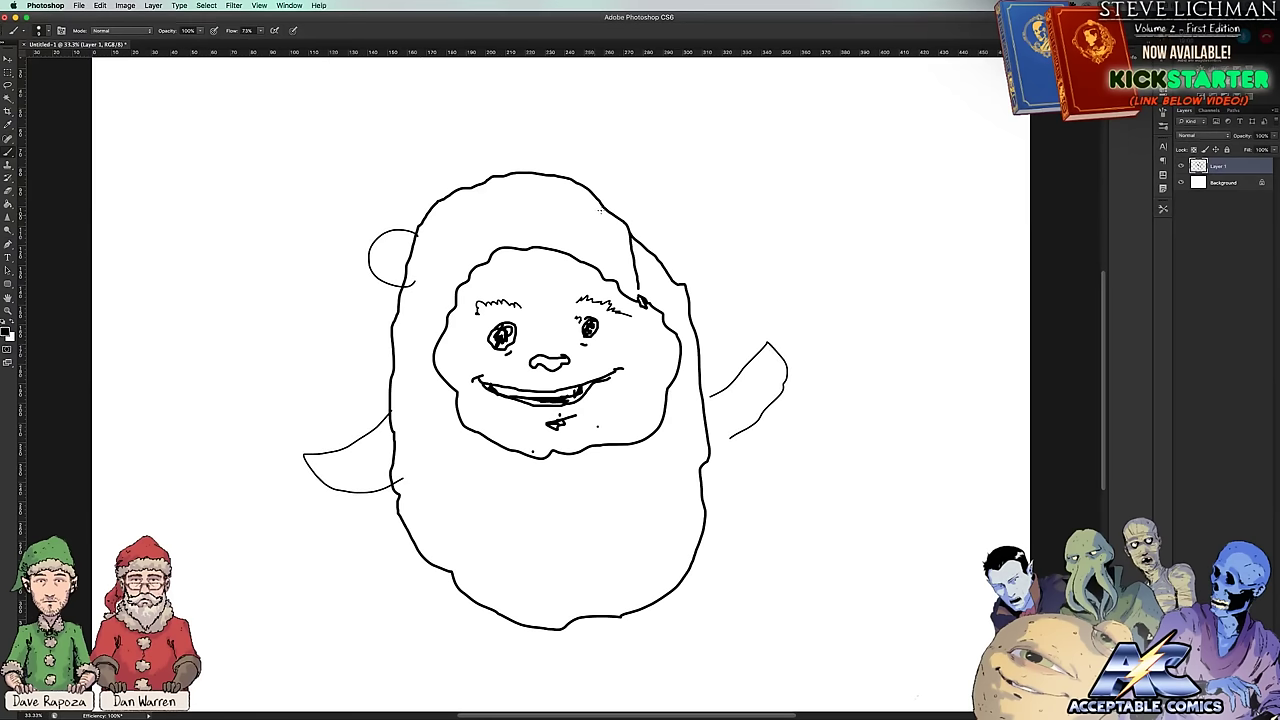
{"action": "mouse_move", "coordinate": [600, 211]}
{"action": "left_mouse_down"}
{"action": "mouse_move", "coordinate": [651, 214]}
{"action": "mouse_move", "coordinate": [651, 240]}
{"action": "left_mouse_up"}
{"action": "mouse_move", "coordinate": [782, 333]}
{"action": "left_mouse_down"}
{"action": "mouse_move", "coordinate": [745, 382]}
{"action": "mouse_move", "coordinate": [727, 264]}
{"action": "mouse_move", "coordinate": [736, 130]}
{"action": "mouse_move", "coordinate": [757, 320]}
{"action": "left_mouse_up"}
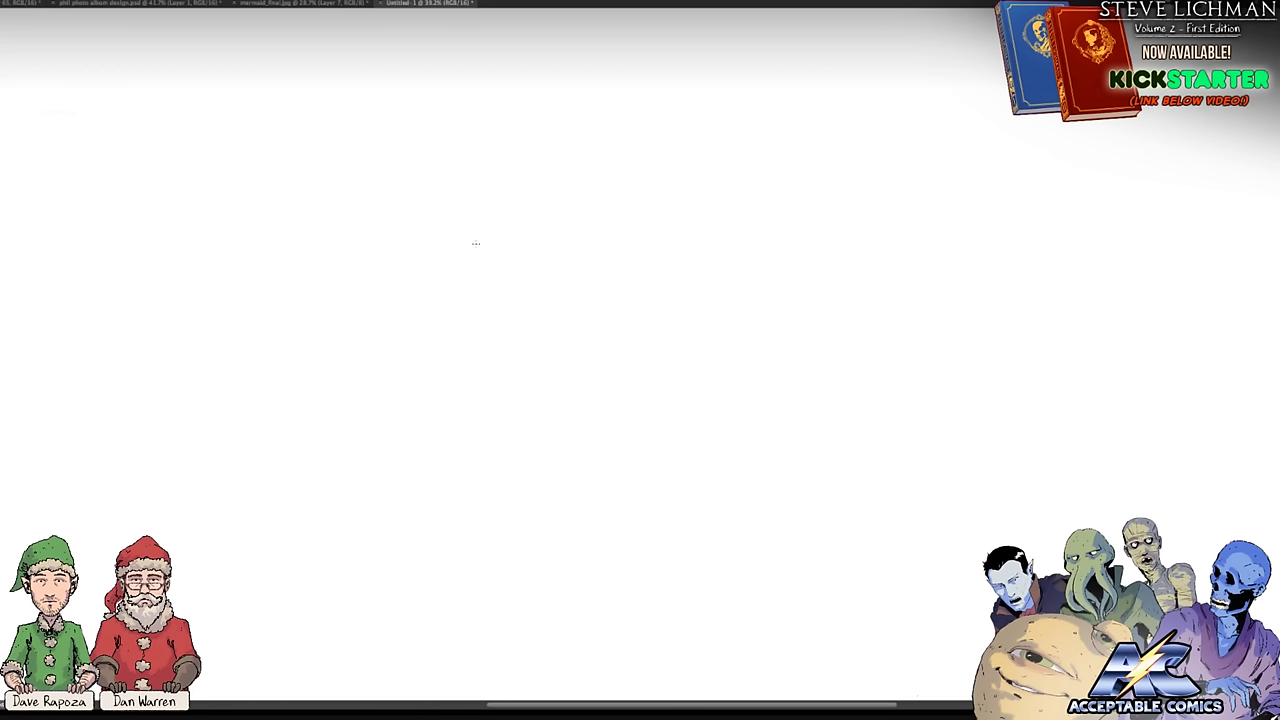
Step: Start a new head outline with angry eyes and a nose
{"action": "mouse_move", "coordinate": [451, 285]}
{"action": "left_mouse_down"}
{"action": "mouse_move", "coordinate": [454, 249]}
{"action": "mouse_move", "coordinate": [482, 218]}
{"action": "mouse_move", "coordinate": [539, 231]}
{"action": "mouse_move", "coordinate": [565, 287]}
{"action": "mouse_move", "coordinate": [552, 353]}
{"action": "mouse_move", "coordinate": [512, 362]}
{"action": "mouse_move", "coordinate": [482, 349]}
{"action": "mouse_move", "coordinate": [449, 282]}
{"action": "left_mouse_up"}
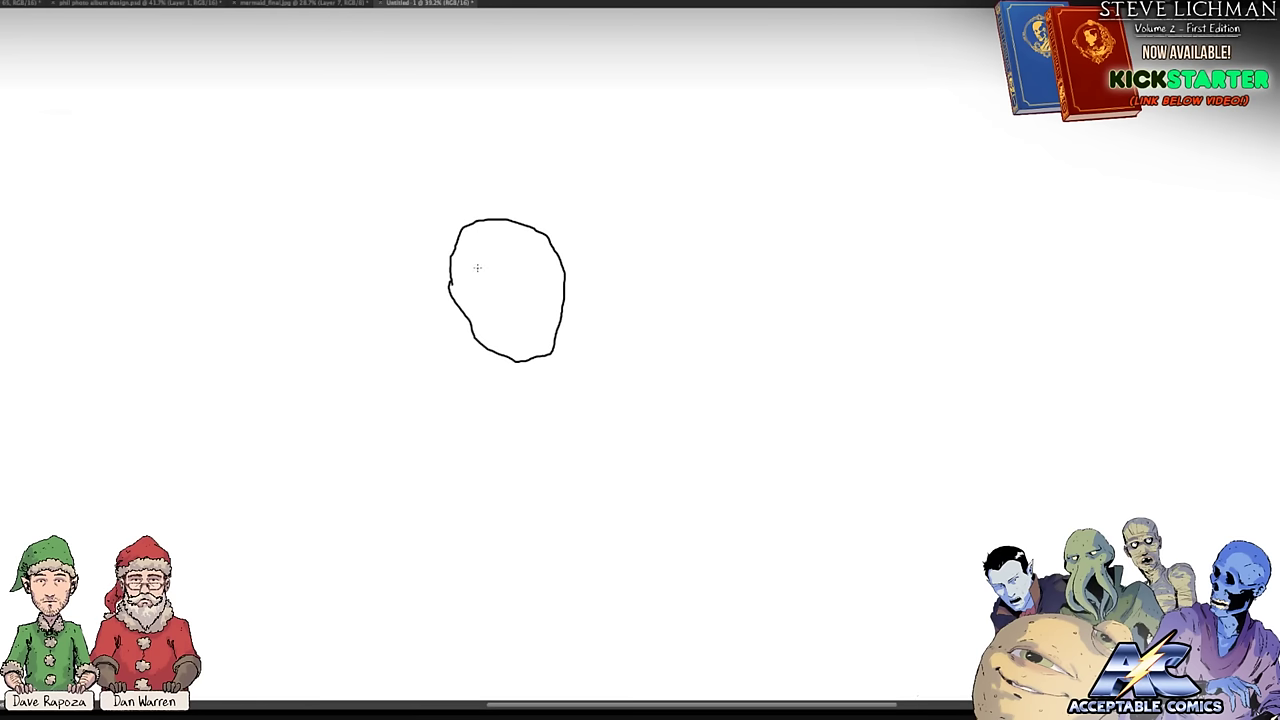
{"action": "mouse_move", "coordinate": [478, 270]}
{"action": "left_mouse_down"}
{"action": "mouse_move", "coordinate": [530, 289]}
{"action": "mouse_move", "coordinate": [472, 270]}
{"action": "left_mouse_up"}
{"action": "mouse_move", "coordinate": [548, 263]}
{"action": "left_mouse_down"}
{"action": "mouse_move", "coordinate": [526, 282]}
{"action": "mouse_move", "coordinate": [554, 283]}
{"action": "mouse_move", "coordinate": [560, 298]}
{"action": "mouse_move", "coordinate": [536, 298]}
{"action": "mouse_move", "coordinate": [538, 287]}
{"action": "mouse_move", "coordinate": [484, 308]}
{"action": "mouse_move", "coordinate": [482, 293]}
{"action": "mouse_move", "coordinate": [497, 296]}
{"action": "left_mouse_up"}
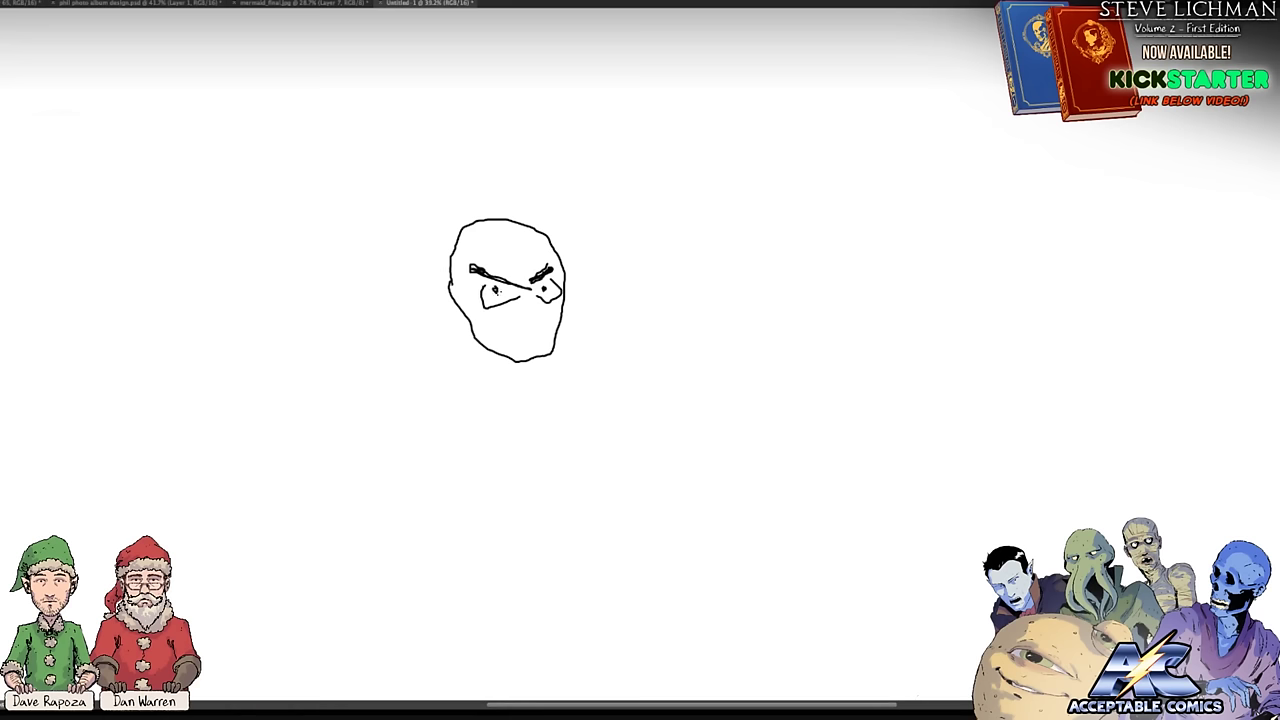
{"action": "mouse_move", "coordinate": [534, 302]}
{"action": "left_mouse_down"}
{"action": "mouse_move", "coordinate": [534, 316]}
{"action": "mouse_move", "coordinate": [494, 332]}
{"action": "mouse_move", "coordinate": [533, 327]}
{"action": "left_mouse_up"}
Step: Add the neck, shoulder line, a circle below the torso and spiky hair strands
{"action": "left_click_drag", "start_coordinate": [534, 360], "coordinate": [536, 370]}
{"action": "mouse_move", "coordinate": [470, 340]}
{"action": "left_mouse_down"}
{"action": "mouse_move", "coordinate": [514, 390]}
{"action": "mouse_move", "coordinate": [545, 364]}
{"action": "mouse_move", "coordinate": [608, 381]}
{"action": "left_mouse_up"}
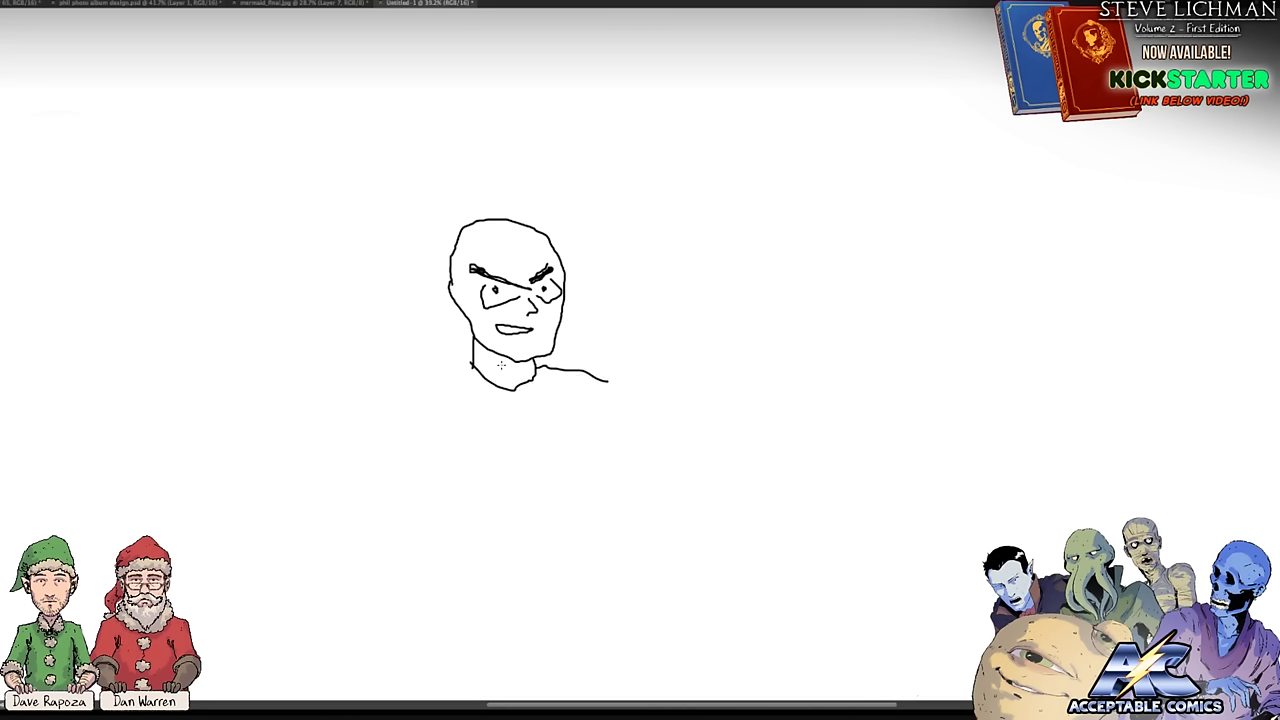
{"action": "mouse_move", "coordinate": [471, 364]}
{"action": "left_mouse_down"}
{"action": "mouse_move", "coordinate": [366, 375]}
{"action": "mouse_move", "coordinate": [476, 452]}
{"action": "mouse_move", "coordinate": [528, 444]}
{"action": "mouse_move", "coordinate": [584, 370]}
{"action": "left_mouse_up"}
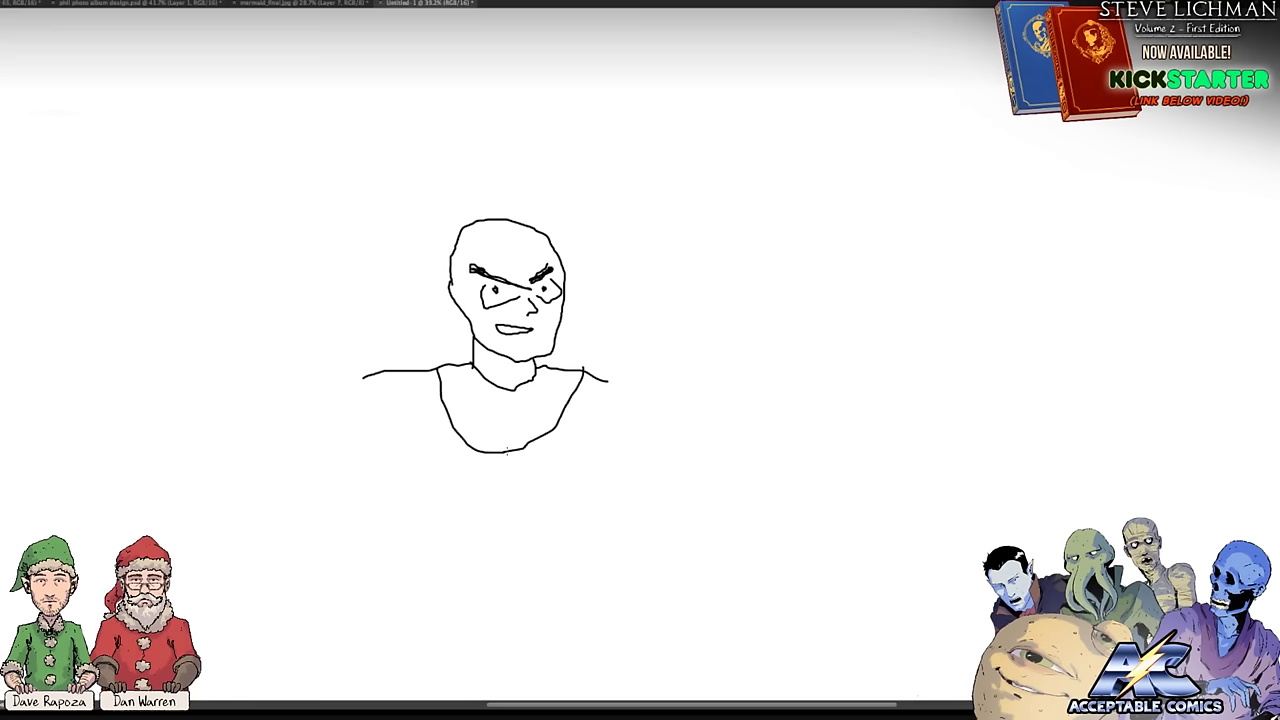
{"action": "mouse_move", "coordinate": [481, 467]}
{"action": "left_mouse_down"}
{"action": "mouse_move", "coordinate": [540, 484]}
{"action": "mouse_move", "coordinate": [502, 519]}
{"action": "mouse_move", "coordinate": [478, 467]}
{"action": "mouse_move", "coordinate": [488, 500]}
{"action": "mouse_move", "coordinate": [486, 483]}
{"action": "mouse_move", "coordinate": [526, 466]}
{"action": "mouse_move", "coordinate": [498, 492]}
{"action": "left_mouse_up"}
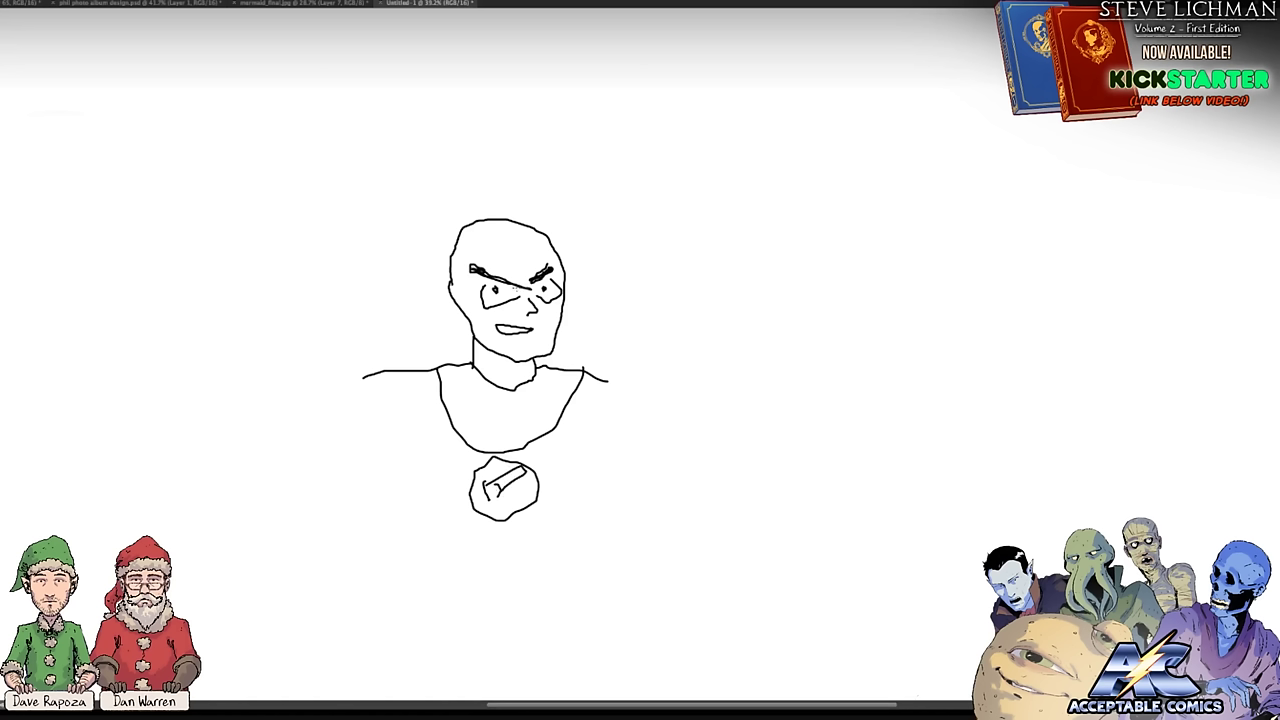
{"action": "mouse_move", "coordinate": [518, 200]}
{"action": "left_mouse_down"}
{"action": "mouse_move", "coordinate": [615, 165]}
{"action": "mouse_move", "coordinate": [574, 203]}
{"action": "mouse_move", "coordinate": [620, 213]}
{"action": "mouse_move", "coordinate": [559, 226]}
{"action": "mouse_move", "coordinate": [620, 311]}
{"action": "mouse_move", "coordinate": [486, 214]}
{"action": "mouse_move", "coordinate": [497, 167]}
{"action": "mouse_move", "coordinate": [550, 138]}
{"action": "mouse_move", "coordinate": [520, 197]}
{"action": "mouse_move", "coordinate": [490, 207]}
{"action": "mouse_move", "coordinate": [477, 176]}
{"action": "mouse_move", "coordinate": [484, 195]}
{"action": "mouse_move", "coordinate": [377, 228]}
{"action": "mouse_move", "coordinate": [434, 222]}
{"action": "mouse_move", "coordinate": [407, 283]}
{"action": "mouse_move", "coordinate": [424, 264]}
{"action": "mouse_move", "coordinate": [446, 272]}
{"action": "mouse_move", "coordinate": [440, 304]}
{"action": "left_mouse_up"}
{"action": "mouse_move", "coordinate": [452, 238]}
{"action": "left_mouse_down"}
{"action": "mouse_move", "coordinate": [424, 268]}
{"action": "mouse_move", "coordinate": [458, 262]}
{"action": "mouse_move", "coordinate": [442, 258]}
{"action": "left_mouse_up"}
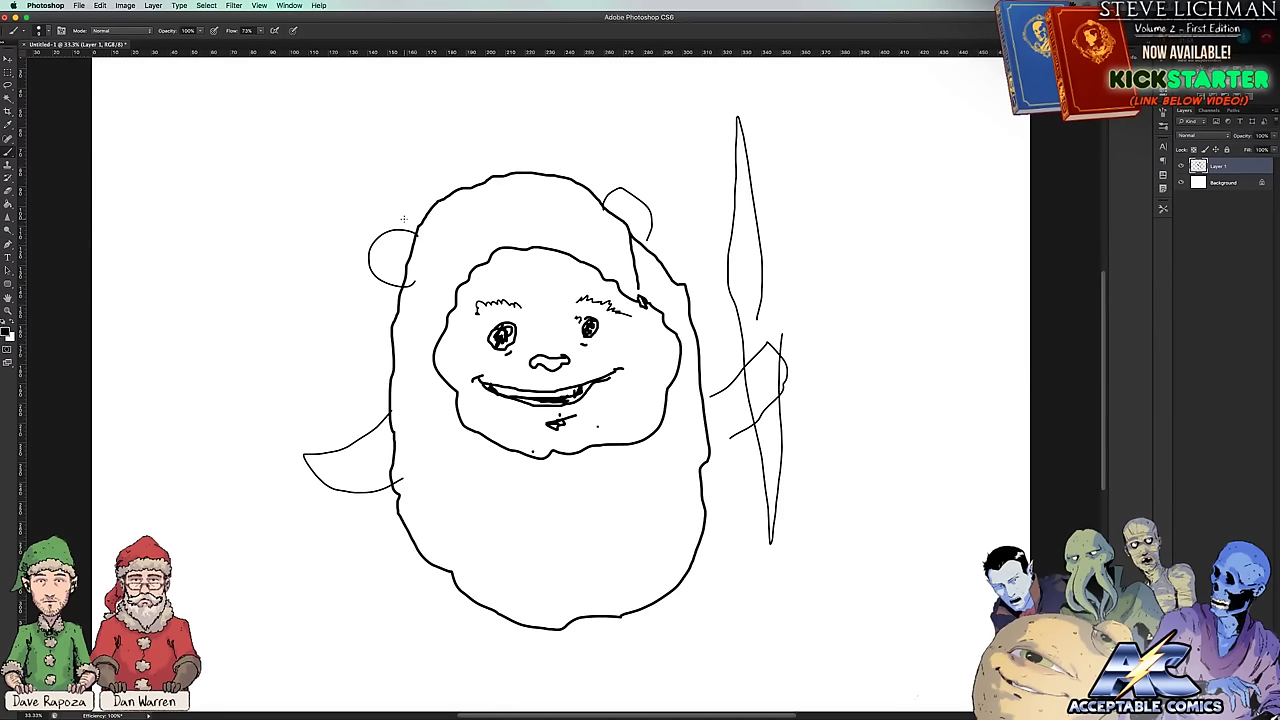
Step: Delete the Santa sketch from Layer 1, leaving the canvas blank
{"action": "key", "text": "Delete"}
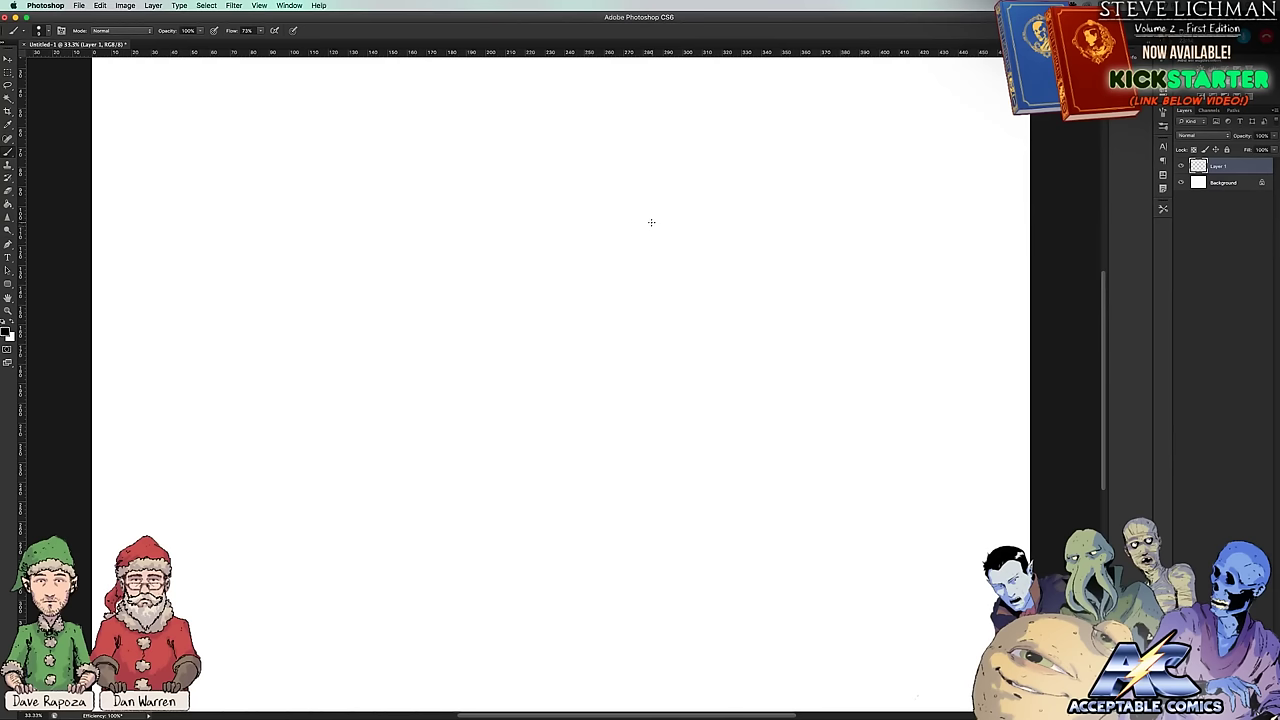
Step: Sketch a man's head outline near the top centre with a nose inside
{"action": "mouse_move", "coordinate": [618, 186]}
{"action": "left_mouse_down"}
{"action": "mouse_move", "coordinate": [593, 147]}
{"action": "mouse_move", "coordinate": [530, 152]}
{"action": "mouse_move", "coordinate": [512, 174]}
{"action": "mouse_move", "coordinate": [513, 237]}
{"action": "mouse_move", "coordinate": [543, 296]}
{"action": "mouse_move", "coordinate": [580, 316]}
{"action": "mouse_move", "coordinate": [609, 302]}
{"action": "mouse_move", "coordinate": [619, 172]}
{"action": "left_mouse_up"}
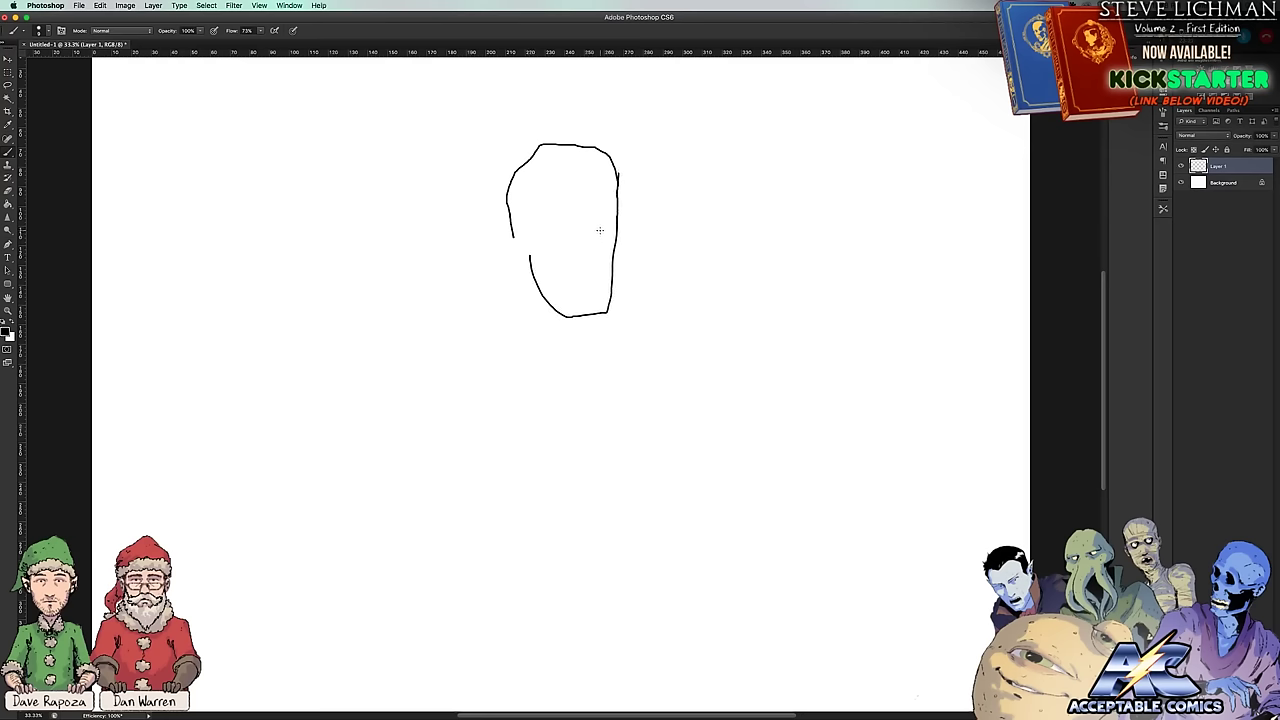
{"action": "mouse_move", "coordinate": [590, 225]}
{"action": "left_mouse_down"}
{"action": "mouse_move", "coordinate": [592, 267]}
{"action": "mouse_move", "coordinate": [570, 261]}
{"action": "mouse_move", "coordinate": [579, 229]}
{"action": "mouse_move", "coordinate": [571, 236]}
{"action": "mouse_move", "coordinate": [603, 240]}
{"action": "left_mouse_up"}
Step: Add an eyelid, mouth, chin line and a darker right eyebrow to the face
{"action": "mouse_move", "coordinate": [567, 228]}
{"action": "left_mouse_down"}
{"action": "mouse_move", "coordinate": [536, 228]}
{"action": "mouse_move", "coordinate": [606, 233]}
{"action": "left_mouse_up"}
{"action": "left_click_drag", "start_coordinate": [575, 277], "coordinate": [595, 272]}
{"action": "left_click_drag", "start_coordinate": [585, 283], "coordinate": [586, 287]}
{"action": "left_click_drag", "start_coordinate": [567, 297], "coordinate": [582, 299]}
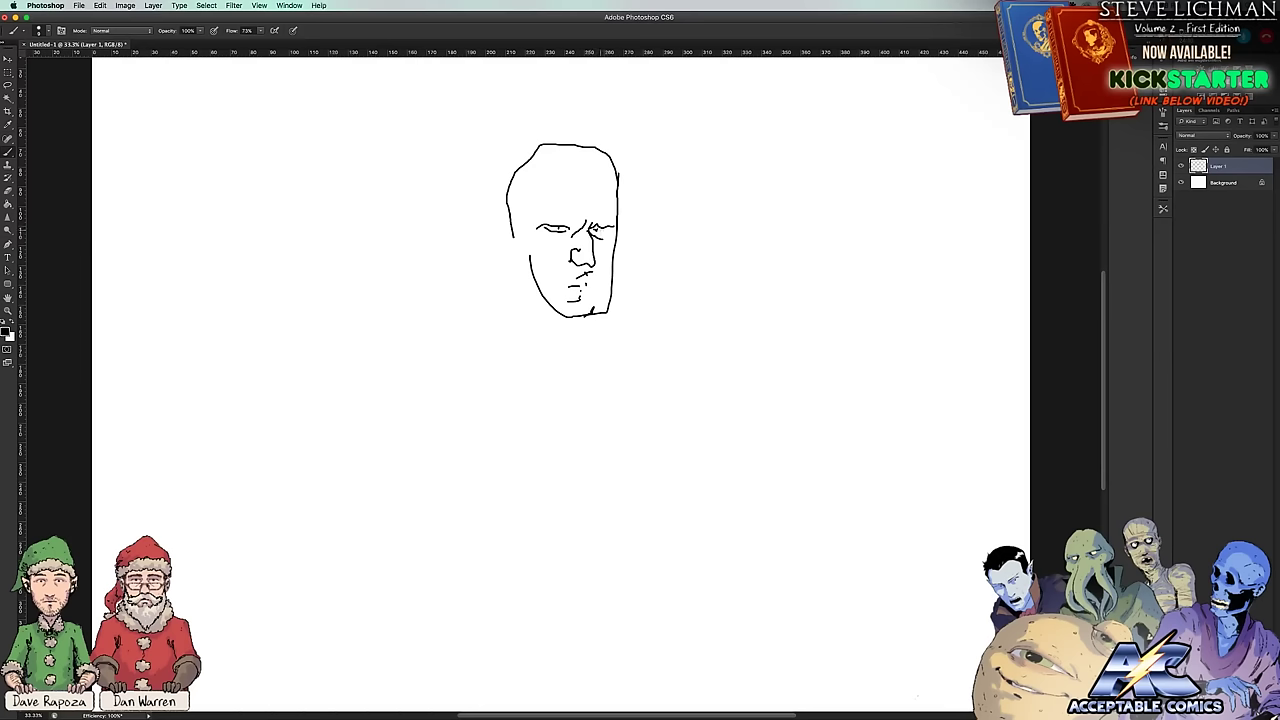
{"action": "left_click_drag", "start_coordinate": [539, 218], "coordinate": [621, 222]}
{"action": "left_click_drag", "start_coordinate": [574, 300], "coordinate": [588, 299]}
Step: Draw a left ear, the neck, forehead hair strokes, shoulder outline and chest marks
{"action": "mouse_move", "coordinate": [521, 238]}
{"action": "left_mouse_down"}
{"action": "mouse_move", "coordinate": [495, 246]}
{"action": "mouse_move", "coordinate": [516, 258]}
{"action": "mouse_move", "coordinate": [510, 243]}
{"action": "mouse_move", "coordinate": [526, 270]}
{"action": "mouse_move", "coordinate": [525, 195]}
{"action": "mouse_move", "coordinate": [571, 172]}
{"action": "mouse_move", "coordinate": [538, 160]}
{"action": "left_mouse_up"}
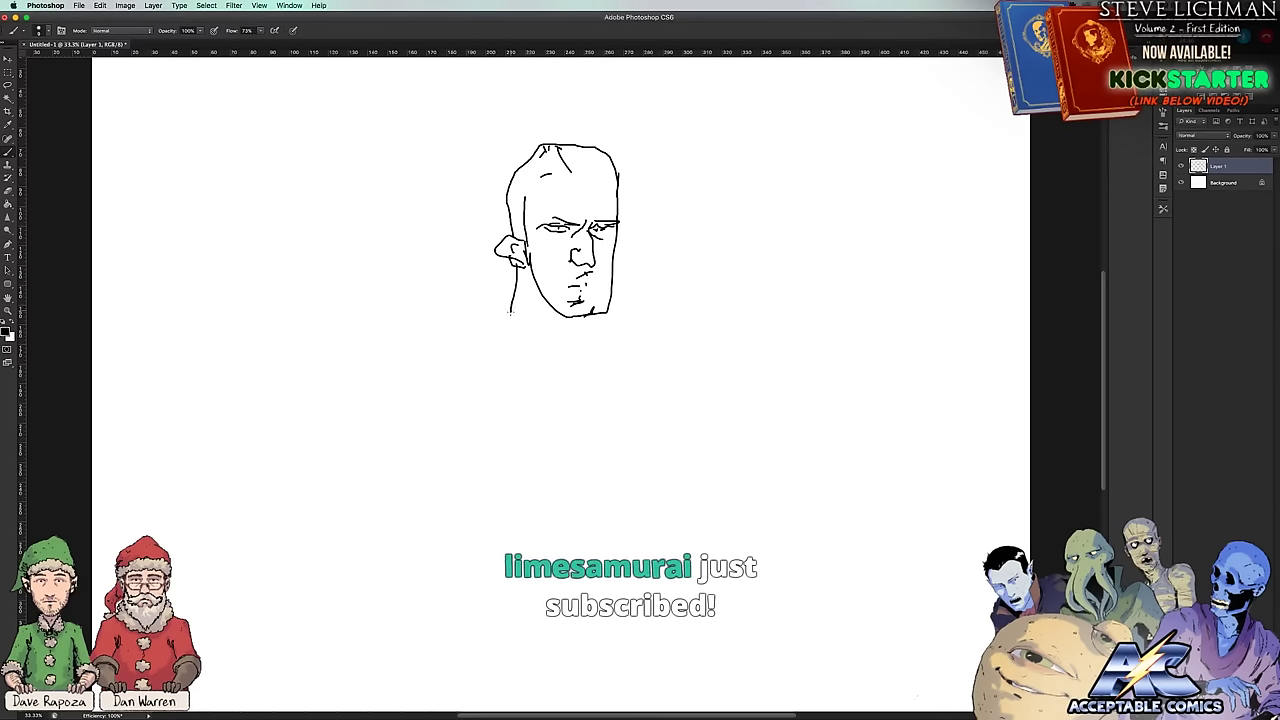
{"action": "mouse_move", "coordinate": [511, 285]}
{"action": "left_mouse_down"}
{"action": "mouse_move", "coordinate": [566, 368]}
{"action": "mouse_move", "coordinate": [591, 312]}
{"action": "mouse_move", "coordinate": [571, 353]}
{"action": "left_mouse_up"}
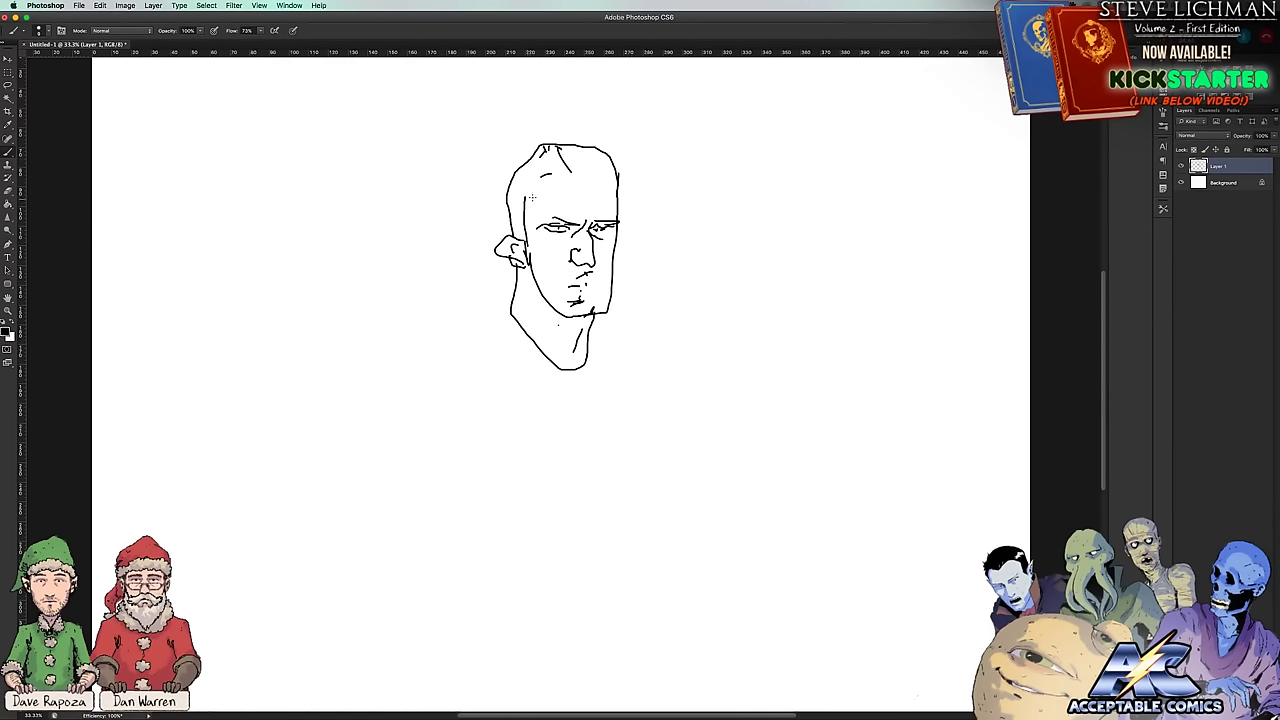
{"action": "mouse_move", "coordinate": [550, 179]}
{"action": "left_mouse_down"}
{"action": "mouse_move", "coordinate": [562, 210]}
{"action": "mouse_move", "coordinate": [598, 189]}
{"action": "mouse_move", "coordinate": [552, 192]}
{"action": "mouse_move", "coordinate": [556, 160]}
{"action": "mouse_move", "coordinate": [584, 170]}
{"action": "mouse_move", "coordinate": [602, 201]}
{"action": "mouse_move", "coordinate": [614, 154]}
{"action": "mouse_move", "coordinate": [634, 218]}
{"action": "mouse_move", "coordinate": [610, 216]}
{"action": "left_mouse_up"}
{"action": "left_click_drag", "start_coordinate": [604, 170], "coordinate": [604, 190]}
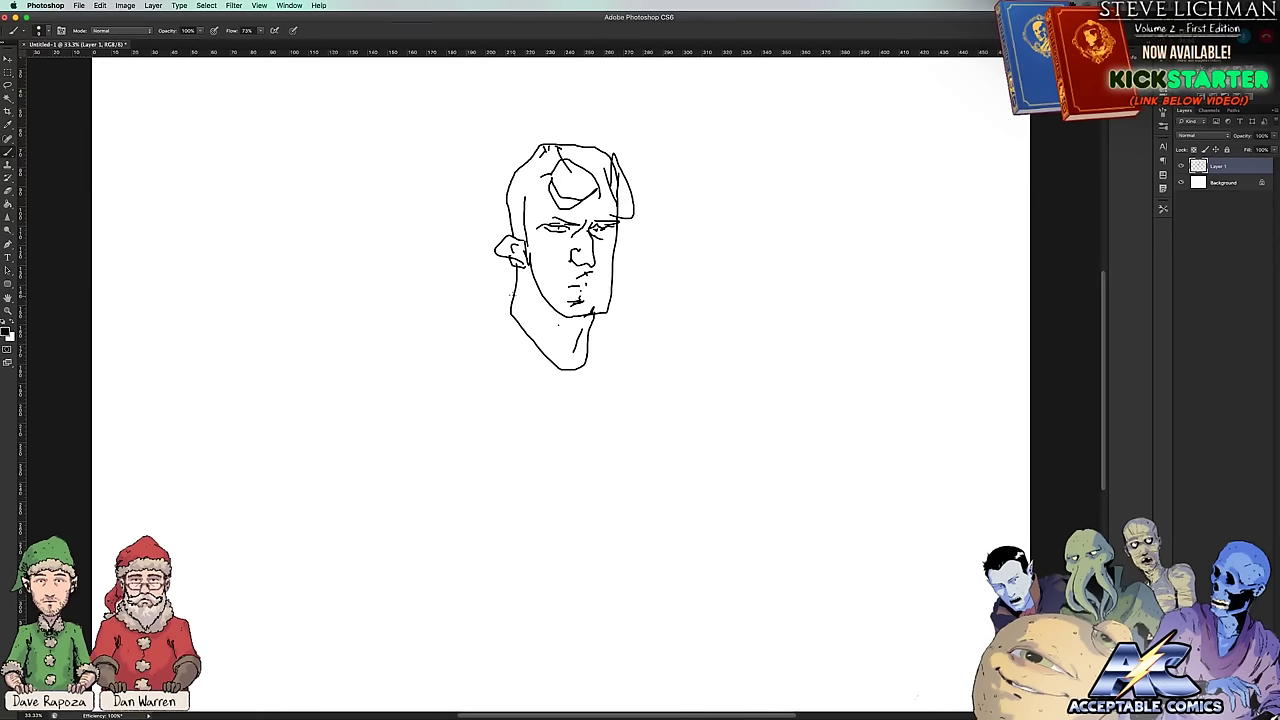
{"action": "mouse_move", "coordinate": [514, 287]}
{"action": "left_mouse_down"}
{"action": "mouse_move", "coordinate": [472, 330]}
{"action": "mouse_move", "coordinate": [532, 324]}
{"action": "mouse_move", "coordinate": [514, 326]}
{"action": "mouse_move", "coordinate": [562, 353]}
{"action": "mouse_move", "coordinate": [512, 353]}
{"action": "mouse_move", "coordinate": [549, 412]}
{"action": "mouse_move", "coordinate": [568, 399]}
{"action": "mouse_move", "coordinate": [595, 432]}
{"action": "mouse_move", "coordinate": [593, 329]}
{"action": "left_mouse_up"}
{"action": "left_click", "coordinate": [515, 341]}
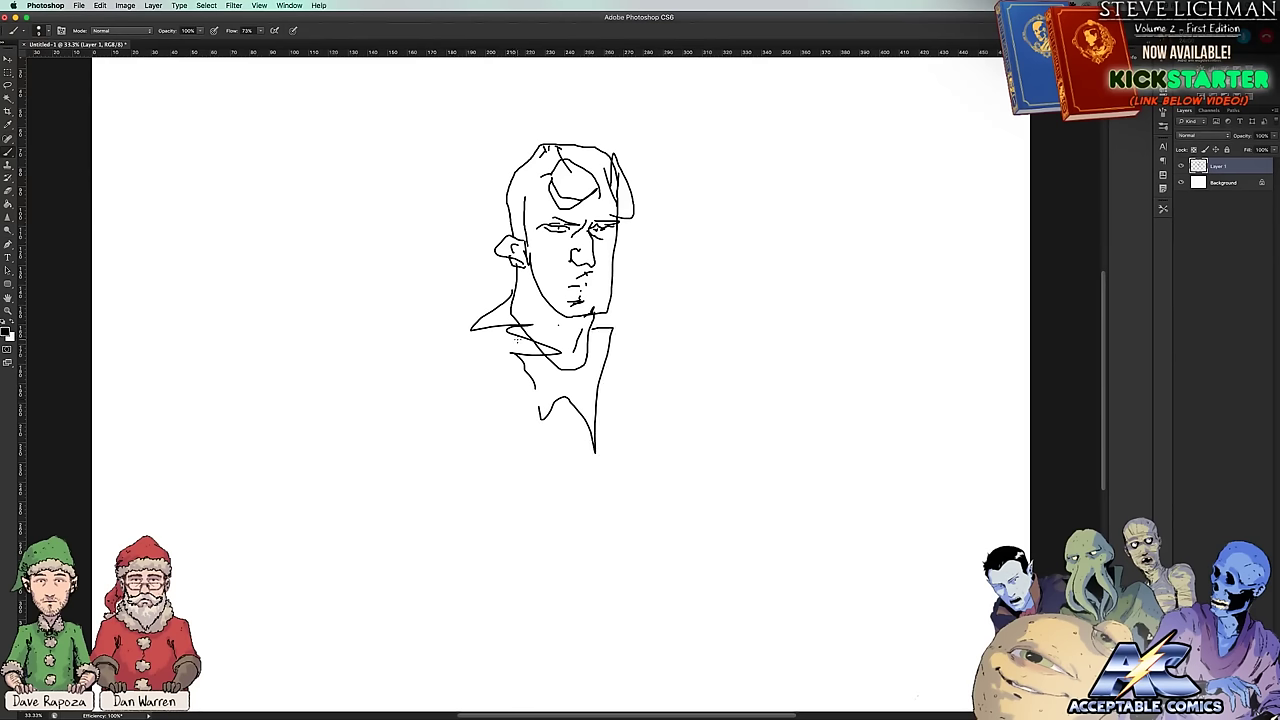
Step: Sketch the shoulder curve, chest strokes, left body outline and an arm reaching right
{"action": "mouse_move", "coordinate": [504, 317]}
{"action": "left_mouse_down"}
{"action": "mouse_move", "coordinate": [462, 368]}
{"action": "mouse_move", "coordinate": [575, 475]}
{"action": "mouse_move", "coordinate": [612, 440]}
{"action": "mouse_move", "coordinate": [590, 333]}
{"action": "left_mouse_up"}
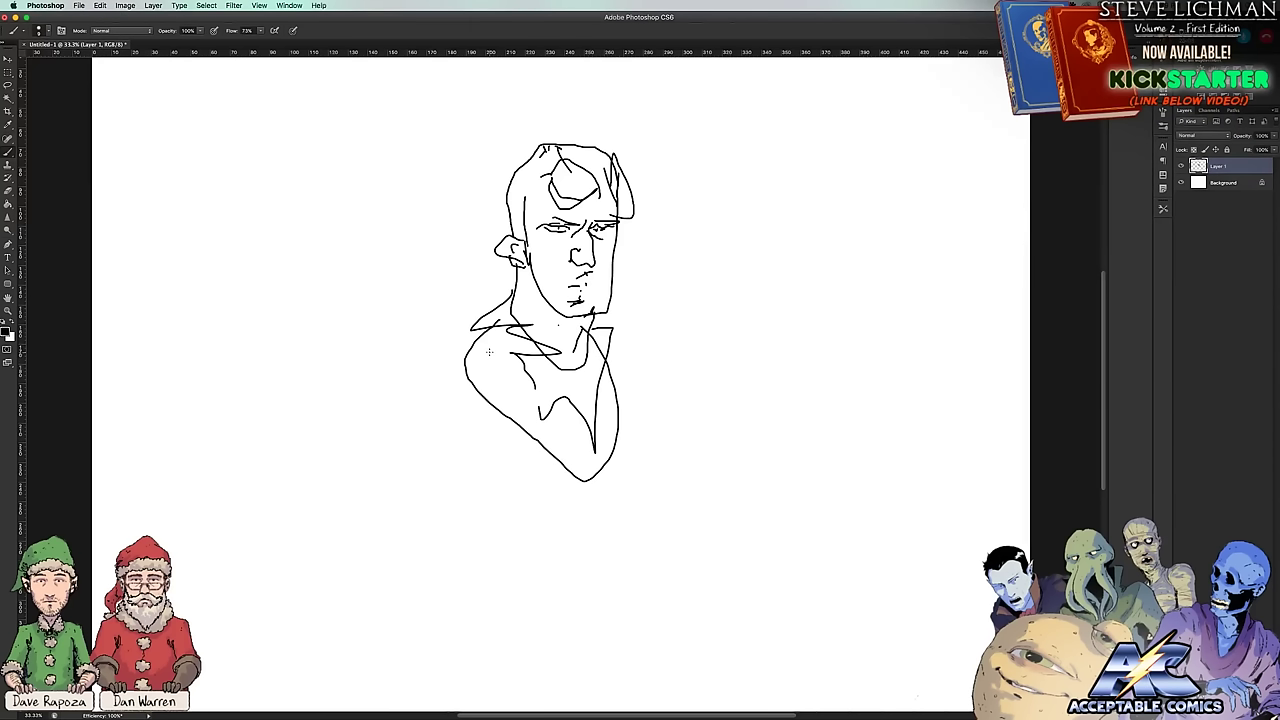
{"action": "left_click_drag", "start_coordinate": [489, 351], "coordinate": [532, 377]}
{"action": "mouse_move", "coordinate": [468, 330]}
{"action": "left_mouse_down"}
{"action": "mouse_move", "coordinate": [470, 357]}
{"action": "mouse_move", "coordinate": [458, 337]}
{"action": "mouse_move", "coordinate": [420, 385]}
{"action": "mouse_move", "coordinate": [409, 436]}
{"action": "mouse_move", "coordinate": [524, 540]}
{"action": "mouse_move", "coordinate": [576, 520]}
{"action": "mouse_move", "coordinate": [594, 462]}
{"action": "mouse_move", "coordinate": [660, 404]}
{"action": "mouse_move", "coordinate": [663, 420]}
{"action": "mouse_move", "coordinate": [586, 522]}
{"action": "left_mouse_up"}
{"action": "mouse_move", "coordinate": [577, 472]}
{"action": "left_mouse_down"}
{"action": "mouse_move", "coordinate": [520, 486]}
{"action": "mouse_move", "coordinate": [522, 441]}
{"action": "mouse_move", "coordinate": [489, 416]}
{"action": "mouse_move", "coordinate": [493, 381]}
{"action": "left_mouse_up"}
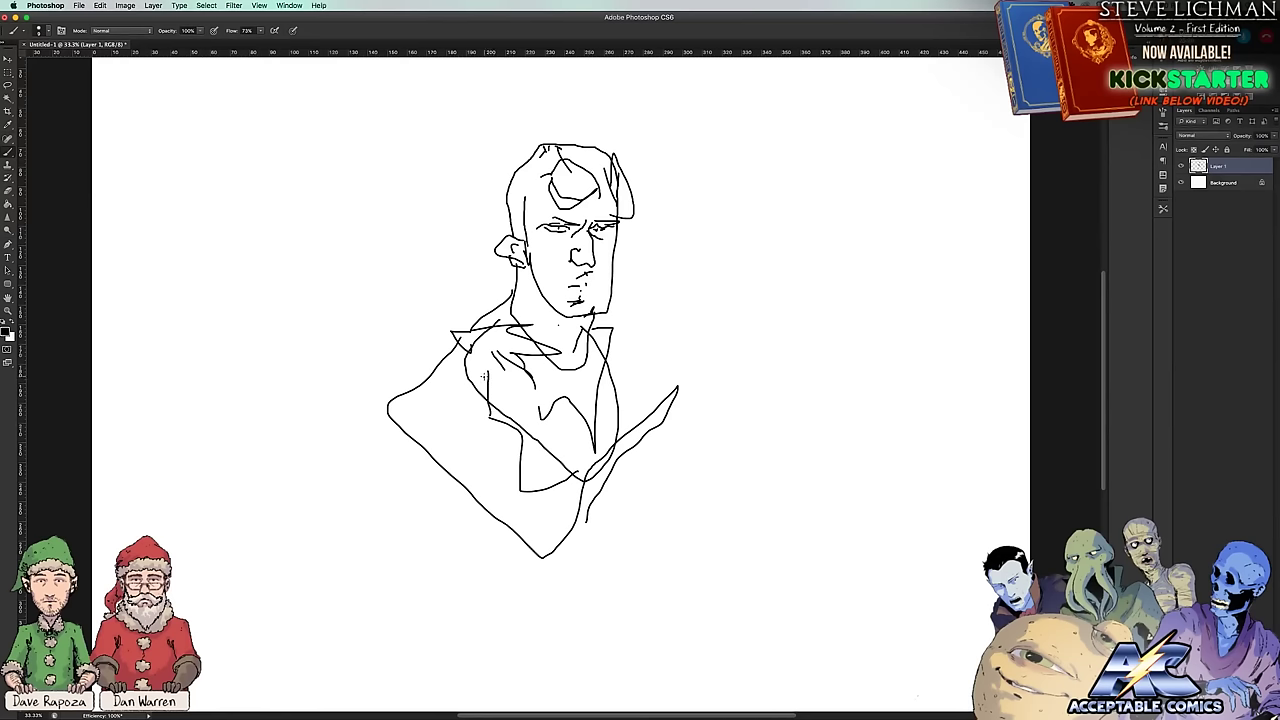
Step: Draw an outstretched hand, lower torso outline, a zigzag burst and a long curve behind the figure
{"action": "scroll", "coordinate": [484, 375], "scroll_direction": "down", "scroll_amount": 3}
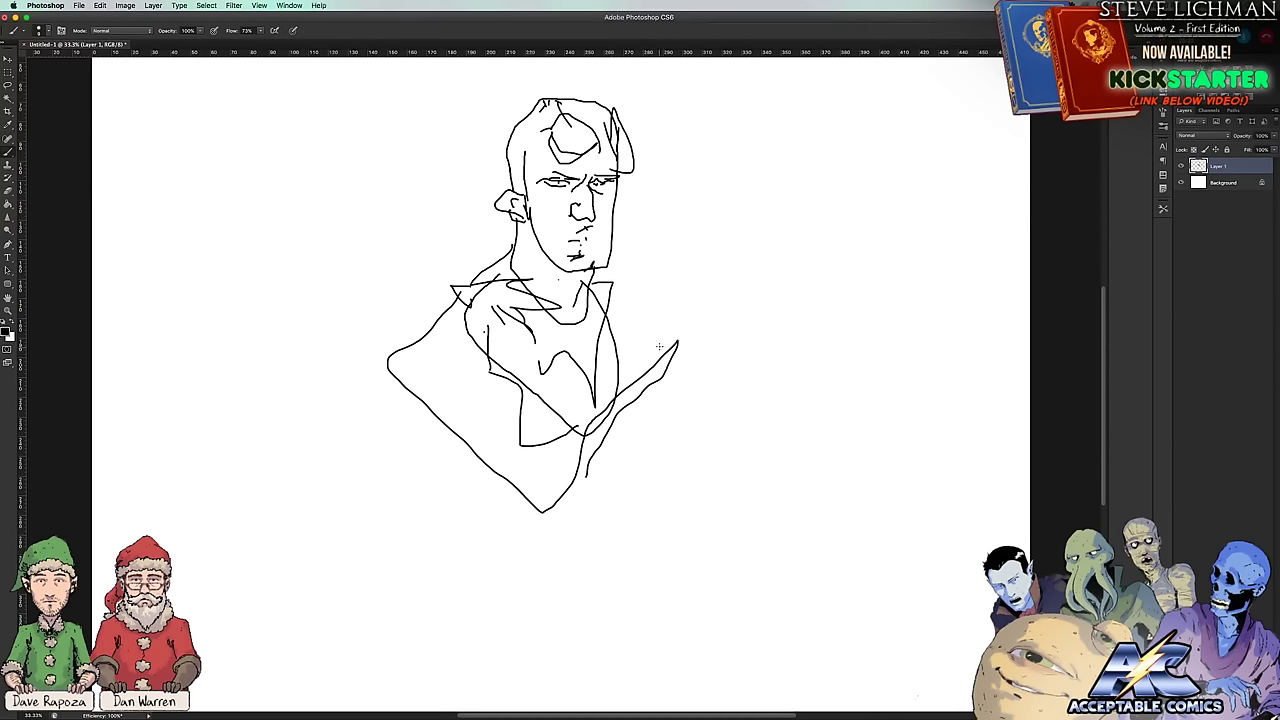
{"action": "mouse_move", "coordinate": [676, 342]}
{"action": "left_mouse_down"}
{"action": "mouse_move", "coordinate": [749, 345]}
{"action": "mouse_move", "coordinate": [700, 374]}
{"action": "mouse_move", "coordinate": [734, 380]}
{"action": "mouse_move", "coordinate": [627, 418]}
{"action": "left_mouse_up"}
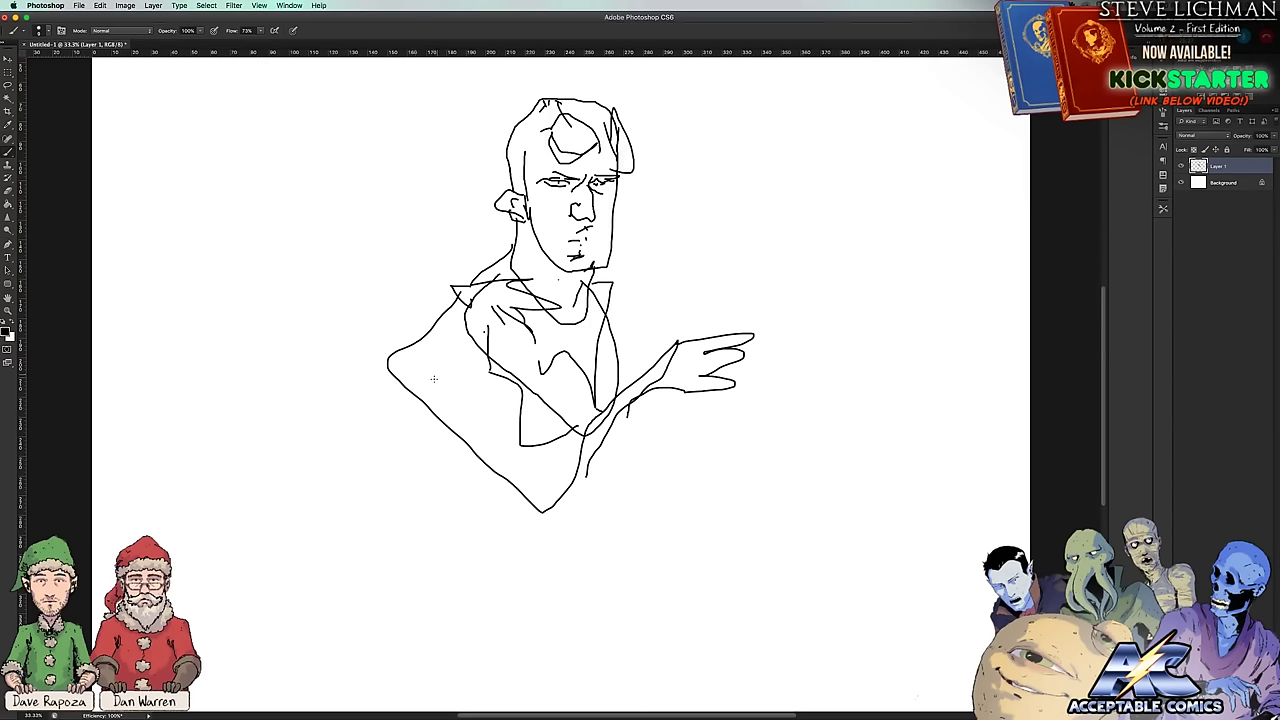
{"action": "mouse_move", "coordinate": [412, 391]}
{"action": "left_mouse_down"}
{"action": "mouse_move", "coordinate": [392, 565]}
{"action": "mouse_move", "coordinate": [411, 575]}
{"action": "mouse_move", "coordinate": [539, 556]}
{"action": "mouse_move", "coordinate": [575, 517]}
{"action": "mouse_move", "coordinate": [601, 438]}
{"action": "left_mouse_up"}
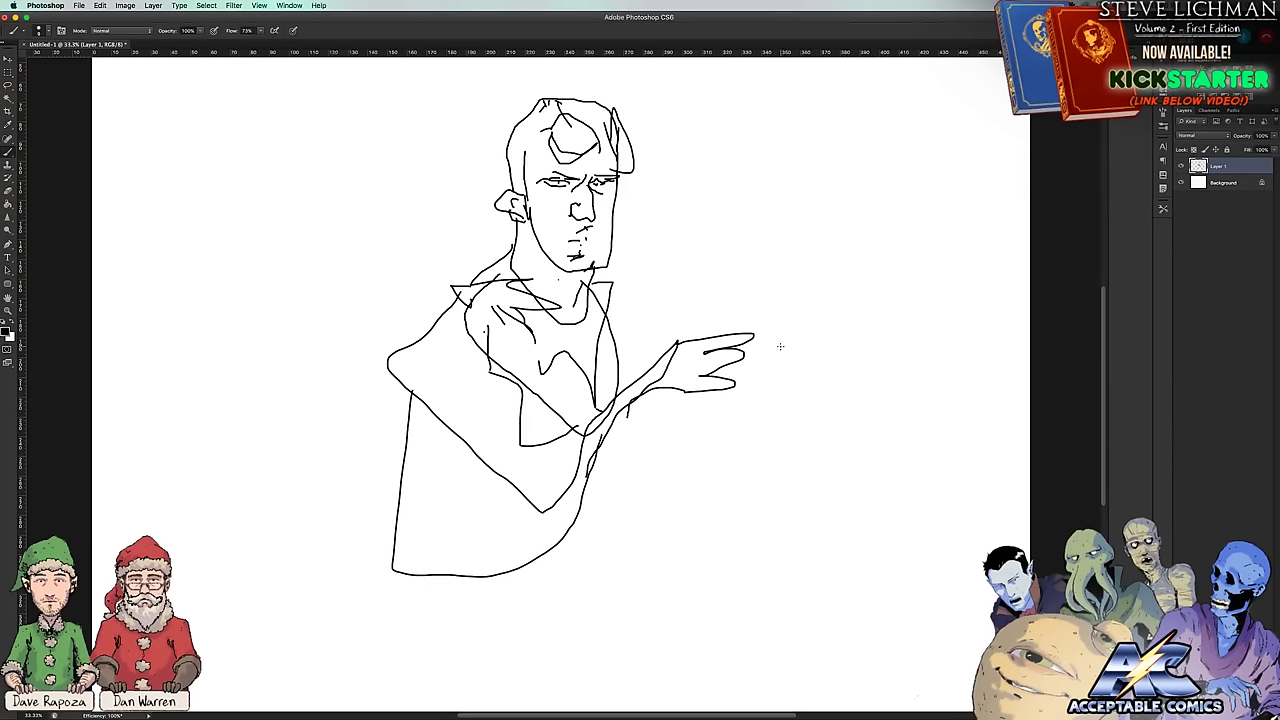
{"action": "mouse_move", "coordinate": [780, 346]}
{"action": "left_mouse_down"}
{"action": "mouse_move", "coordinate": [792, 390]}
{"action": "mouse_move", "coordinate": [758, 360]}
{"action": "mouse_move", "coordinate": [784, 378]}
{"action": "mouse_move", "coordinate": [745, 362]}
{"action": "mouse_move", "coordinate": [735, 372]}
{"action": "left_mouse_up"}
{"action": "mouse_move", "coordinate": [396, 483]}
{"action": "left_mouse_down"}
{"action": "mouse_move", "coordinate": [366, 498]}
{"action": "mouse_move", "coordinate": [293, 442]}
{"action": "mouse_move", "coordinate": [369, 314]}
{"action": "mouse_move", "coordinate": [462, 216]}
{"action": "mouse_move", "coordinate": [463, 175]}
{"action": "mouse_move", "coordinate": [423, 201]}
{"action": "mouse_move", "coordinate": [464, 215]}
{"action": "mouse_move", "coordinate": [320, 437]}
{"action": "mouse_move", "coordinate": [322, 477]}
{"action": "mouse_move", "coordinate": [430, 470]}
{"action": "left_mouse_up"}
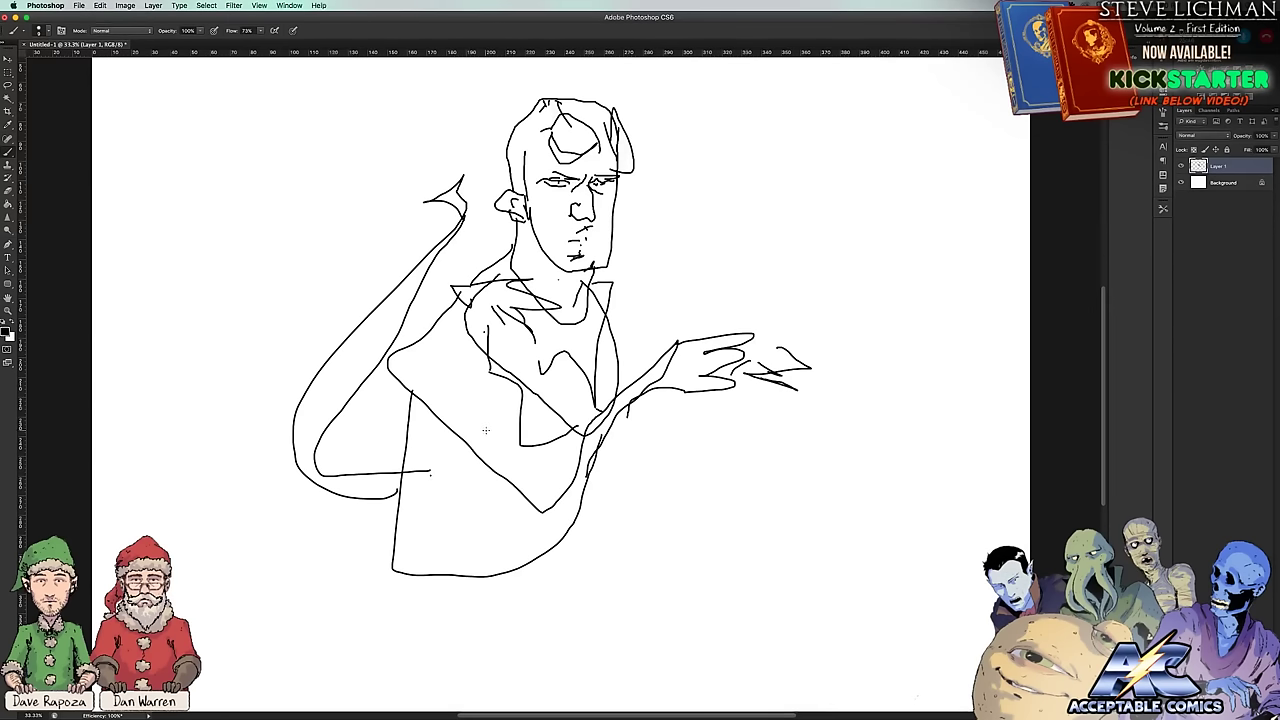
Step: Add a small hand loop, parallel arm lines rising on the right, and lap and leg curves
{"action": "mouse_move", "coordinate": [662, 404]}
{"action": "left_mouse_down"}
{"action": "mouse_move", "coordinate": [648, 416]}
{"action": "mouse_move", "coordinate": [700, 380]}
{"action": "left_mouse_up"}
{"action": "mouse_move", "coordinate": [655, 421]}
{"action": "left_mouse_down"}
{"action": "mouse_move", "coordinate": [740, 374]}
{"action": "mouse_move", "coordinate": [808, 482]}
{"action": "mouse_move", "coordinate": [797, 520]}
{"action": "mouse_move", "coordinate": [843, 532]}
{"action": "mouse_move", "coordinate": [816, 510]}
{"action": "mouse_move", "coordinate": [811, 469]}
{"action": "mouse_move", "coordinate": [847, 469]}
{"action": "mouse_move", "coordinate": [848, 572]}
{"action": "left_mouse_up"}
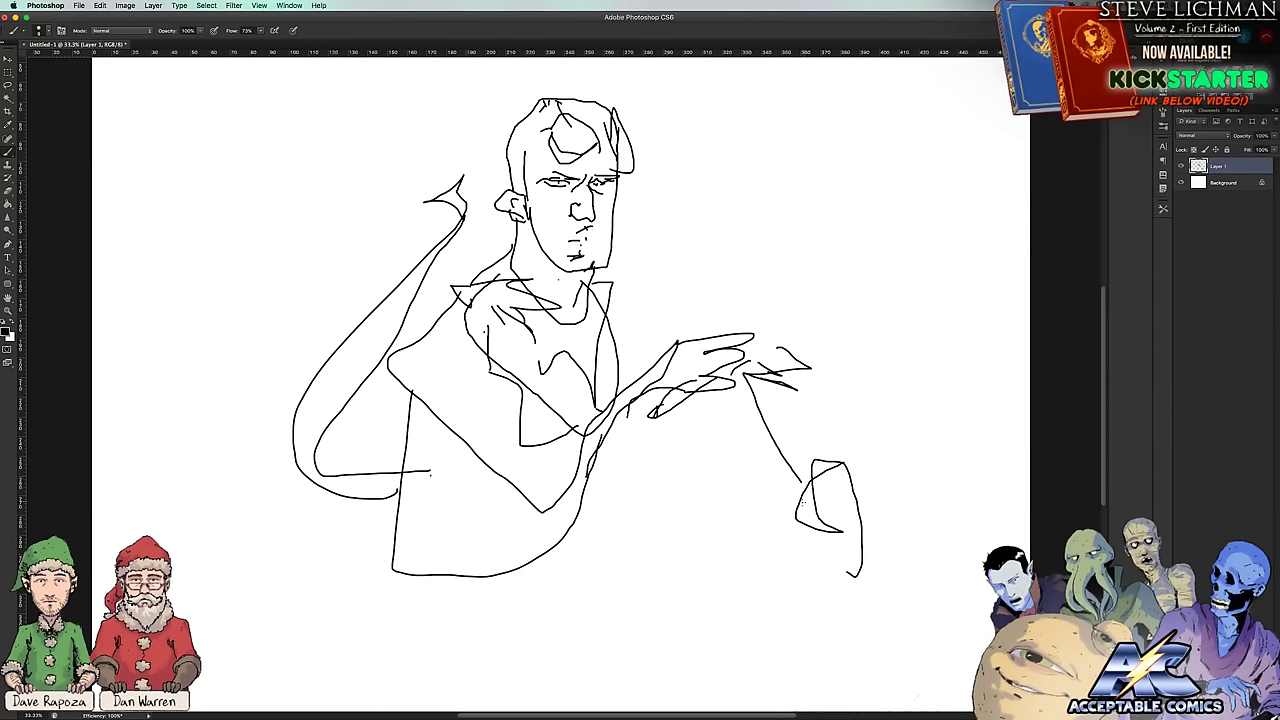
{"action": "mouse_move", "coordinate": [804, 504]}
{"action": "left_mouse_down"}
{"action": "mouse_move", "coordinate": [762, 458]}
{"action": "mouse_move", "coordinate": [733, 390]}
{"action": "left_mouse_up"}
{"action": "left_click_drag", "start_coordinate": [774, 374], "coordinate": [818, 480]}
{"action": "left_click_drag", "start_coordinate": [780, 348], "coordinate": [838, 474]}
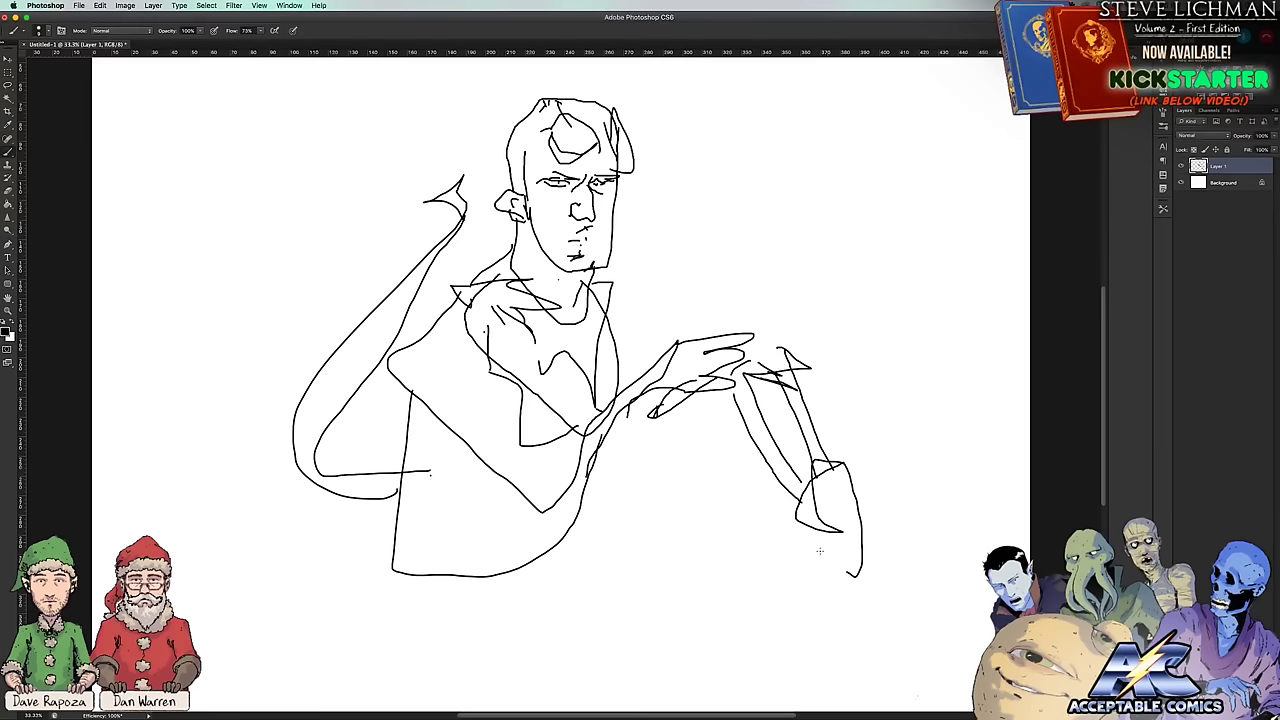
{"action": "mouse_move", "coordinate": [790, 514]}
{"action": "left_mouse_down"}
{"action": "mouse_move", "coordinate": [738, 561]}
{"action": "mouse_move", "coordinate": [589, 595]}
{"action": "mouse_move", "coordinate": [550, 584]}
{"action": "mouse_move", "coordinate": [524, 614]}
{"action": "mouse_move", "coordinate": [529, 644]}
{"action": "mouse_move", "coordinate": [607, 658]}
{"action": "mouse_move", "coordinate": [792, 595]}
{"action": "mouse_move", "coordinate": [784, 510]}
{"action": "left_mouse_up"}
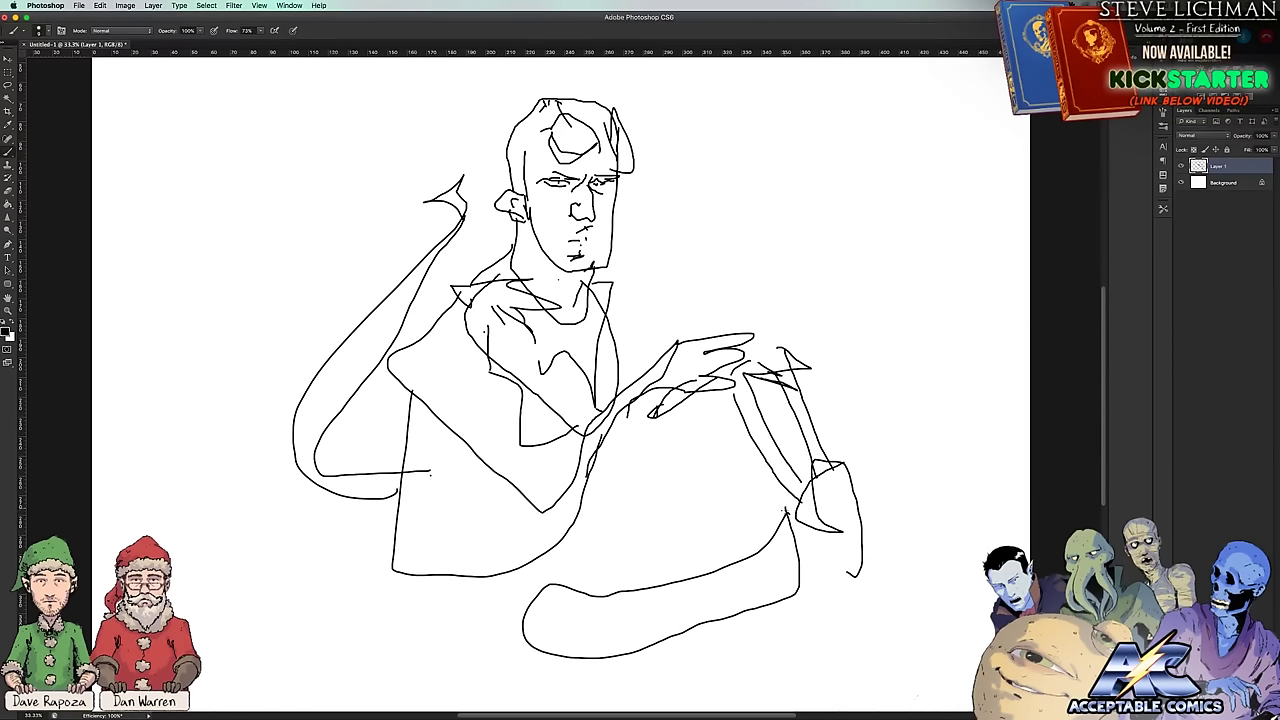
{"action": "mouse_move", "coordinate": [802, 607]}
{"action": "left_mouse_down"}
{"action": "mouse_move", "coordinate": [808, 621]}
{"action": "mouse_move", "coordinate": [866, 579]}
{"action": "mouse_move", "coordinate": [982, 607]}
{"action": "mouse_move", "coordinate": [784, 704]}
{"action": "mouse_move", "coordinate": [770, 686]}
{"action": "mouse_move", "coordinate": [892, 576]}
{"action": "left_mouse_up"}
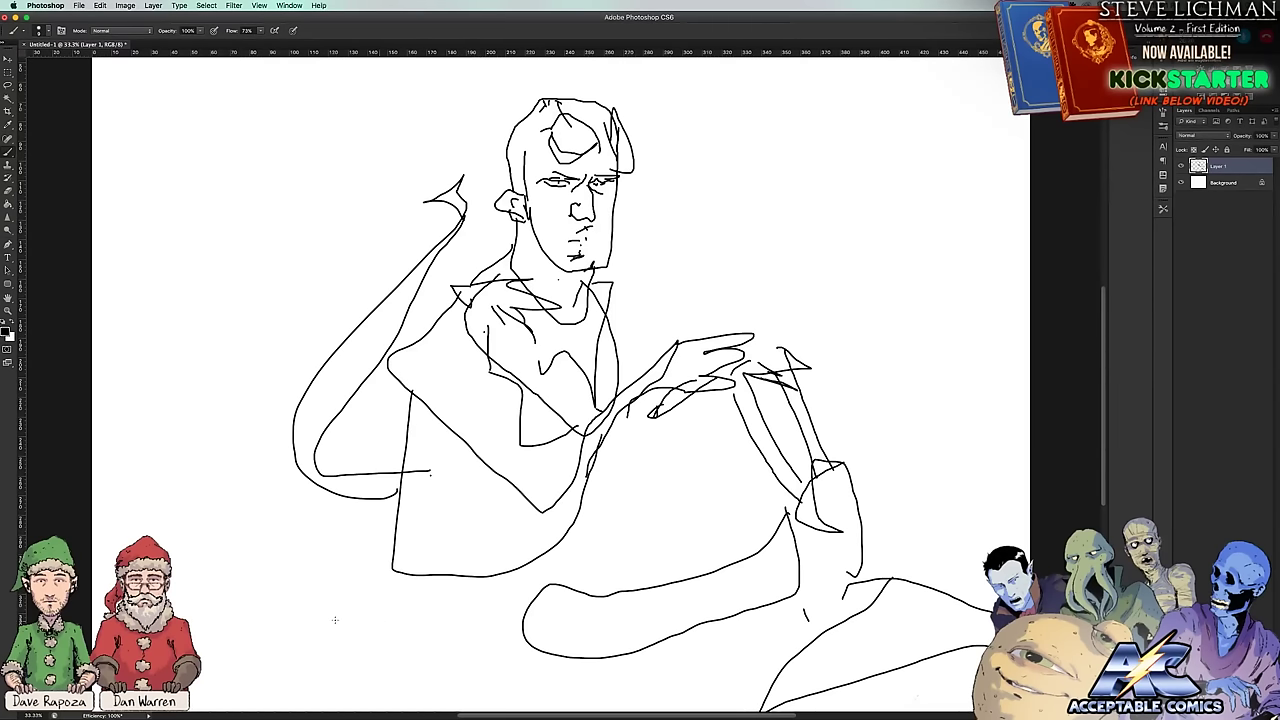
Step: Draw leg lines down to the bottom edge, a stroke through the leg, and a lap curve
{"action": "mouse_move", "coordinate": [391, 548]}
{"action": "left_mouse_down"}
{"action": "mouse_move", "coordinate": [394, 618]}
{"action": "mouse_move", "coordinate": [440, 688]}
{"action": "mouse_move", "coordinate": [469, 705]}
{"action": "left_mouse_up"}
{"action": "left_click_drag", "start_coordinate": [505, 585], "coordinate": [542, 672]}
{"action": "mouse_move", "coordinate": [571, 513]}
{"action": "left_mouse_down"}
{"action": "mouse_move", "coordinate": [619, 508]}
{"action": "mouse_move", "coordinate": [693, 533]}
{"action": "mouse_move", "coordinate": [758, 578]}
{"action": "left_mouse_up"}
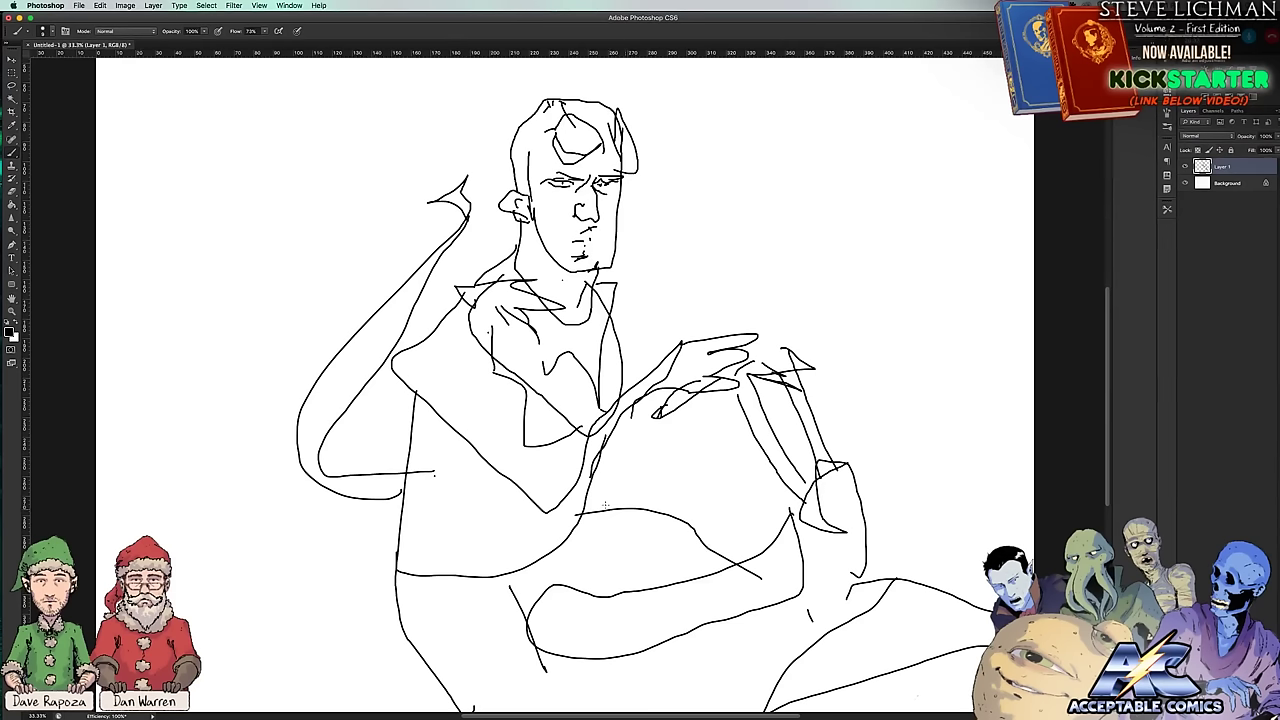
{"action": "mouse_move", "coordinate": [398, 568]}
{"action": "left_mouse_down"}
{"action": "mouse_move", "coordinate": [350, 546]}
{"action": "mouse_move", "coordinate": [313, 597]}
{"action": "mouse_move", "coordinate": [384, 711]}
{"action": "mouse_move", "coordinate": [498, 682]}
{"action": "left_mouse_up"}
Step: Add a vertical line left of the figure, cheek shading, torso lines, and a rising arm curve
{"action": "left_click_drag", "start_coordinate": [372, 538], "coordinate": [372, 348]}
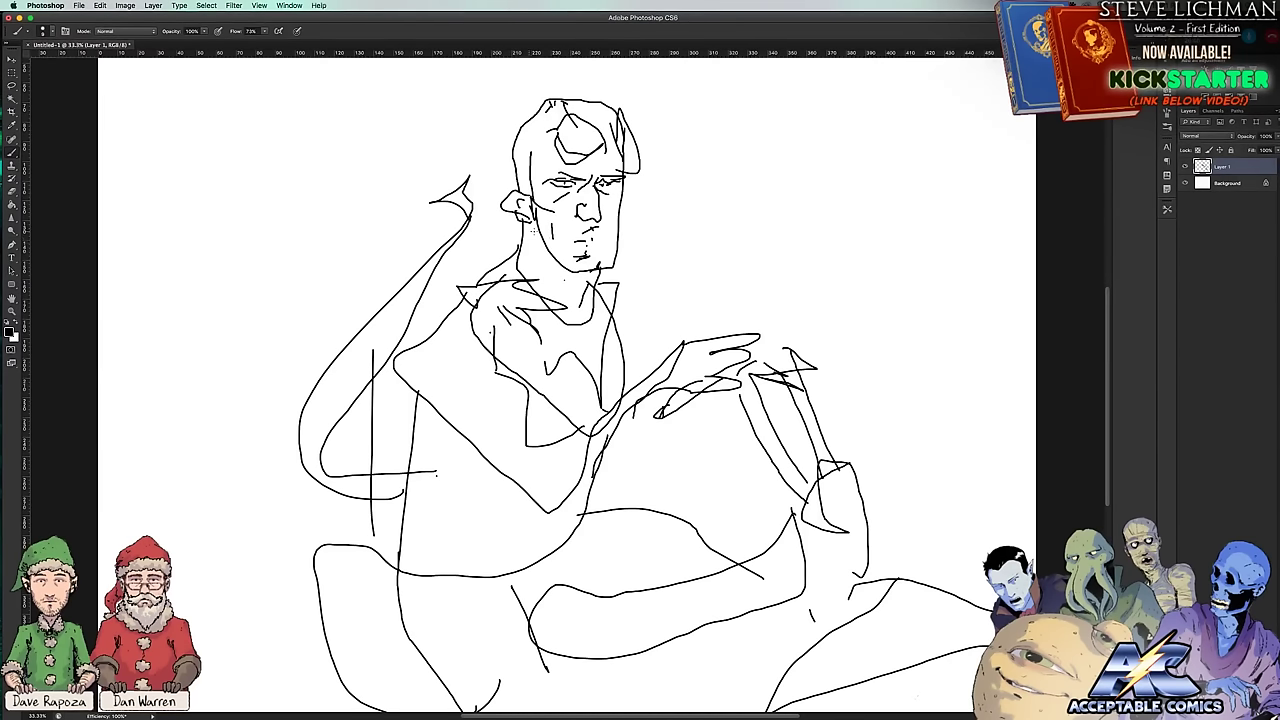
{"action": "left_click_drag", "start_coordinate": [532, 218], "coordinate": [567, 271]}
{"action": "left_click_drag", "start_coordinate": [612, 275], "coordinate": [646, 352]}
{"action": "mouse_move", "coordinate": [621, 419]}
{"action": "left_mouse_down"}
{"action": "mouse_move", "coordinate": [677, 461]}
{"action": "mouse_move", "coordinate": [733, 414]}
{"action": "left_mouse_up"}
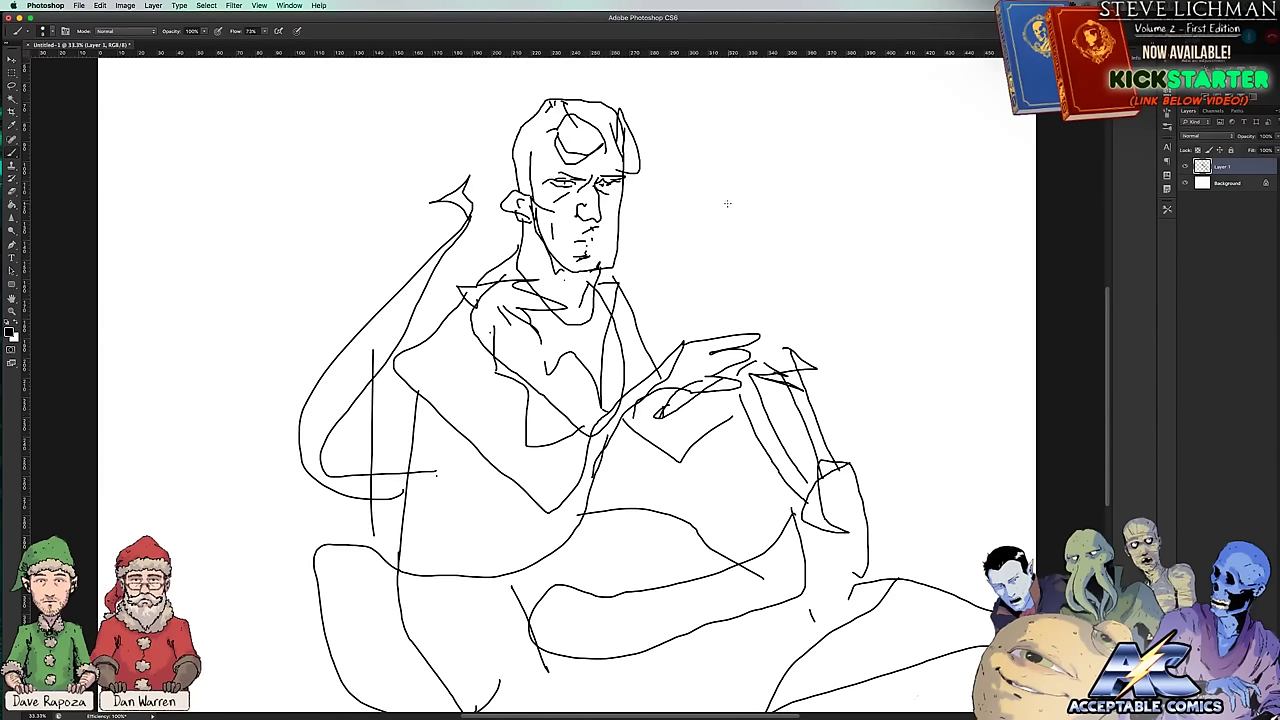
{"action": "mouse_move", "coordinate": [717, 300]}
{"action": "left_mouse_down"}
{"action": "mouse_move", "coordinate": [721, 254]}
{"action": "mouse_move", "coordinate": [816, 187]}
{"action": "mouse_move", "coordinate": [797, 228]}
{"action": "mouse_move", "coordinate": [826, 272]}
{"action": "mouse_move", "coordinate": [842, 244]}
{"action": "mouse_move", "coordinate": [826, 214]}
{"action": "mouse_move", "coordinate": [807, 206]}
{"action": "mouse_move", "coordinate": [802, 226]}
{"action": "mouse_move", "coordinate": [804, 206]}
{"action": "mouse_move", "coordinate": [822, 208]}
{"action": "left_mouse_up"}
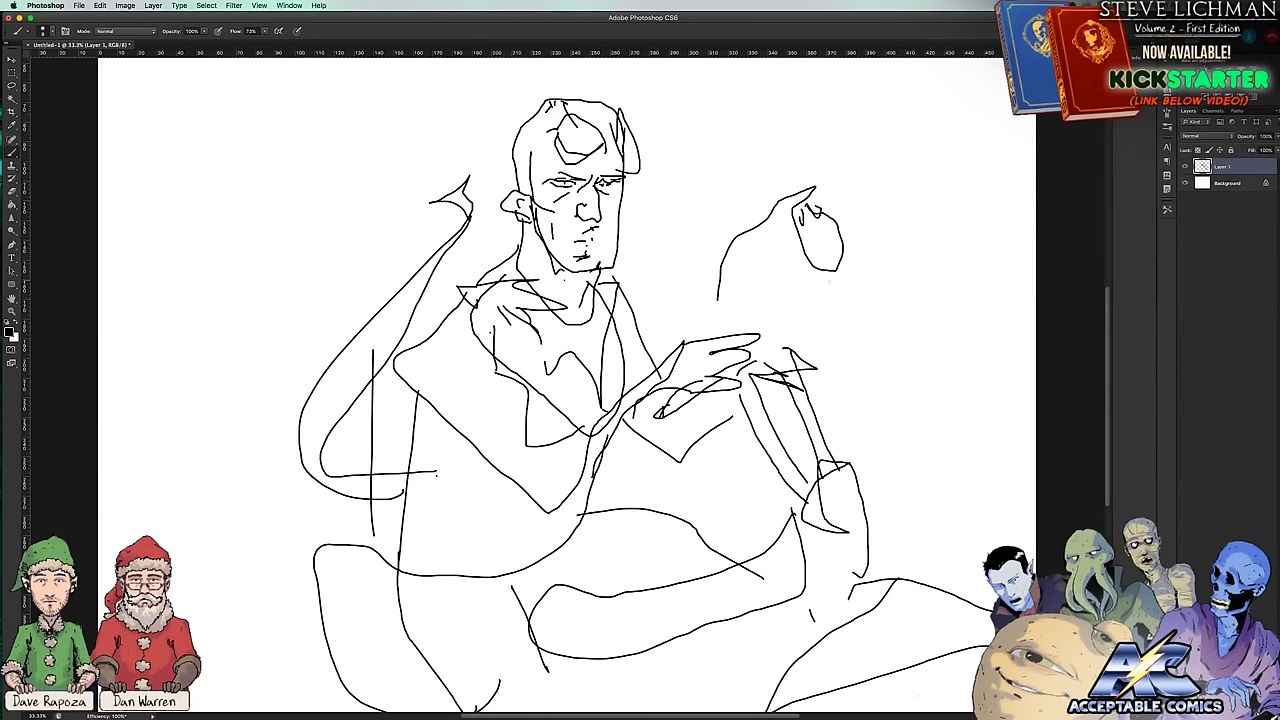
Step: Sketch the gun's barrel, body and details, collar lines at the neck, and a round bump beside the head
{"action": "mouse_move", "coordinate": [829, 282]}
{"action": "left_mouse_down"}
{"action": "mouse_move", "coordinate": [756, 300]}
{"action": "mouse_move", "coordinate": [752, 318]}
{"action": "mouse_move", "coordinate": [776, 322]}
{"action": "mouse_move", "coordinate": [779, 300]}
{"action": "mouse_move", "coordinate": [731, 330]}
{"action": "mouse_move", "coordinate": [736, 346]}
{"action": "left_mouse_up"}
{"action": "left_click_drag", "start_coordinate": [800, 255], "coordinate": [731, 290]}
{"action": "mouse_move", "coordinate": [787, 230]}
{"action": "left_mouse_down"}
{"action": "mouse_move", "coordinate": [752, 247]}
{"action": "mouse_move", "coordinate": [764, 270]}
{"action": "left_mouse_up"}
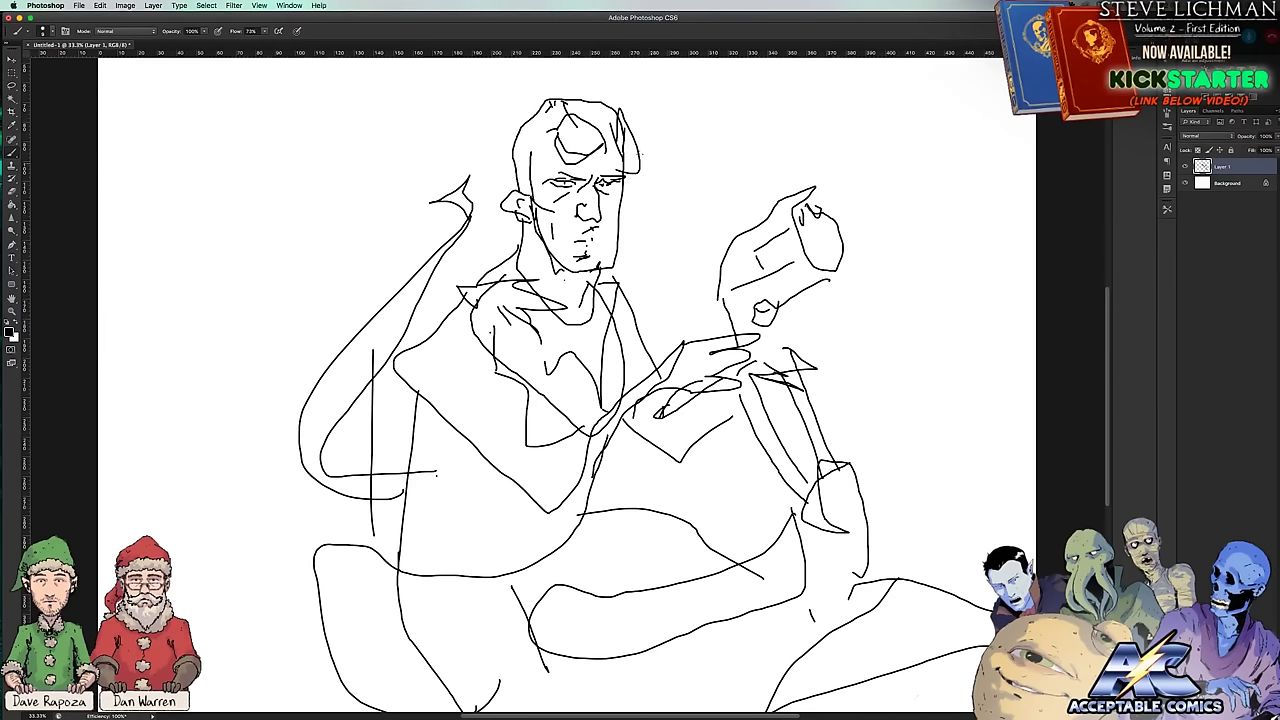
{"action": "mouse_move", "coordinate": [546, 291]}
{"action": "left_mouse_down"}
{"action": "mouse_move", "coordinate": [548, 320]}
{"action": "mouse_move", "coordinate": [576, 318]}
{"action": "left_mouse_up"}
{"action": "mouse_move", "coordinate": [682, 172]}
{"action": "left_mouse_down"}
{"action": "mouse_move", "coordinate": [660, 196]}
{"action": "mouse_move", "coordinate": [681, 202]}
{"action": "mouse_move", "coordinate": [689, 184]}
{"action": "mouse_move", "coordinate": [676, 172]}
{"action": "mouse_move", "coordinate": [688, 167]}
{"action": "mouse_move", "coordinate": [704, 182]}
{"action": "mouse_move", "coordinate": [693, 201]}
{"action": "mouse_move", "coordinate": [690, 162]}
{"action": "mouse_move", "coordinate": [720, 172]}
{"action": "mouse_move", "coordinate": [703, 182]}
{"action": "mouse_move", "coordinate": [704, 148]}
{"action": "mouse_move", "coordinate": [720, 143]}
{"action": "mouse_move", "coordinate": [724, 158]}
{"action": "mouse_move", "coordinate": [714, 164]}
{"action": "mouse_move", "coordinate": [698, 132]}
{"action": "mouse_move", "coordinate": [713, 121]}
{"action": "mouse_move", "coordinate": [716, 146]}
{"action": "mouse_move", "coordinate": [690, 110]}
{"action": "mouse_move", "coordinate": [716, 103]}
{"action": "mouse_move", "coordinate": [717, 117]}
{"action": "mouse_move", "coordinate": [668, 110]}
{"action": "mouse_move", "coordinate": [684, 119]}
{"action": "left_mouse_up"}
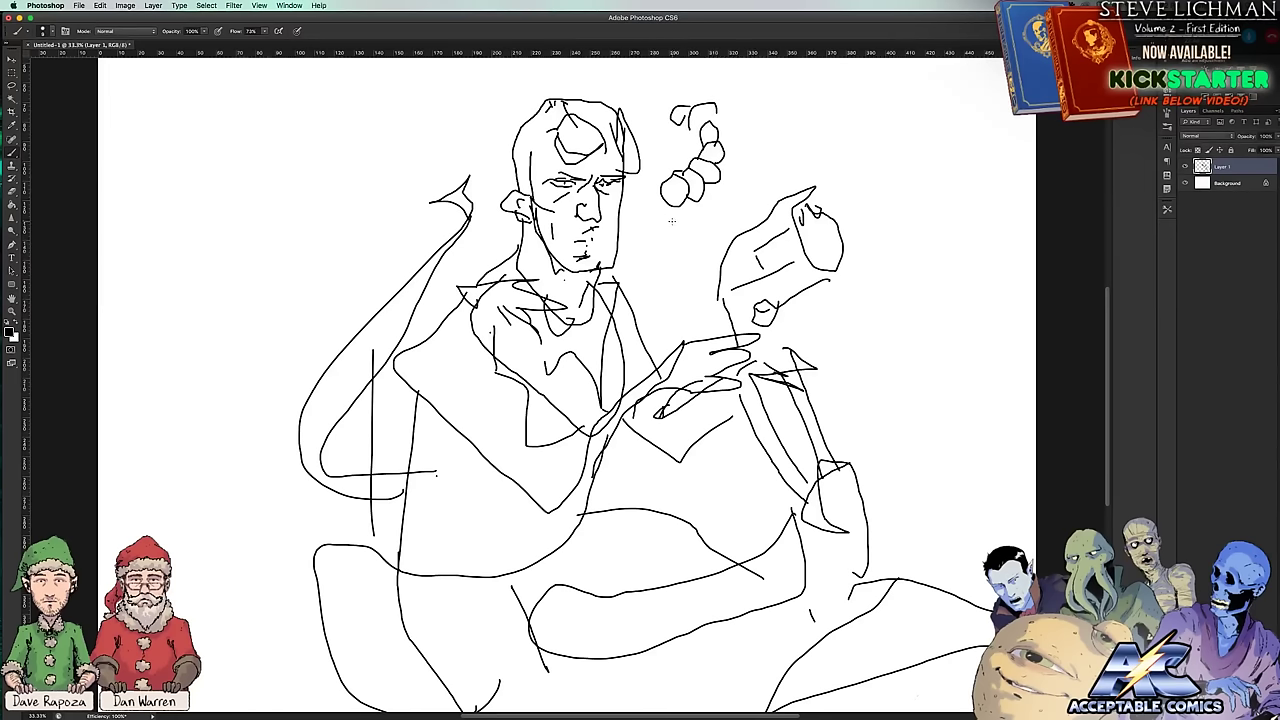
Step: Add a small loop near the ear and draw a jagged cloud-like burst above the hand
{"action": "mouse_move", "coordinate": [657, 181]}
{"action": "left_mouse_down"}
{"action": "mouse_move", "coordinate": [640, 176]}
{"action": "mouse_move", "coordinate": [655, 184]}
{"action": "mouse_move", "coordinate": [645, 168]}
{"action": "mouse_move", "coordinate": [666, 150]}
{"action": "mouse_move", "coordinate": [670, 172]}
{"action": "mouse_move", "coordinate": [652, 145]}
{"action": "mouse_move", "coordinate": [680, 139]}
{"action": "mouse_move", "coordinate": [664, 152]}
{"action": "mouse_move", "coordinate": [680, 134]}
{"action": "mouse_move", "coordinate": [705, 136]}
{"action": "mouse_move", "coordinate": [701, 147]}
{"action": "left_mouse_up"}
{"action": "mouse_move", "coordinate": [908, 128]}
{"action": "left_mouse_down"}
{"action": "mouse_move", "coordinate": [860, 103]}
{"action": "mouse_move", "coordinate": [815, 140]}
{"action": "mouse_move", "coordinate": [830, 145]}
{"action": "mouse_move", "coordinate": [850, 100]}
{"action": "mouse_move", "coordinate": [934, 140]}
{"action": "mouse_move", "coordinate": [910, 130]}
{"action": "left_mouse_up"}
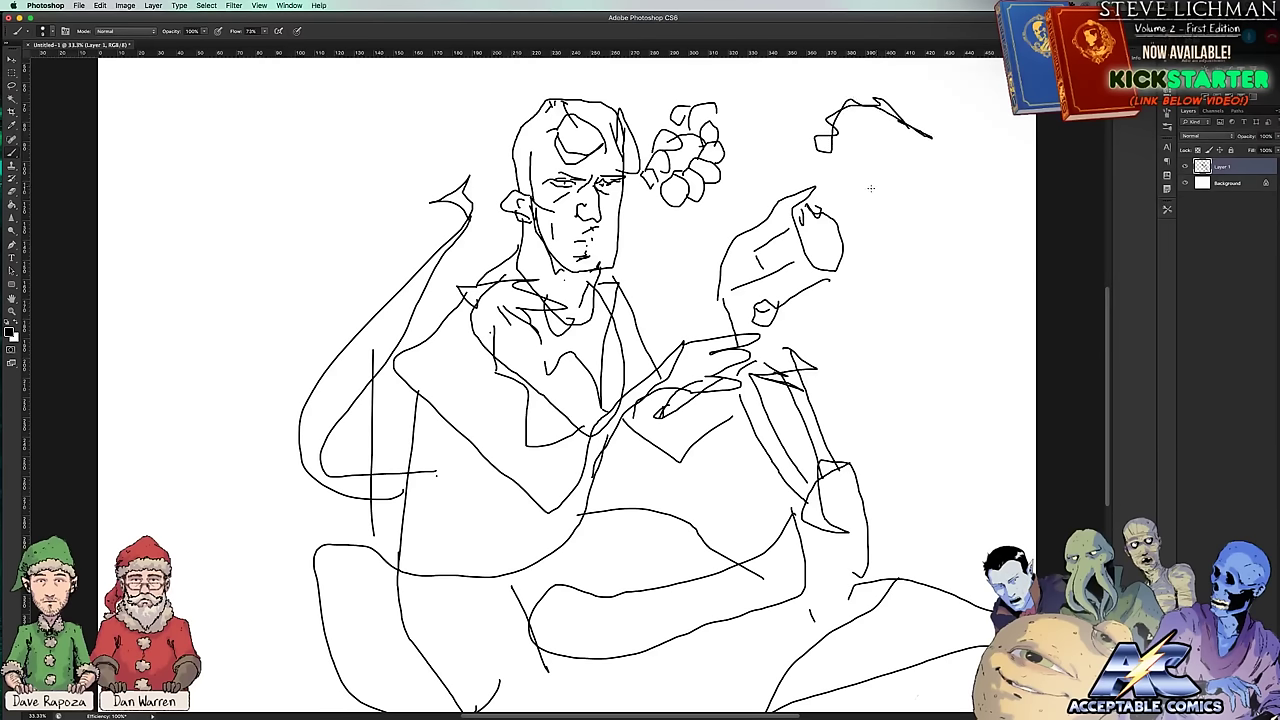
{"action": "mouse_move", "coordinate": [833, 155]}
{"action": "left_mouse_down"}
{"action": "mouse_move", "coordinate": [885, 186]}
{"action": "mouse_move", "coordinate": [871, 170]}
{"action": "mouse_move", "coordinate": [934, 141]}
{"action": "left_mouse_up"}
{"action": "left_click_drag", "start_coordinate": [845, 160], "coordinate": [884, 142]}
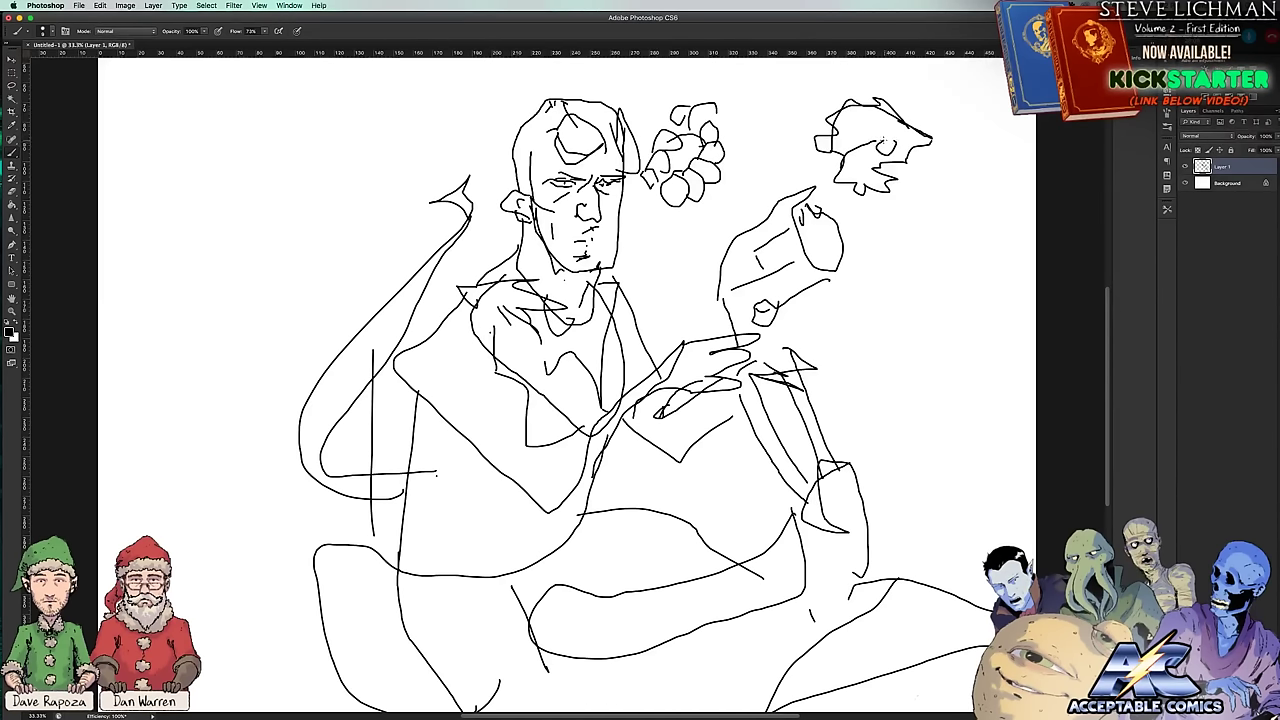
{"action": "mouse_move", "coordinate": [838, 186]}
{"action": "left_mouse_down"}
{"action": "mouse_move", "coordinate": [906, 181]}
{"action": "mouse_move", "coordinate": [959, 137]}
{"action": "mouse_move", "coordinate": [884, 107]}
{"action": "left_mouse_up"}
{"action": "mouse_move", "coordinate": [850, 160]}
{"action": "left_mouse_down"}
{"action": "mouse_move", "coordinate": [816, 150]}
{"action": "mouse_move", "coordinate": [846, 154]}
{"action": "mouse_move", "coordinate": [878, 127]}
{"action": "left_mouse_up"}
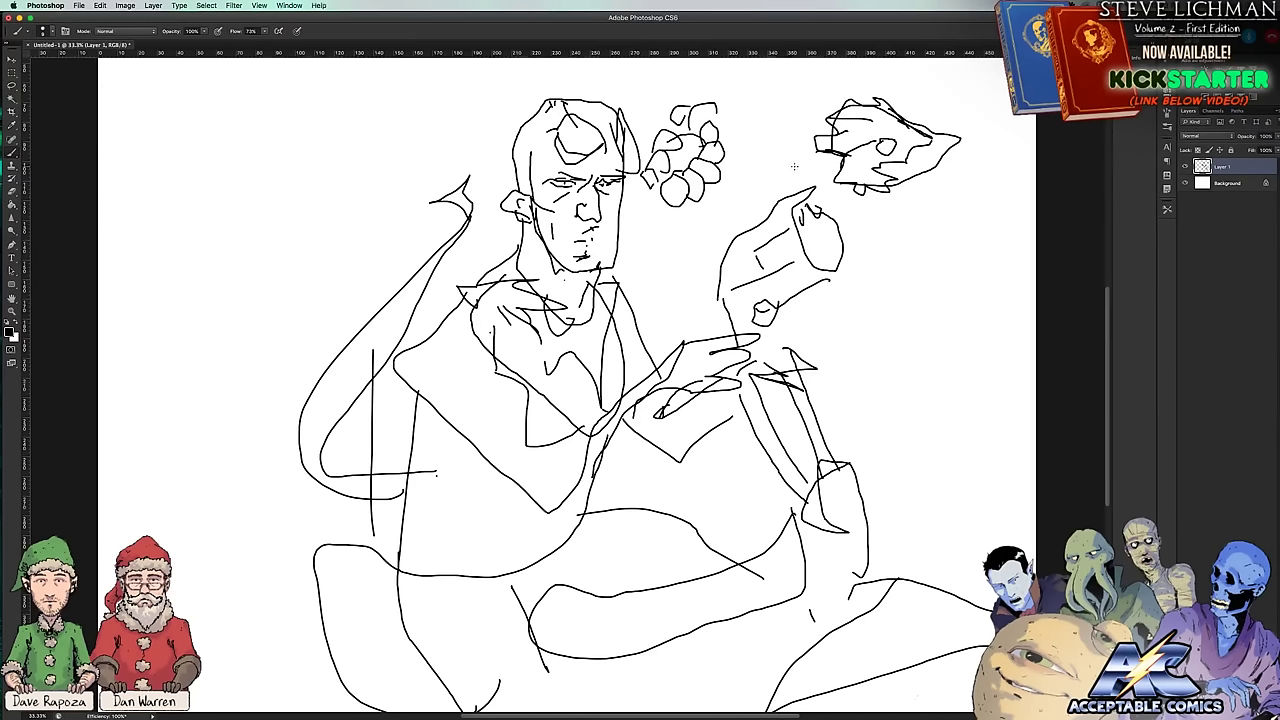
Step: Add strokes on both sides of the burst and a small head near the left edge
{"action": "left_click_drag", "start_coordinate": [812, 150], "coordinate": [815, 104]}
{"action": "mouse_move", "coordinate": [910, 206]}
{"action": "left_mouse_down"}
{"action": "mouse_move", "coordinate": [912, 233]}
{"action": "mouse_move", "coordinate": [972, 240]}
{"action": "mouse_move", "coordinate": [917, 185]}
{"action": "mouse_move", "coordinate": [928, 207]}
{"action": "left_mouse_up"}
{"action": "mouse_move", "coordinate": [265, 217]}
{"action": "left_mouse_down"}
{"action": "mouse_move", "coordinate": [231, 224]}
{"action": "mouse_move", "coordinate": [234, 265]}
{"action": "mouse_move", "coordinate": [257, 282]}
{"action": "mouse_move", "coordinate": [273, 267]}
{"action": "mouse_move", "coordinate": [265, 216]}
{"action": "mouse_move", "coordinate": [247, 253]}
{"action": "left_mouse_up"}
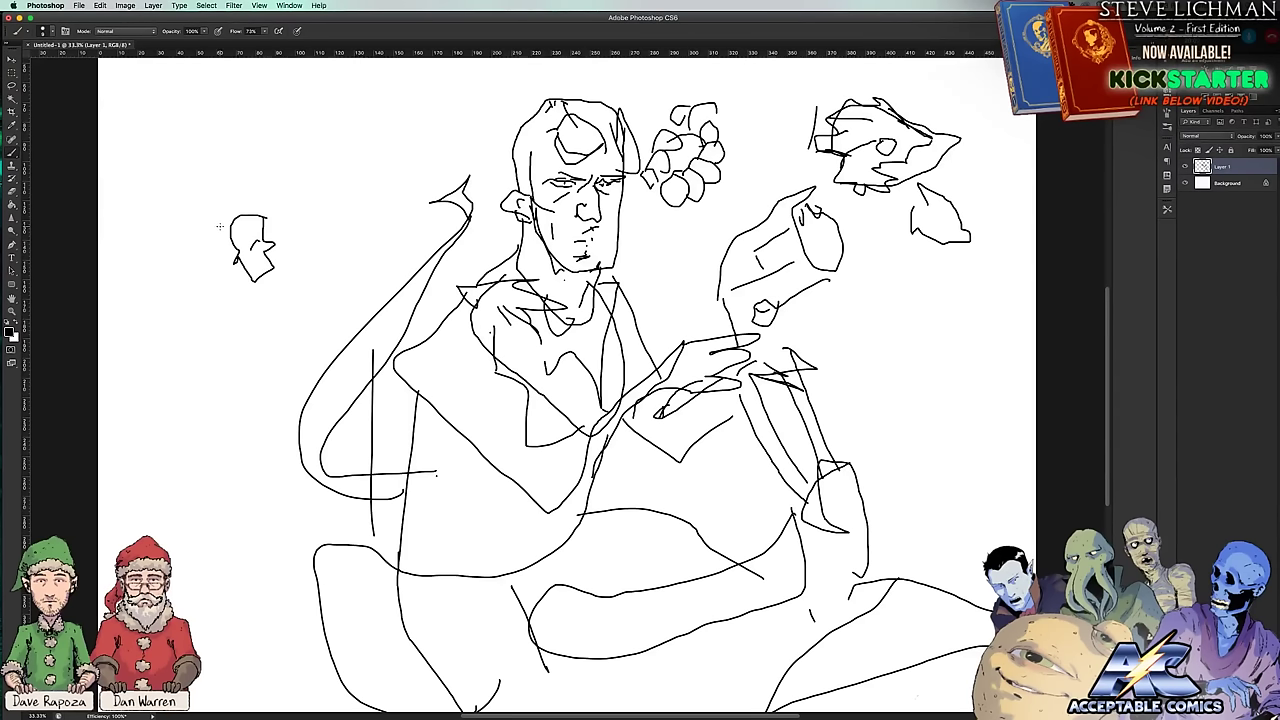
{"action": "scroll", "coordinate": [219, 226], "scroll_direction": "up", "scroll_amount": 1}
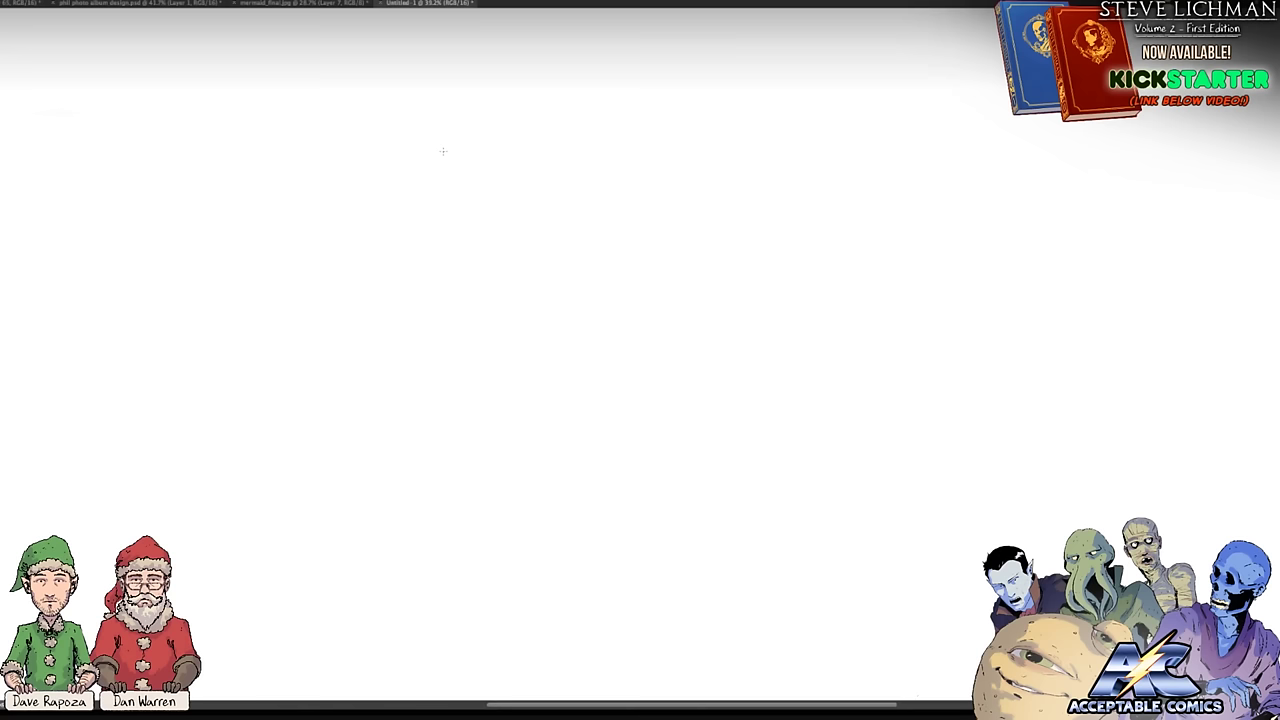
Step: Draw a cap with a goggle loop and detail lines, then the right and left eyes beneath it
{"action": "mouse_move", "coordinate": [443, 150]}
{"action": "left_mouse_down"}
{"action": "mouse_move", "coordinate": [597, 152]}
{"action": "mouse_move", "coordinate": [573, 93]}
{"action": "mouse_move", "coordinate": [509, 86]}
{"action": "mouse_move", "coordinate": [464, 97]}
{"action": "mouse_move", "coordinate": [443, 151]}
{"action": "left_mouse_up"}
{"action": "mouse_move", "coordinate": [548, 110]}
{"action": "left_mouse_down"}
{"action": "mouse_move", "coordinate": [602, 144]}
{"action": "mouse_move", "coordinate": [490, 116]}
{"action": "mouse_move", "coordinate": [516, 127]}
{"action": "mouse_move", "coordinate": [482, 119]}
{"action": "mouse_move", "coordinate": [460, 144]}
{"action": "mouse_move", "coordinate": [475, 122]}
{"action": "mouse_move", "coordinate": [439, 141]}
{"action": "mouse_move", "coordinate": [499, 280]}
{"action": "mouse_move", "coordinate": [543, 258]}
{"action": "mouse_move", "coordinate": [581, 156]}
{"action": "left_mouse_up"}
{"action": "left_click", "coordinate": [479, 117]}
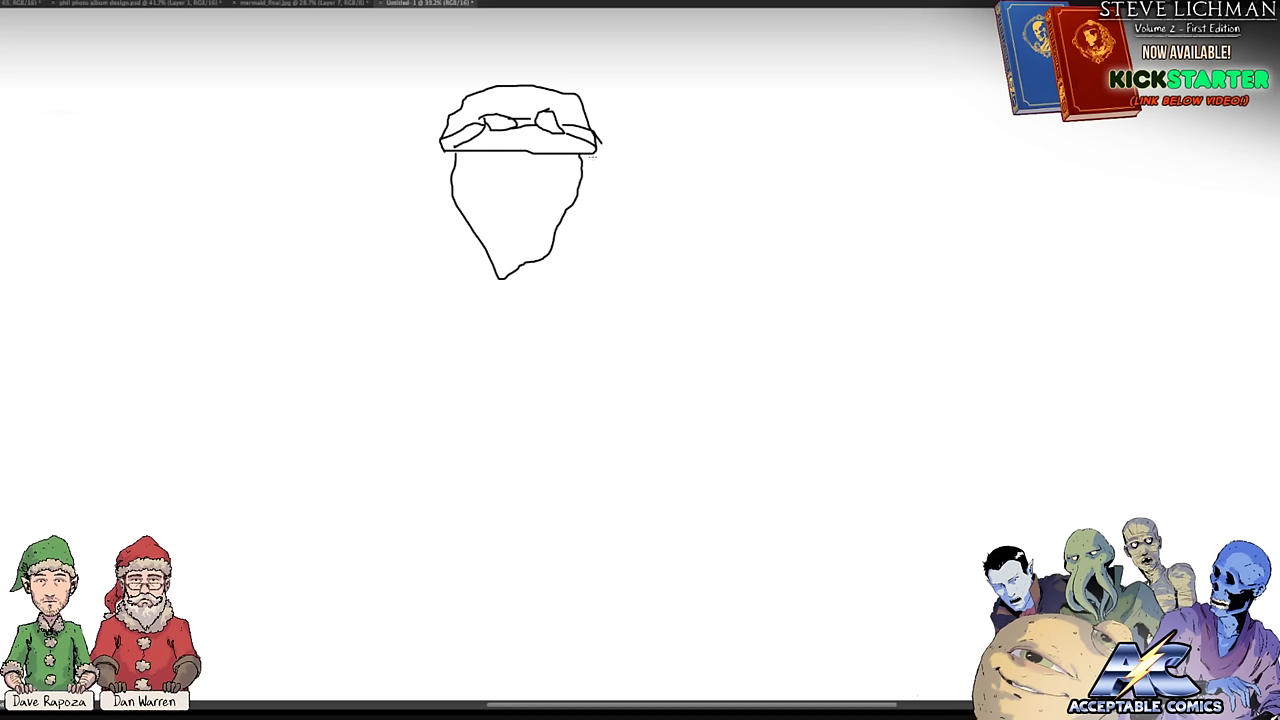
{"action": "mouse_move", "coordinate": [570, 164]}
{"action": "left_mouse_down"}
{"action": "mouse_move", "coordinate": [521, 164]}
{"action": "mouse_move", "coordinate": [550, 177]}
{"action": "mouse_move", "coordinate": [570, 166]}
{"action": "left_mouse_up"}
{"action": "mouse_move", "coordinate": [505, 166]}
{"action": "left_mouse_down"}
{"action": "mouse_move", "coordinate": [466, 170]}
{"action": "mouse_move", "coordinate": [480, 181]}
{"action": "mouse_move", "coordinate": [508, 167]}
{"action": "mouse_move", "coordinate": [487, 173]}
{"action": "mouse_move", "coordinate": [523, 209]}
{"action": "mouse_move", "coordinate": [505, 197]}
{"action": "mouse_move", "coordinate": [505, 227]}
{"action": "mouse_move", "coordinate": [538, 226]}
{"action": "mouse_move", "coordinate": [494, 232]}
{"action": "left_mouse_up"}
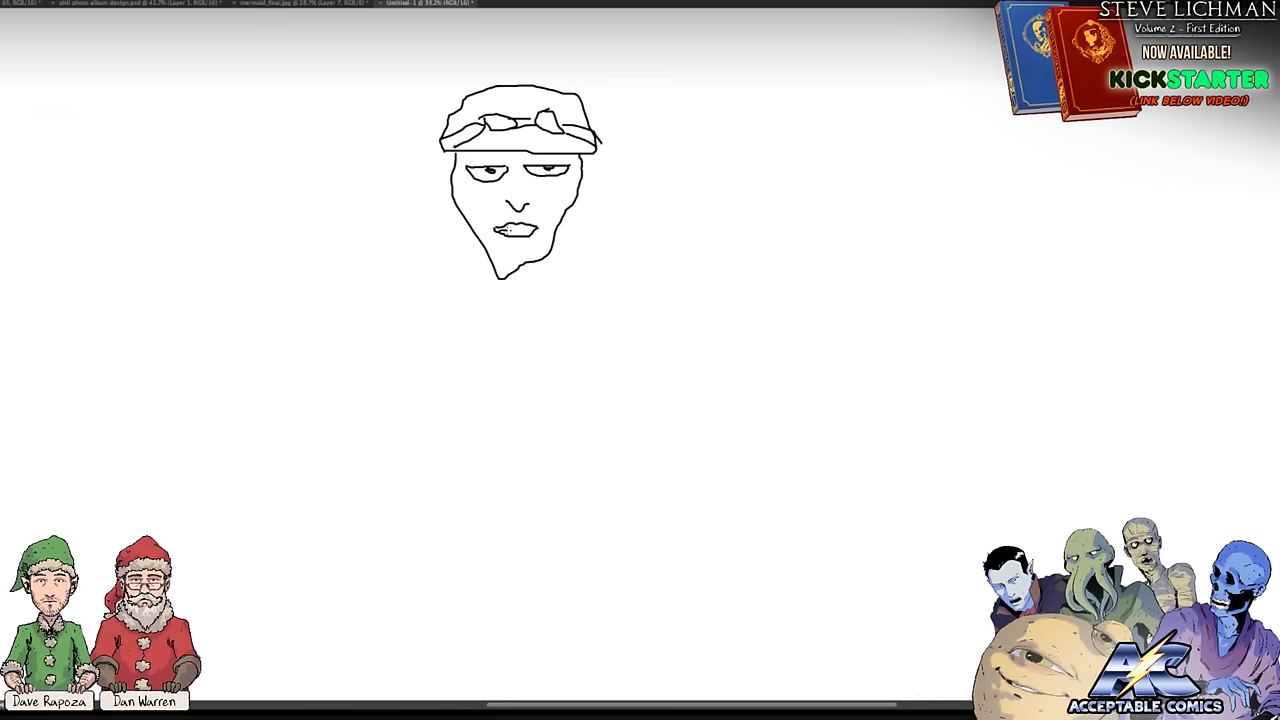
Step: Darken the upper lip, add a cheek line, sketch a raised V-sign hand, and draw an eye bag
{"action": "left_click_drag", "start_coordinate": [510, 230], "coordinate": [535, 230]}
{"action": "mouse_move", "coordinate": [559, 222]}
{"action": "left_mouse_down"}
{"action": "mouse_move", "coordinate": [571, 256]}
{"action": "mouse_move", "coordinate": [614, 258]}
{"action": "mouse_move", "coordinate": [666, 288]}
{"action": "mouse_move", "coordinate": [668, 322]}
{"action": "left_mouse_up"}
{"action": "mouse_move", "coordinate": [446, 278]}
{"action": "left_mouse_down"}
{"action": "mouse_move", "coordinate": [455, 243]}
{"action": "mouse_move", "coordinate": [462, 291]}
{"action": "left_mouse_up"}
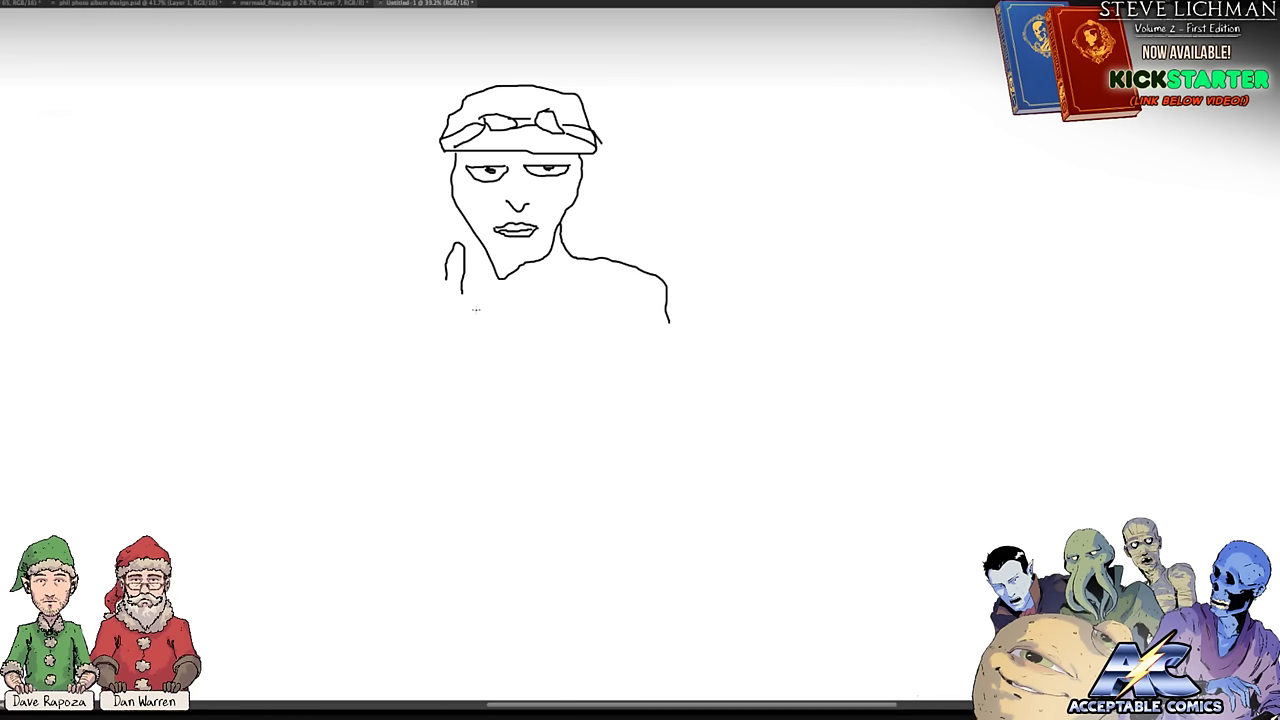
{"action": "mouse_move", "coordinate": [477, 311]}
{"action": "left_mouse_down"}
{"action": "mouse_move", "coordinate": [443, 303]}
{"action": "mouse_move", "coordinate": [453, 314]}
{"action": "mouse_move", "coordinate": [474, 302]}
{"action": "mouse_move", "coordinate": [452, 336]}
{"action": "left_mouse_up"}
{"action": "mouse_move", "coordinate": [451, 256]}
{"action": "left_mouse_down"}
{"action": "mouse_move", "coordinate": [447, 280]}
{"action": "mouse_move", "coordinate": [430, 258]}
{"action": "mouse_move", "coordinate": [432, 312]}
{"action": "mouse_move", "coordinate": [418, 286]}
{"action": "mouse_move", "coordinate": [430, 278]}
{"action": "mouse_move", "coordinate": [398, 290]}
{"action": "mouse_move", "coordinate": [412, 314]}
{"action": "left_mouse_up"}
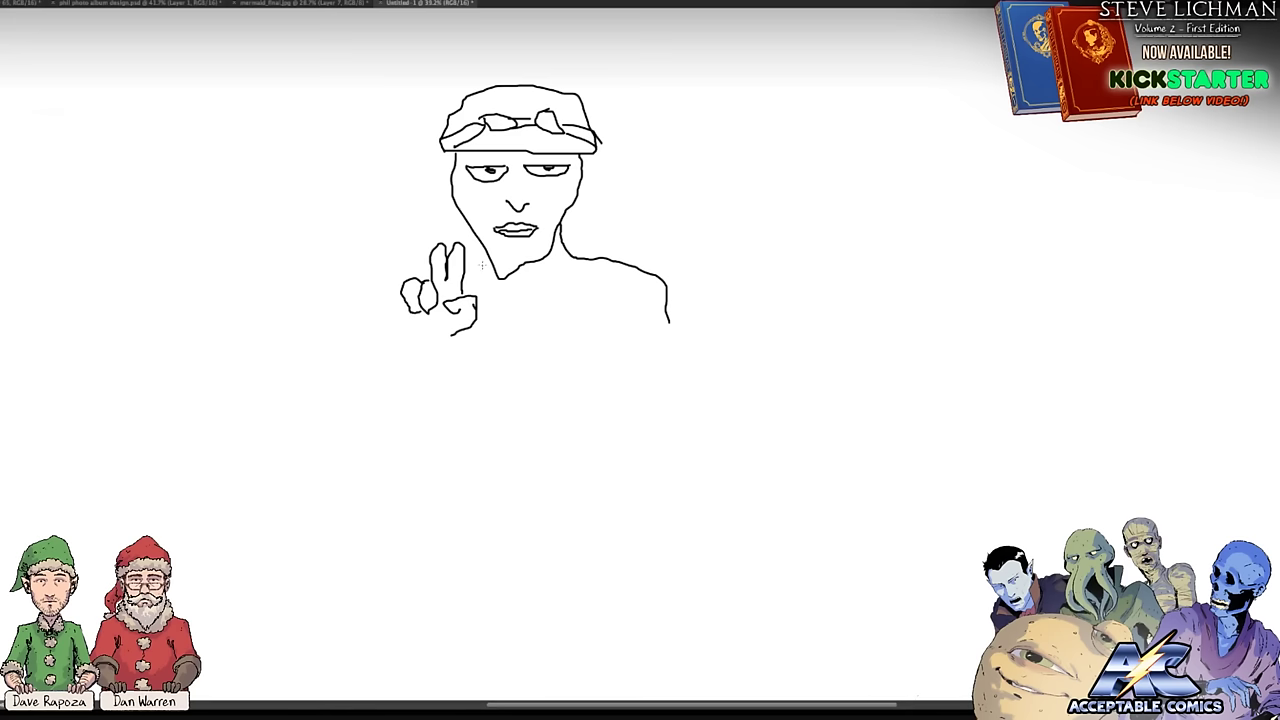
{"action": "left_click_drag", "start_coordinate": [482, 242], "coordinate": [476, 270]}
{"action": "mouse_move", "coordinate": [507, 178]}
{"action": "left_mouse_down"}
{"action": "mouse_move", "coordinate": [474, 197]}
{"action": "mouse_move", "coordinate": [561, 191]}
{"action": "left_mouse_up"}
Step: Extend the shoulder, draw the forearm below the hand, and a double-edged diagonal chest strap
{"action": "left_click_drag", "start_coordinate": [668, 321], "coordinate": [668, 369]}
{"action": "mouse_move", "coordinate": [409, 312]}
{"action": "left_mouse_down"}
{"action": "mouse_move", "coordinate": [444, 334]}
{"action": "mouse_move", "coordinate": [440, 398]}
{"action": "mouse_move", "coordinate": [458, 422]}
{"action": "mouse_move", "coordinate": [391, 338]}
{"action": "mouse_move", "coordinate": [388, 436]}
{"action": "mouse_move", "coordinate": [466, 434]}
{"action": "mouse_move", "coordinate": [456, 424]}
{"action": "left_mouse_up"}
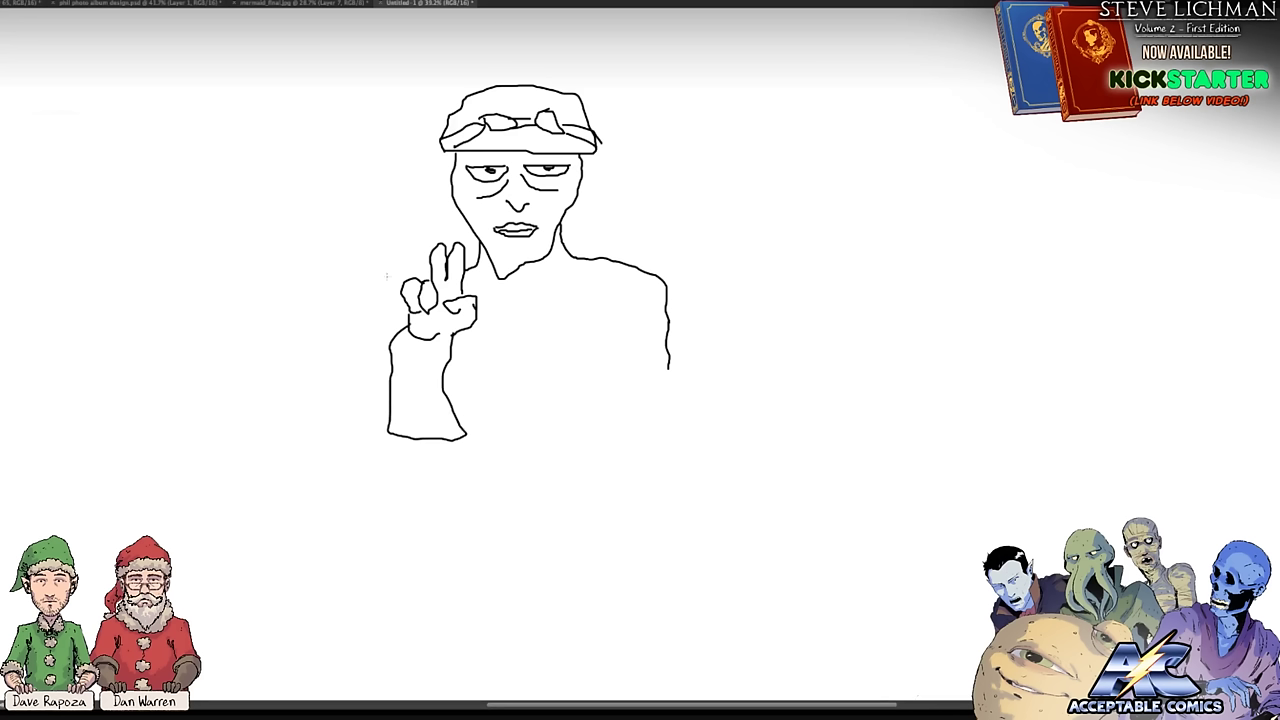
{"action": "mouse_move", "coordinate": [404, 288]}
{"action": "left_mouse_down"}
{"action": "mouse_move", "coordinate": [387, 308]}
{"action": "mouse_move", "coordinate": [384, 368]}
{"action": "left_mouse_up"}
{"action": "left_click_drag", "start_coordinate": [578, 258], "coordinate": [478, 436]}
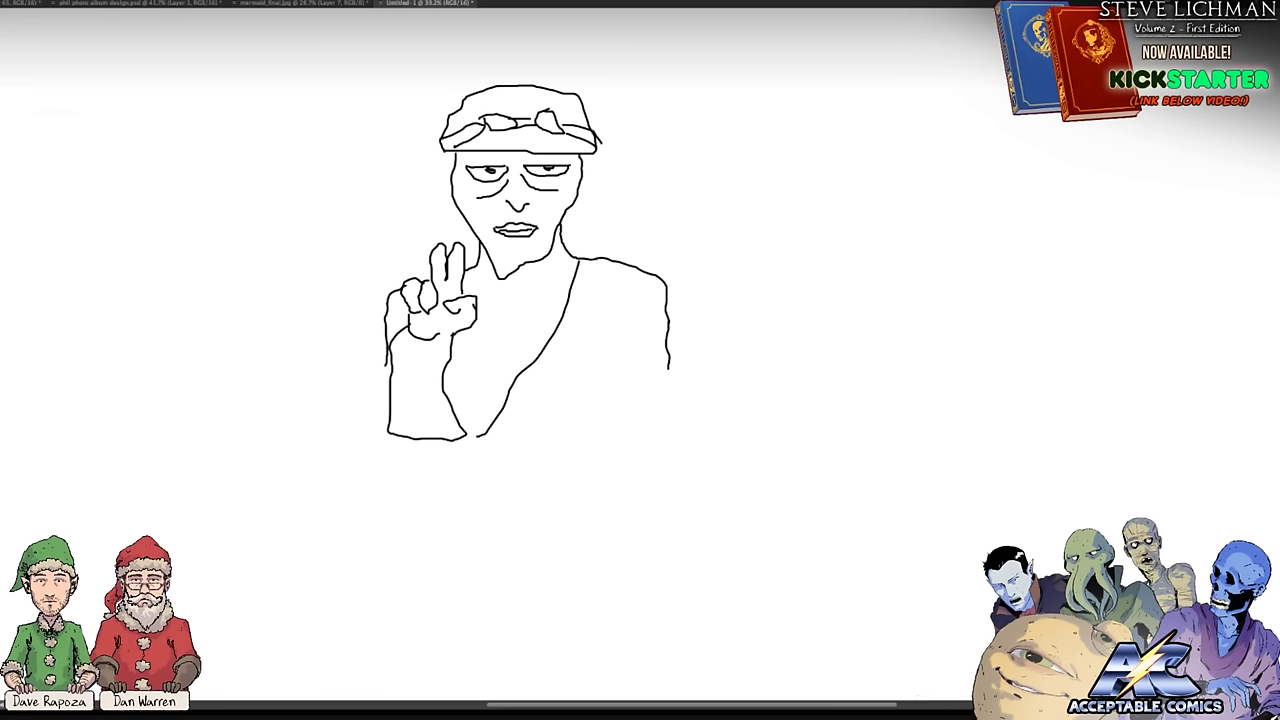
{"action": "mouse_move", "coordinate": [597, 260]}
{"action": "left_mouse_down"}
{"action": "mouse_move", "coordinate": [526, 402]}
{"action": "mouse_move", "coordinate": [496, 432]}
{"action": "left_mouse_up"}
{"action": "left_click_drag", "start_coordinate": [475, 280], "coordinate": [540, 370]}
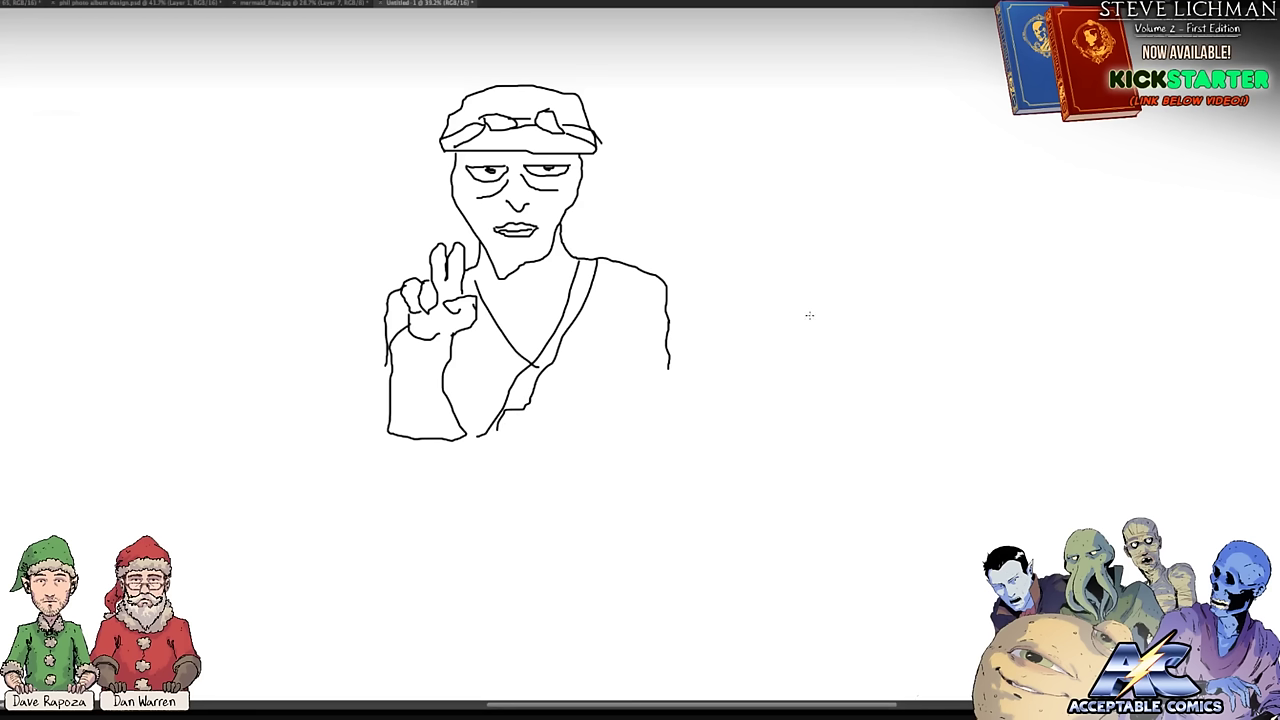
Step: Draw a skull in a badged beret with eye sockets, nose, teeth and outlined sides
{"action": "mouse_move", "coordinate": [809, 314]}
{"action": "left_mouse_down"}
{"action": "mouse_move", "coordinate": [770, 291]}
{"action": "mouse_move", "coordinate": [735, 301]}
{"action": "mouse_move", "coordinate": [695, 334]}
{"action": "mouse_move", "coordinate": [674, 383]}
{"action": "mouse_move", "coordinate": [697, 388]}
{"action": "mouse_move", "coordinate": [765, 347]}
{"action": "mouse_move", "coordinate": [822, 352]}
{"action": "mouse_move", "coordinate": [808, 305]}
{"action": "left_mouse_up"}
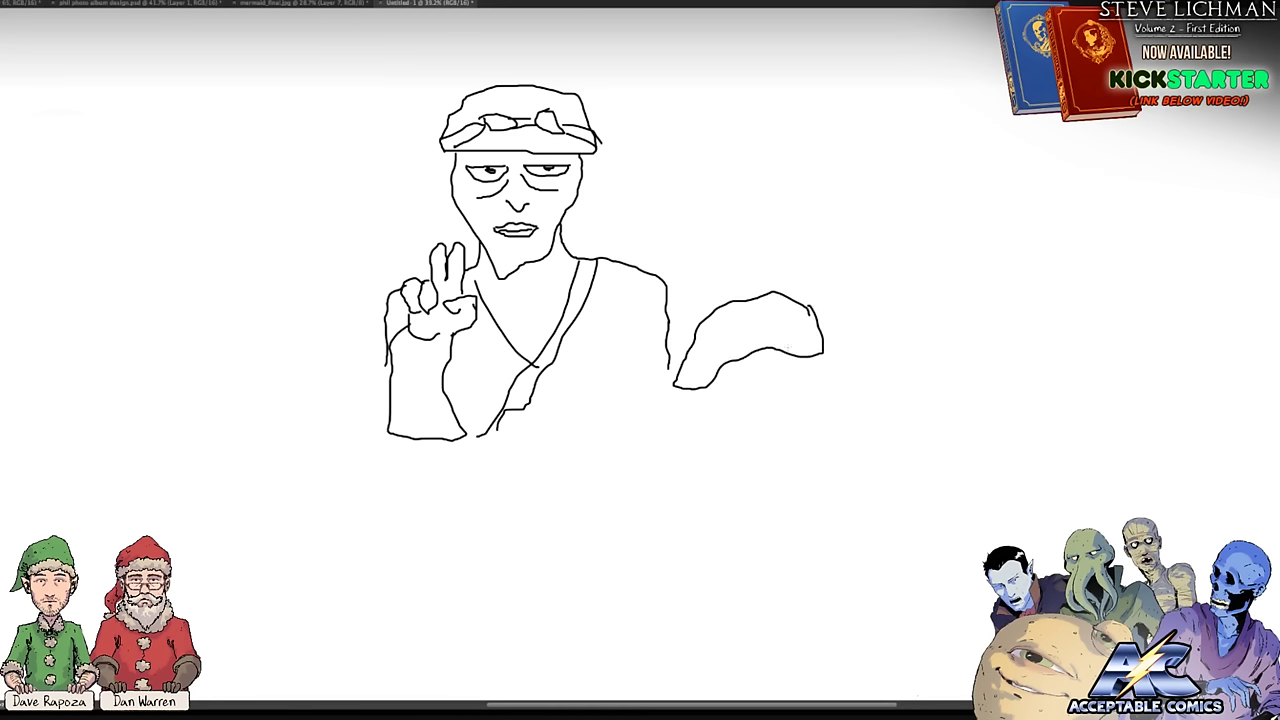
{"action": "mouse_move", "coordinate": [795, 361]}
{"action": "left_mouse_down"}
{"action": "mouse_move", "coordinate": [809, 366]}
{"action": "mouse_move", "coordinate": [805, 390]}
{"action": "mouse_move", "coordinate": [789, 362]}
{"action": "mouse_move", "coordinate": [804, 370]}
{"action": "mouse_move", "coordinate": [798, 391]}
{"action": "mouse_move", "coordinate": [806, 371]}
{"action": "left_mouse_up"}
{"action": "mouse_move", "coordinate": [802, 381]}
{"action": "left_mouse_down"}
{"action": "mouse_move", "coordinate": [804, 395]}
{"action": "mouse_move", "coordinate": [758, 363]}
{"action": "mouse_move", "coordinate": [776, 367]}
{"action": "mouse_move", "coordinate": [756, 390]}
{"action": "mouse_move", "coordinate": [734, 370]}
{"action": "mouse_move", "coordinate": [758, 362]}
{"action": "mouse_move", "coordinate": [750, 380]}
{"action": "mouse_move", "coordinate": [768, 378]}
{"action": "mouse_move", "coordinate": [748, 386]}
{"action": "mouse_move", "coordinate": [760, 390]}
{"action": "mouse_move", "coordinate": [738, 374]}
{"action": "mouse_move", "coordinate": [772, 370]}
{"action": "left_mouse_up"}
{"action": "mouse_move", "coordinate": [772, 370]}
{"action": "left_mouse_down"}
{"action": "mouse_move", "coordinate": [792, 378]}
{"action": "mouse_move", "coordinate": [772, 370]}
{"action": "mouse_move", "coordinate": [788, 402]}
{"action": "left_mouse_up"}
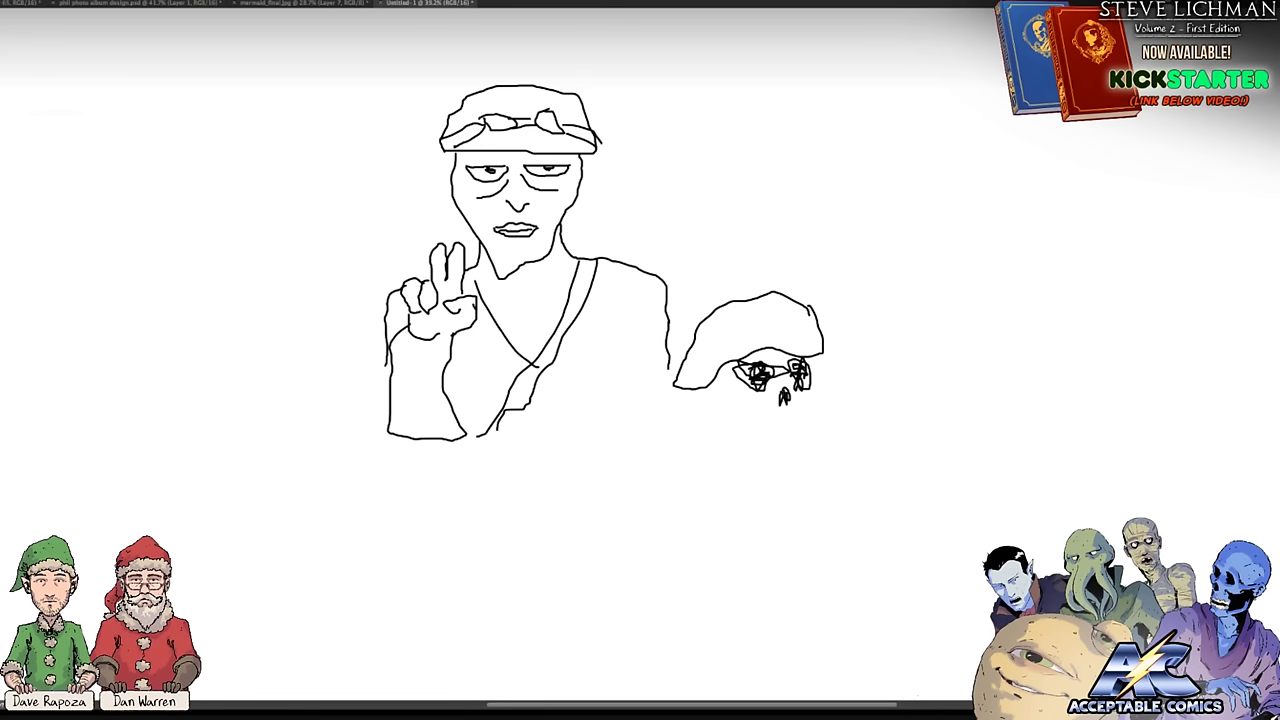
{"action": "mouse_move", "coordinate": [792, 412]}
{"action": "left_mouse_down"}
{"action": "mouse_move", "coordinate": [738, 423]}
{"action": "mouse_move", "coordinate": [789, 441]}
{"action": "mouse_move", "coordinate": [806, 429]}
{"action": "mouse_move", "coordinate": [811, 461]}
{"action": "mouse_move", "coordinate": [741, 470]}
{"action": "mouse_move", "coordinate": [731, 436]}
{"action": "mouse_move", "coordinate": [699, 426]}
{"action": "mouse_move", "coordinate": [684, 392]}
{"action": "left_mouse_up"}
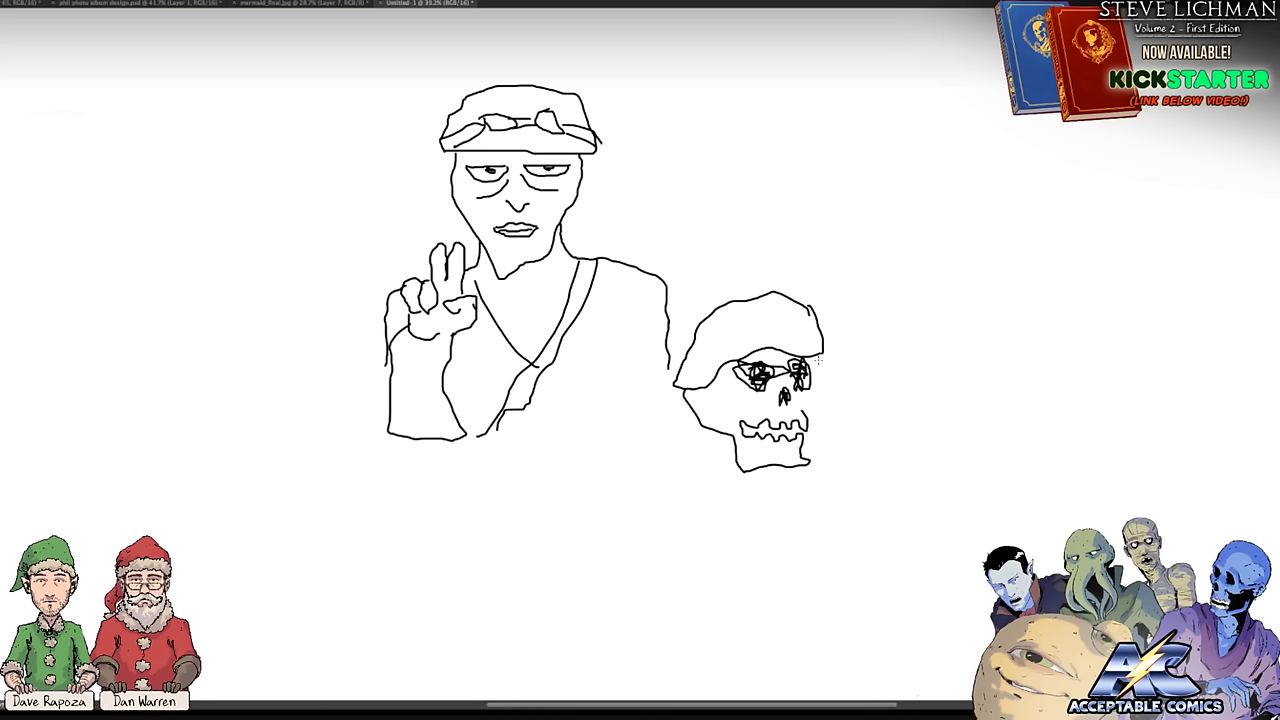
{"action": "mouse_move", "coordinate": [817, 358]}
{"action": "left_mouse_down"}
{"action": "mouse_move", "coordinate": [825, 400]}
{"action": "mouse_move", "coordinate": [810, 414]}
{"action": "left_mouse_up"}
{"action": "mouse_move", "coordinate": [712, 382]}
{"action": "left_mouse_down"}
{"action": "mouse_move", "coordinate": [712, 449]}
{"action": "mouse_move", "coordinate": [722, 378]}
{"action": "left_mouse_up"}
{"action": "left_click_drag", "start_coordinate": [826, 394], "coordinate": [821, 436]}
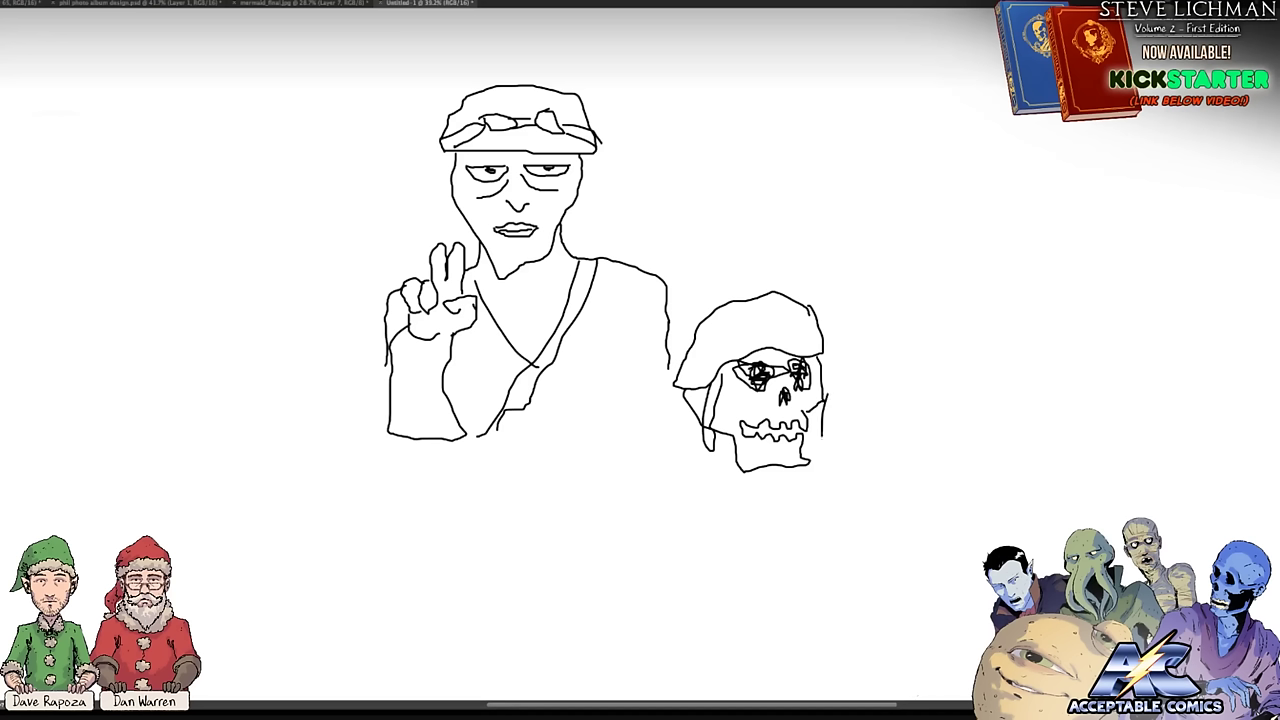
{"action": "mouse_move", "coordinate": [797, 318]}
{"action": "left_mouse_down"}
{"action": "mouse_move", "coordinate": [792, 350]}
{"action": "mouse_move", "coordinate": [790, 321]}
{"action": "left_mouse_up"}
{"action": "mouse_move", "coordinate": [732, 332]}
{"action": "left_mouse_down"}
{"action": "mouse_move", "coordinate": [751, 337]}
{"action": "mouse_move", "coordinate": [738, 350]}
{"action": "mouse_move", "coordinate": [733, 328]}
{"action": "left_mouse_up"}
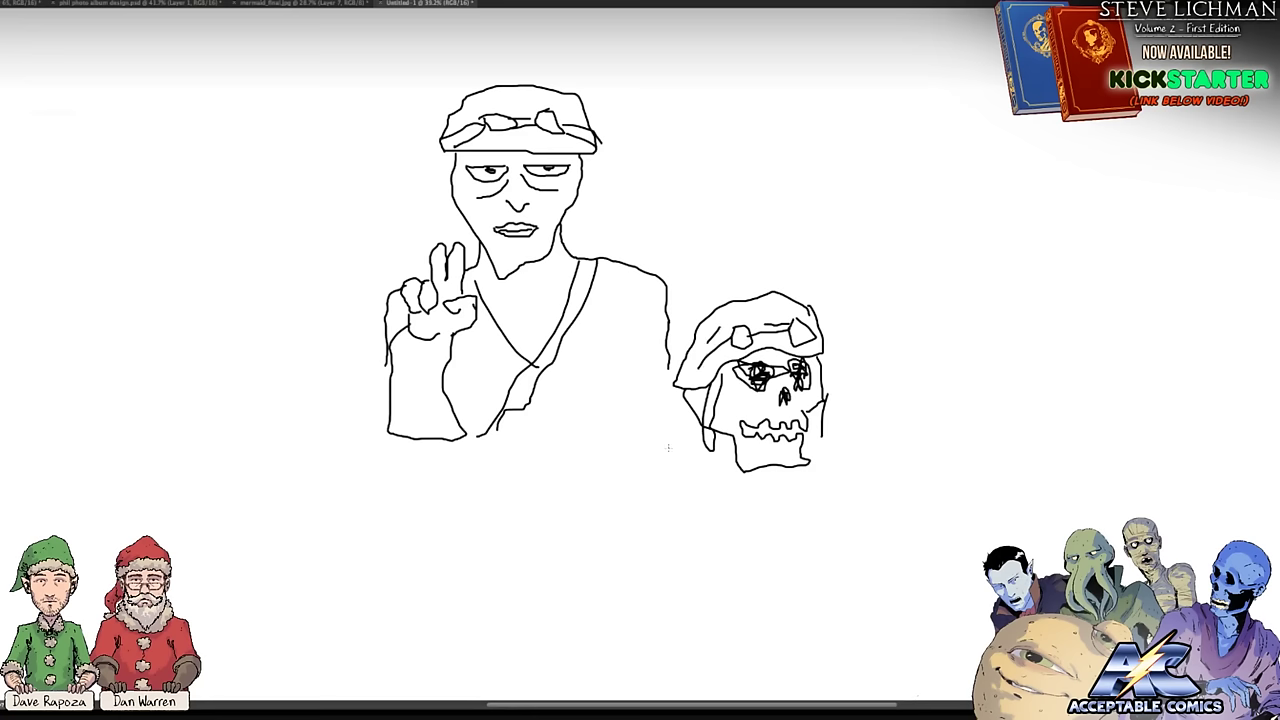
Step: Add a shoulder line, raised and lower arms around the skull, and a neck line under the jaw
{"action": "mouse_move", "coordinate": [690, 418]}
{"action": "left_mouse_down"}
{"action": "mouse_move", "coordinate": [609, 472]}
{"action": "mouse_move", "coordinate": [569, 515]}
{"action": "left_mouse_up"}
{"action": "mouse_move", "coordinate": [783, 524]}
{"action": "left_mouse_down"}
{"action": "mouse_move", "coordinate": [971, 307]}
{"action": "mouse_move", "coordinate": [992, 340]}
{"action": "mouse_move", "coordinate": [928, 423]}
{"action": "mouse_move", "coordinate": [958, 442]}
{"action": "mouse_move", "coordinate": [1017, 443]}
{"action": "mouse_move", "coordinate": [951, 485]}
{"action": "mouse_move", "coordinate": [921, 477]}
{"action": "mouse_move", "coordinate": [924, 449]}
{"action": "mouse_move", "coordinate": [825, 553]}
{"action": "mouse_move", "coordinate": [829, 541]}
{"action": "mouse_move", "coordinate": [862, 518]}
{"action": "mouse_move", "coordinate": [868, 528]}
{"action": "mouse_move", "coordinate": [866, 573]}
{"action": "mouse_move", "coordinate": [883, 576]}
{"action": "mouse_move", "coordinate": [855, 612]}
{"action": "mouse_move", "coordinate": [825, 552]}
{"action": "mouse_move", "coordinate": [791, 575]}
{"action": "mouse_move", "coordinate": [650, 522]}
{"action": "left_mouse_up"}
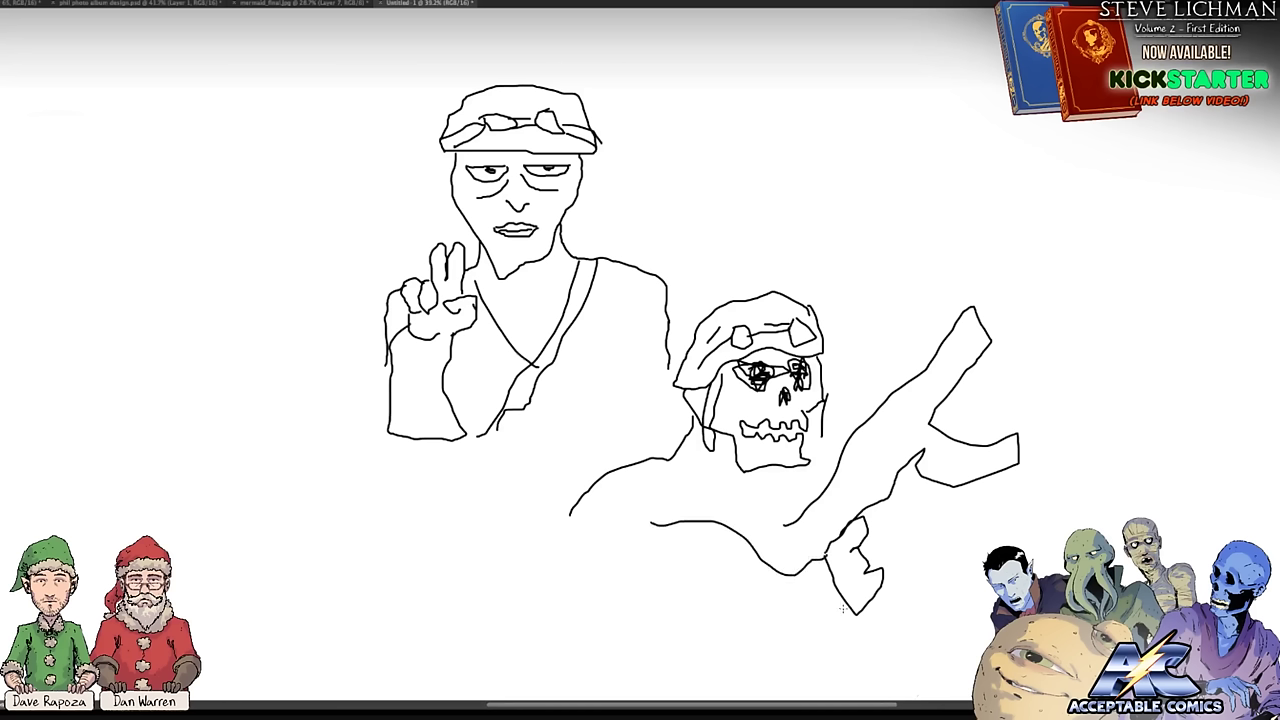
{"action": "mouse_move", "coordinate": [846, 610]}
{"action": "left_mouse_down"}
{"action": "mouse_move", "coordinate": [729, 664]}
{"action": "mouse_move", "coordinate": [619, 553]}
{"action": "left_mouse_up"}
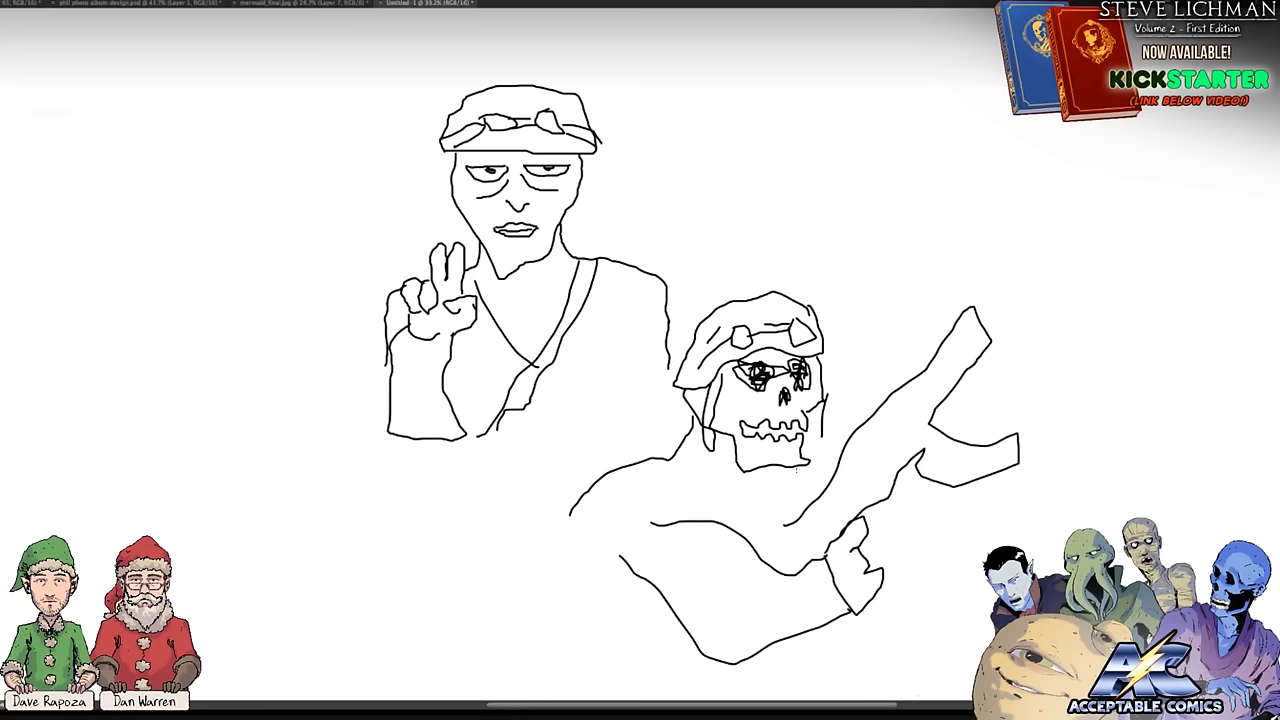
{"action": "left_click_drag", "start_coordinate": [793, 464], "coordinate": [822, 494]}
Step: Erase most of the left figure with the Eraser tool
{"action": "left_click_drag", "start_coordinate": [500, 150], "coordinate": [470, 400]}
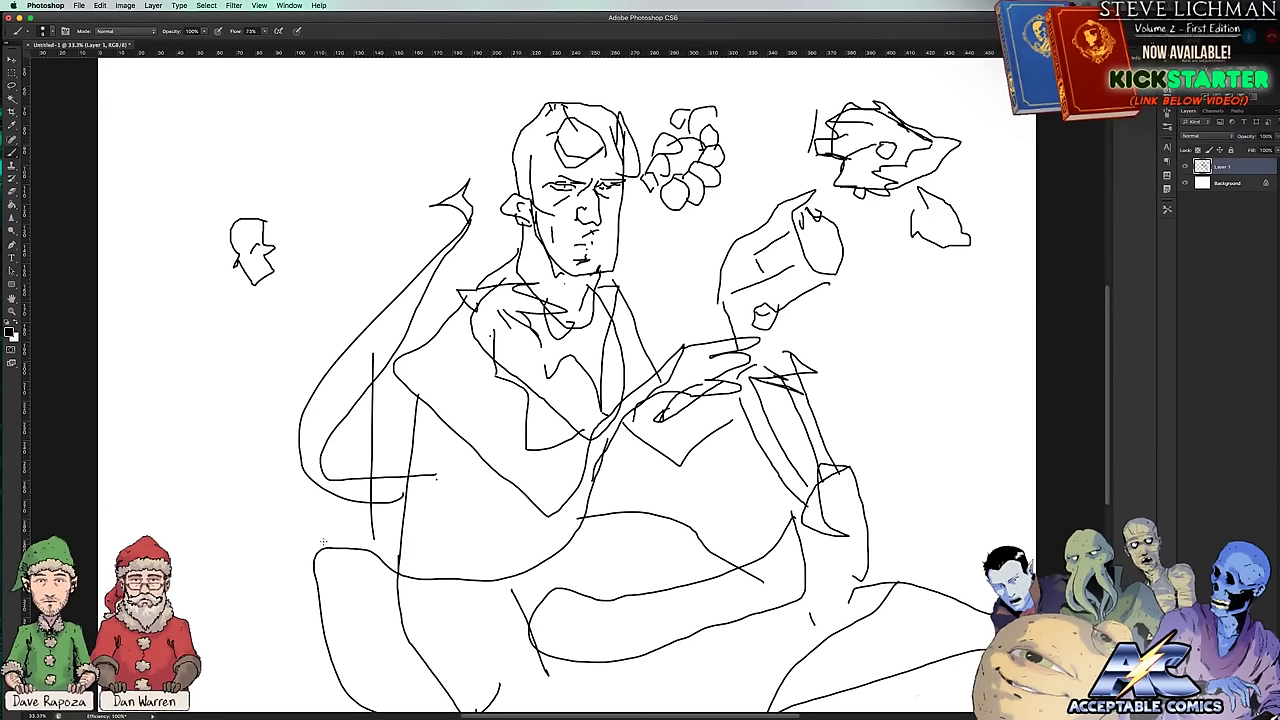
Step: Clear the whole canvas by selecting all, deleting, and deselecting
{"action": "key", "text": "super+a"}
{"action": "key", "text": "BackSpace"}
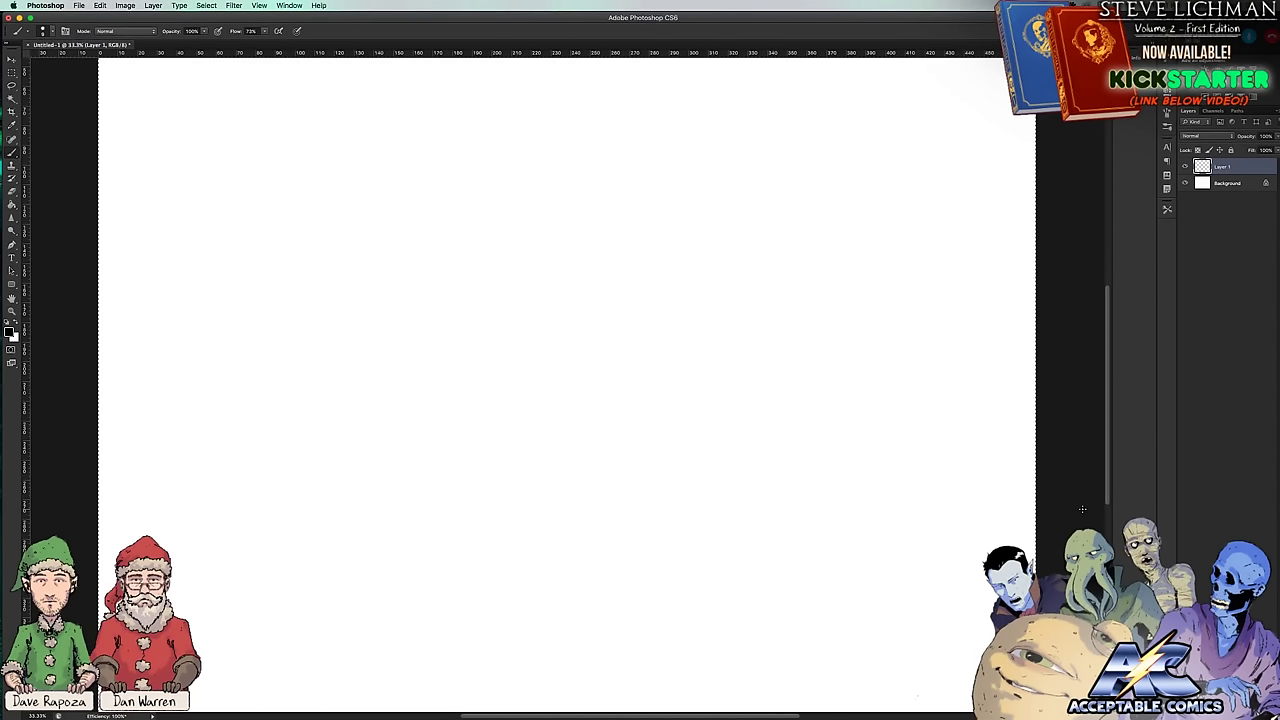
{"action": "key", "text": "super+d"}
Step: Outline a new head with a stroke at its lower left, an ear, and an eye
{"action": "mouse_move", "coordinate": [504, 200]}
{"action": "left_mouse_down"}
{"action": "mouse_move", "coordinate": [546, 173]}
{"action": "mouse_move", "coordinate": [592, 212]}
{"action": "mouse_move", "coordinate": [603, 314]}
{"action": "mouse_move", "coordinate": [568, 331]}
{"action": "mouse_move", "coordinate": [531, 316]}
{"action": "mouse_move", "coordinate": [516, 268]}
{"action": "mouse_move", "coordinate": [545, 296]}
{"action": "left_mouse_up"}
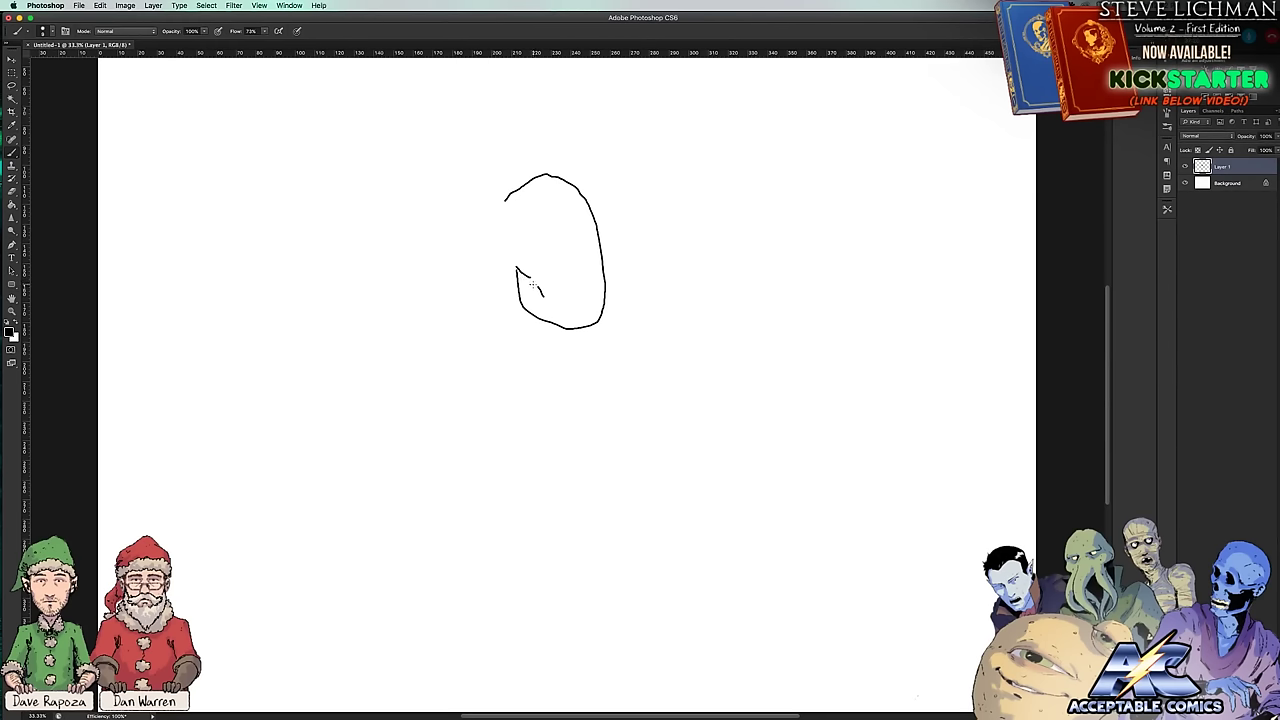
{"action": "left_click_drag", "start_coordinate": [516, 288], "coordinate": [548, 322]}
{"action": "mouse_move", "coordinate": [512, 262]}
{"action": "left_mouse_down"}
{"action": "mouse_move", "coordinate": [497, 257]}
{"action": "mouse_move", "coordinate": [499, 284]}
{"action": "mouse_move", "coordinate": [514, 288]}
{"action": "mouse_move", "coordinate": [508, 272]}
{"action": "mouse_move", "coordinate": [520, 280]}
{"action": "mouse_move", "coordinate": [526, 262]}
{"action": "mouse_move", "coordinate": [516, 223]}
{"action": "mouse_move", "coordinate": [568, 205]}
{"action": "mouse_move", "coordinate": [580, 180]}
{"action": "mouse_move", "coordinate": [540, 212]}
{"action": "mouse_move", "coordinate": [486, 216]}
{"action": "mouse_move", "coordinate": [526, 254]}
{"action": "mouse_move", "coordinate": [508, 268]}
{"action": "mouse_move", "coordinate": [556, 254]}
{"action": "left_mouse_up"}
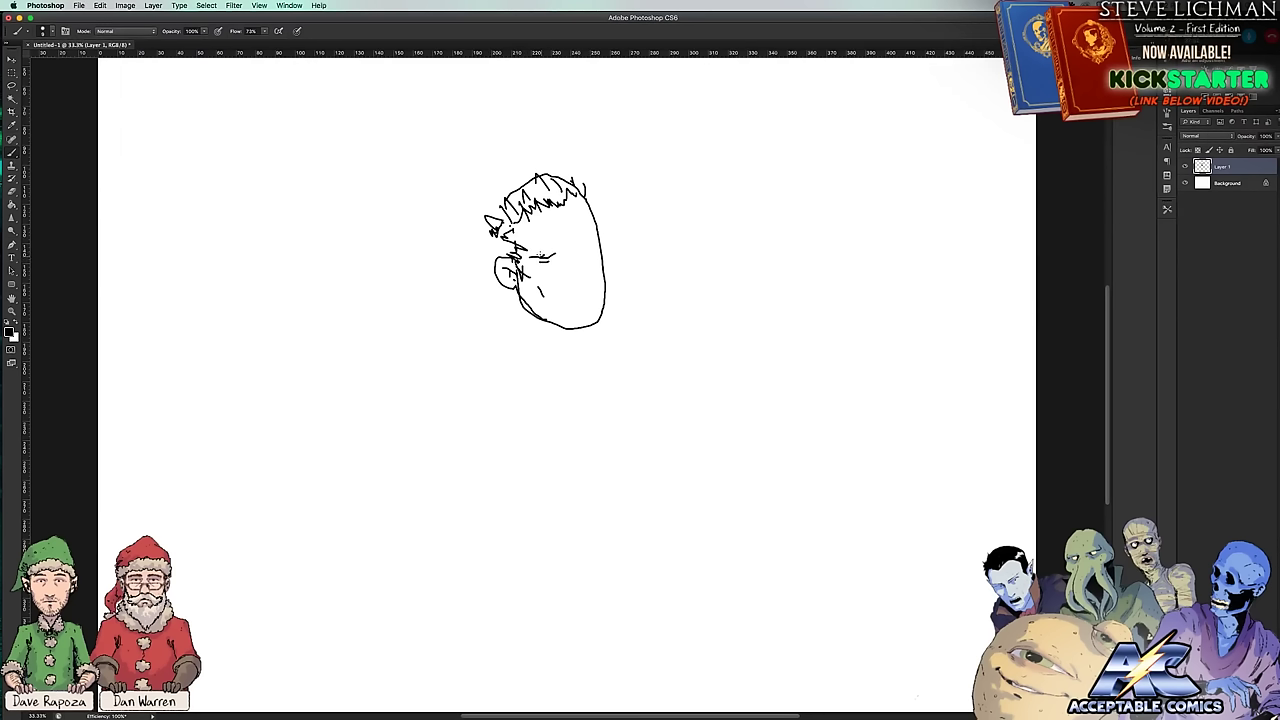
{"action": "mouse_move", "coordinate": [534, 258]}
{"action": "left_mouse_down"}
{"action": "mouse_move", "coordinate": [578, 244]}
{"action": "mouse_move", "coordinate": [576, 227]}
{"action": "left_mouse_up"}
{"action": "scroll", "coordinate": [565, 232], "scroll_direction": "down", "scroll_amount": 3}
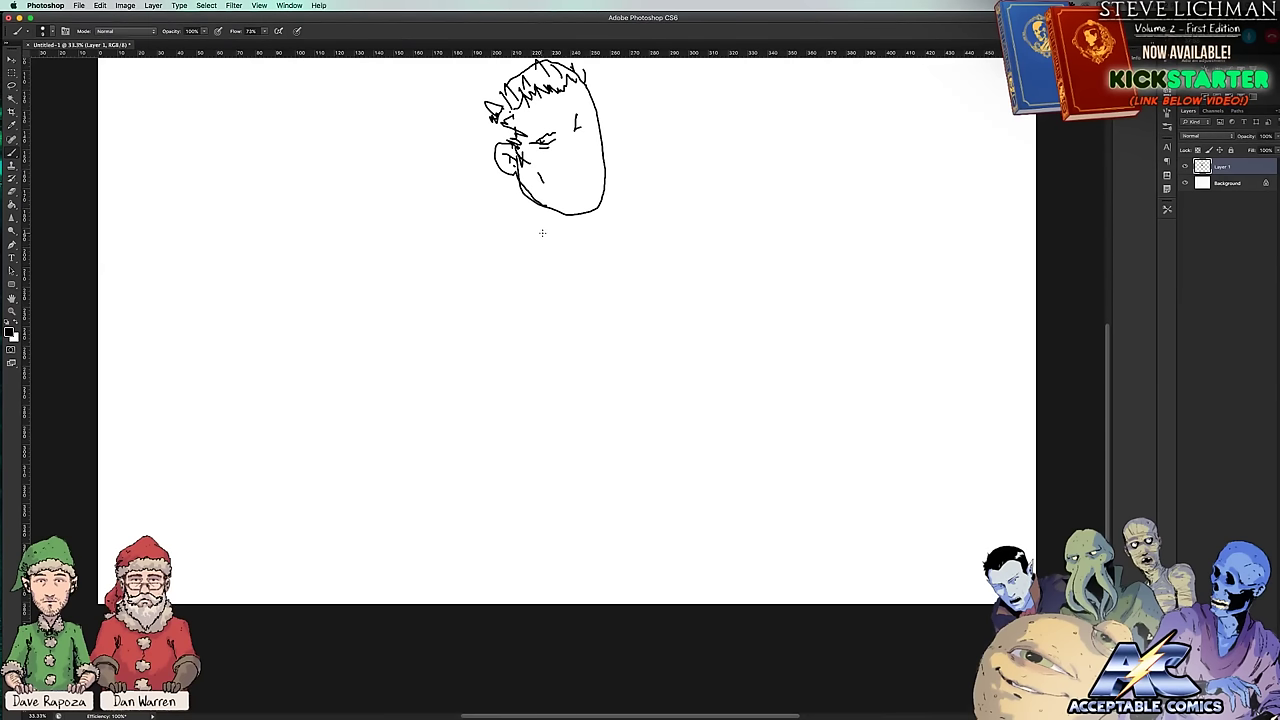
{"action": "scroll", "coordinate": [563, 266], "scroll_direction": "up", "scroll_amount": 10}
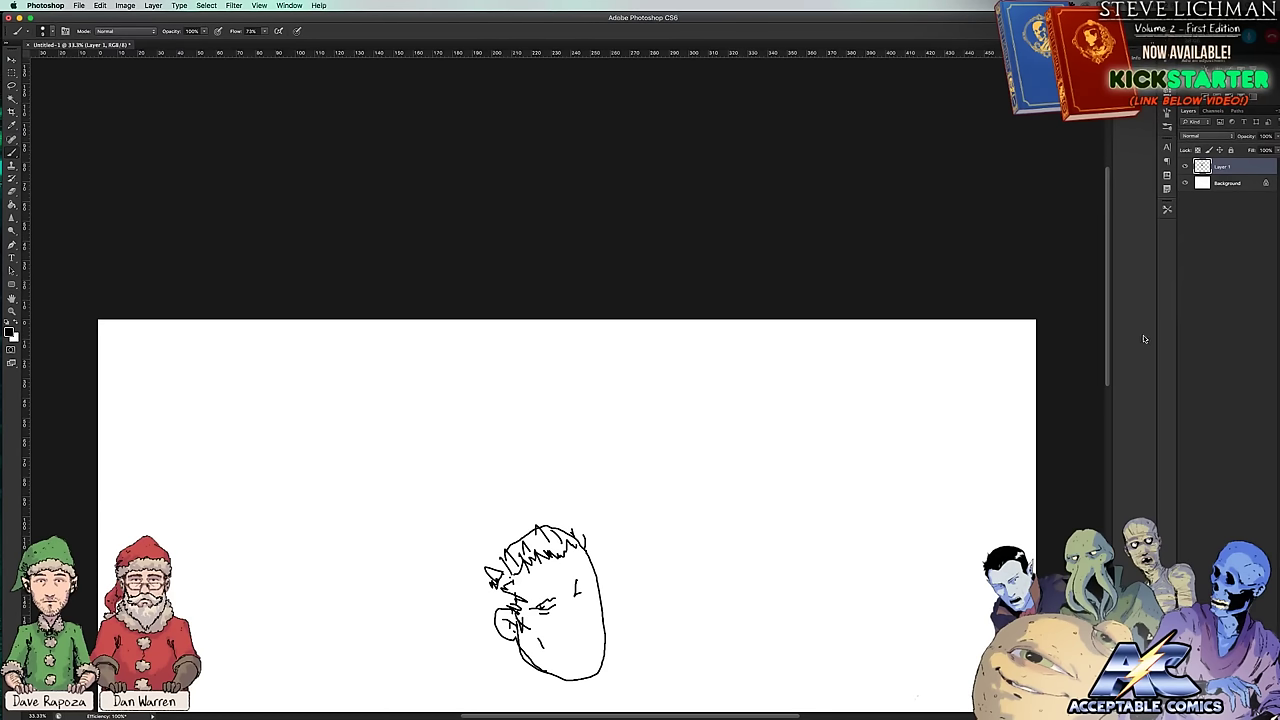
{"action": "left_click_drag", "start_coordinate": [1108, 343], "coordinate": [1070, 455]}
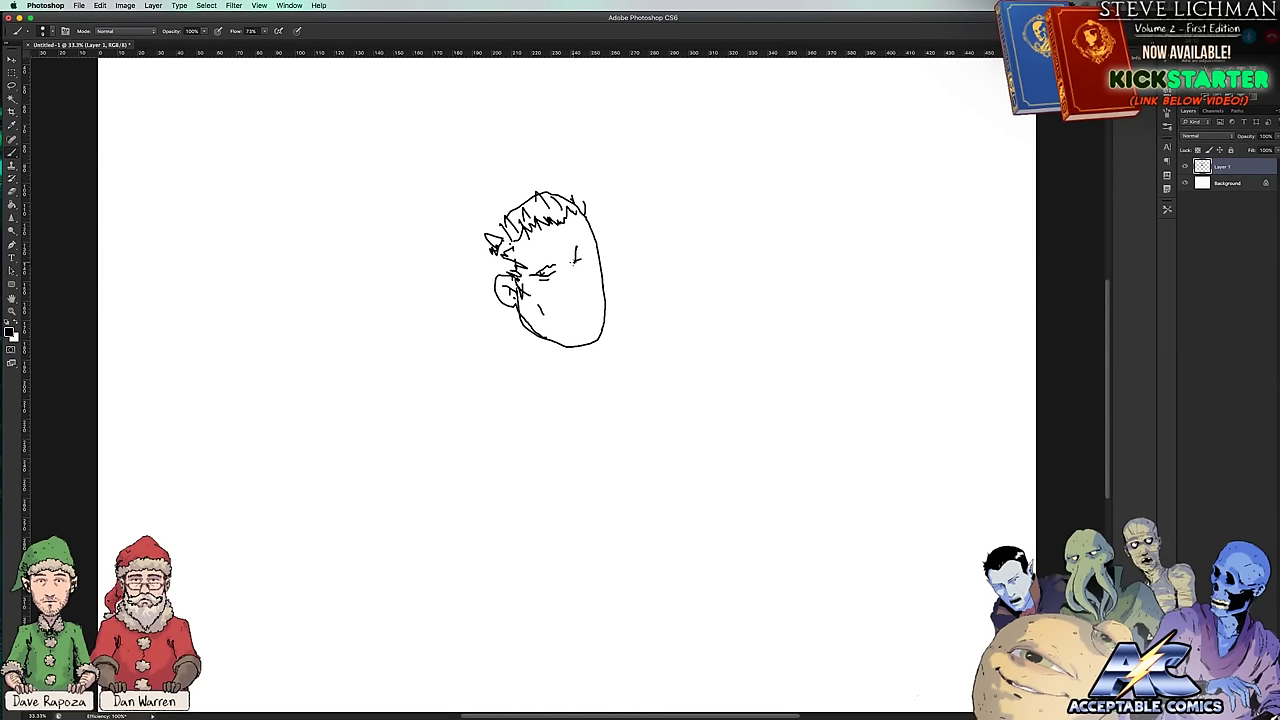
Step: Add a face curve, a stubbled chin, a brow line, and marks around the right eye and cheek
{"action": "mouse_move", "coordinate": [571, 262]}
{"action": "left_mouse_down"}
{"action": "mouse_move", "coordinate": [586, 289]}
{"action": "mouse_move", "coordinate": [566, 300]}
{"action": "mouse_move", "coordinate": [587, 296]}
{"action": "mouse_move", "coordinate": [576, 297]}
{"action": "left_mouse_up"}
{"action": "left_click_drag", "start_coordinate": [591, 304], "coordinate": [561, 314]}
{"action": "left_click", "coordinate": [583, 313]}
{"action": "left_click_drag", "start_coordinate": [537, 265], "coordinate": [564, 260]}
{"action": "left_click_drag", "start_coordinate": [586, 242], "coordinate": [572, 262]}
{"action": "left_click_drag", "start_coordinate": [562, 266], "coordinate": [574, 270]}
{"action": "mouse_move", "coordinate": [592, 264]}
{"action": "left_mouse_down"}
{"action": "mouse_move", "coordinate": [593, 247]}
{"action": "mouse_move", "coordinate": [602, 331]}
{"action": "mouse_move", "coordinate": [625, 218]}
{"action": "mouse_move", "coordinate": [650, 218]}
{"action": "mouse_move", "coordinate": [638, 298]}
{"action": "mouse_move", "coordinate": [638, 280]}
{"action": "left_mouse_up"}
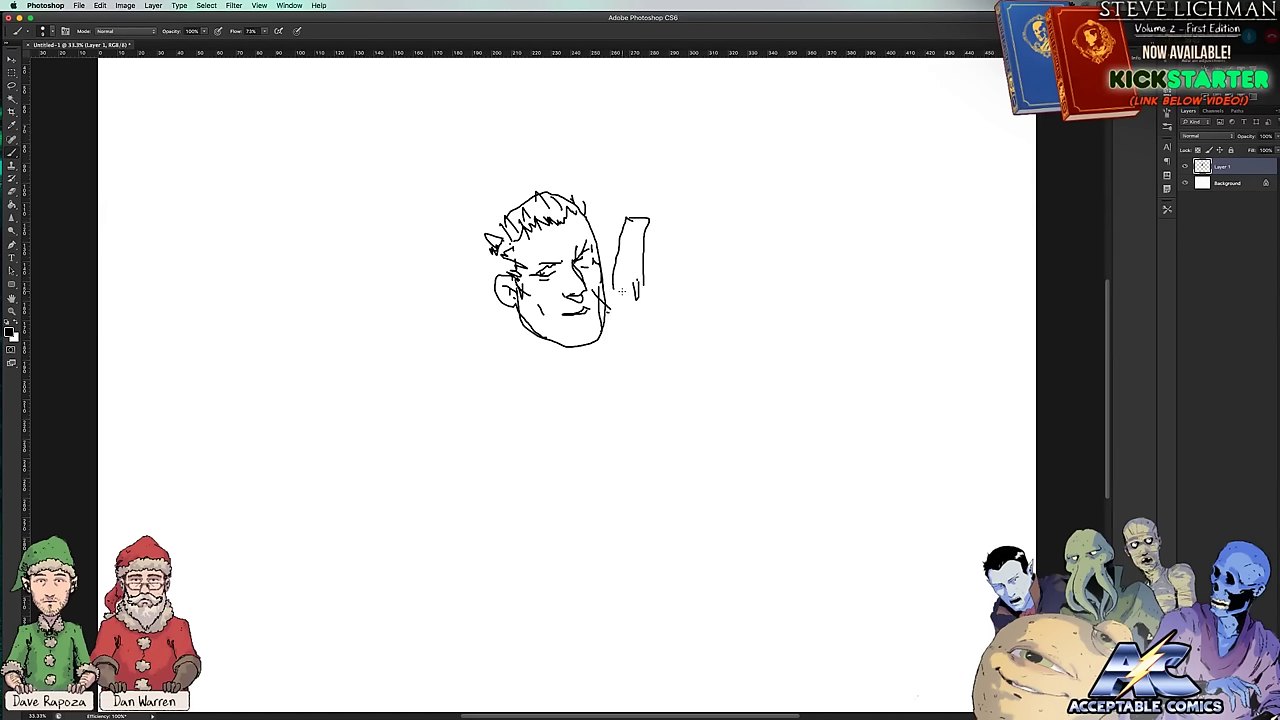
Step: Draw a hand gripping the gun, hair strokes over the head, and a line inside the barrel
{"action": "mouse_move", "coordinate": [622, 290]}
{"action": "left_mouse_down"}
{"action": "mouse_move", "coordinate": [610, 304]}
{"action": "mouse_move", "coordinate": [644, 298]}
{"action": "left_mouse_up"}
{"action": "mouse_move", "coordinate": [617, 320]}
{"action": "left_mouse_down"}
{"action": "mouse_move", "coordinate": [648, 319]}
{"action": "mouse_move", "coordinate": [627, 318]}
{"action": "mouse_move", "coordinate": [655, 326]}
{"action": "mouse_move", "coordinate": [633, 327]}
{"action": "mouse_move", "coordinate": [657, 325]}
{"action": "mouse_move", "coordinate": [630, 340]}
{"action": "mouse_move", "coordinate": [635, 362]}
{"action": "mouse_move", "coordinate": [618, 360]}
{"action": "mouse_move", "coordinate": [616, 290]}
{"action": "left_mouse_up"}
{"action": "mouse_move", "coordinate": [636, 341]}
{"action": "left_mouse_down"}
{"action": "mouse_move", "coordinate": [630, 372]}
{"action": "mouse_move", "coordinate": [654, 338]}
{"action": "left_mouse_up"}
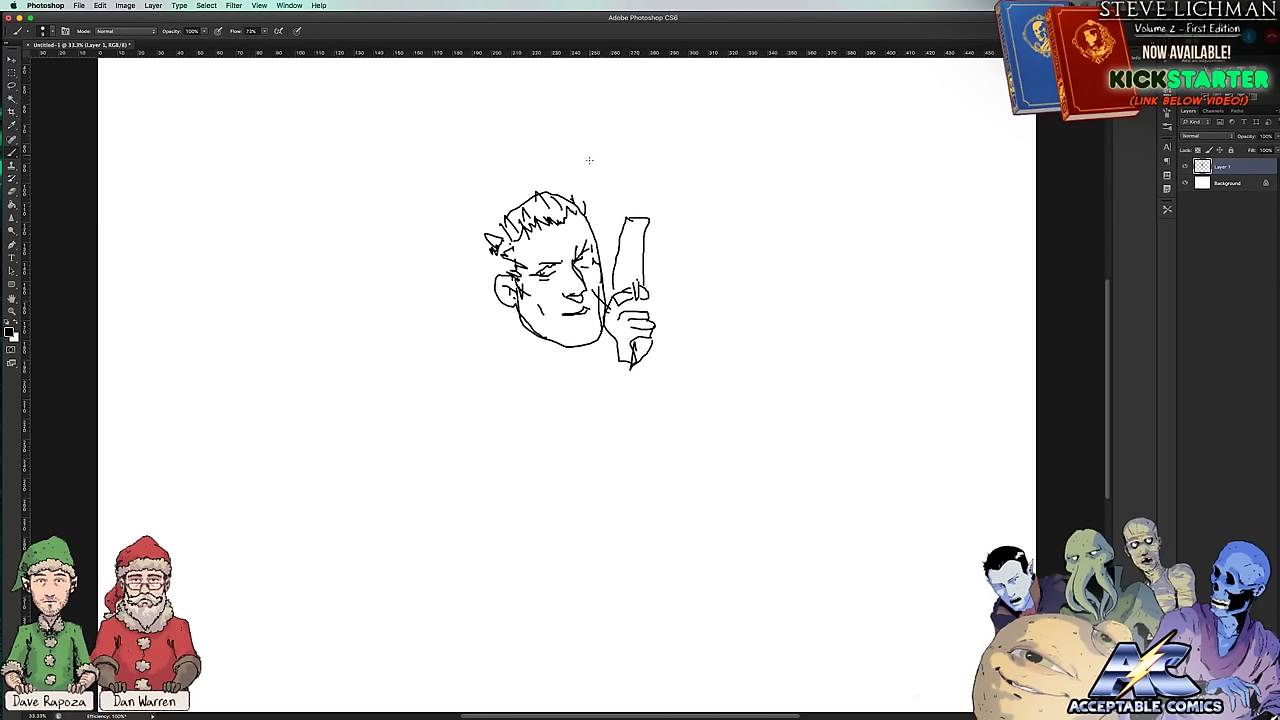
{"action": "mouse_move", "coordinate": [566, 185]}
{"action": "left_mouse_down"}
{"action": "mouse_move", "coordinate": [583, 198]}
{"action": "mouse_move", "coordinate": [558, 178]}
{"action": "mouse_move", "coordinate": [541, 183]}
{"action": "mouse_move", "coordinate": [564, 192]}
{"action": "mouse_move", "coordinate": [498, 186]}
{"action": "mouse_move", "coordinate": [536, 192]}
{"action": "mouse_move", "coordinate": [498, 218]}
{"action": "mouse_move", "coordinate": [494, 252]}
{"action": "mouse_move", "coordinate": [505, 310]}
{"action": "mouse_move", "coordinate": [487, 322]}
{"action": "mouse_move", "coordinate": [540, 334]}
{"action": "mouse_move", "coordinate": [522, 328]}
{"action": "left_mouse_up"}
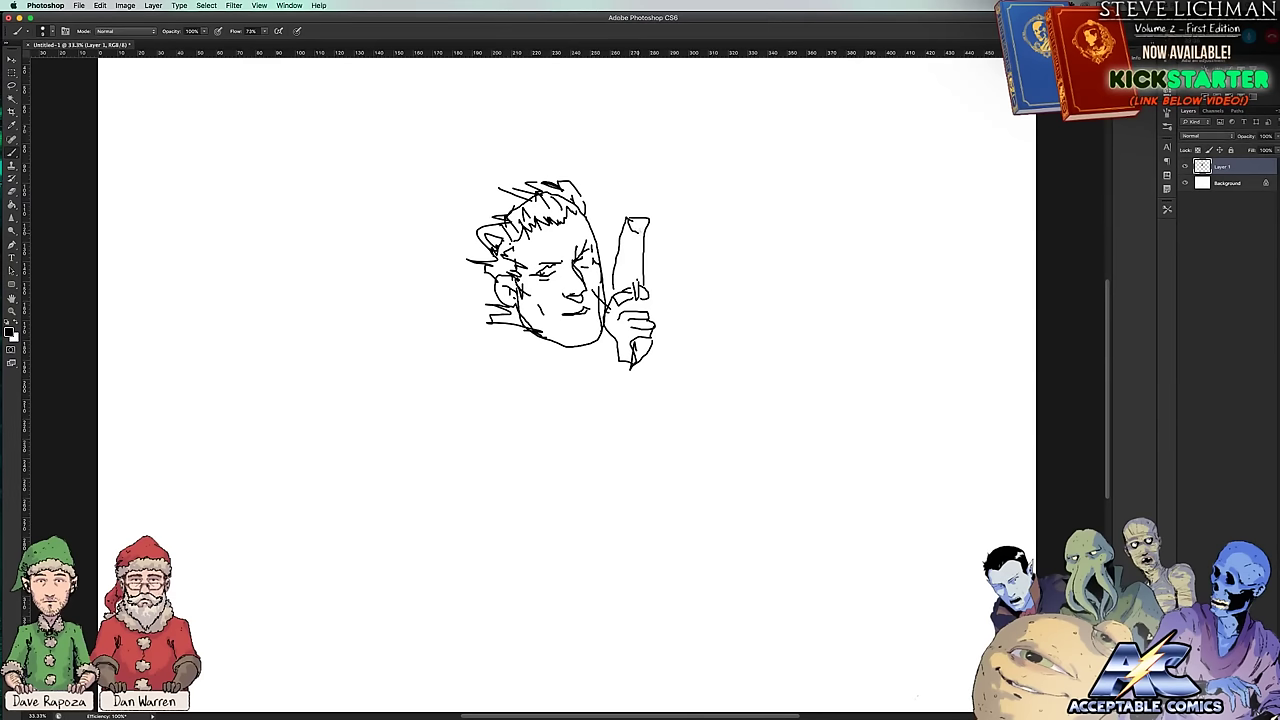
{"action": "left_click_drag", "start_coordinate": [628, 232], "coordinate": [618, 314]}
{"action": "left_click", "coordinate": [637, 196]}
Step: Add hair near the ear, nudge the sketch up slightly, and draw the neckline below the head
{"action": "mouse_move", "coordinate": [492, 240]}
{"action": "left_mouse_down"}
{"action": "mouse_move", "coordinate": [474, 237]}
{"action": "mouse_move", "coordinate": [527, 243]}
{"action": "mouse_move", "coordinate": [486, 236]}
{"action": "mouse_move", "coordinate": [500, 258]}
{"action": "left_mouse_up"}
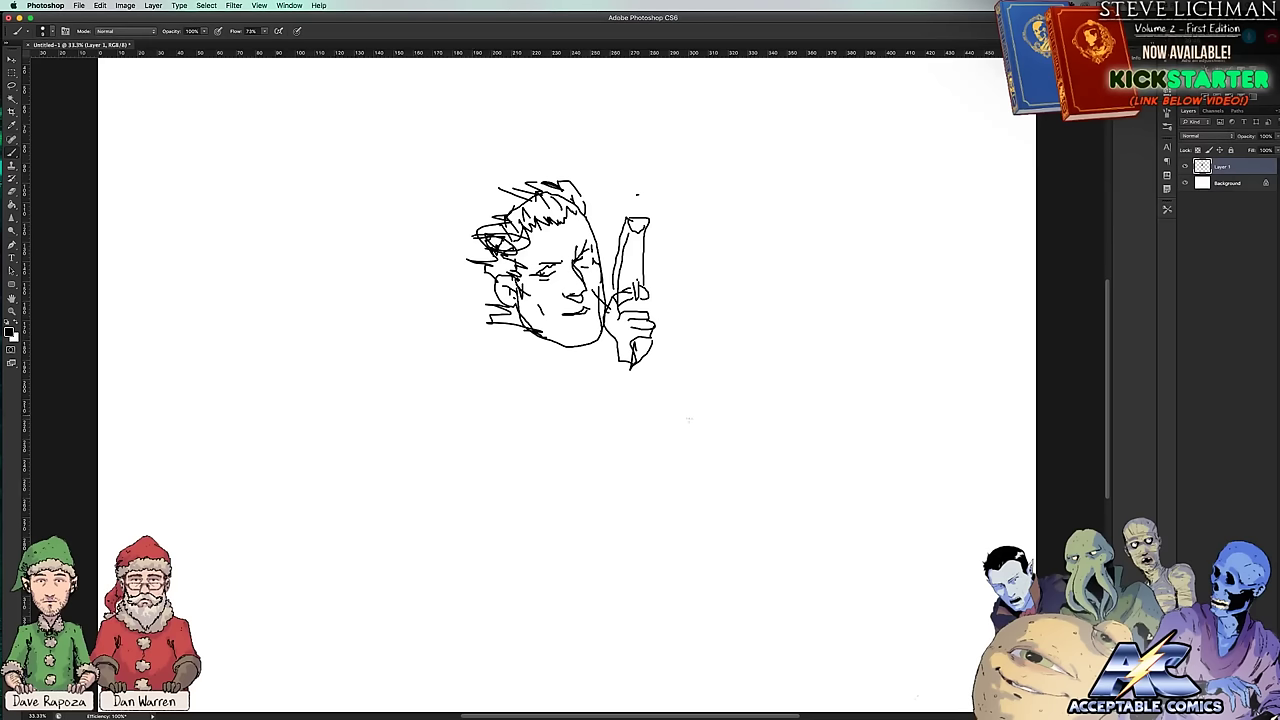
{"action": "key", "text": "super+shift+Up"}
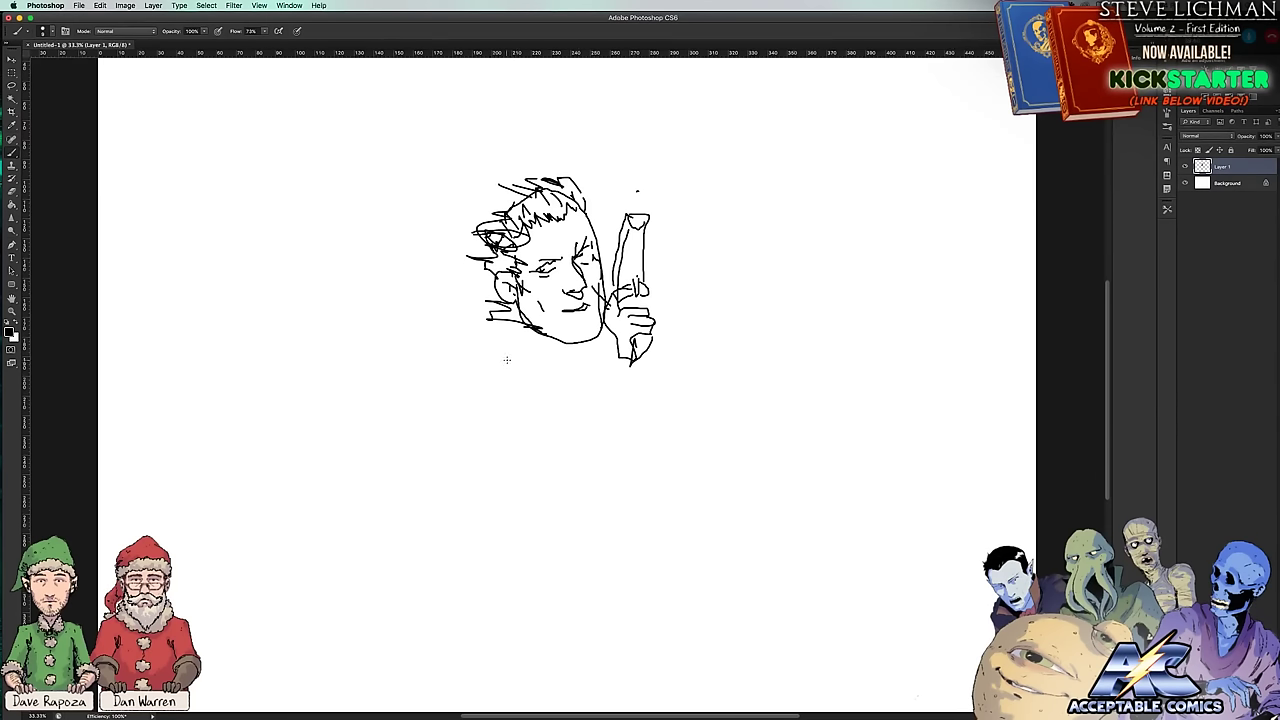
{"action": "mouse_move", "coordinate": [509, 361]}
{"action": "left_mouse_down"}
{"action": "mouse_move", "coordinate": [540, 363]}
{"action": "mouse_move", "coordinate": [588, 497]}
{"action": "mouse_move", "coordinate": [615, 362]}
{"action": "mouse_move", "coordinate": [641, 382]}
{"action": "mouse_move", "coordinate": [646, 362]}
{"action": "left_mouse_up"}
Step: Draw the body's left side, collar, jaw strokes and torso line, then a large clock arc over the head
{"action": "mouse_move", "coordinate": [540, 353]}
{"action": "left_mouse_down"}
{"action": "mouse_move", "coordinate": [495, 380]}
{"action": "mouse_move", "coordinate": [501, 502]}
{"action": "mouse_move", "coordinate": [605, 572]}
{"action": "mouse_move", "coordinate": [644, 565]}
{"action": "mouse_move", "coordinate": [655, 370]}
{"action": "left_mouse_up"}
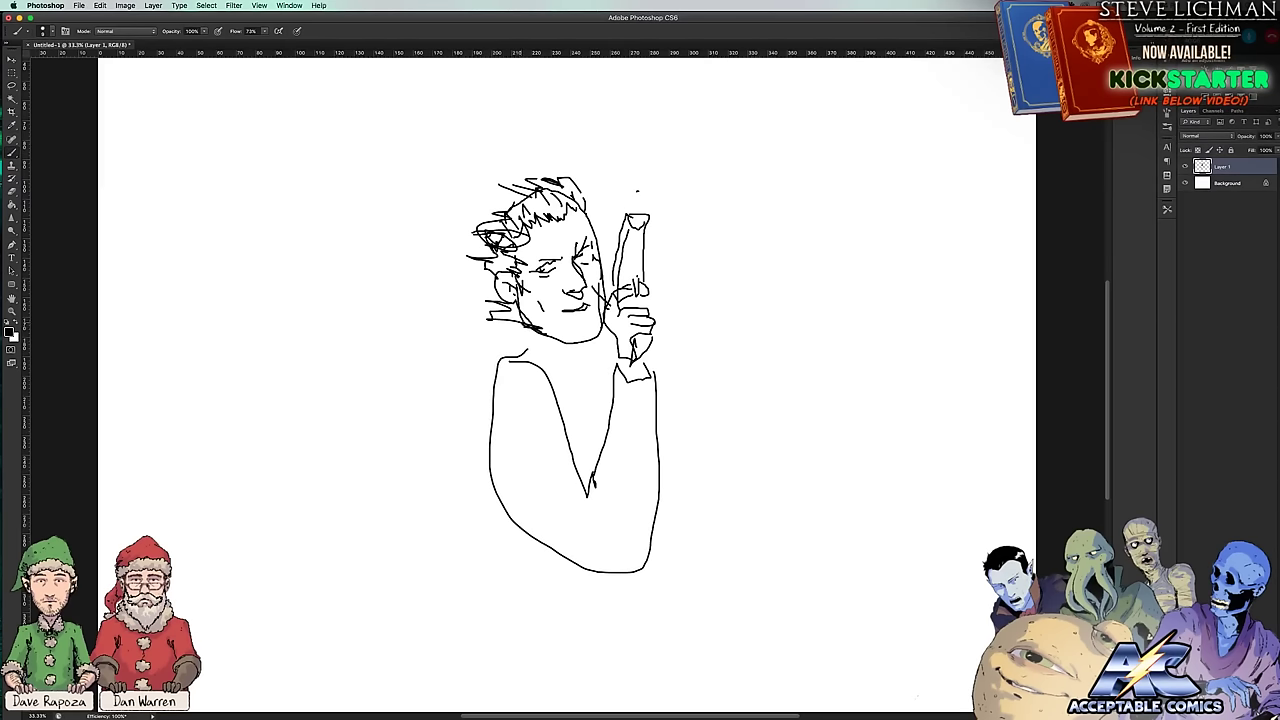
{"action": "mouse_move", "coordinate": [522, 312]}
{"action": "left_mouse_down"}
{"action": "mouse_move", "coordinate": [514, 359]}
{"action": "mouse_move", "coordinate": [571, 377]}
{"action": "mouse_move", "coordinate": [591, 352]}
{"action": "mouse_move", "coordinate": [566, 349]}
{"action": "mouse_move", "coordinate": [620, 340]}
{"action": "left_mouse_up"}
{"action": "left_click_drag", "start_coordinate": [503, 314], "coordinate": [490, 318]}
{"action": "mouse_move", "coordinate": [482, 357]}
{"action": "left_mouse_down"}
{"action": "mouse_move", "coordinate": [460, 540]}
{"action": "mouse_move", "coordinate": [475, 554]}
{"action": "mouse_move", "coordinate": [566, 555]}
{"action": "left_mouse_up"}
{"action": "left_click_drag", "start_coordinate": [520, 298], "coordinate": [548, 470]}
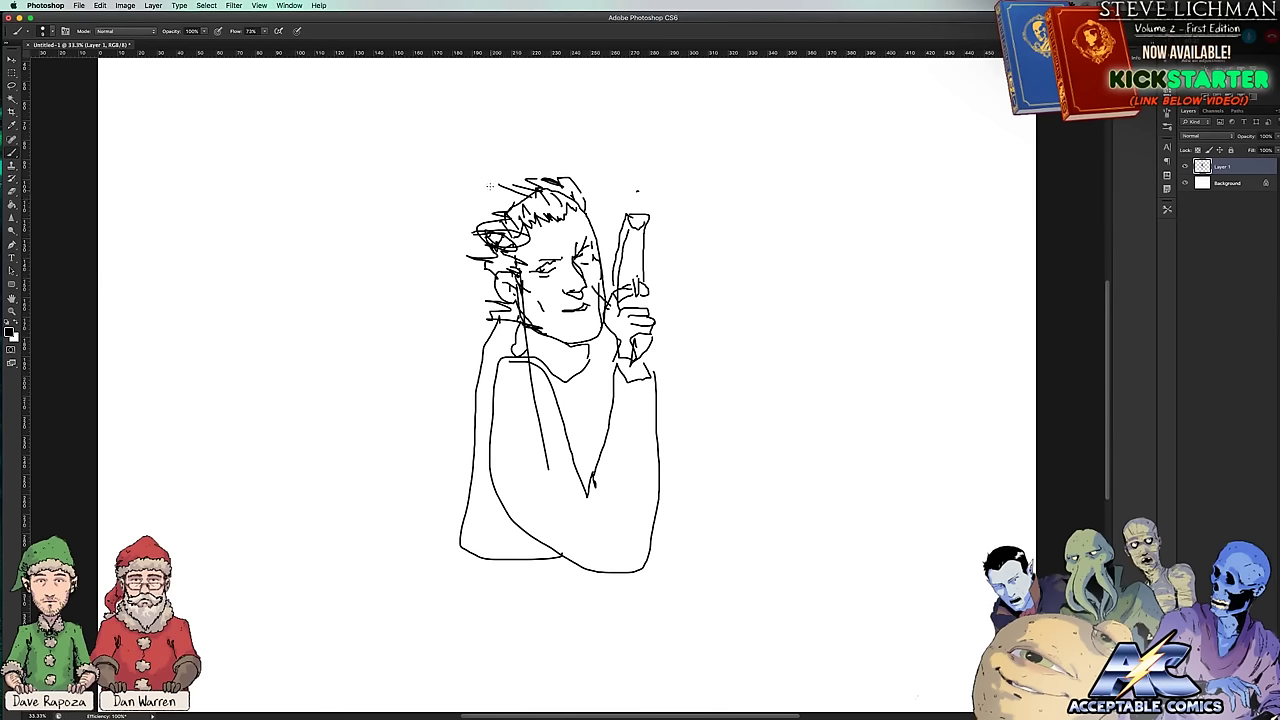
{"action": "left_click_drag", "start_coordinate": [468, 154], "coordinate": [537, 104]}
{"action": "mouse_move", "coordinate": [470, 145]}
{"action": "left_mouse_down"}
{"action": "mouse_move", "coordinate": [501, 116]}
{"action": "mouse_move", "coordinate": [595, 94]}
{"action": "mouse_move", "coordinate": [644, 99]}
{"action": "mouse_move", "coordinate": [721, 147]}
{"action": "mouse_move", "coordinate": [744, 200]}
{"action": "mouse_move", "coordinate": [743, 242]}
{"action": "mouse_move", "coordinate": [674, 368]}
{"action": "left_mouse_up"}
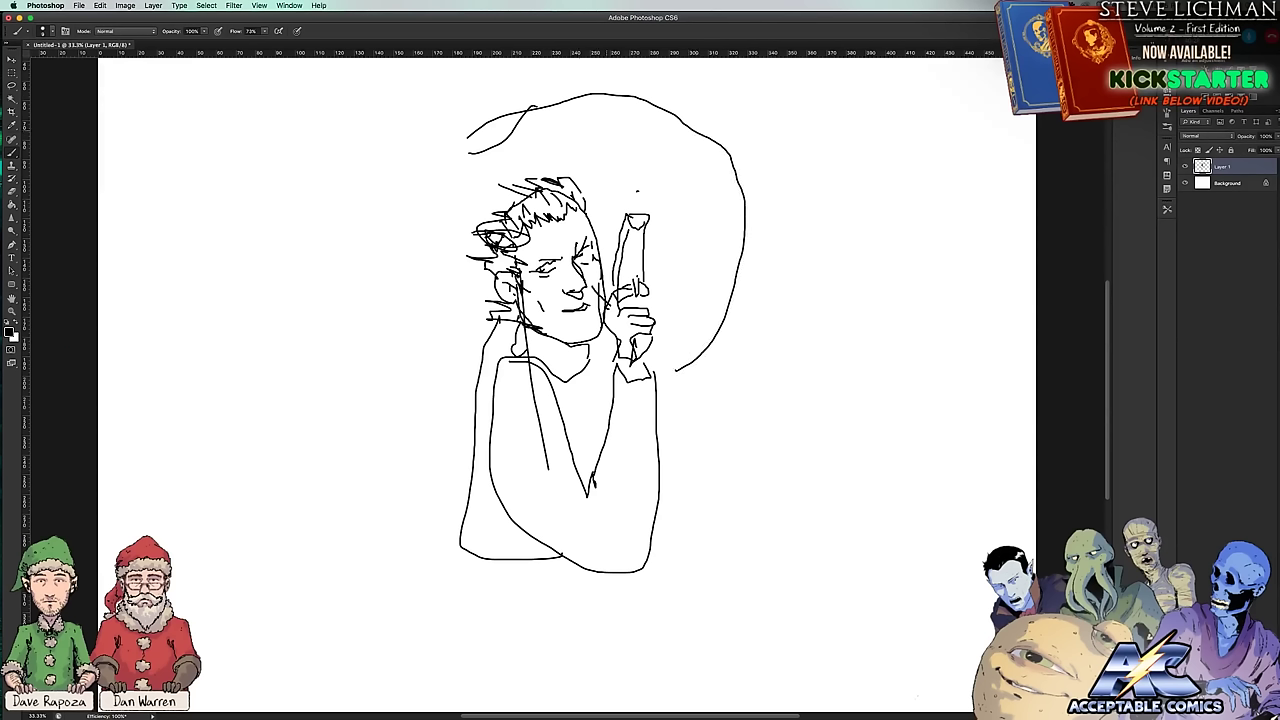
Step: Write clock numerals 12 to 4 along the arc and add strokes around the gun hand
{"action": "mouse_move", "coordinate": [579, 112]}
{"action": "left_mouse_down"}
{"action": "mouse_move", "coordinate": [715, 158]}
{"action": "mouse_move", "coordinate": [727, 204]}
{"action": "mouse_move", "coordinate": [712, 203]}
{"action": "mouse_move", "coordinate": [725, 227]}
{"action": "mouse_move", "coordinate": [712, 226]}
{"action": "mouse_move", "coordinate": [713, 296]}
{"action": "left_mouse_up"}
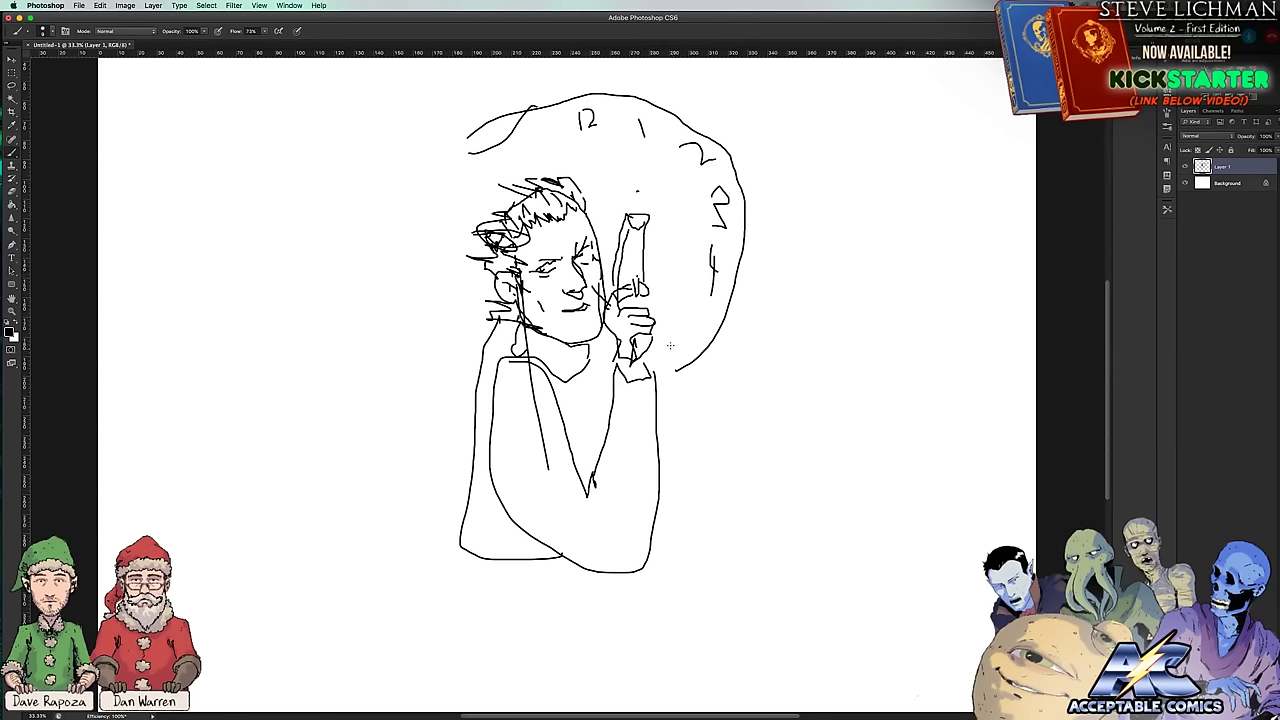
{"action": "left_click_drag", "start_coordinate": [671, 335], "coordinate": [658, 317]}
{"action": "mouse_move", "coordinate": [654, 309]}
{"action": "left_mouse_down"}
{"action": "mouse_move", "coordinate": [669, 375]}
{"action": "mouse_move", "coordinate": [721, 443]}
{"action": "mouse_move", "coordinate": [717, 472]}
{"action": "mouse_move", "coordinate": [648, 475]}
{"action": "left_mouse_up"}
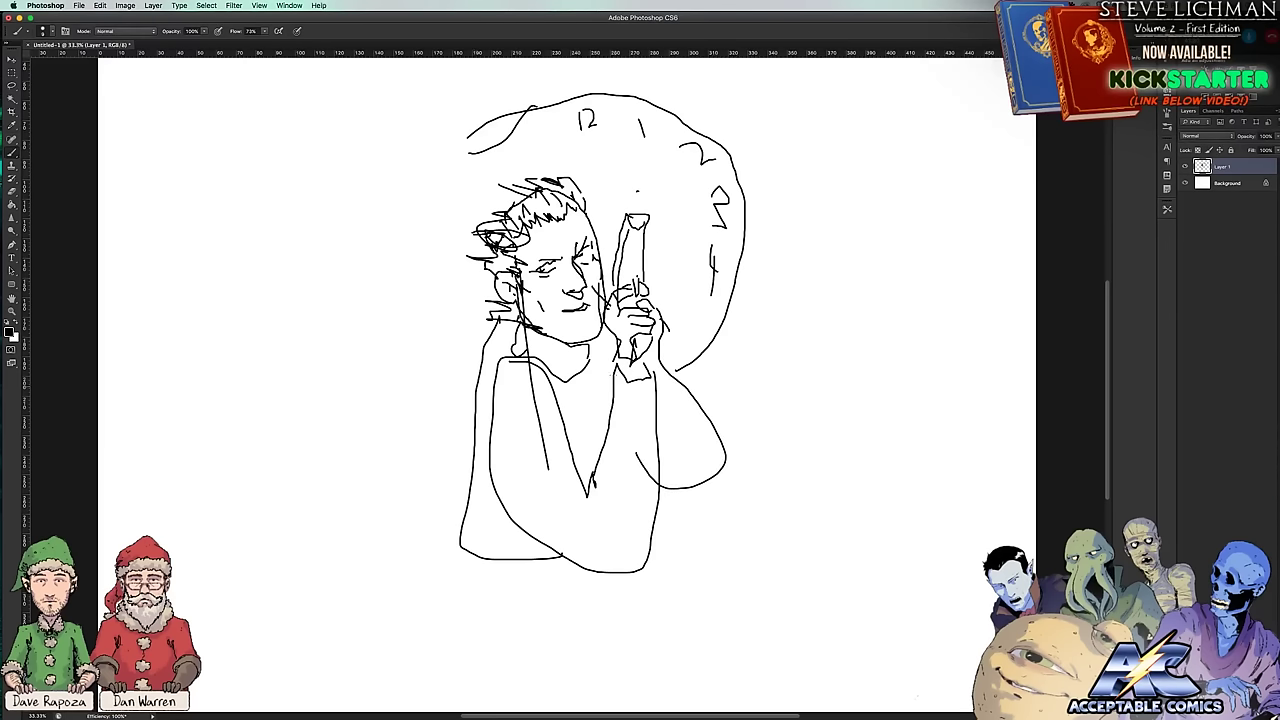
{"action": "mouse_move", "coordinate": [602, 330]}
{"action": "left_mouse_down"}
{"action": "mouse_move", "coordinate": [618, 346]}
{"action": "mouse_move", "coordinate": [605, 390]}
{"action": "mouse_move", "coordinate": [587, 396]}
{"action": "mouse_move", "coordinate": [600, 384]}
{"action": "left_mouse_up"}
Step: Draw two clock hands behind the head and add strokes along and across the gun
{"action": "left_click_drag", "start_coordinate": [597, 224], "coordinate": [570, 149]}
{"action": "left_click_drag", "start_coordinate": [612, 226], "coordinate": [632, 153]}
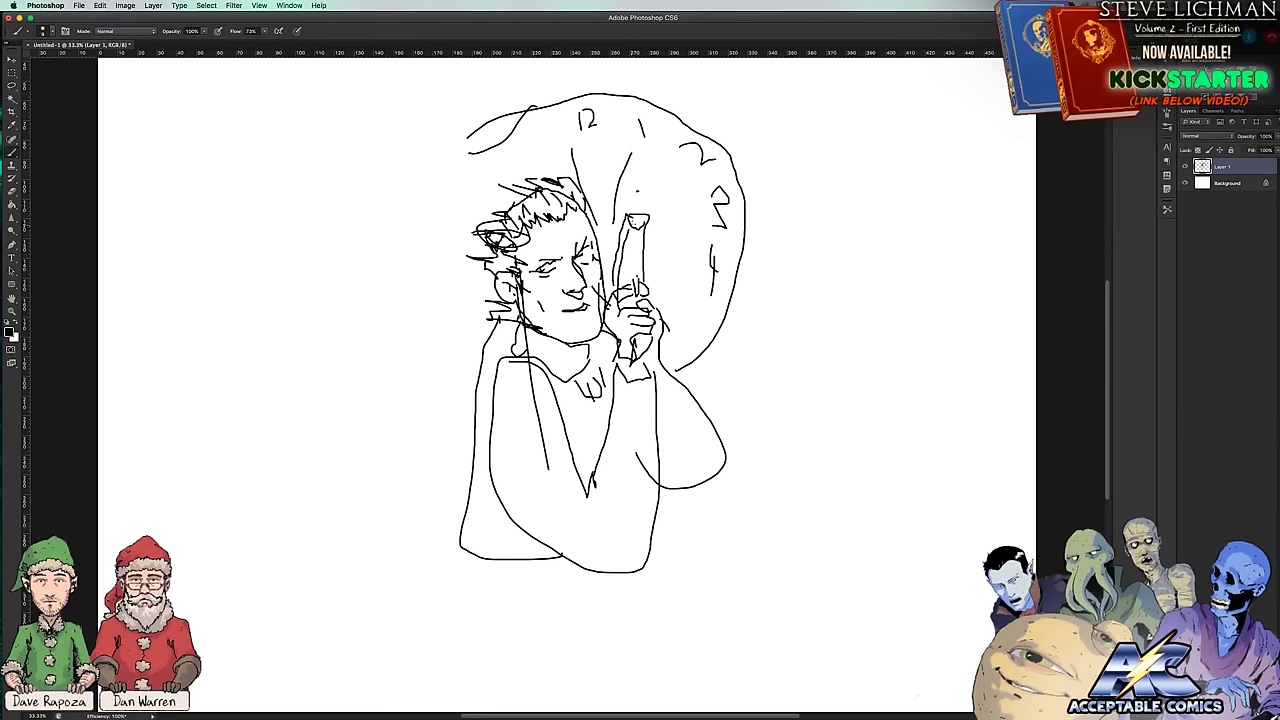
{"action": "left_click_drag", "start_coordinate": [640, 216], "coordinate": [672, 199]}
{"action": "mouse_move", "coordinate": [636, 266]}
{"action": "left_mouse_down"}
{"action": "mouse_move", "coordinate": [678, 256]}
{"action": "mouse_move", "coordinate": [698, 299]}
{"action": "mouse_move", "coordinate": [690, 334]}
{"action": "left_mouse_up"}
Step: Add a small mark by the hair, collar strokes left of the neck, and cheek hatching
{"action": "left_click_drag", "start_coordinate": [486, 254], "coordinate": [482, 238]}
{"action": "left_click_drag", "start_coordinate": [508, 332], "coordinate": [476, 354]}
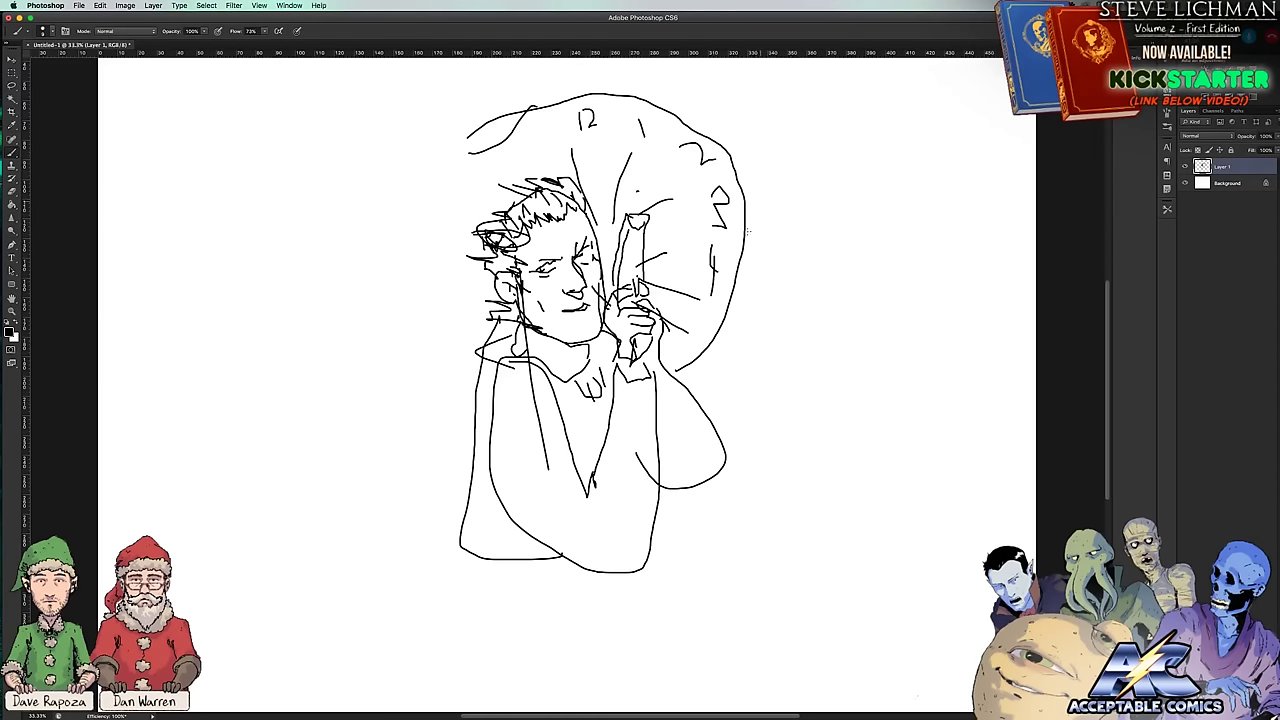
{"action": "left_click_drag", "start_coordinate": [562, 264], "coordinate": [546, 292]}
Step: Sketch a small second gun at the left with a hook and small boxes below
{"action": "mouse_move", "coordinate": [321, 315]}
{"action": "left_mouse_down"}
{"action": "mouse_move", "coordinate": [223, 338]}
{"action": "mouse_move", "coordinate": [215, 355]}
{"action": "mouse_move", "coordinate": [226, 345]}
{"action": "left_mouse_up"}
{"action": "mouse_move", "coordinate": [305, 337]}
{"action": "left_mouse_down"}
{"action": "mouse_move", "coordinate": [250, 347]}
{"action": "mouse_move", "coordinate": [262, 377]}
{"action": "mouse_move", "coordinate": [304, 365]}
{"action": "mouse_move", "coordinate": [302, 341]}
{"action": "mouse_move", "coordinate": [254, 350]}
{"action": "mouse_move", "coordinate": [256, 365]}
{"action": "mouse_move", "coordinate": [304, 348]}
{"action": "left_mouse_up"}
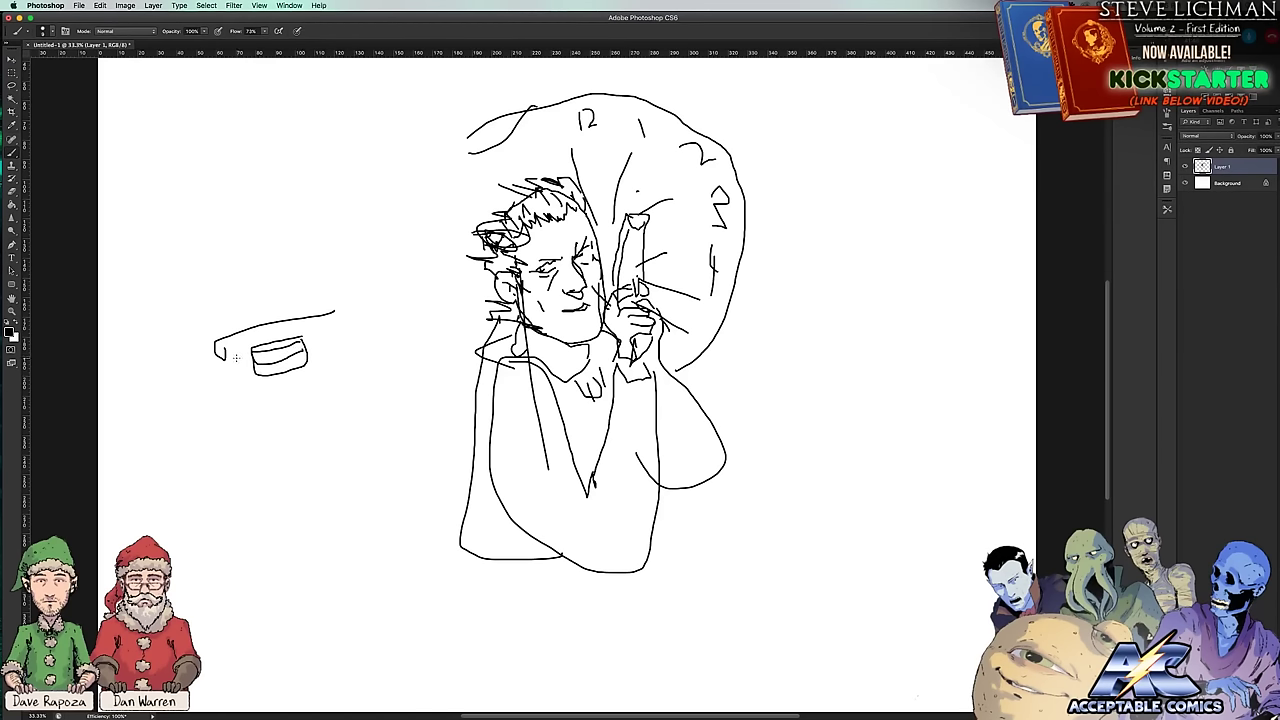
{"action": "left_click_drag", "start_coordinate": [225, 358], "coordinate": [253, 357]}
{"action": "mouse_move", "coordinate": [334, 311]}
{"action": "left_mouse_down"}
{"action": "mouse_move", "coordinate": [332, 330]}
{"action": "mouse_move", "coordinate": [303, 339]}
{"action": "left_mouse_up"}
{"action": "mouse_move", "coordinate": [233, 363]}
{"action": "left_mouse_down"}
{"action": "mouse_move", "coordinate": [218, 362]}
{"action": "mouse_move", "coordinate": [232, 378]}
{"action": "mouse_move", "coordinate": [229, 368]}
{"action": "mouse_move", "coordinate": [255, 369]}
{"action": "left_mouse_up"}
Step: Draw jagged burst lines down the figure's left side and right of the clock
{"action": "mouse_move", "coordinate": [458, 177]}
{"action": "left_mouse_down"}
{"action": "mouse_move", "coordinate": [359, 200]}
{"action": "mouse_move", "coordinate": [355, 275]}
{"action": "mouse_move", "coordinate": [422, 297]}
{"action": "mouse_move", "coordinate": [415, 312]}
{"action": "mouse_move", "coordinate": [448, 363]}
{"action": "mouse_move", "coordinate": [376, 483]}
{"action": "mouse_move", "coordinate": [435, 399]}
{"action": "mouse_move", "coordinate": [465, 426]}
{"action": "mouse_move", "coordinate": [444, 494]}
{"action": "mouse_move", "coordinate": [474, 545]}
{"action": "left_mouse_up"}
{"action": "left_click_drag", "start_coordinate": [463, 472], "coordinate": [474, 544]}
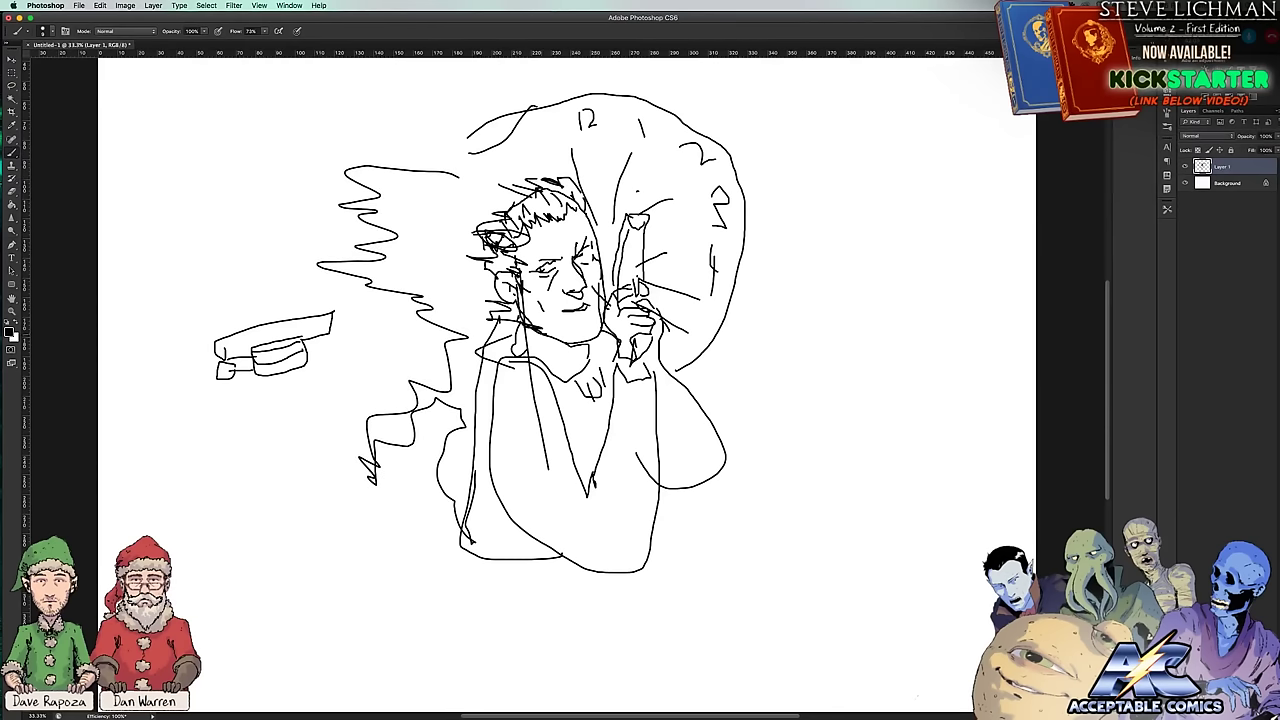
{"action": "left_click_drag", "start_coordinate": [741, 287], "coordinate": [807, 294]}
{"action": "mouse_move", "coordinate": [771, 289]}
{"action": "left_mouse_down"}
{"action": "mouse_move", "coordinate": [747, 353]}
{"action": "mouse_move", "coordinate": [793, 371]}
{"action": "mouse_move", "coordinate": [789, 414]}
{"action": "mouse_move", "coordinate": [745, 403]}
{"action": "mouse_move", "coordinate": [782, 462]}
{"action": "mouse_move", "coordinate": [786, 500]}
{"action": "mouse_move", "coordinate": [738, 447]}
{"action": "mouse_move", "coordinate": [748, 479]}
{"action": "mouse_move", "coordinate": [733, 509]}
{"action": "mouse_move", "coordinate": [700, 464]}
{"action": "left_mouse_up"}
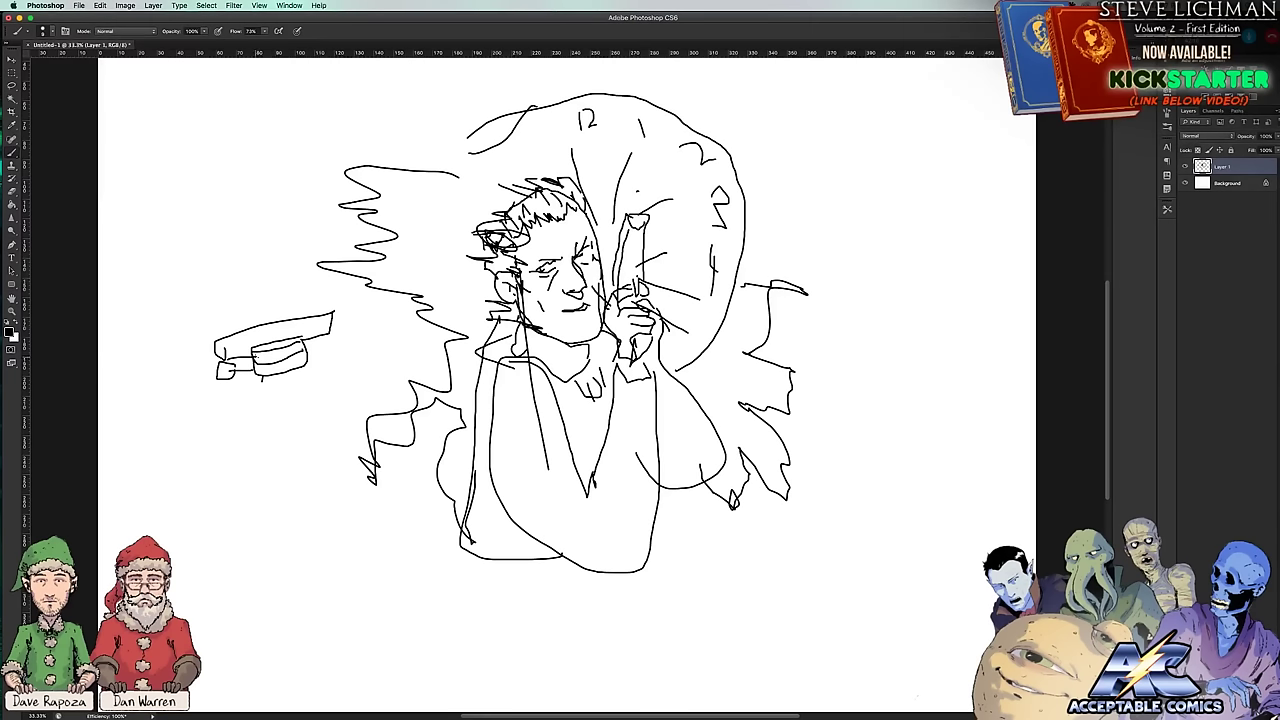
Step: Add jagged bursts around the small gun, extend its body, and draw a hand on its grip
{"action": "mouse_move", "coordinate": [226, 371]}
{"action": "left_mouse_down"}
{"action": "mouse_move", "coordinate": [230, 384]}
{"action": "mouse_move", "coordinate": [182, 376]}
{"action": "mouse_move", "coordinate": [178, 348]}
{"action": "mouse_move", "coordinate": [217, 326]}
{"action": "left_mouse_up"}
{"action": "mouse_move", "coordinate": [316, 339]}
{"action": "left_mouse_down"}
{"action": "mouse_move", "coordinate": [342, 348]}
{"action": "mouse_move", "coordinate": [230, 413]}
{"action": "mouse_move", "coordinate": [244, 390]}
{"action": "mouse_move", "coordinate": [328, 384]}
{"action": "mouse_move", "coordinate": [347, 364]}
{"action": "left_mouse_up"}
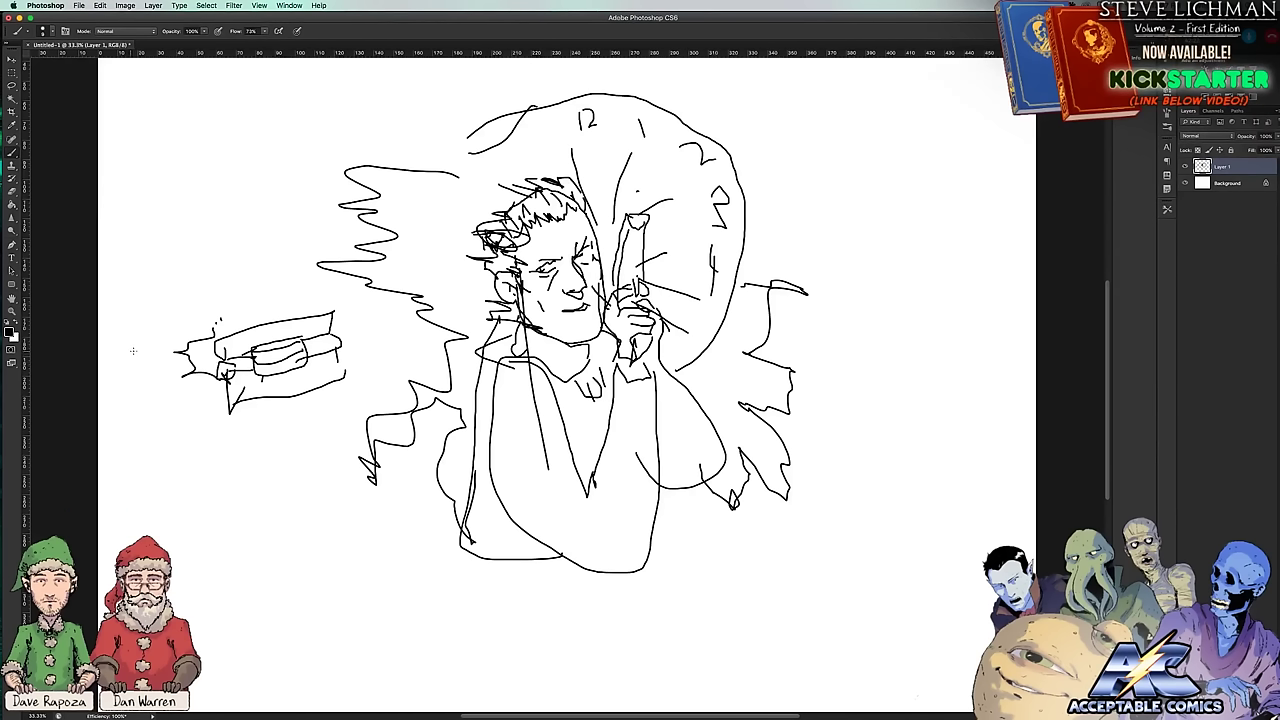
{"action": "mouse_move", "coordinate": [212, 354]}
{"action": "left_mouse_down"}
{"action": "mouse_move", "coordinate": [196, 398]}
{"action": "mouse_move", "coordinate": [216, 396]}
{"action": "mouse_move", "coordinate": [224, 374]}
{"action": "mouse_move", "coordinate": [236, 406]}
{"action": "mouse_move", "coordinate": [234, 384]}
{"action": "left_mouse_up"}
{"action": "mouse_move", "coordinate": [190, 270]}
{"action": "left_mouse_down"}
{"action": "mouse_move", "coordinate": [222, 261]}
{"action": "mouse_move", "coordinate": [195, 299]}
{"action": "mouse_move", "coordinate": [205, 295]}
{"action": "left_mouse_up"}
Step: Hand-letter 'MY DAUGHTER' right of the clock inside a speech balloon, plus a diagonal stroke by the body
{"action": "left_click_drag", "start_coordinate": [393, 355], "coordinate": [350, 419]}
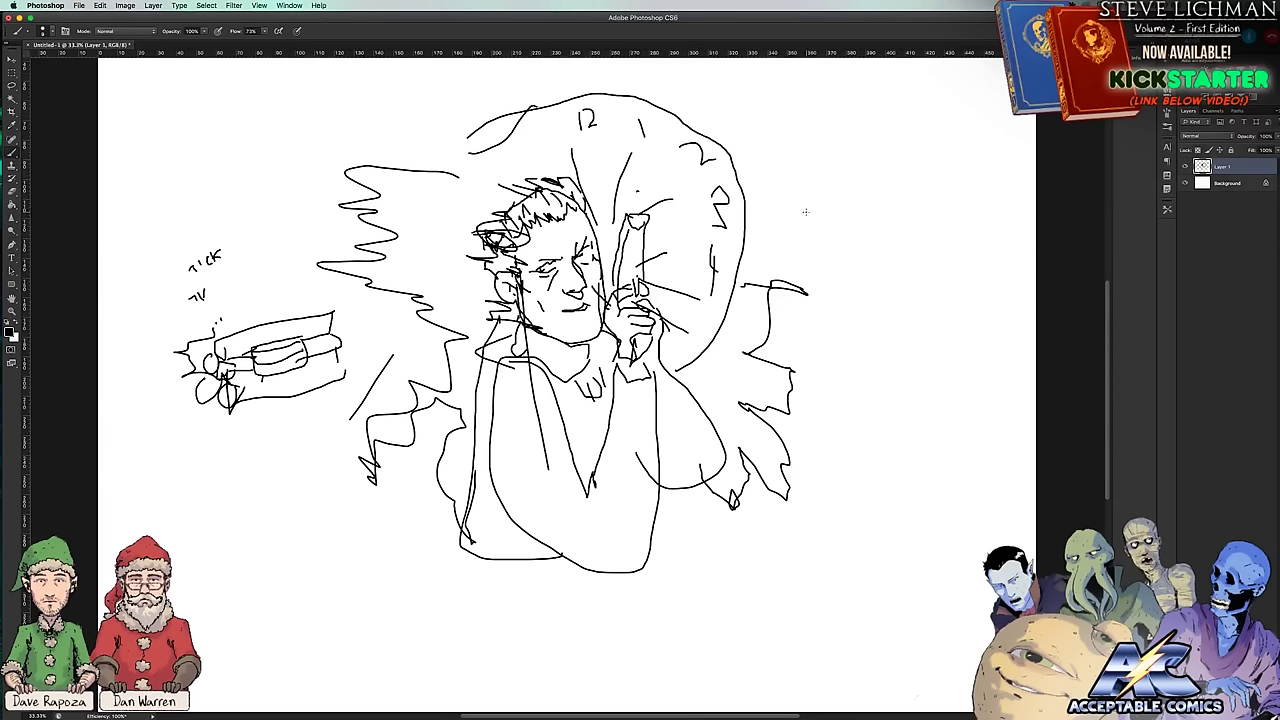
{"action": "mouse_move", "coordinate": [760, 208]}
{"action": "left_mouse_down"}
{"action": "mouse_move", "coordinate": [761, 219]}
{"action": "mouse_move", "coordinate": [781, 211]}
{"action": "mouse_move", "coordinate": [768, 176]}
{"action": "mouse_move", "coordinate": [790, 198]}
{"action": "mouse_move", "coordinate": [803, 186]}
{"action": "mouse_move", "coordinate": [809, 232]}
{"action": "mouse_move", "coordinate": [824, 182]}
{"action": "mouse_move", "coordinate": [834, 200]}
{"action": "mouse_move", "coordinate": [840, 180]}
{"action": "mouse_move", "coordinate": [840, 200]}
{"action": "mouse_move", "coordinate": [848, 178]}
{"action": "mouse_move", "coordinate": [863, 200]}
{"action": "mouse_move", "coordinate": [862, 176]}
{"action": "mouse_move", "coordinate": [876, 174]}
{"action": "left_mouse_up"}
{"action": "mouse_move", "coordinate": [870, 172]}
{"action": "left_mouse_down"}
{"action": "mouse_move", "coordinate": [882, 188]}
{"action": "mouse_move", "coordinate": [888, 160]}
{"action": "mouse_move", "coordinate": [886, 175]}
{"action": "mouse_move", "coordinate": [907, 175]}
{"action": "left_mouse_up"}
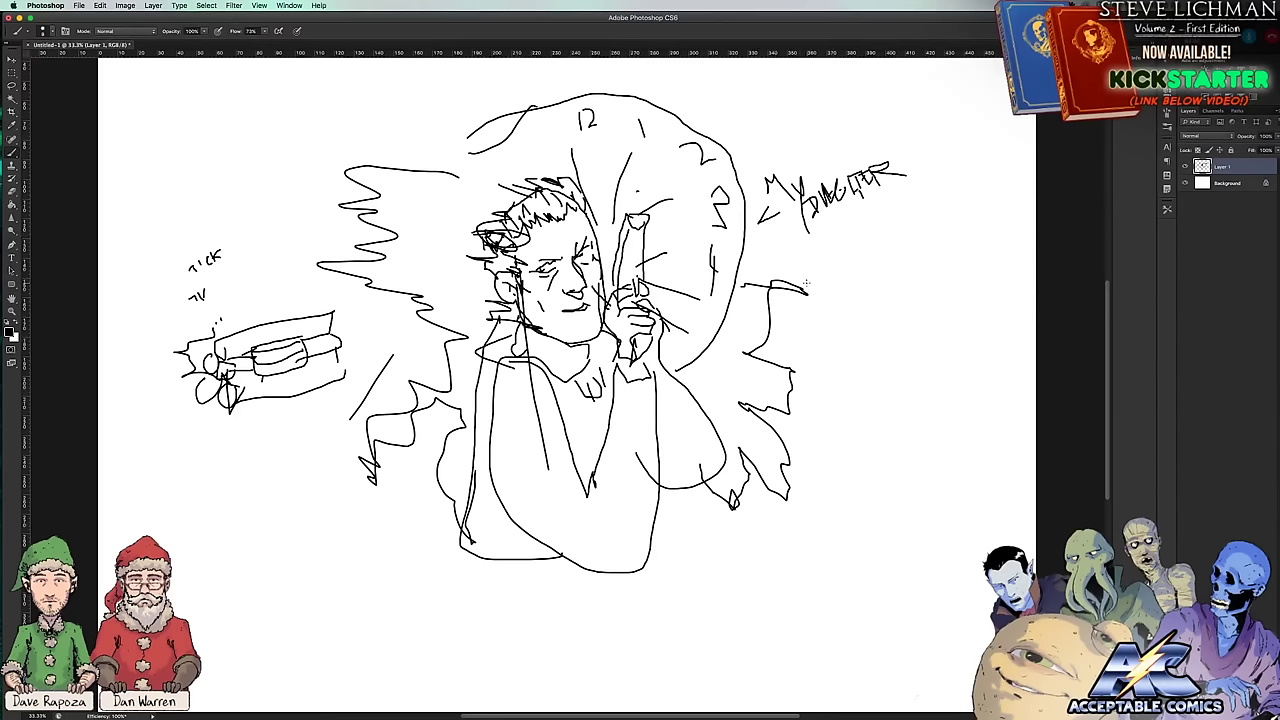
{"action": "mouse_move", "coordinate": [782, 206]}
{"action": "left_mouse_down"}
{"action": "mouse_move", "coordinate": [790, 230]}
{"action": "mouse_move", "coordinate": [858, 244]}
{"action": "mouse_move", "coordinate": [955, 181]}
{"action": "mouse_move", "coordinate": [853, 112]}
{"action": "mouse_move", "coordinate": [777, 128]}
{"action": "mouse_move", "coordinate": [757, 168]}
{"action": "mouse_move", "coordinate": [763, 206]}
{"action": "left_mouse_up"}
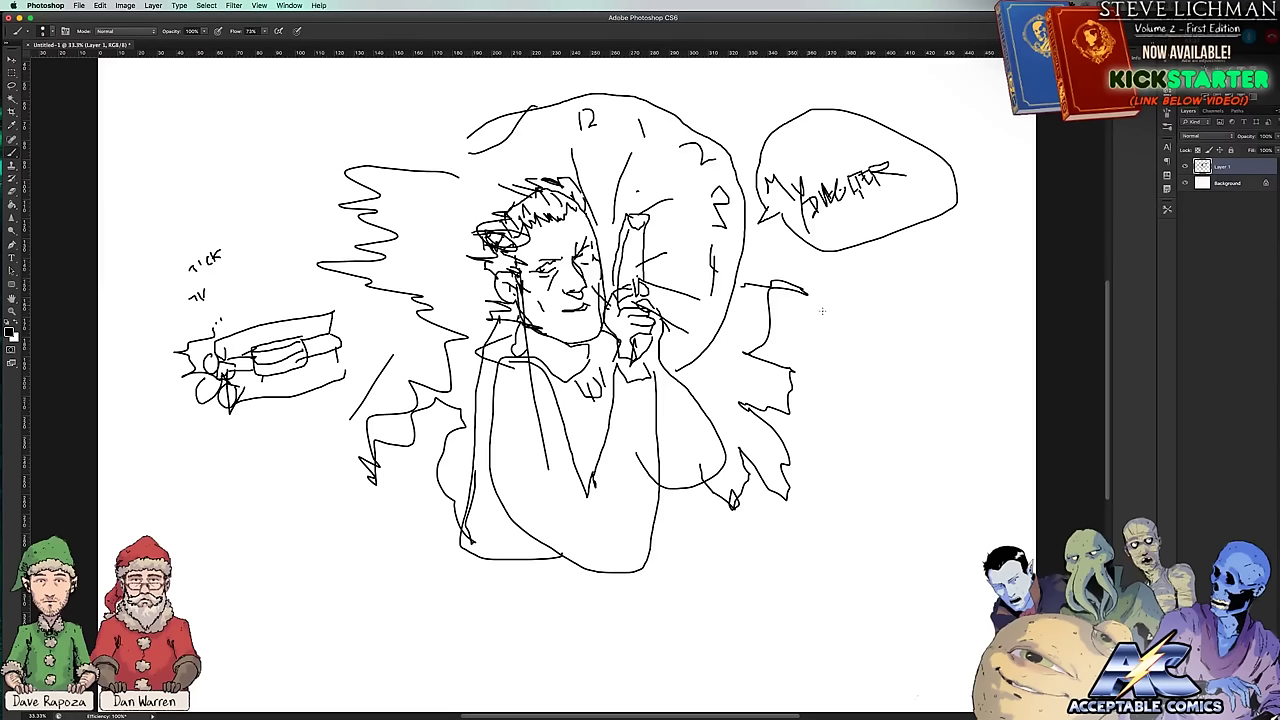
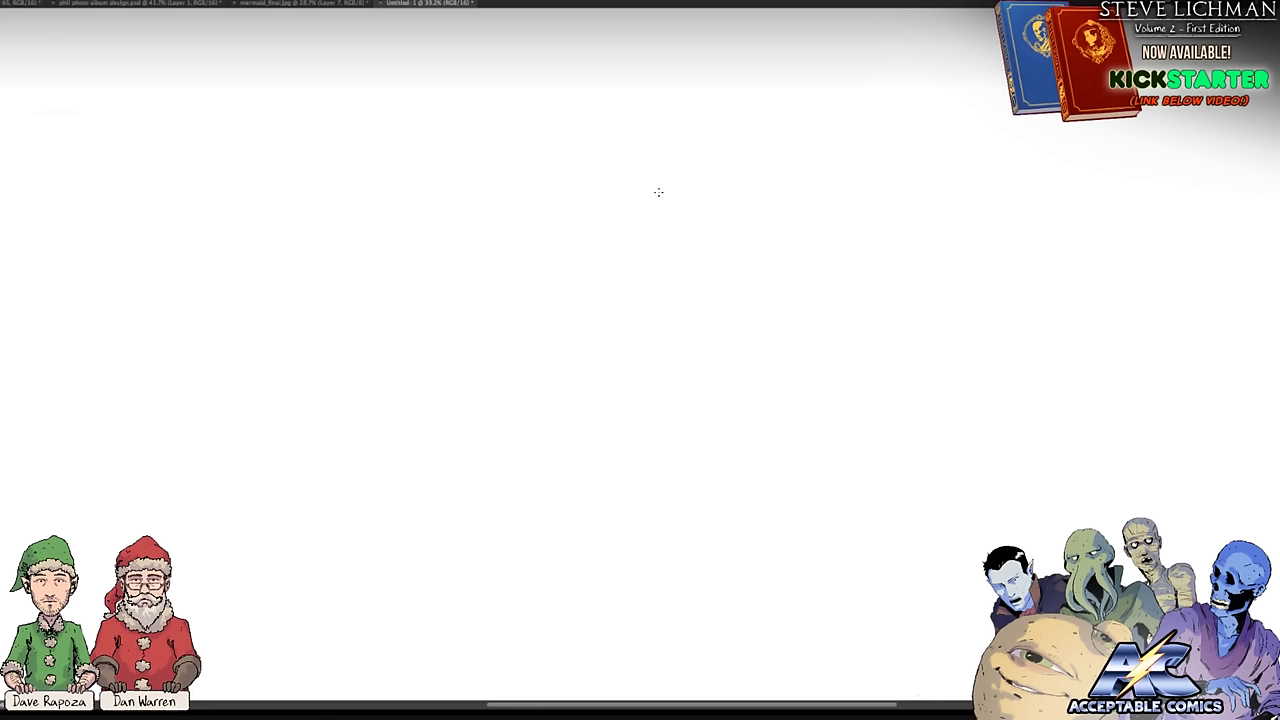
Step: Sketch the eyebrows, eyes, open mouth and the long hair down the face's side
{"action": "mouse_move", "coordinate": [662, 184]}
{"action": "left_mouse_down"}
{"action": "mouse_move", "coordinate": [629, 195]}
{"action": "mouse_move", "coordinate": [641, 197]}
{"action": "mouse_move", "coordinate": [662, 187]}
{"action": "mouse_move", "coordinate": [568, 189]}
{"action": "mouse_move", "coordinate": [598, 200]}
{"action": "left_mouse_up"}
{"action": "mouse_move", "coordinate": [624, 230]}
{"action": "left_mouse_down"}
{"action": "mouse_move", "coordinate": [577, 251]}
{"action": "mouse_move", "coordinate": [581, 269]}
{"action": "mouse_move", "coordinate": [590, 290]}
{"action": "mouse_move", "coordinate": [620, 298]}
{"action": "mouse_move", "coordinate": [645, 261]}
{"action": "mouse_move", "coordinate": [627, 233]}
{"action": "mouse_move", "coordinate": [607, 246]}
{"action": "mouse_move", "coordinate": [626, 249]}
{"action": "mouse_move", "coordinate": [631, 273]}
{"action": "mouse_move", "coordinate": [605, 277]}
{"action": "mouse_move", "coordinate": [588, 253]}
{"action": "mouse_move", "coordinate": [628, 258]}
{"action": "left_mouse_up"}
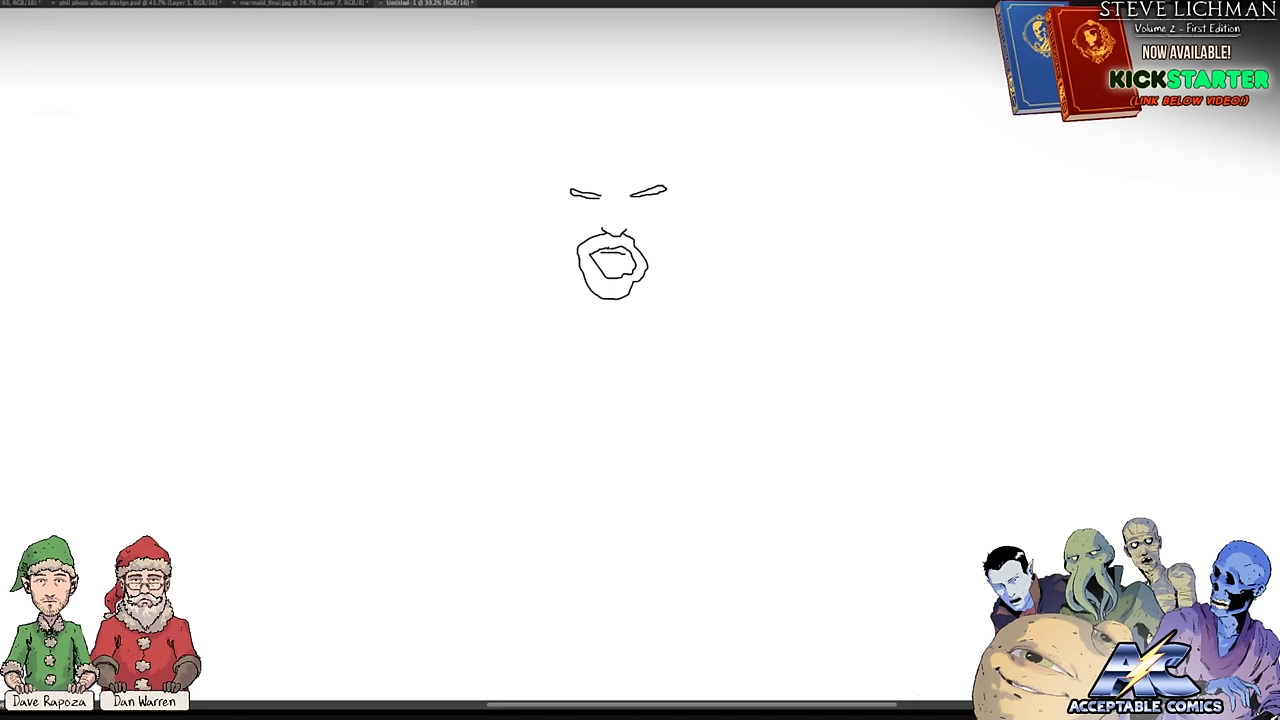
{"action": "mouse_move", "coordinate": [631, 203]}
{"action": "left_mouse_down"}
{"action": "mouse_move", "coordinate": [650, 203]}
{"action": "mouse_move", "coordinate": [637, 203]}
{"action": "left_mouse_up"}
{"action": "mouse_move", "coordinate": [598, 205]}
{"action": "left_mouse_down"}
{"action": "mouse_move", "coordinate": [581, 207]}
{"action": "mouse_move", "coordinate": [597, 203]}
{"action": "left_mouse_up"}
{"action": "mouse_move", "coordinate": [629, 145]}
{"action": "left_mouse_down"}
{"action": "mouse_move", "coordinate": [658, 165]}
{"action": "mouse_move", "coordinate": [668, 283]}
{"action": "mouse_move", "coordinate": [678, 173]}
{"action": "mouse_move", "coordinate": [688, 228]}
{"action": "mouse_move", "coordinate": [696, 165]}
{"action": "mouse_move", "coordinate": [630, 112]}
{"action": "mouse_move", "coordinate": [608, 131]}
{"action": "mouse_move", "coordinate": [617, 151]}
{"action": "mouse_move", "coordinate": [592, 140]}
{"action": "mouse_move", "coordinate": [574, 170]}
{"action": "mouse_move", "coordinate": [576, 143]}
{"action": "mouse_move", "coordinate": [598, 128]}
{"action": "mouse_move", "coordinate": [588, 114]}
{"action": "mouse_move", "coordinate": [552, 128]}
{"action": "mouse_move", "coordinate": [533, 209]}
{"action": "mouse_move", "coordinate": [540, 265]}
{"action": "mouse_move", "coordinate": [541, 226]}
{"action": "mouse_move", "coordinate": [556, 280]}
{"action": "mouse_move", "coordinate": [572, 160]}
{"action": "left_mouse_up"}
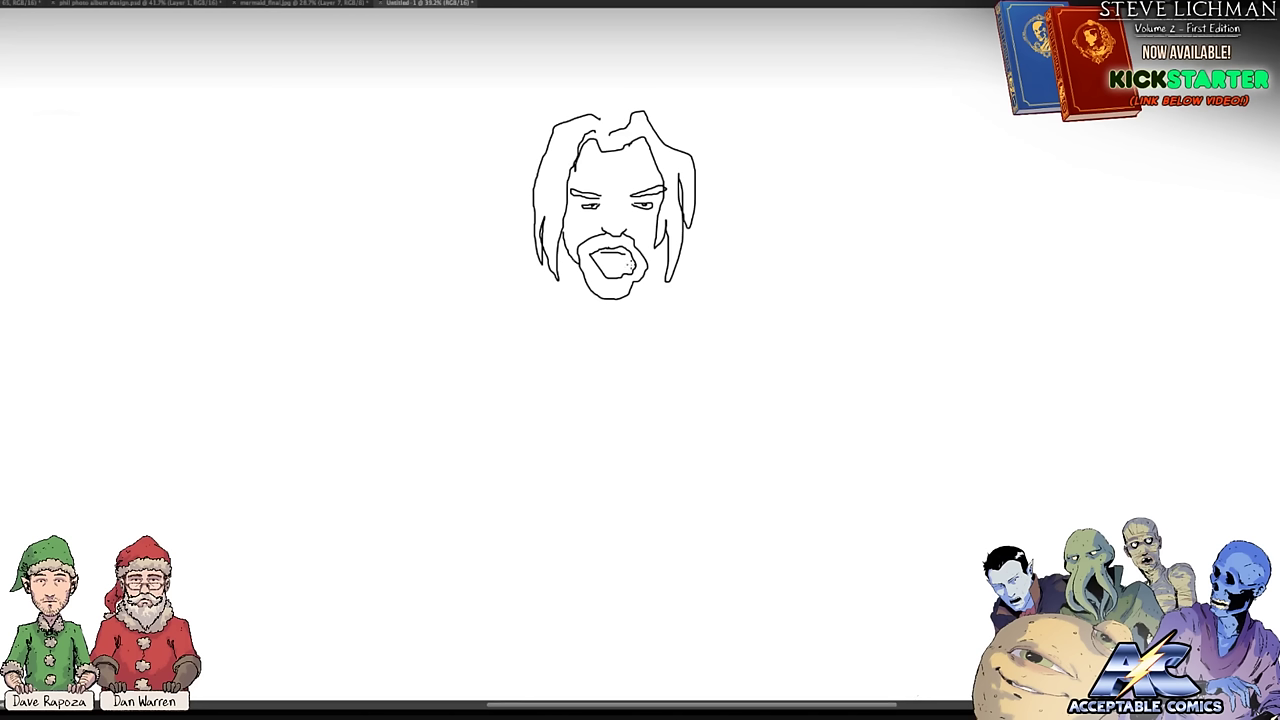
Step: Extend the beard edge, outline the hair across the top, and draw both shoulder lines
{"action": "left_click_drag", "start_coordinate": [648, 265], "coordinate": [665, 241]}
{"action": "mouse_move", "coordinate": [564, 120]}
{"action": "left_mouse_down"}
{"action": "mouse_move", "coordinate": [623, 102]}
{"action": "mouse_move", "coordinate": [682, 152]}
{"action": "left_mouse_up"}
{"action": "left_click_drag", "start_coordinate": [674, 272], "coordinate": [757, 298]}
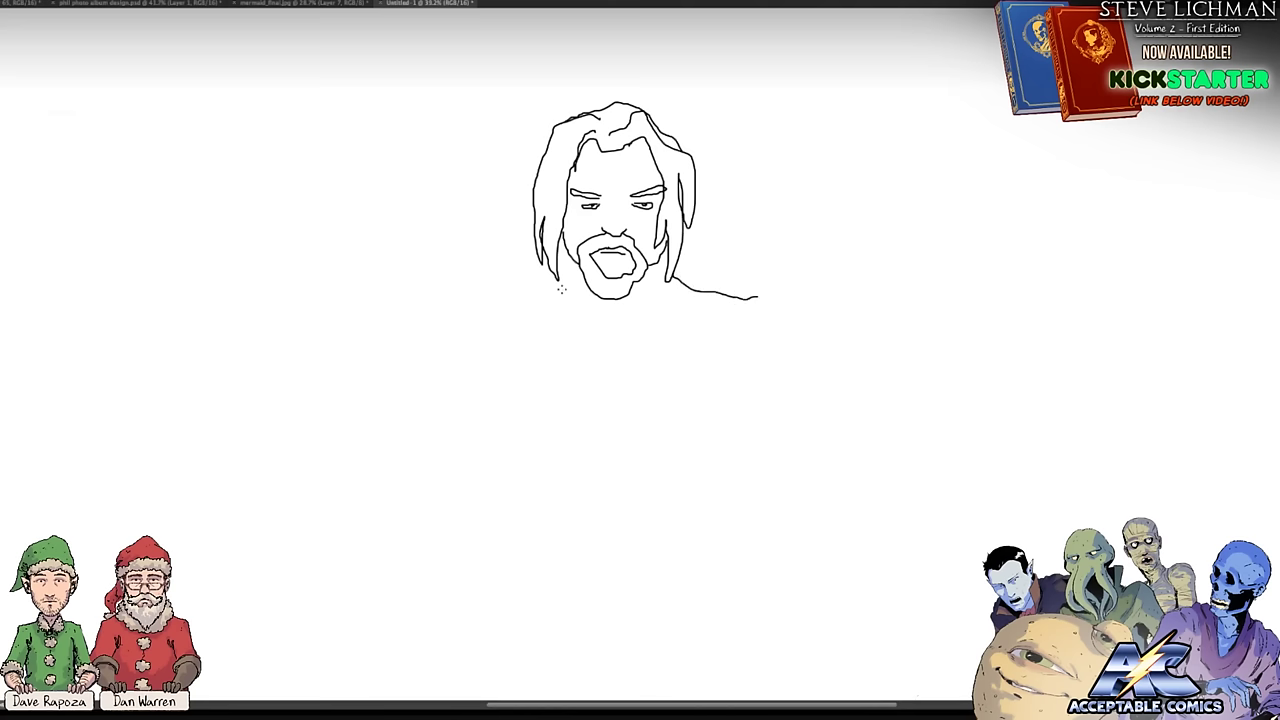
{"action": "left_click_drag", "start_coordinate": [548, 271], "coordinate": [465, 295]}
{"action": "left_click_drag", "start_coordinate": [553, 269], "coordinate": [583, 256]}
Step: Outline the torso and layered sleeves with a band, and begin a fist below
{"action": "mouse_move", "coordinate": [760, 295]}
{"action": "left_mouse_down"}
{"action": "mouse_move", "coordinate": [756, 372]}
{"action": "mouse_move", "coordinate": [734, 394]}
{"action": "mouse_move", "coordinate": [616, 436]}
{"action": "mouse_move", "coordinate": [584, 435]}
{"action": "mouse_move", "coordinate": [522, 396]}
{"action": "mouse_move", "coordinate": [461, 296]}
{"action": "left_mouse_up"}
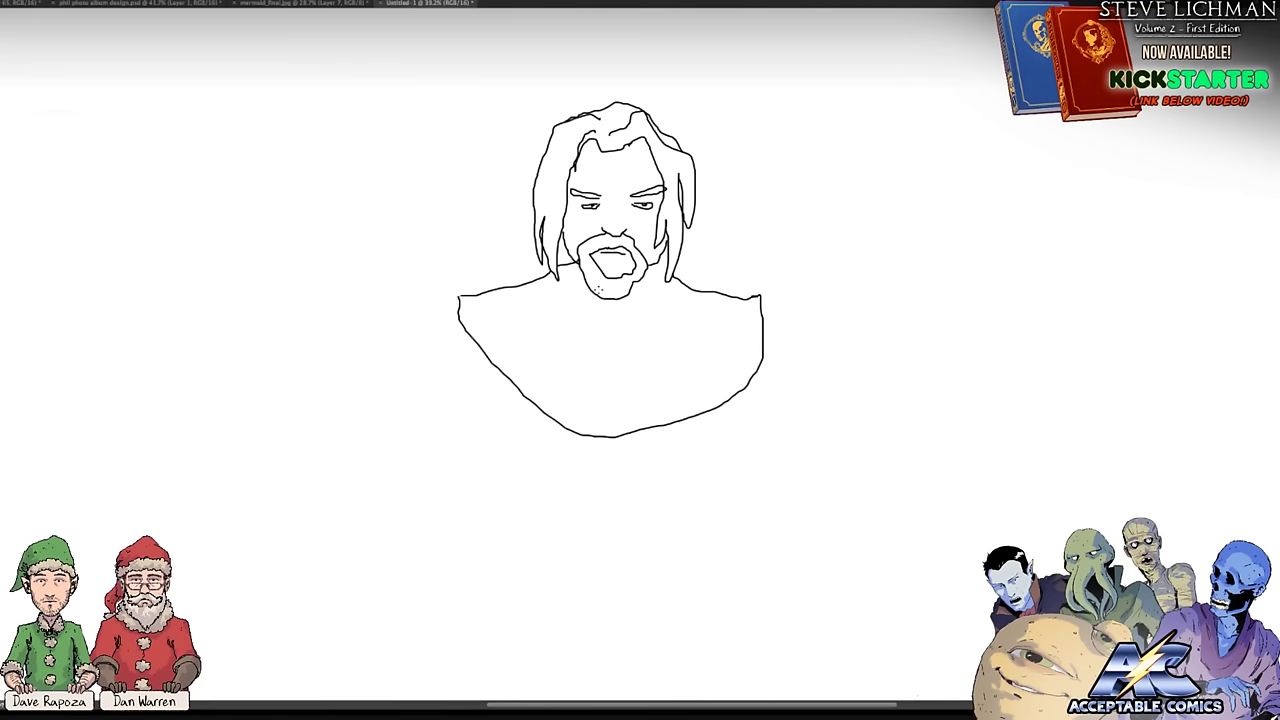
{"action": "mouse_move", "coordinate": [764, 297]}
{"action": "left_mouse_down"}
{"action": "mouse_move", "coordinate": [810, 334]}
{"action": "mouse_move", "coordinate": [799, 363]}
{"action": "mouse_move", "coordinate": [767, 360]}
{"action": "left_mouse_up"}
{"action": "mouse_move", "coordinate": [458, 297]}
{"action": "left_mouse_down"}
{"action": "mouse_move", "coordinate": [417, 312]}
{"action": "mouse_move", "coordinate": [406, 361]}
{"action": "mouse_move", "coordinate": [490, 358]}
{"action": "left_mouse_up"}
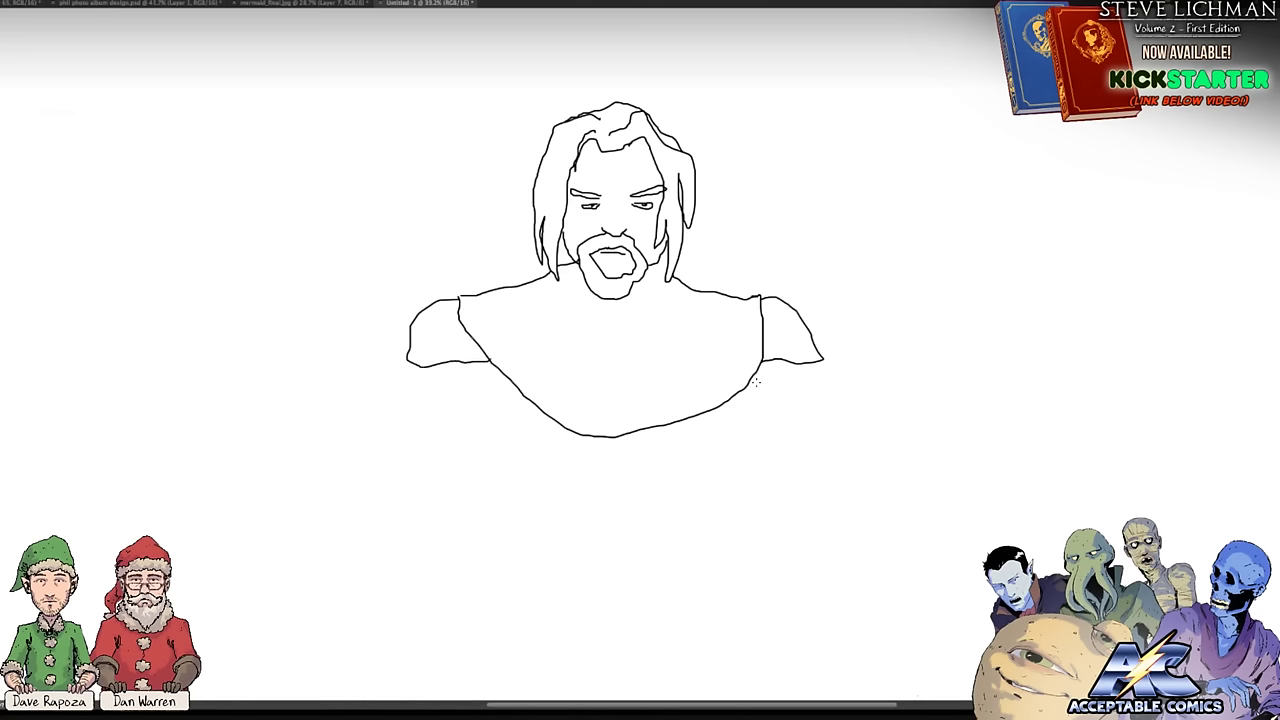
{"action": "mouse_move", "coordinate": [751, 378]}
{"action": "left_mouse_down"}
{"action": "mouse_move", "coordinate": [822, 392]}
{"action": "mouse_move", "coordinate": [819, 366]}
{"action": "mouse_move", "coordinate": [823, 390]}
{"action": "mouse_move", "coordinate": [813, 420]}
{"action": "mouse_move", "coordinate": [748, 402]}
{"action": "left_mouse_up"}
{"action": "mouse_move", "coordinate": [410, 369]}
{"action": "left_mouse_down"}
{"action": "mouse_move", "coordinate": [393, 413]}
{"action": "mouse_move", "coordinate": [491, 372]}
{"action": "left_mouse_up"}
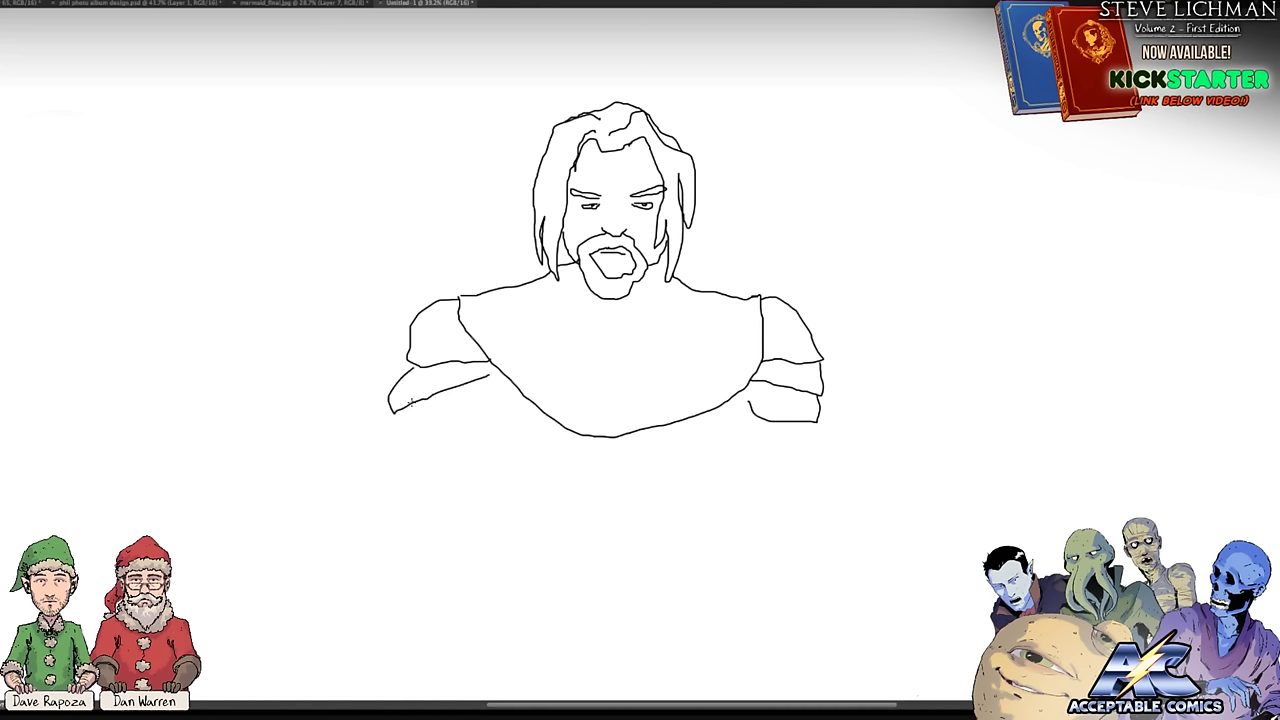
{"action": "mouse_move", "coordinate": [411, 402]}
{"action": "left_mouse_down"}
{"action": "mouse_move", "coordinate": [410, 426]}
{"action": "mouse_move", "coordinate": [478, 402]}
{"action": "left_mouse_up"}
{"action": "mouse_move", "coordinate": [522, 556]}
{"action": "left_mouse_down"}
{"action": "mouse_move", "coordinate": [518, 522]}
{"action": "mouse_move", "coordinate": [570, 503]}
{"action": "mouse_move", "coordinate": [603, 552]}
{"action": "mouse_move", "coordinate": [580, 535]}
{"action": "mouse_move", "coordinate": [584, 553]}
{"action": "mouse_move", "coordinate": [568, 548]}
{"action": "mouse_move", "coordinate": [549, 524]}
{"action": "mouse_move", "coordinate": [562, 558]}
{"action": "mouse_move", "coordinate": [552, 564]}
{"action": "mouse_move", "coordinate": [541, 538]}
{"action": "mouse_move", "coordinate": [552, 571]}
{"action": "mouse_move", "coordinate": [525, 550]}
{"action": "left_mouse_up"}
Step: Draw the fist, sword crossguard, pommel and long blade, plus a diagonal chest strap
{"action": "mouse_move", "coordinate": [613, 546]}
{"action": "left_mouse_down"}
{"action": "mouse_move", "coordinate": [595, 497]}
{"action": "mouse_move", "coordinate": [602, 522]}
{"action": "mouse_move", "coordinate": [605, 490]}
{"action": "mouse_move", "coordinate": [630, 514]}
{"action": "mouse_move", "coordinate": [622, 487]}
{"action": "mouse_move", "coordinate": [628, 496]}
{"action": "mouse_move", "coordinate": [642, 479]}
{"action": "mouse_move", "coordinate": [660, 510]}
{"action": "mouse_move", "coordinate": [656, 544]}
{"action": "mouse_move", "coordinate": [609, 550]}
{"action": "left_mouse_up"}
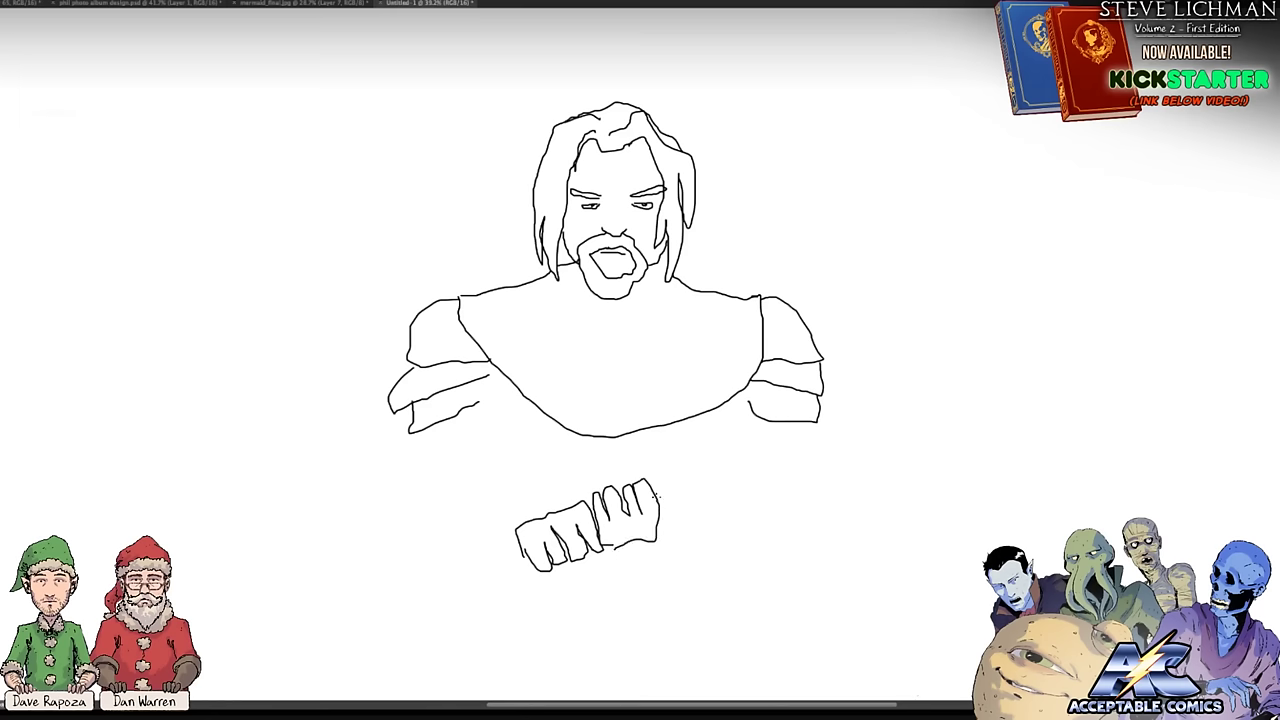
{"action": "mouse_move", "coordinate": [654, 468]}
{"action": "left_mouse_down"}
{"action": "mouse_move", "coordinate": [670, 443]}
{"action": "mouse_move", "coordinate": [659, 470]}
{"action": "mouse_move", "coordinate": [686, 552]}
{"action": "mouse_move", "coordinate": [706, 565]}
{"action": "mouse_move", "coordinate": [652, 532]}
{"action": "left_mouse_up"}
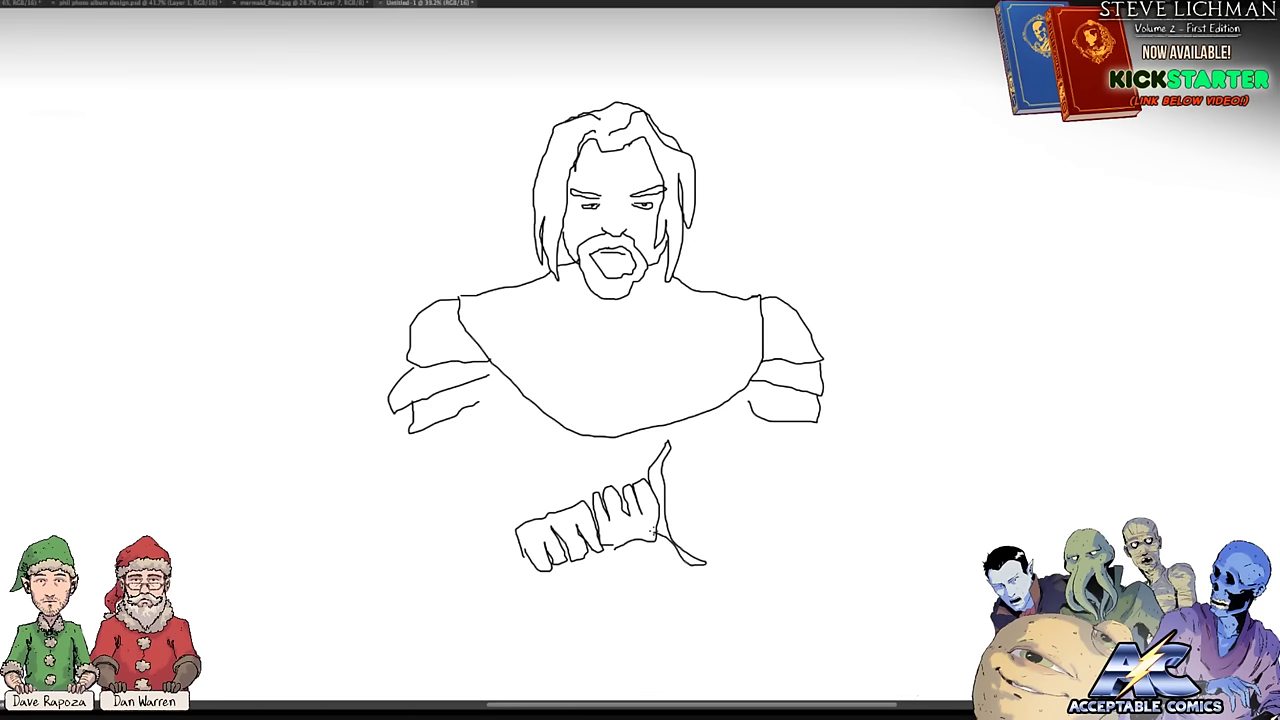
{"action": "mouse_move", "coordinate": [524, 540]}
{"action": "left_mouse_down"}
{"action": "mouse_move", "coordinate": [483, 569]}
{"action": "mouse_move", "coordinate": [522, 556]}
{"action": "left_mouse_up"}
{"action": "mouse_move", "coordinate": [664, 486]}
{"action": "left_mouse_down"}
{"action": "mouse_move", "coordinate": [952, 346]}
{"action": "mouse_move", "coordinate": [1014, 336]}
{"action": "mouse_move", "coordinate": [924, 416]}
{"action": "mouse_move", "coordinate": [669, 526]}
{"action": "left_mouse_up"}
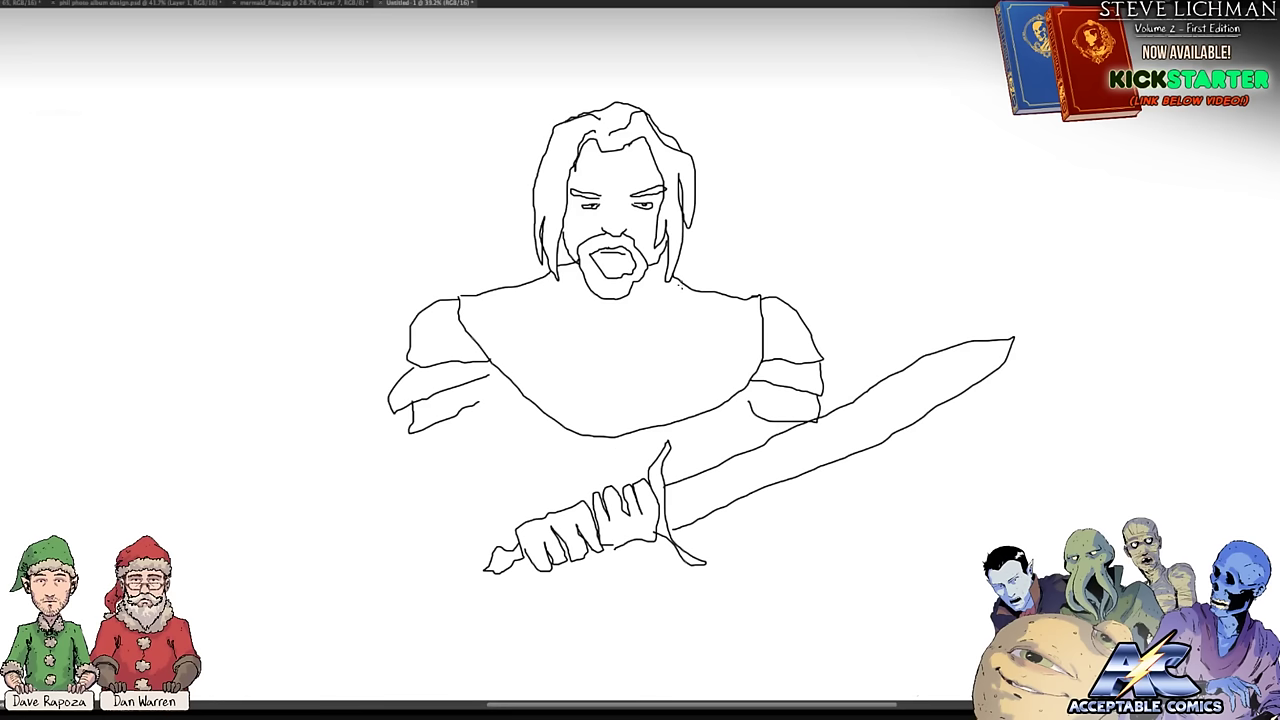
{"action": "mouse_move", "coordinate": [680, 286]}
{"action": "left_mouse_down"}
{"action": "mouse_move", "coordinate": [634, 401]}
{"action": "mouse_move", "coordinate": [516, 505]}
{"action": "left_mouse_up"}
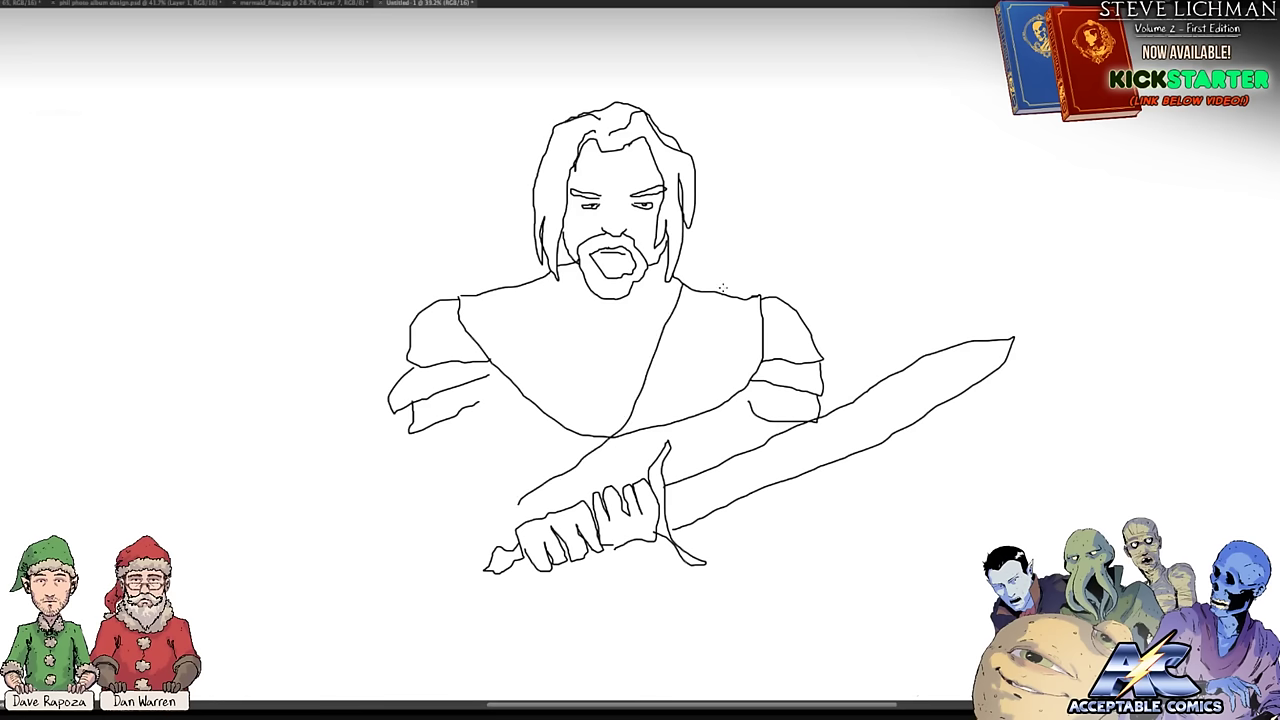
Step: Add the strap's parallel edge, the torso sides with a fold line, and both legs
{"action": "mouse_move", "coordinate": [703, 292]}
{"action": "left_mouse_down"}
{"action": "mouse_move", "coordinate": [661, 398]}
{"action": "mouse_move", "coordinate": [600, 482]}
{"action": "mouse_move", "coordinate": [547, 513]}
{"action": "left_mouse_up"}
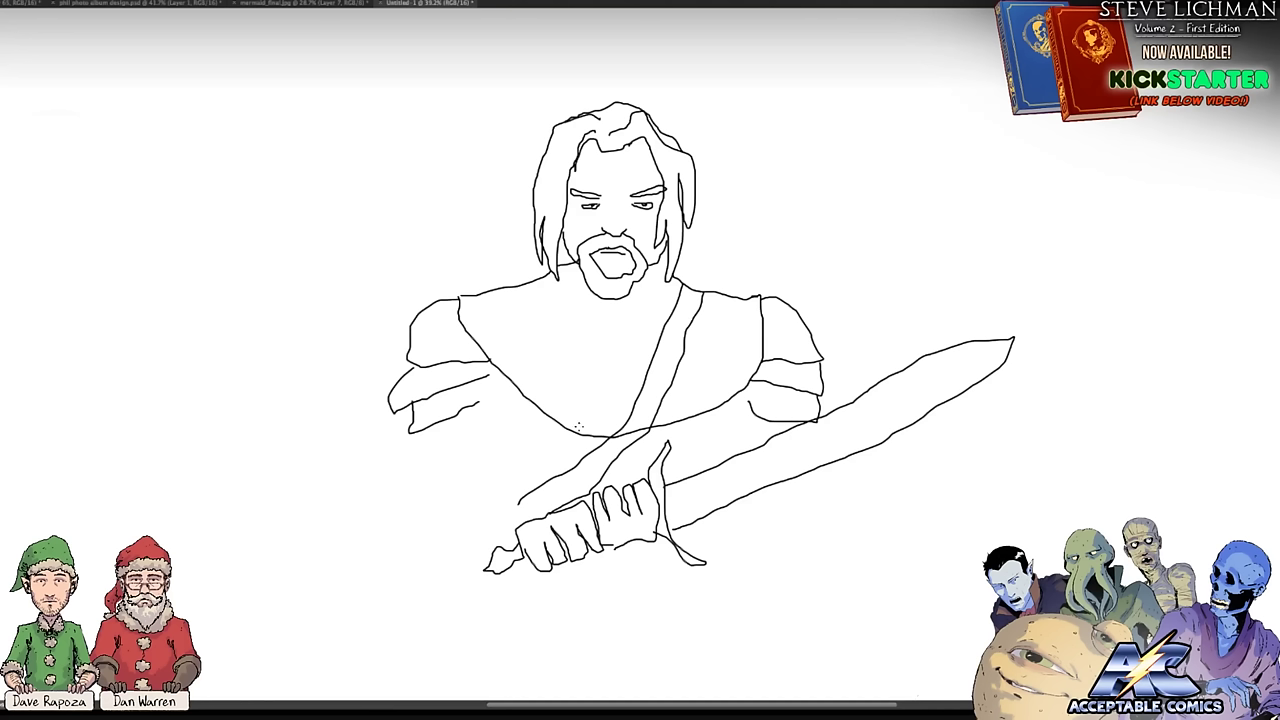
{"action": "mouse_move", "coordinate": [744, 404]}
{"action": "left_mouse_down"}
{"action": "mouse_move", "coordinate": [730, 464]}
{"action": "mouse_move", "coordinate": [778, 555]}
{"action": "mouse_move", "coordinate": [625, 557]}
{"action": "left_mouse_up"}
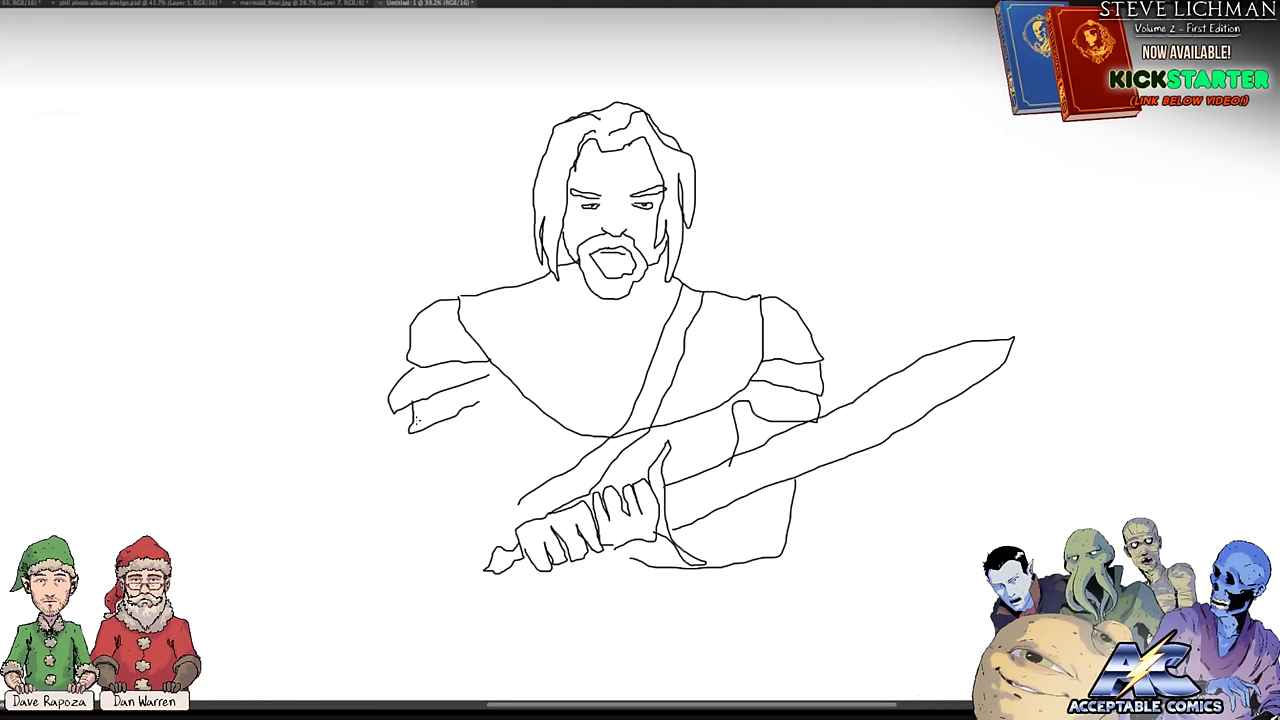
{"action": "mouse_move", "coordinate": [418, 430]}
{"action": "left_mouse_down"}
{"action": "mouse_move", "coordinate": [391, 530]}
{"action": "mouse_move", "coordinate": [434, 563]}
{"action": "mouse_move", "coordinate": [468, 563]}
{"action": "left_mouse_up"}
{"action": "mouse_move", "coordinate": [505, 398]}
{"action": "left_mouse_down"}
{"action": "mouse_move", "coordinate": [468, 497]}
{"action": "mouse_move", "coordinate": [522, 489]}
{"action": "left_mouse_up"}
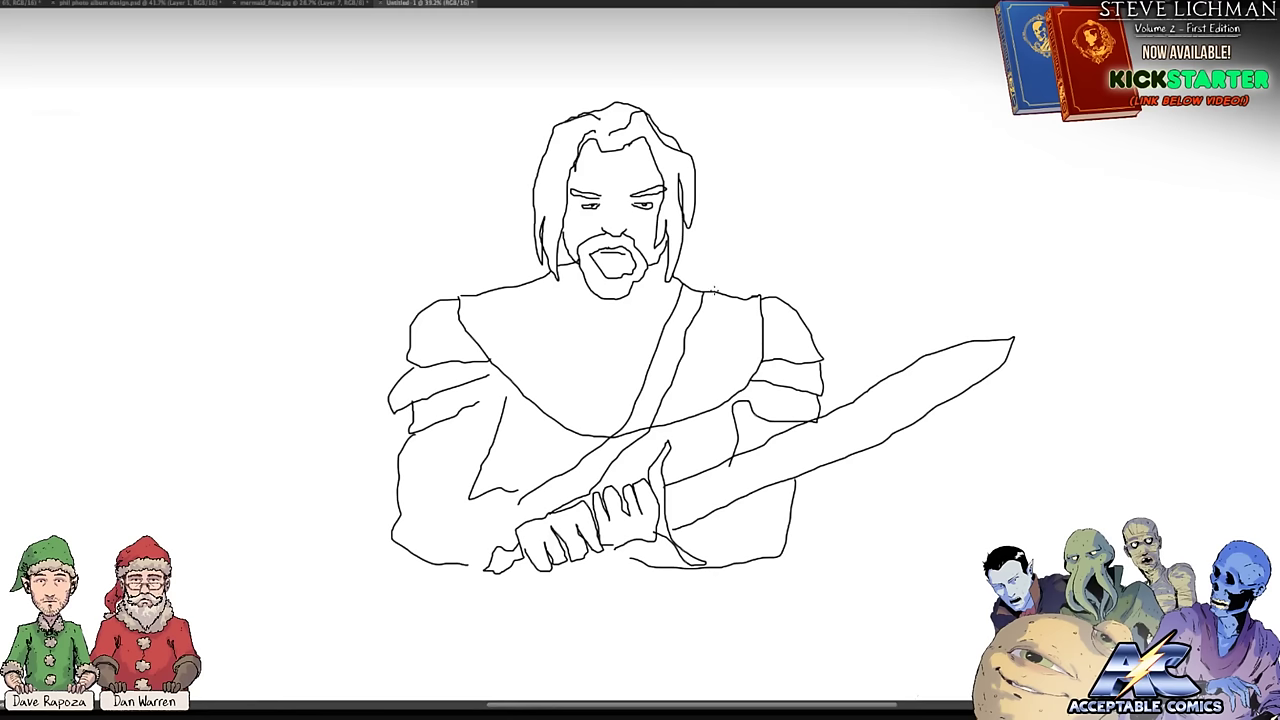
{"action": "left_click_drag", "start_coordinate": [748, 558], "coordinate": [763, 631]}
{"action": "mouse_move", "coordinate": [456, 566]}
{"action": "left_mouse_down"}
{"action": "mouse_move", "coordinate": [423, 640]}
{"action": "mouse_move", "coordinate": [455, 638]}
{"action": "mouse_move", "coordinate": [498, 589]}
{"action": "left_mouse_up"}
Step: Draw the curved shape at the lower left and two belt lines across the waist
{"action": "mouse_move", "coordinate": [475, 660]}
{"action": "left_mouse_down"}
{"action": "mouse_move", "coordinate": [380, 700]}
{"action": "mouse_move", "coordinate": [356, 676]}
{"action": "mouse_move", "coordinate": [360, 643]}
{"action": "mouse_move", "coordinate": [390, 612]}
{"action": "mouse_move", "coordinate": [434, 640]}
{"action": "mouse_move", "coordinate": [452, 680]}
{"action": "left_mouse_up"}
{"action": "mouse_move", "coordinate": [444, 641]}
{"action": "left_mouse_down"}
{"action": "mouse_move", "coordinate": [463, 663]}
{"action": "mouse_move", "coordinate": [395, 655]}
{"action": "mouse_move", "coordinate": [355, 687]}
{"action": "left_mouse_up"}
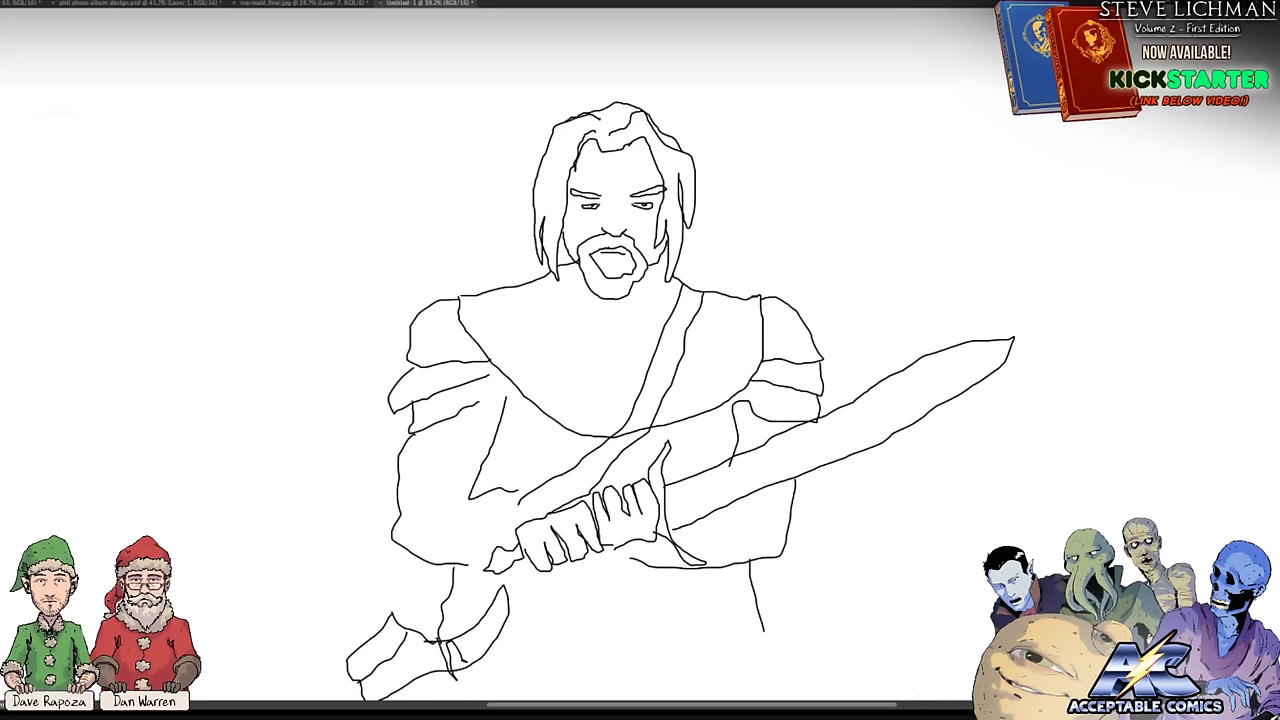
{"action": "mouse_move", "coordinate": [360, 682]}
{"action": "left_mouse_down"}
{"action": "mouse_move", "coordinate": [405, 693]}
{"action": "mouse_move", "coordinate": [490, 648]}
{"action": "left_mouse_up"}
{"action": "left_click_drag", "start_coordinate": [725, 573], "coordinate": [528, 618]}
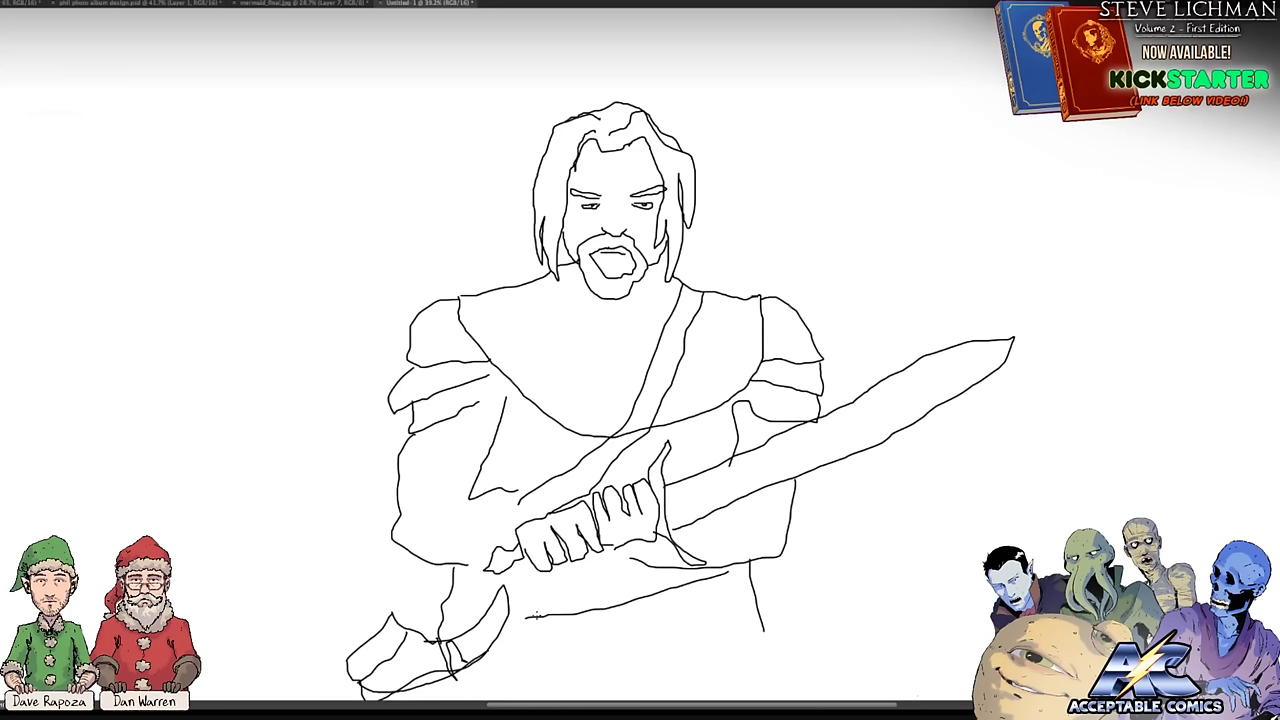
{"action": "mouse_move", "coordinate": [754, 588]}
{"action": "left_mouse_down"}
{"action": "mouse_move", "coordinate": [605, 641]}
{"action": "mouse_move", "coordinate": [480, 650]}
{"action": "left_mouse_up"}
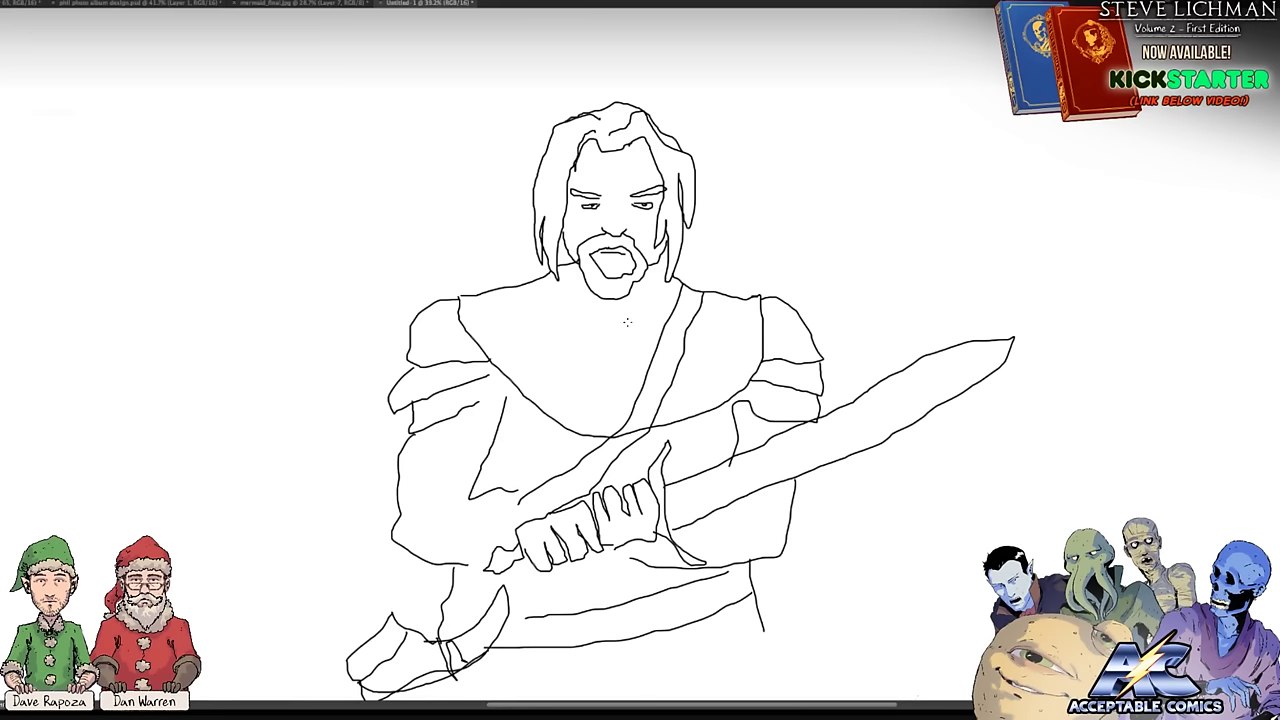
Step: Draw an emblem design on the chest with a small mark beside the sash
{"action": "mouse_move", "coordinate": [603, 343]}
{"action": "left_mouse_down"}
{"action": "mouse_move", "coordinate": [567, 319]}
{"action": "mouse_move", "coordinate": [556, 332]}
{"action": "mouse_move", "coordinate": [516, 318]}
{"action": "mouse_move", "coordinate": [580, 350]}
{"action": "mouse_move", "coordinate": [548, 369]}
{"action": "mouse_move", "coordinate": [600, 376]}
{"action": "mouse_move", "coordinate": [588, 398]}
{"action": "mouse_move", "coordinate": [555, 404]}
{"action": "mouse_move", "coordinate": [596, 410]}
{"action": "mouse_move", "coordinate": [594, 428]}
{"action": "mouse_move", "coordinate": [630, 406]}
{"action": "left_mouse_up"}
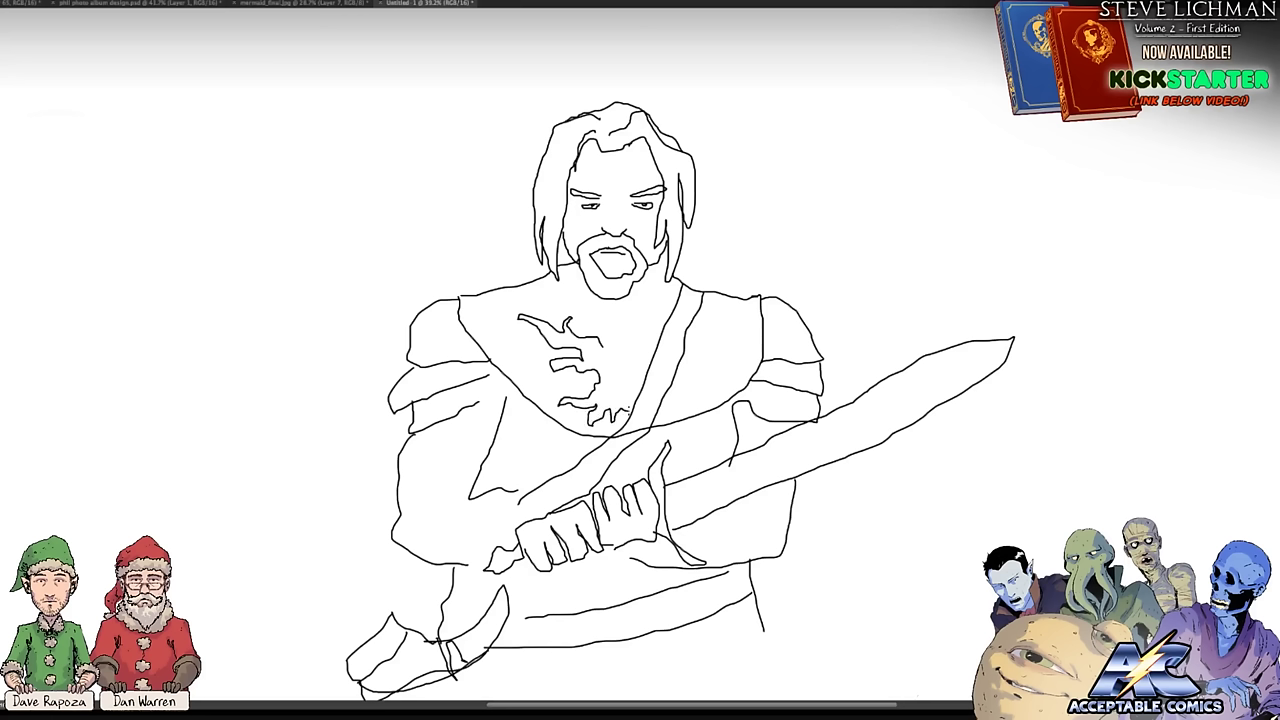
{"action": "mouse_move", "coordinate": [603, 348]}
{"action": "left_mouse_down"}
{"action": "mouse_move", "coordinate": [596, 314]}
{"action": "mouse_move", "coordinate": [611, 342]}
{"action": "mouse_move", "coordinate": [634, 315]}
{"action": "mouse_move", "coordinate": [633, 352]}
{"action": "mouse_move", "coordinate": [656, 317]}
{"action": "mouse_move", "coordinate": [667, 322]}
{"action": "mouse_move", "coordinate": [650, 356]}
{"action": "left_mouse_up"}
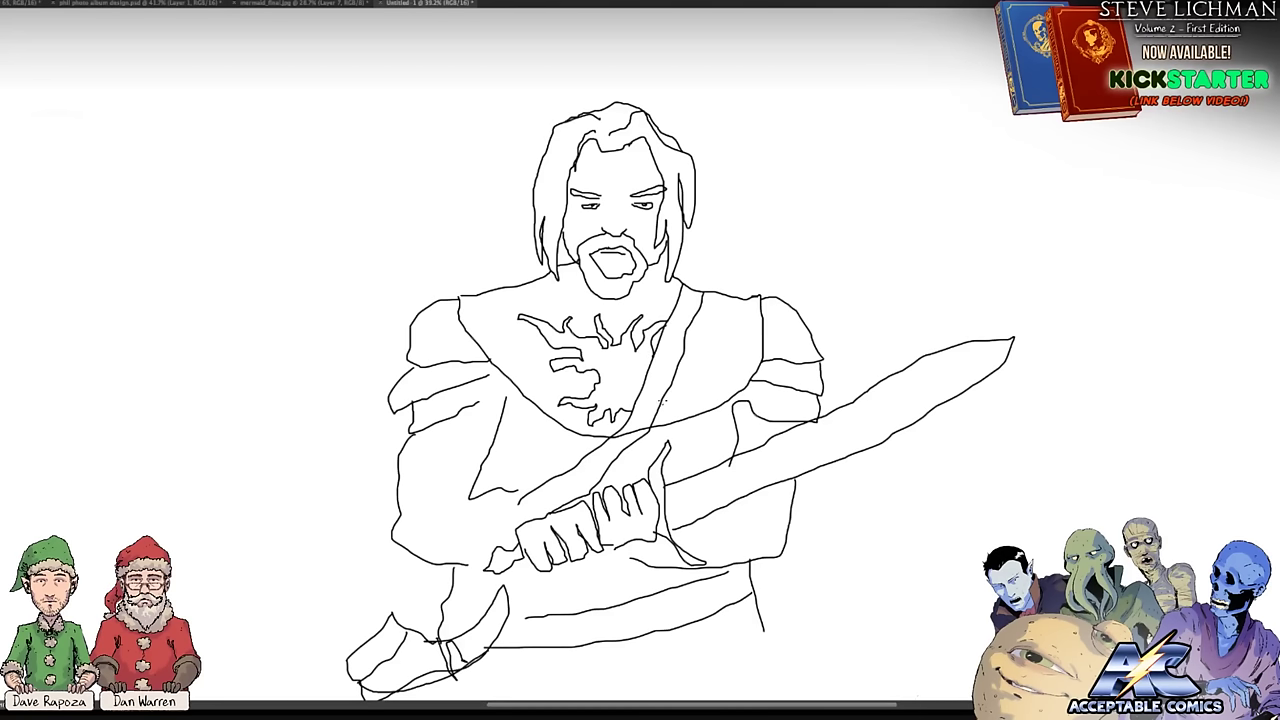
{"action": "mouse_move", "coordinate": [662, 401]}
{"action": "left_mouse_down"}
{"action": "mouse_move", "coordinate": [682, 414]}
{"action": "mouse_move", "coordinate": [660, 413]}
{"action": "left_mouse_up"}
Step: Draw five fletched arrows jutting from the warrior, then start a jagged face at upper left
{"action": "mouse_move", "coordinate": [703, 324]}
{"action": "left_mouse_down"}
{"action": "mouse_move", "coordinate": [772, 199]}
{"action": "mouse_move", "coordinate": [761, 216]}
{"action": "mouse_move", "coordinate": [770, 177]}
{"action": "mouse_move", "coordinate": [770, 198]}
{"action": "mouse_move", "coordinate": [787, 197]}
{"action": "mouse_move", "coordinate": [752, 222]}
{"action": "left_mouse_up"}
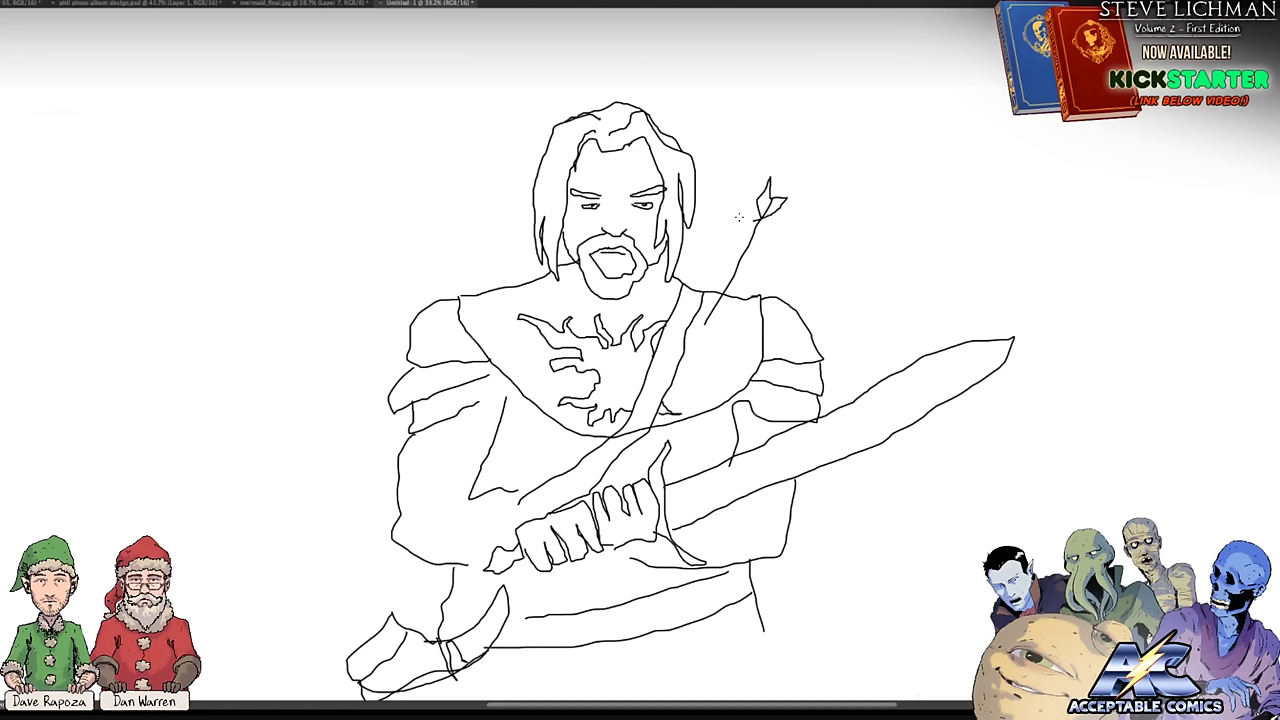
{"action": "mouse_move", "coordinate": [538, 298]}
{"action": "left_mouse_down"}
{"action": "mouse_move", "coordinate": [478, 204]}
{"action": "mouse_move", "coordinate": [464, 152]}
{"action": "mouse_move", "coordinate": [478, 178]}
{"action": "mouse_move", "coordinate": [466, 197]}
{"action": "mouse_move", "coordinate": [450, 164]}
{"action": "mouse_move", "coordinate": [464, 157]}
{"action": "left_mouse_up"}
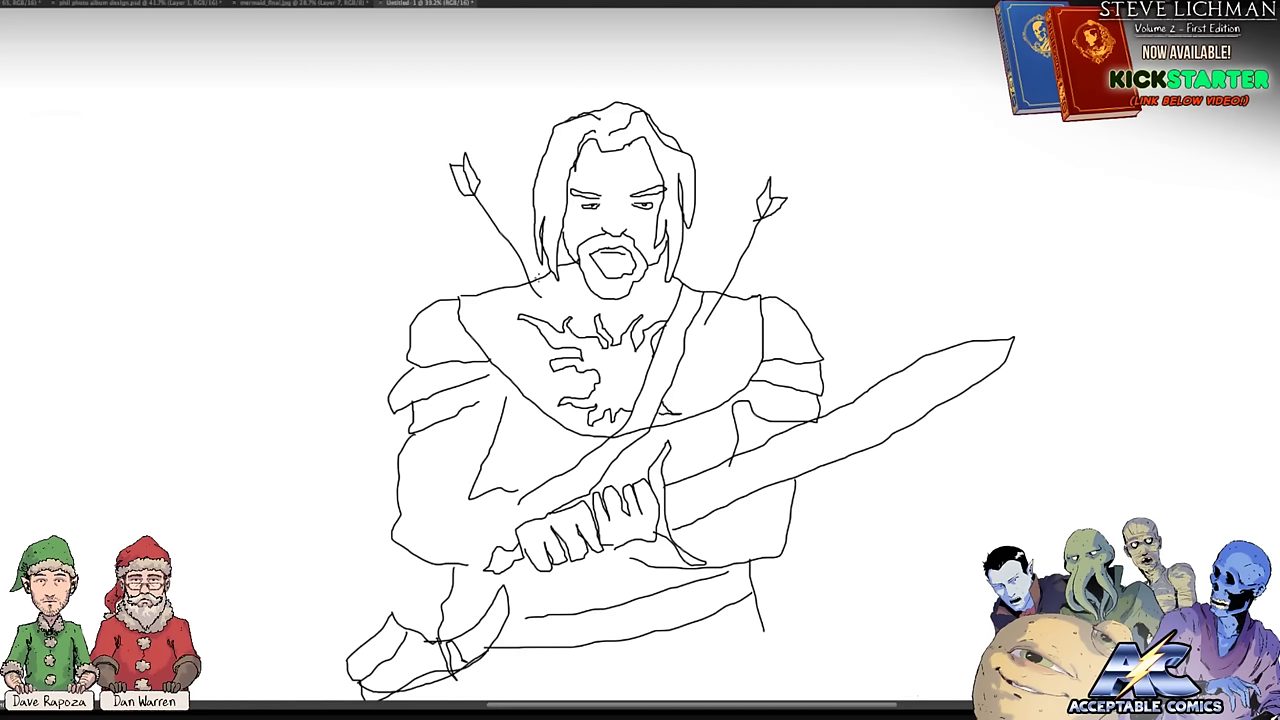
{"action": "mouse_move", "coordinate": [458, 450]}
{"action": "left_mouse_down"}
{"action": "mouse_move", "coordinate": [267, 383]}
{"action": "mouse_move", "coordinate": [320, 409]}
{"action": "mouse_move", "coordinate": [303, 381]}
{"action": "mouse_move", "coordinate": [258, 370]}
{"action": "mouse_move", "coordinate": [268, 397]}
{"action": "mouse_move", "coordinate": [305, 406]}
{"action": "left_mouse_up"}
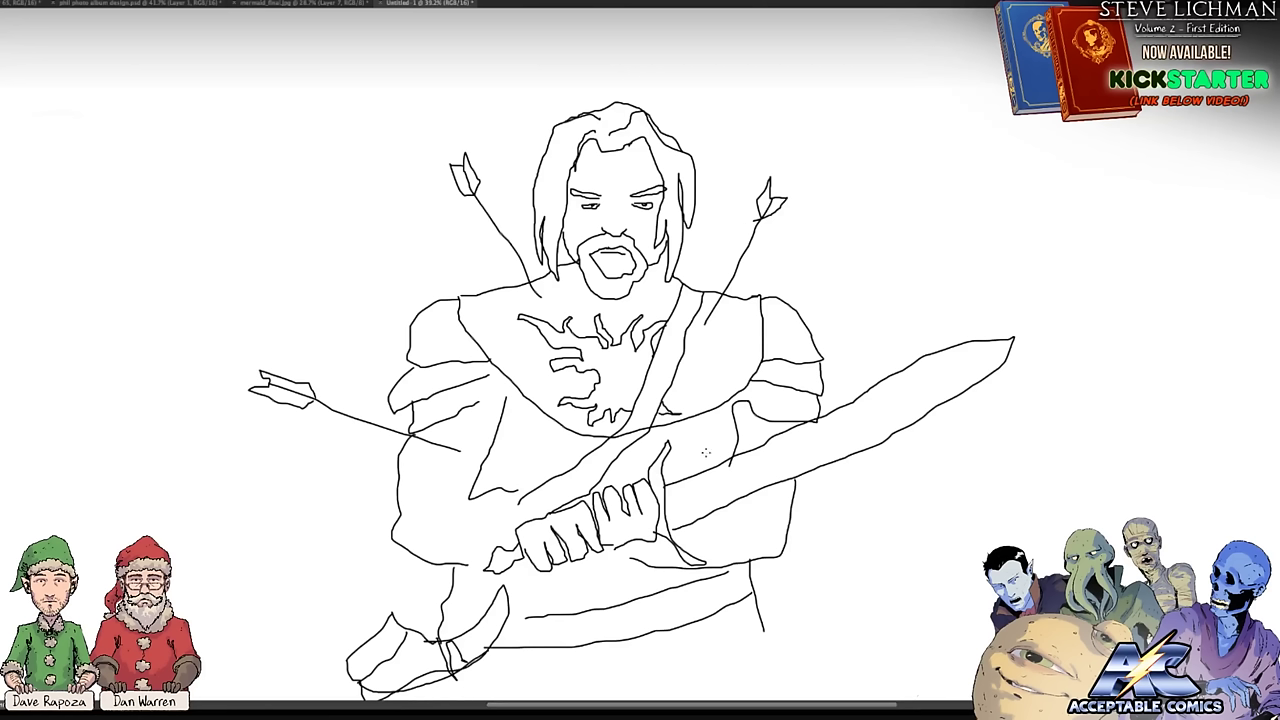
{"action": "mouse_move", "coordinate": [718, 432]}
{"action": "left_mouse_down"}
{"action": "mouse_move", "coordinate": [812, 352]}
{"action": "mouse_move", "coordinate": [853, 269]}
{"action": "mouse_move", "coordinate": [842, 276]}
{"action": "mouse_move", "coordinate": [825, 256]}
{"action": "mouse_move", "coordinate": [838, 293]}
{"action": "left_mouse_up"}
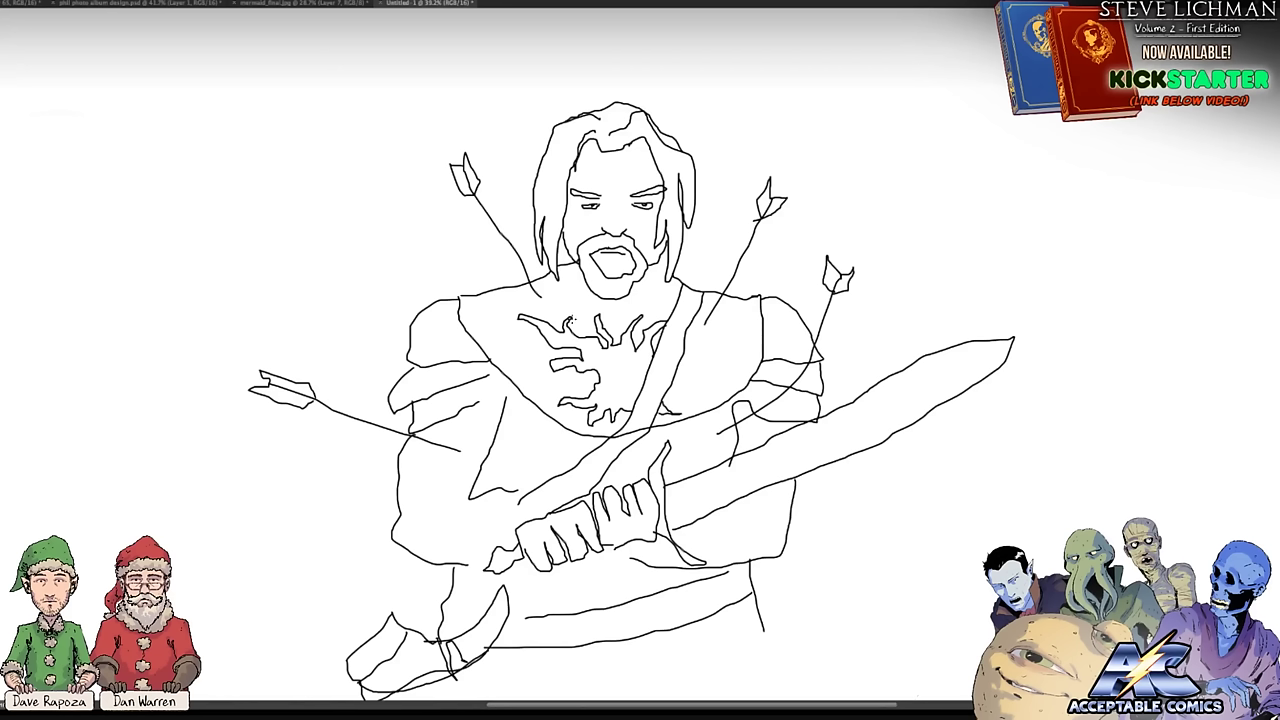
{"action": "mouse_move", "coordinate": [505, 330]}
{"action": "left_mouse_down"}
{"action": "mouse_move", "coordinate": [440, 240]}
{"action": "mouse_move", "coordinate": [464, 246]}
{"action": "mouse_move", "coordinate": [444, 257]}
{"action": "mouse_move", "coordinate": [454, 266]}
{"action": "left_mouse_up"}
{"action": "mouse_move", "coordinate": [386, 104]}
{"action": "left_mouse_down"}
{"action": "mouse_move", "coordinate": [301, 118]}
{"action": "mouse_move", "coordinate": [373, 150]}
{"action": "mouse_move", "coordinate": [351, 156]}
{"action": "mouse_move", "coordinate": [343, 141]}
{"action": "mouse_move", "coordinate": [390, 152]}
{"action": "mouse_move", "coordinate": [328, 174]}
{"action": "mouse_move", "coordinate": [342, 219]}
{"action": "mouse_move", "coordinate": [354, 203]}
{"action": "mouse_move", "coordinate": [381, 205]}
{"action": "mouse_move", "coordinate": [386, 182]}
{"action": "mouse_move", "coordinate": [399, 200]}
{"action": "mouse_move", "coordinate": [390, 157]}
{"action": "left_mouse_up"}
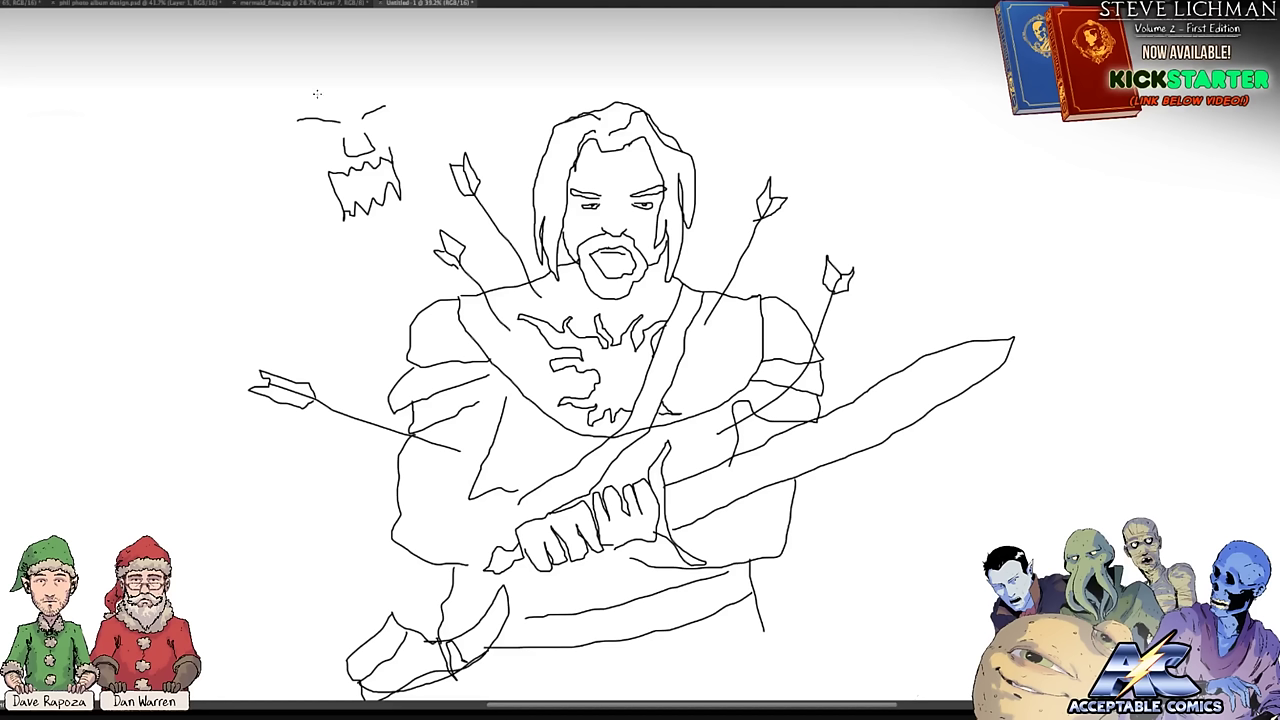
Step: Add the creature's eyes, head outline and hanging hair strands, then begin a jagged hand to its left
{"action": "mouse_move", "coordinate": [317, 94]}
{"action": "left_mouse_down"}
{"action": "mouse_move", "coordinate": [330, 72]}
{"action": "mouse_move", "coordinate": [337, 92]}
{"action": "mouse_move", "coordinate": [348, 66]}
{"action": "mouse_move", "coordinate": [347, 84]}
{"action": "mouse_move", "coordinate": [372, 76]}
{"action": "mouse_move", "coordinate": [368, 94]}
{"action": "mouse_move", "coordinate": [396, 80]}
{"action": "mouse_move", "coordinate": [369, 112]}
{"action": "mouse_move", "coordinate": [394, 134]}
{"action": "mouse_move", "coordinate": [366, 136]}
{"action": "mouse_move", "coordinate": [376, 114]}
{"action": "mouse_move", "coordinate": [382, 126]}
{"action": "mouse_move", "coordinate": [336, 130]}
{"action": "left_mouse_up"}
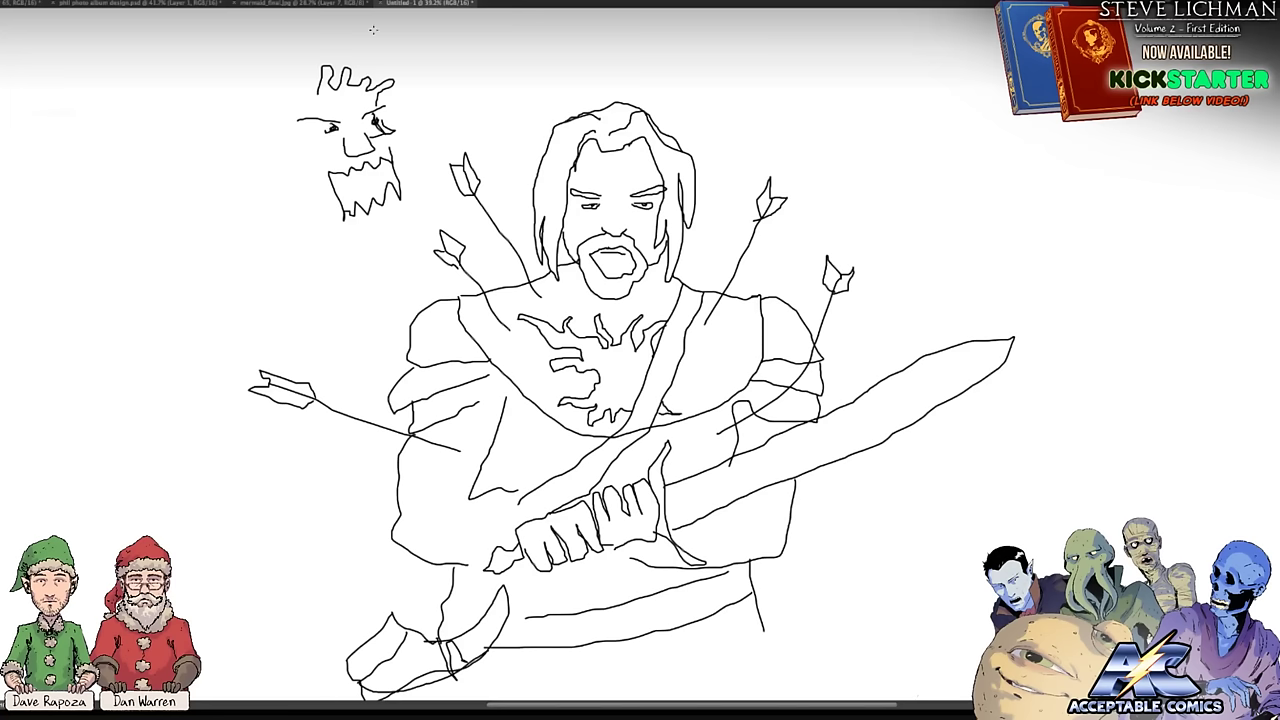
{"action": "mouse_move", "coordinate": [352, 62]}
{"action": "left_mouse_down"}
{"action": "mouse_move", "coordinate": [347, 47]}
{"action": "mouse_move", "coordinate": [405, 118]}
{"action": "mouse_move", "coordinate": [394, 128]}
{"action": "mouse_move", "coordinate": [401, 213]}
{"action": "mouse_move", "coordinate": [383, 238]}
{"action": "mouse_move", "coordinate": [346, 236]}
{"action": "mouse_move", "coordinate": [316, 210]}
{"action": "mouse_move", "coordinate": [267, 136]}
{"action": "mouse_move", "coordinate": [282, 60]}
{"action": "mouse_move", "coordinate": [343, 45]}
{"action": "mouse_move", "coordinate": [274, 70]}
{"action": "mouse_move", "coordinate": [262, 264]}
{"action": "mouse_move", "coordinate": [272, 152]}
{"action": "mouse_move", "coordinate": [284, 266]}
{"action": "mouse_move", "coordinate": [268, 168]}
{"action": "mouse_move", "coordinate": [288, 56]}
{"action": "left_mouse_up"}
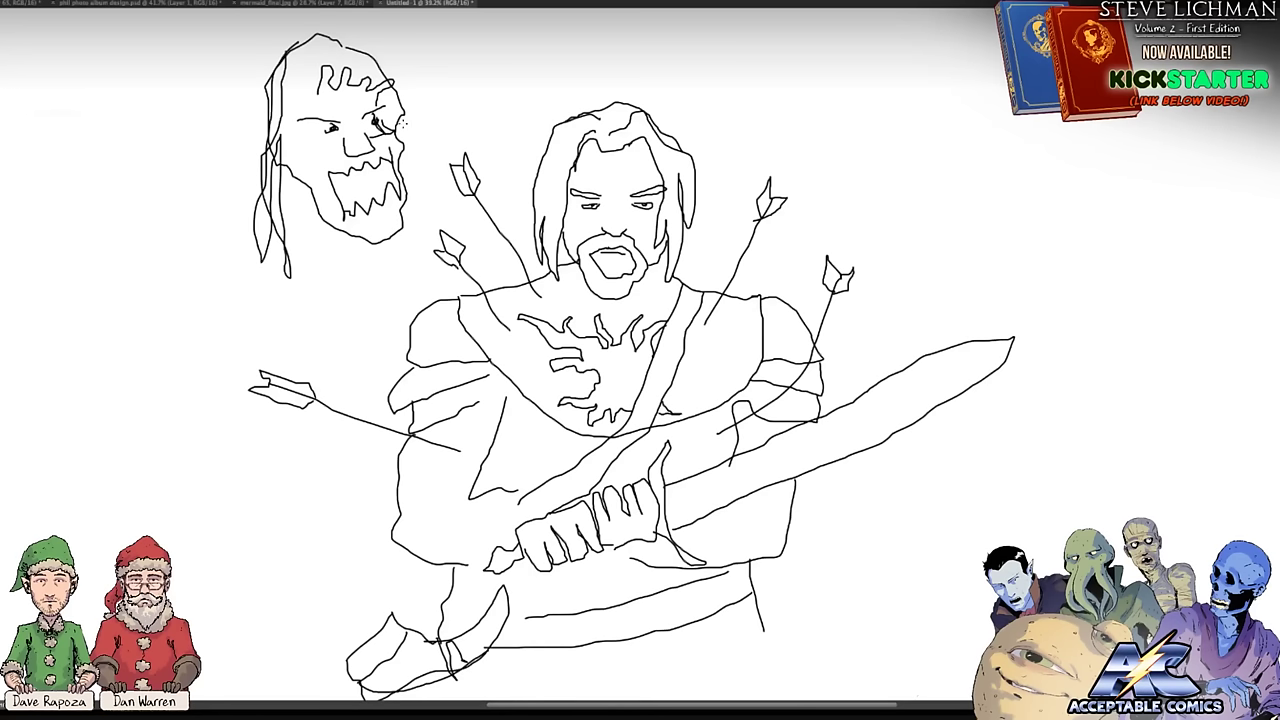
{"action": "left_click_drag", "start_coordinate": [396, 138], "coordinate": [410, 248]}
{"action": "left_click_drag", "start_coordinate": [400, 200], "coordinate": [410, 238]}
{"action": "mouse_move", "coordinate": [302, 77]}
{"action": "left_mouse_down"}
{"action": "mouse_move", "coordinate": [290, 44]}
{"action": "mouse_move", "coordinate": [298, 86]}
{"action": "mouse_move", "coordinate": [257, 157]}
{"action": "mouse_move", "coordinate": [243, 228]}
{"action": "left_mouse_up"}
{"action": "mouse_move", "coordinate": [146, 266]}
{"action": "left_mouse_down"}
{"action": "mouse_move", "coordinate": [105, 237]}
{"action": "mouse_move", "coordinate": [124, 184]}
{"action": "mouse_move", "coordinate": [139, 200]}
{"action": "mouse_move", "coordinate": [127, 218]}
{"action": "mouse_move", "coordinate": [139, 188]}
{"action": "mouse_move", "coordinate": [157, 215]}
{"action": "mouse_move", "coordinate": [127, 236]}
{"action": "mouse_move", "coordinate": [148, 206]}
{"action": "mouse_move", "coordinate": [165, 213]}
{"action": "mouse_move", "coordinate": [155, 233]}
{"action": "mouse_move", "coordinate": [194, 226]}
{"action": "mouse_move", "coordinate": [154, 264]}
{"action": "left_mouse_up"}
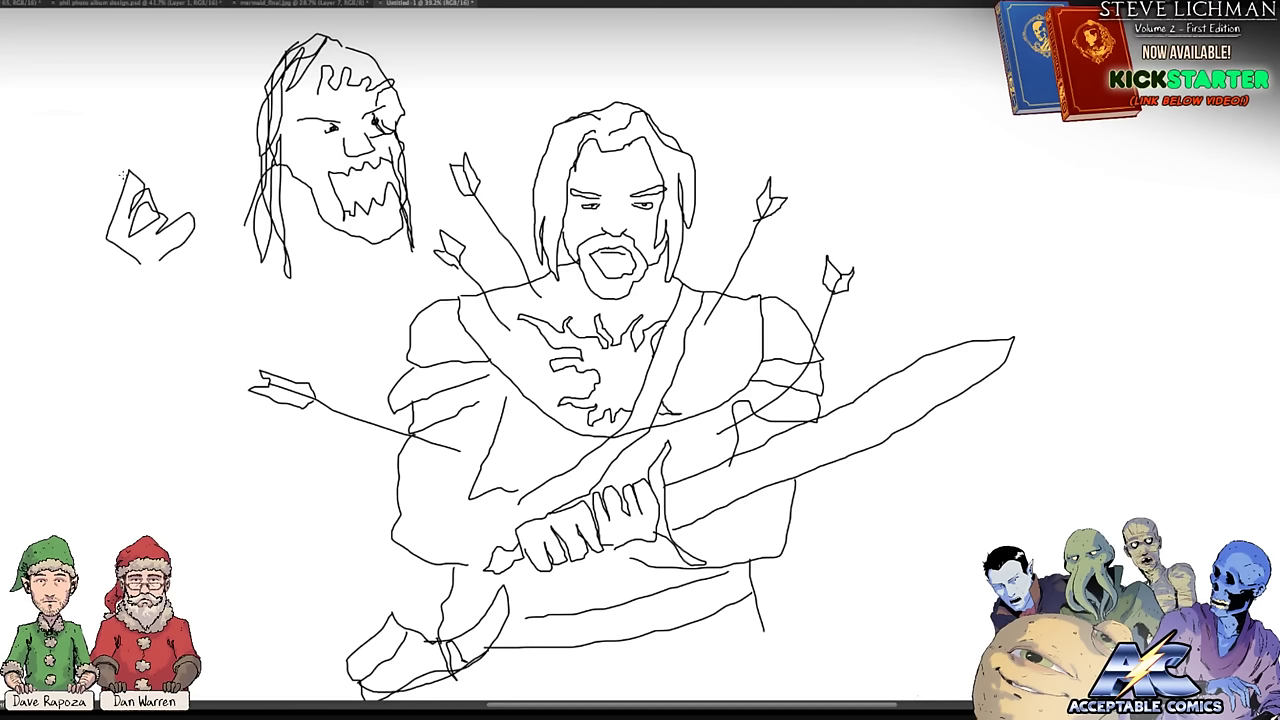
Step: Draw an arm from the left edge with a blade in its hand and a shoulder line
{"action": "mouse_move", "coordinate": [120, 172]}
{"action": "left_mouse_down"}
{"action": "mouse_move", "coordinate": [89, 88]}
{"action": "mouse_move", "coordinate": [0, 58]}
{"action": "left_mouse_up"}
{"action": "mouse_move", "coordinate": [0, 117]}
{"action": "left_mouse_down"}
{"action": "mouse_move", "coordinate": [114, 190]}
{"action": "mouse_move", "coordinate": [106, 212]}
{"action": "left_mouse_up"}
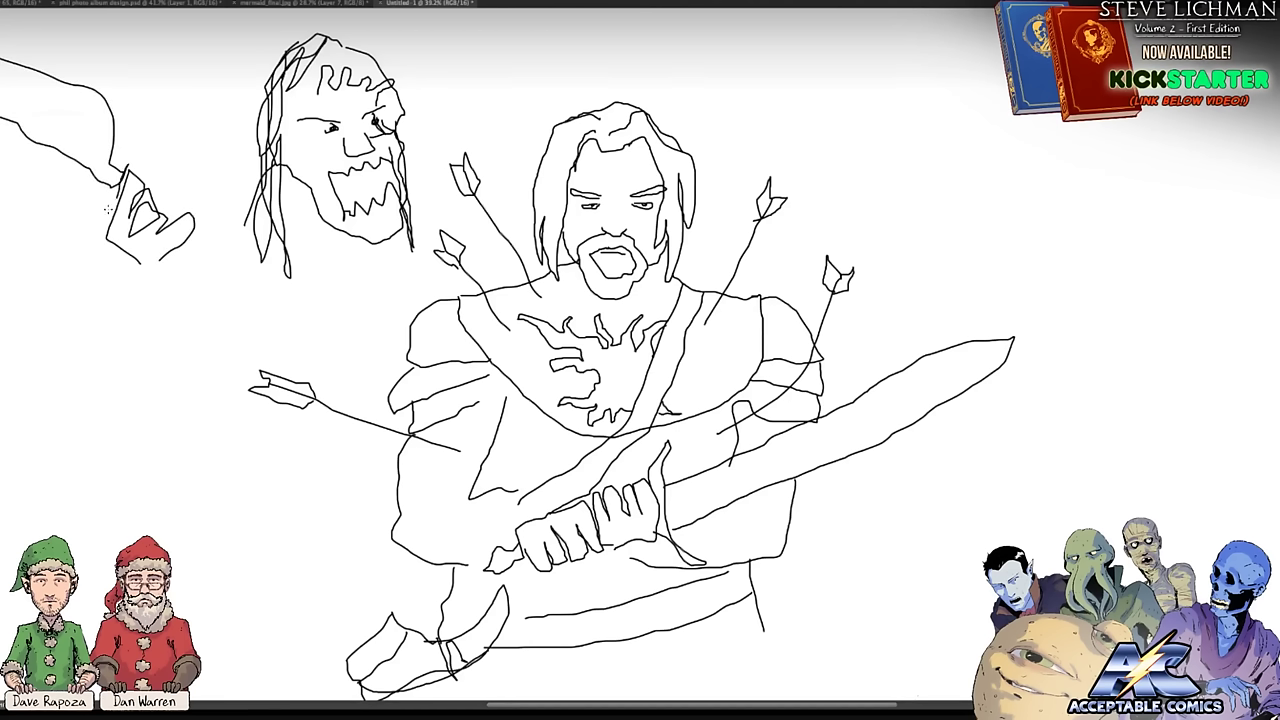
{"action": "mouse_move", "coordinate": [130, 152]}
{"action": "left_mouse_down"}
{"action": "mouse_move", "coordinate": [104, 220]}
{"action": "mouse_move", "coordinate": [119, 185]}
{"action": "left_mouse_up"}
{"action": "left_click_drag", "start_coordinate": [176, 248], "coordinate": [228, 287]}
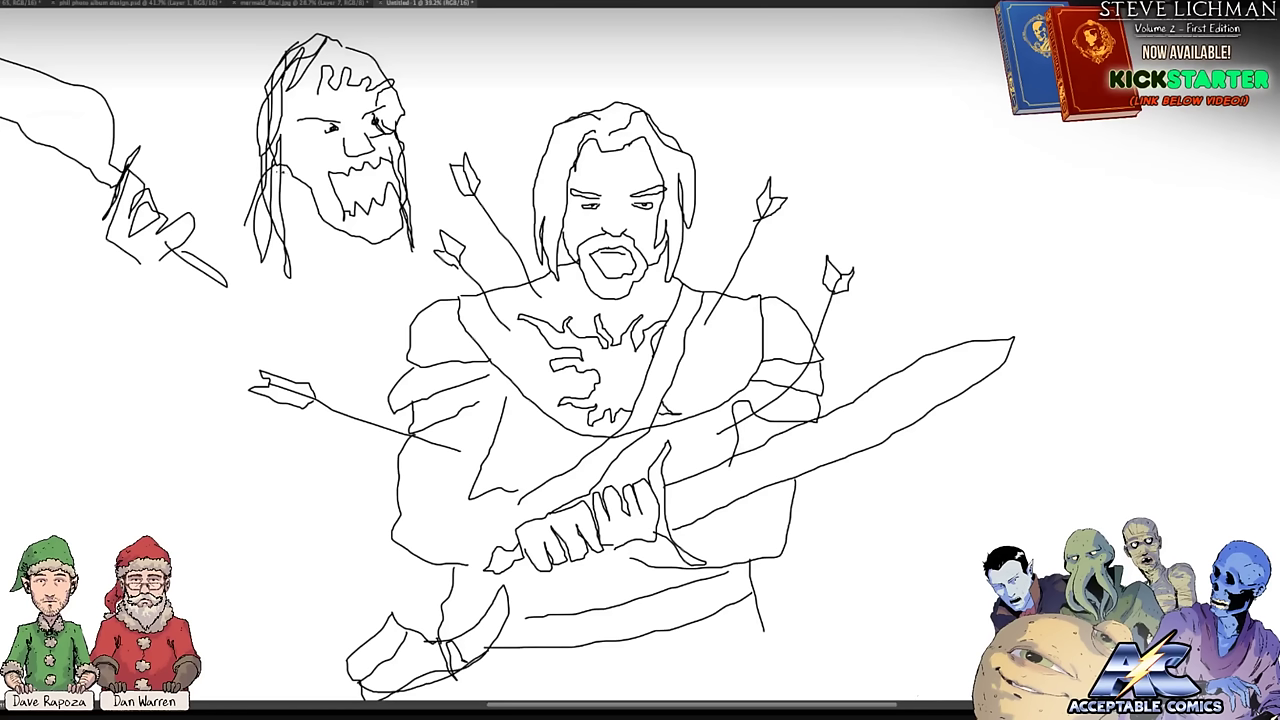
{"action": "mouse_move", "coordinate": [280, 174]}
{"action": "left_mouse_down"}
{"action": "mouse_move", "coordinate": [243, 176]}
{"action": "mouse_move", "coordinate": [204, 151]}
{"action": "mouse_move", "coordinate": [160, 172]}
{"action": "left_mouse_up"}
Step: Detail the creature's eye, lip and chin, add another arrow, and reinforce the arm outline
{"action": "left_click_drag", "start_coordinate": [328, 141], "coordinate": [303, 155]}
{"action": "left_click_drag", "start_coordinate": [340, 188], "coordinate": [390, 210]}
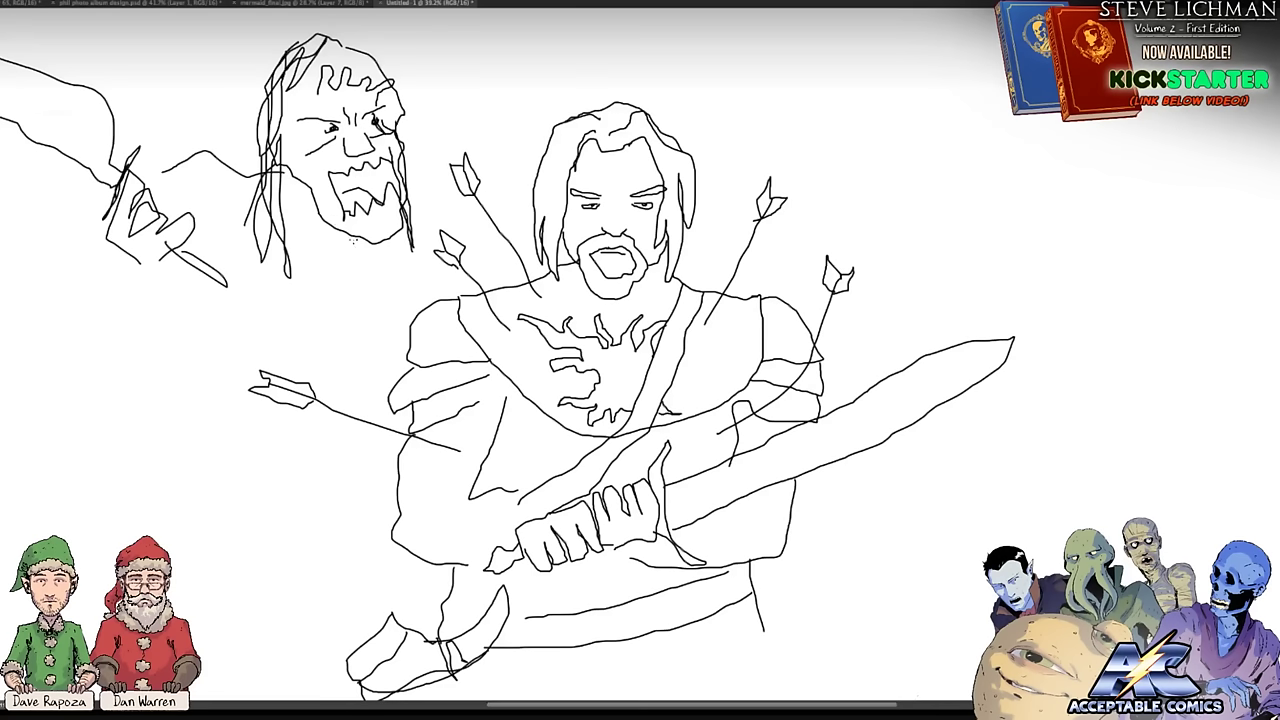
{"action": "mouse_move", "coordinate": [334, 253]}
{"action": "left_mouse_down"}
{"action": "mouse_move", "coordinate": [350, 248]}
{"action": "mouse_move", "coordinate": [385, 326]}
{"action": "left_mouse_up"}
{"action": "mouse_move", "coordinate": [561, 152]}
{"action": "left_mouse_down"}
{"action": "mouse_move", "coordinate": [566, 140]}
{"action": "mouse_move", "coordinate": [548, 229]}
{"action": "left_mouse_up"}
{"action": "mouse_move", "coordinate": [725, 347]}
{"action": "left_mouse_down"}
{"action": "mouse_move", "coordinate": [758, 262]}
{"action": "mouse_move", "coordinate": [783, 228]}
{"action": "mouse_move", "coordinate": [780, 238]}
{"action": "mouse_move", "coordinate": [812, 218]}
{"action": "left_mouse_up"}
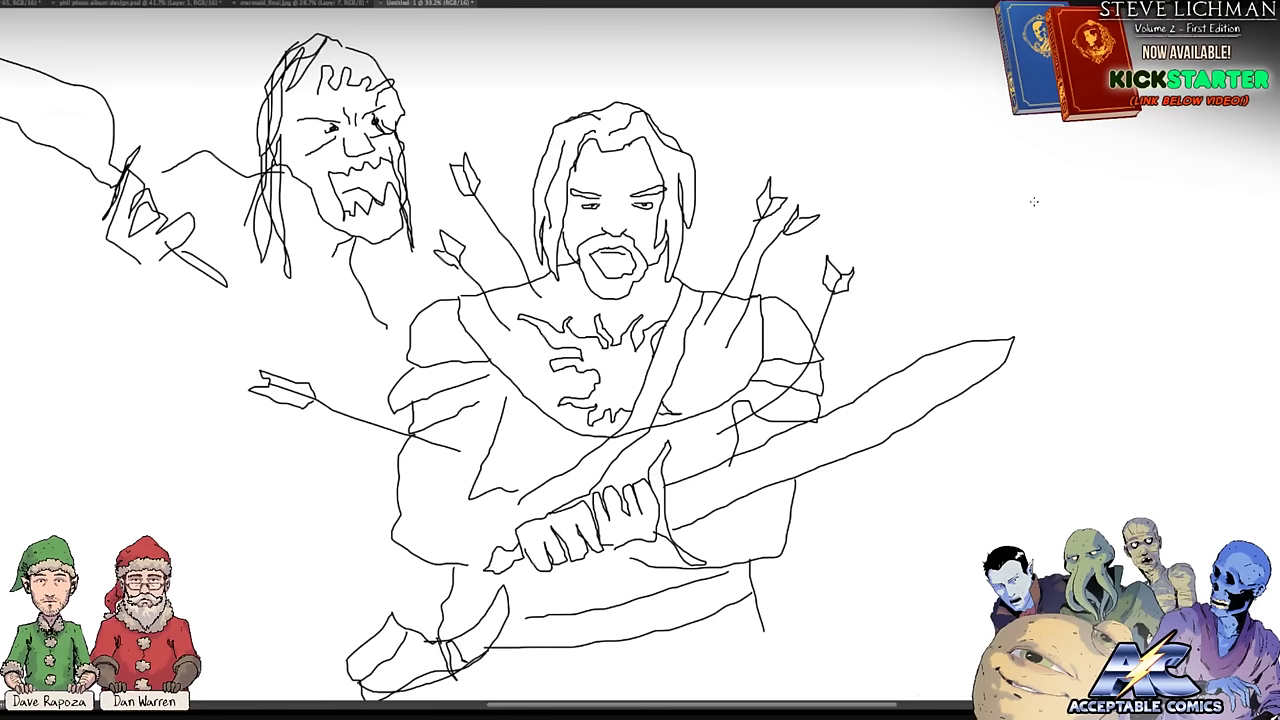
{"action": "mouse_move", "coordinate": [112, 148]}
{"action": "left_mouse_down"}
{"action": "mouse_move", "coordinate": [74, 98]}
{"action": "mouse_move", "coordinate": [0, 54]}
{"action": "left_mouse_up"}
{"action": "mouse_move", "coordinate": [2, 120]}
{"action": "left_mouse_down"}
{"action": "mouse_move", "coordinate": [110, 200]}
{"action": "mouse_move", "coordinate": [128, 165]}
{"action": "mouse_move", "coordinate": [110, 146]}
{"action": "left_mouse_up"}
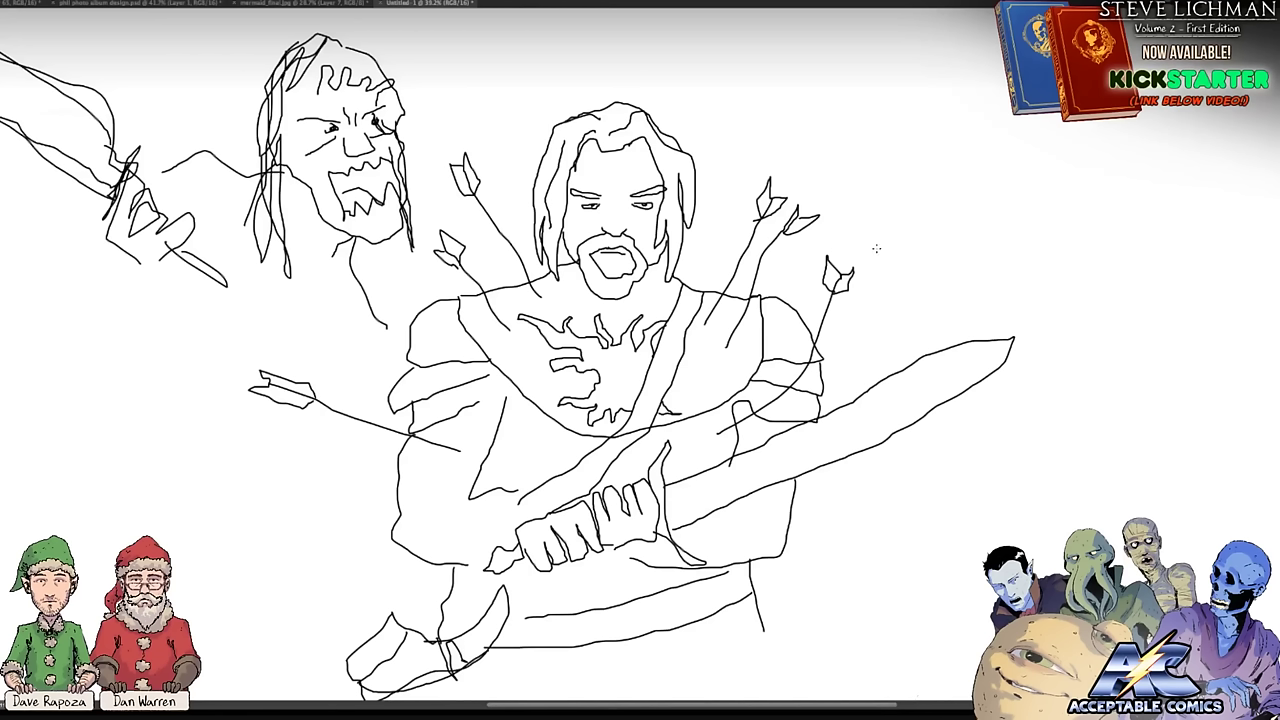
Step: Draw a large swooping form with a tail at top right and a small legged hook beneath
{"action": "mouse_move", "coordinate": [1043, 180]}
{"action": "left_mouse_down"}
{"action": "mouse_move", "coordinate": [988, 138]}
{"action": "mouse_move", "coordinate": [814, 80]}
{"action": "mouse_move", "coordinate": [902, 75]}
{"action": "left_mouse_up"}
{"action": "left_click_drag", "start_coordinate": [918, 88], "coordinate": [1000, 50]}
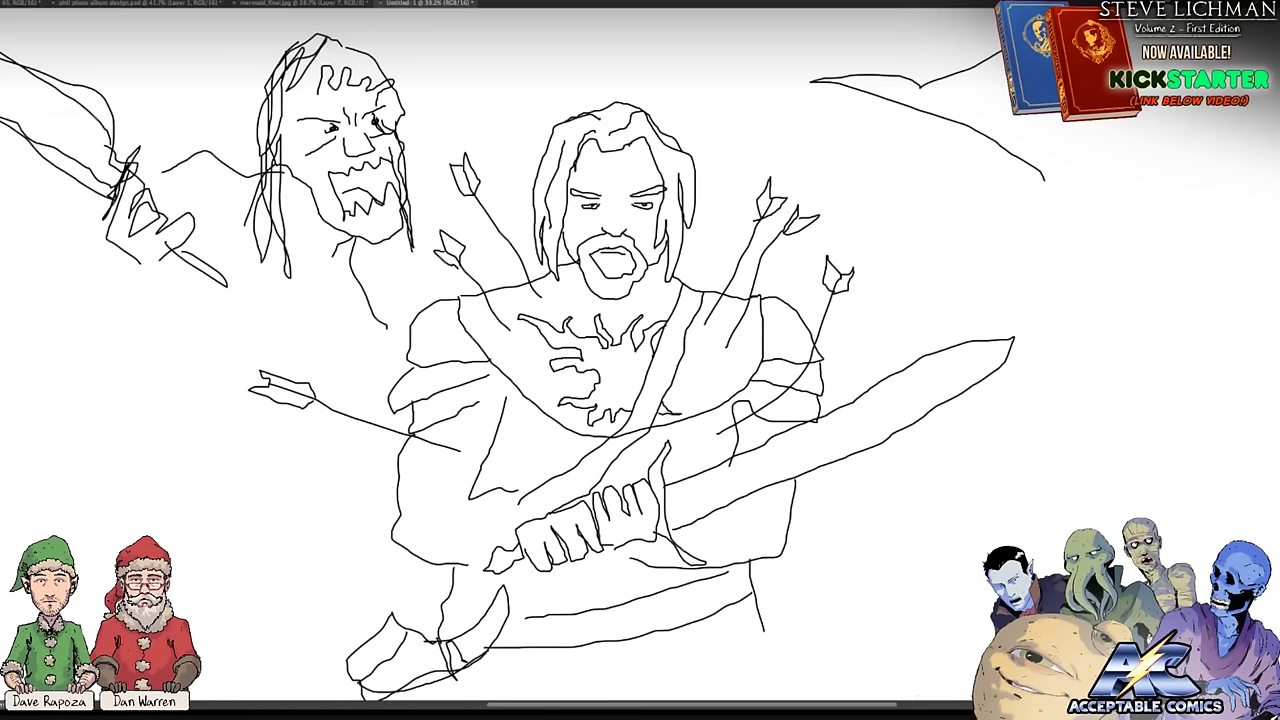
{"action": "mouse_move", "coordinate": [1046, 114]}
{"action": "left_mouse_down"}
{"action": "mouse_move", "coordinate": [1104, 248]}
{"action": "mouse_move", "coordinate": [1036, 174]}
{"action": "left_mouse_up"}
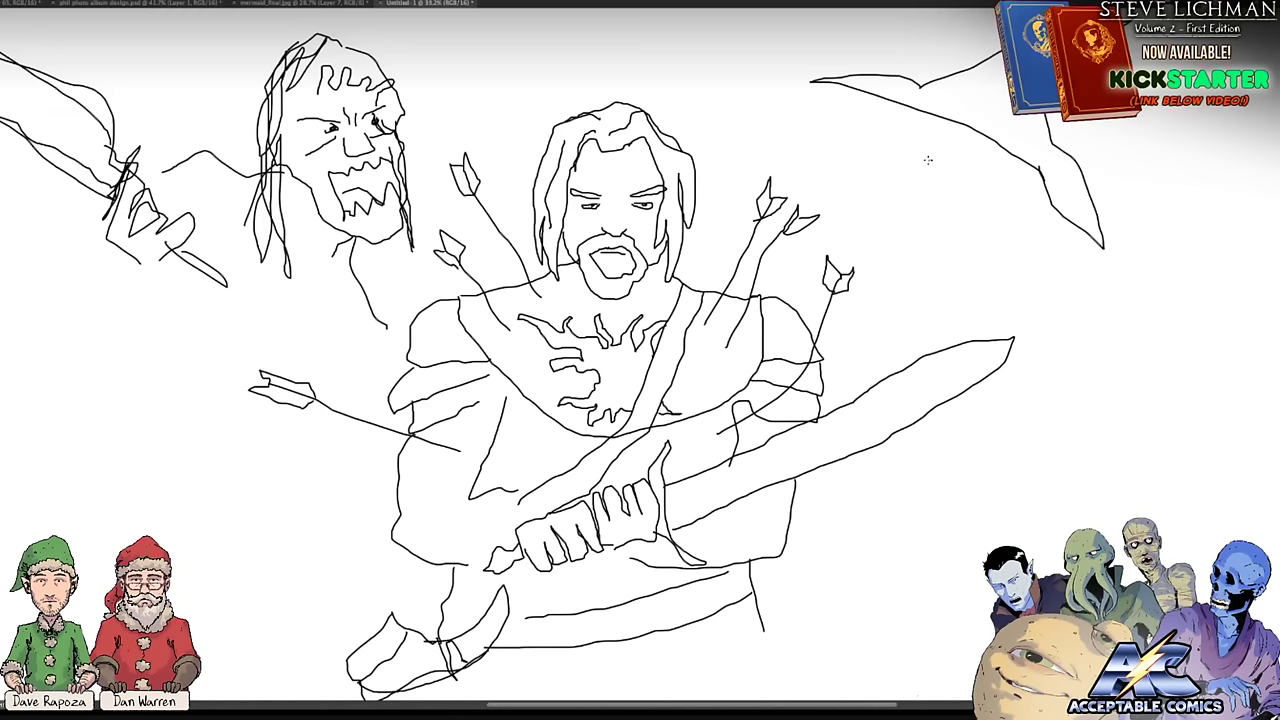
{"action": "mouse_move", "coordinate": [927, 160]}
{"action": "left_mouse_down"}
{"action": "mouse_move", "coordinate": [914, 180]}
{"action": "mouse_move", "coordinate": [932, 179]}
{"action": "mouse_move", "coordinate": [893, 242]}
{"action": "mouse_move", "coordinate": [915, 207]}
{"action": "mouse_move", "coordinate": [947, 234]}
{"action": "left_mouse_up"}
{"action": "left_click_drag", "start_coordinate": [926, 190], "coordinate": [954, 217]}
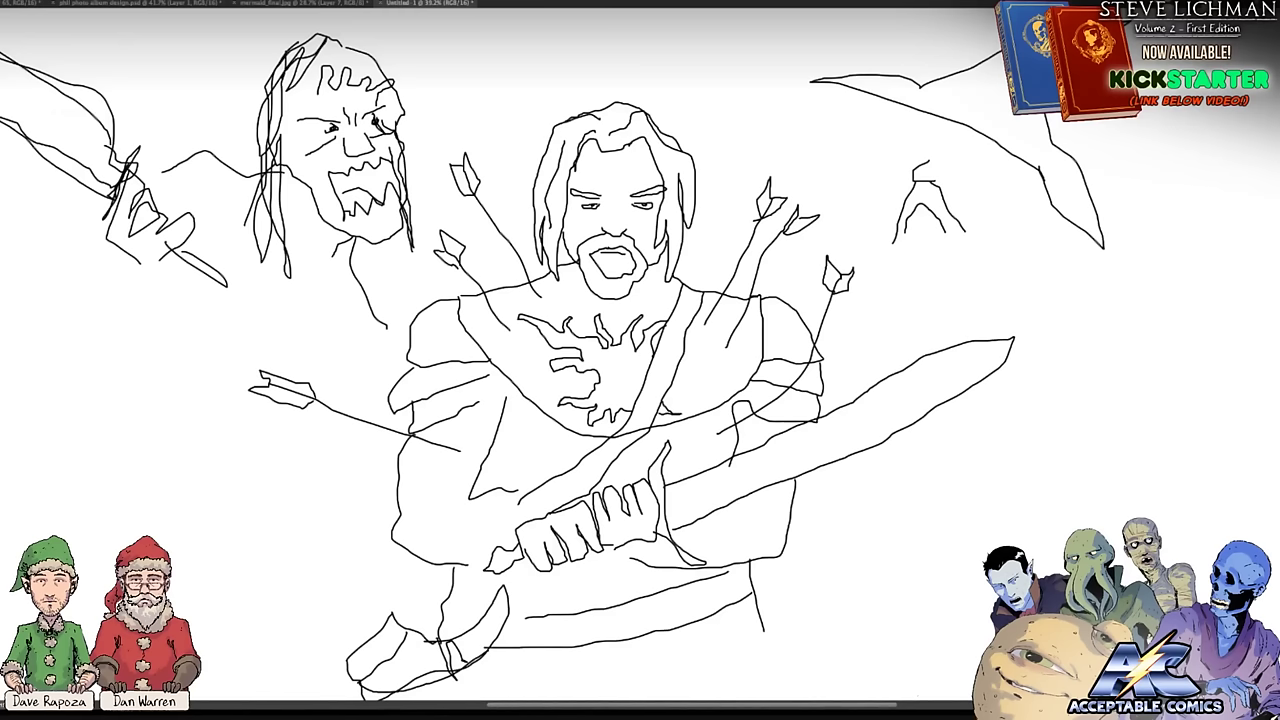
Step: Zoom out with Ctrl+minus and scroll to bring the man-and-clock sketch into view
{"action": "key", "text": "ctrl+minus"}
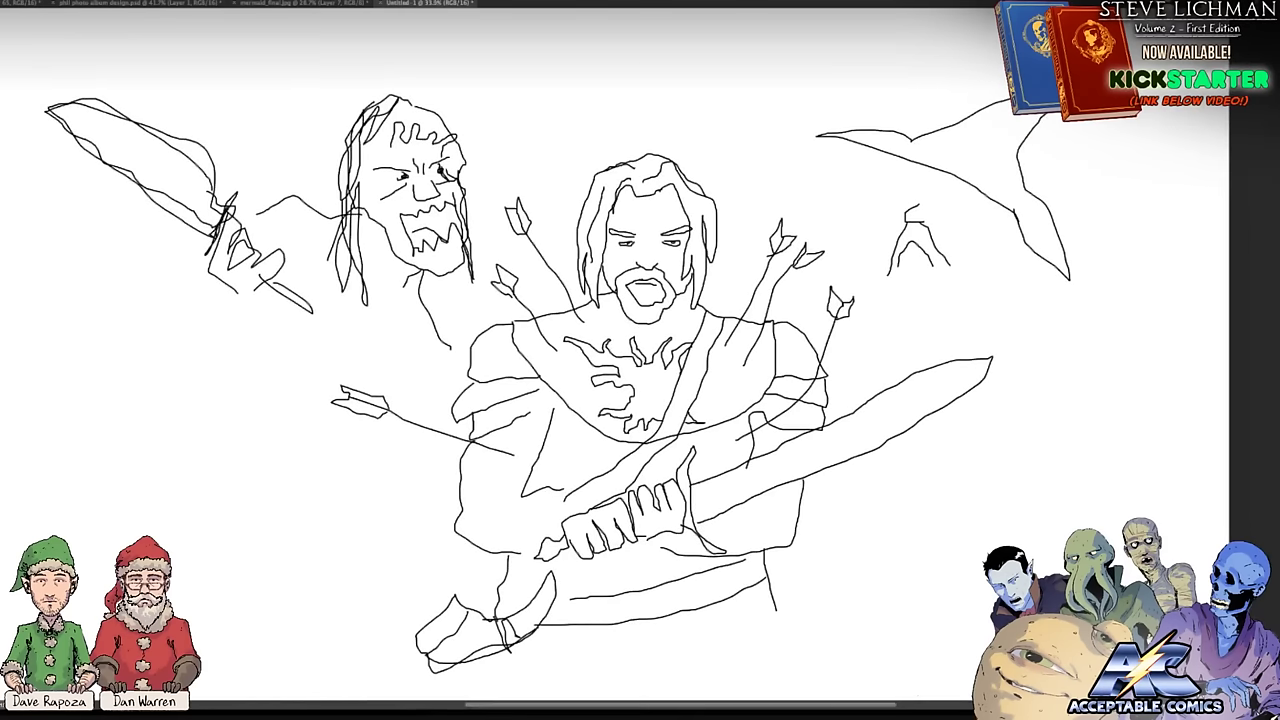
{"action": "scroll", "coordinate": [812, 598], "scroll_direction": "up", "scroll_amount": 2}
{"action": "scroll", "coordinate": [655, 585], "scroll_direction": "down", "scroll_amount": 2}
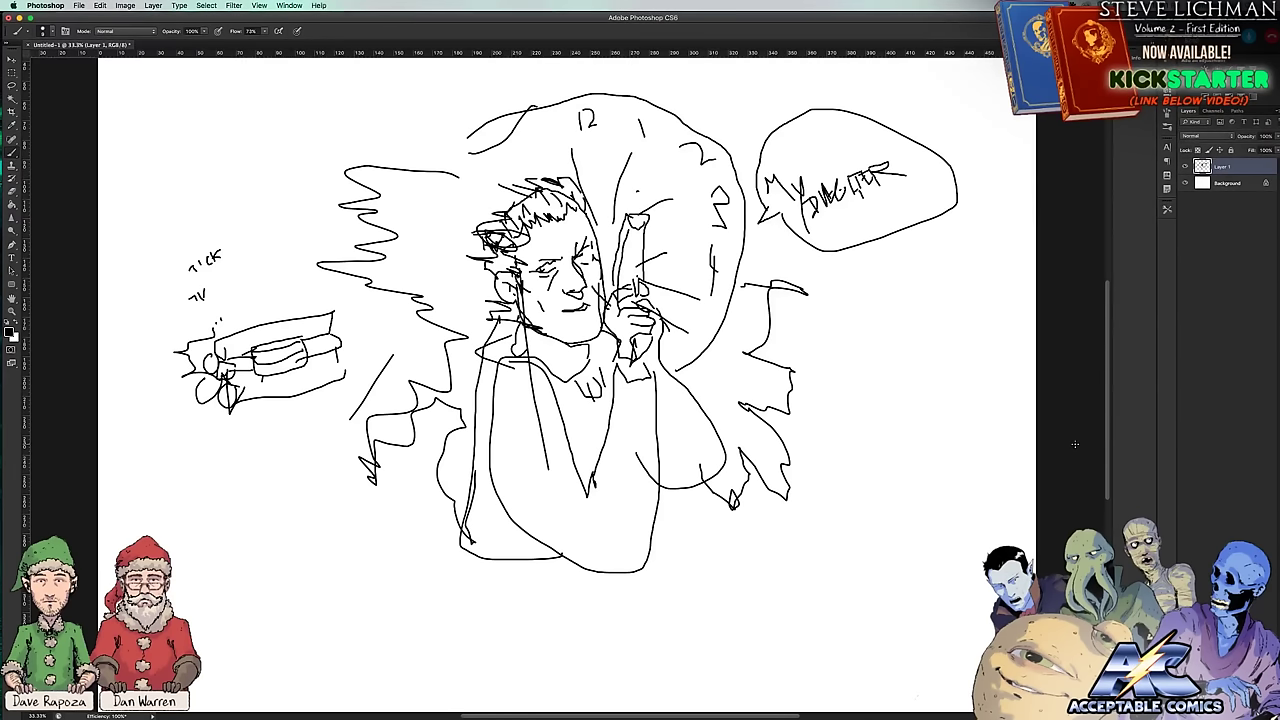
Step: Clear the old sketch from the layer, drop the selection, and outline a new face
{"action": "key", "text": "Delete"}
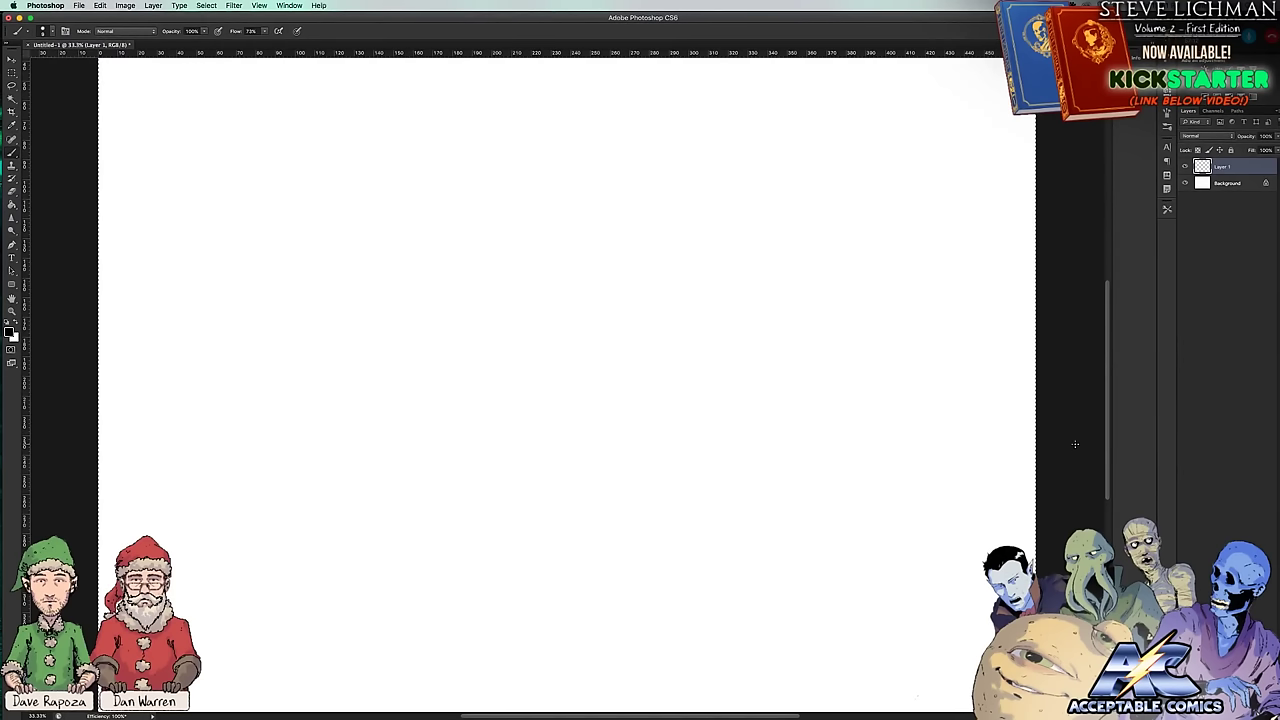
{"action": "key", "text": "ctrl+d"}
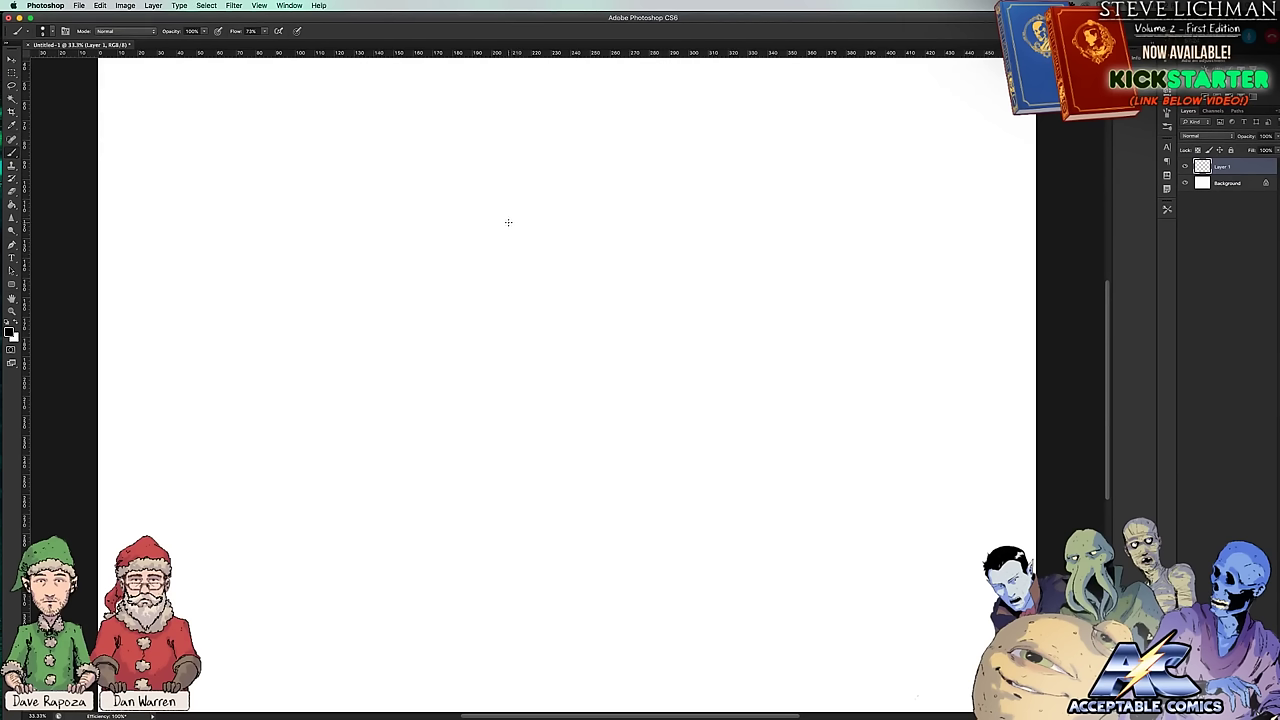
{"action": "mouse_move", "coordinate": [509, 222]}
{"action": "left_mouse_down"}
{"action": "mouse_move", "coordinate": [516, 250]}
{"action": "mouse_move", "coordinate": [567, 273]}
{"action": "mouse_move", "coordinate": [562, 205]}
{"action": "left_mouse_up"}
Step: Draw both eyes, a pupil dot and a nose, with a line from eye toward nose
{"action": "left_click_drag", "start_coordinate": [555, 226], "coordinate": [566, 222]}
{"action": "left_click_drag", "start_coordinate": [519, 224], "coordinate": [561, 214]}
{"action": "left_click_drag", "start_coordinate": [555, 241], "coordinate": [550, 246]}
{"action": "left_click", "coordinate": [547, 226]}
{"action": "mouse_move", "coordinate": [547, 226]}
{"action": "left_mouse_down"}
{"action": "mouse_move", "coordinate": [557, 266]}
{"action": "mouse_move", "coordinate": [499, 241]}
{"action": "mouse_move", "coordinate": [516, 255]}
{"action": "mouse_move", "coordinate": [509, 246]}
{"action": "mouse_move", "coordinate": [515, 284]}
{"action": "left_mouse_up"}
{"action": "scroll", "coordinate": [535, 255], "scroll_direction": "down", "scroll_amount": 5}
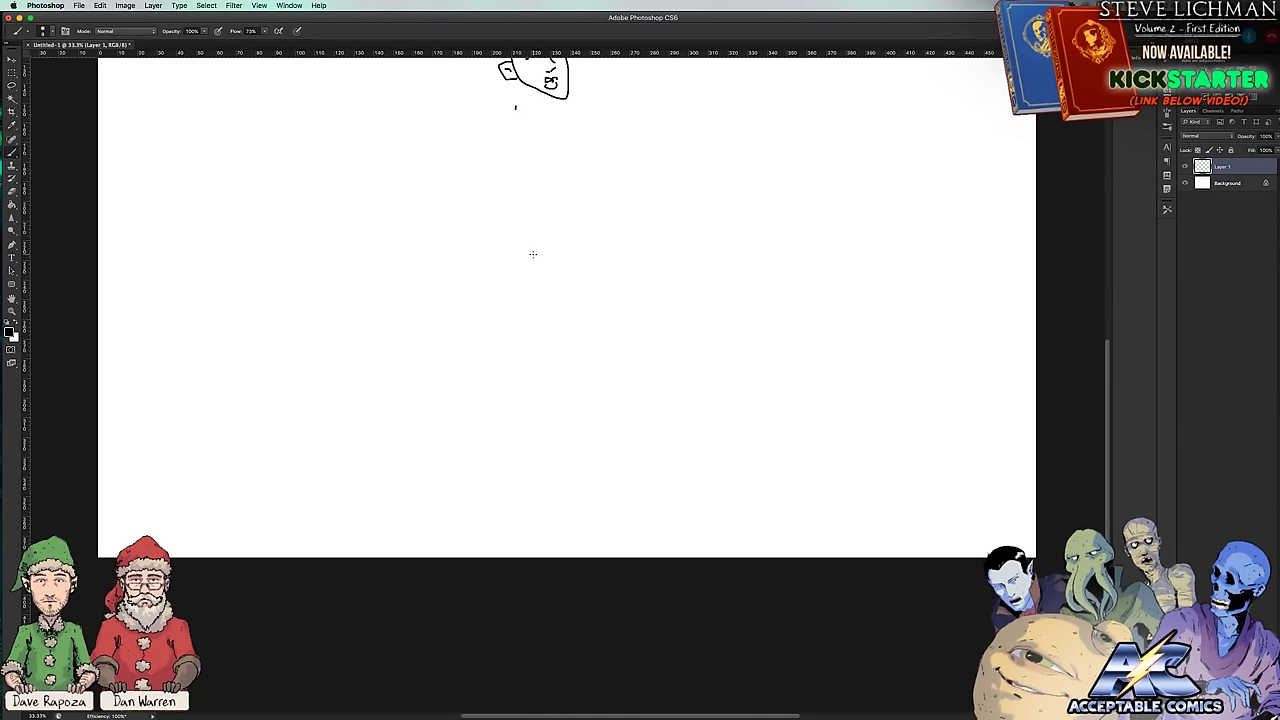
{"action": "scroll", "coordinate": [532, 254], "scroll_direction": "up", "scroll_amount": 8}
Step: Add the cap brim, chin mark and collar, then an arm reaching right to a pointing finger
{"action": "mouse_move", "coordinate": [564, 301]}
{"action": "left_mouse_down"}
{"action": "mouse_move", "coordinate": [568, 326]}
{"action": "mouse_move", "coordinate": [534, 309]}
{"action": "mouse_move", "coordinate": [582, 312]}
{"action": "mouse_move", "coordinate": [550, 302]}
{"action": "mouse_move", "coordinate": [576, 302]}
{"action": "mouse_move", "coordinate": [577, 286]}
{"action": "mouse_move", "coordinate": [515, 283]}
{"action": "mouse_move", "coordinate": [562, 278]}
{"action": "mouse_move", "coordinate": [587, 310]}
{"action": "mouse_move", "coordinate": [570, 318]}
{"action": "left_mouse_up"}
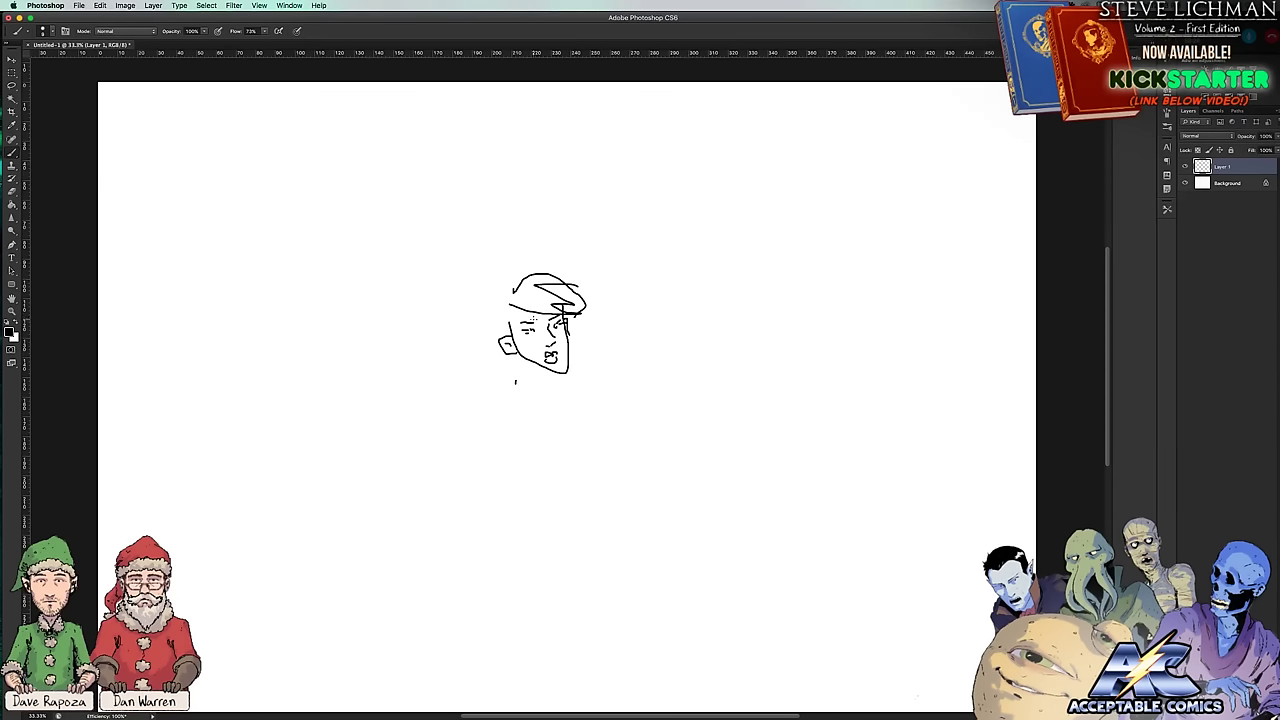
{"action": "mouse_move", "coordinate": [512, 288]}
{"action": "left_mouse_down"}
{"action": "mouse_move", "coordinate": [485, 322]}
{"action": "mouse_move", "coordinate": [508, 323]}
{"action": "mouse_move", "coordinate": [477, 334]}
{"action": "mouse_move", "coordinate": [496, 330]}
{"action": "mouse_move", "coordinate": [512, 372]}
{"action": "mouse_move", "coordinate": [534, 376]}
{"action": "mouse_move", "coordinate": [528, 362]}
{"action": "mouse_move", "coordinate": [542, 394]}
{"action": "mouse_move", "coordinate": [549, 384]}
{"action": "left_mouse_up"}
{"action": "mouse_move", "coordinate": [549, 380]}
{"action": "left_mouse_down"}
{"action": "mouse_move", "coordinate": [560, 401]}
{"action": "mouse_move", "coordinate": [552, 391]}
{"action": "mouse_move", "coordinate": [583, 377]}
{"action": "mouse_move", "coordinate": [562, 412]}
{"action": "mouse_move", "coordinate": [555, 374]}
{"action": "left_mouse_up"}
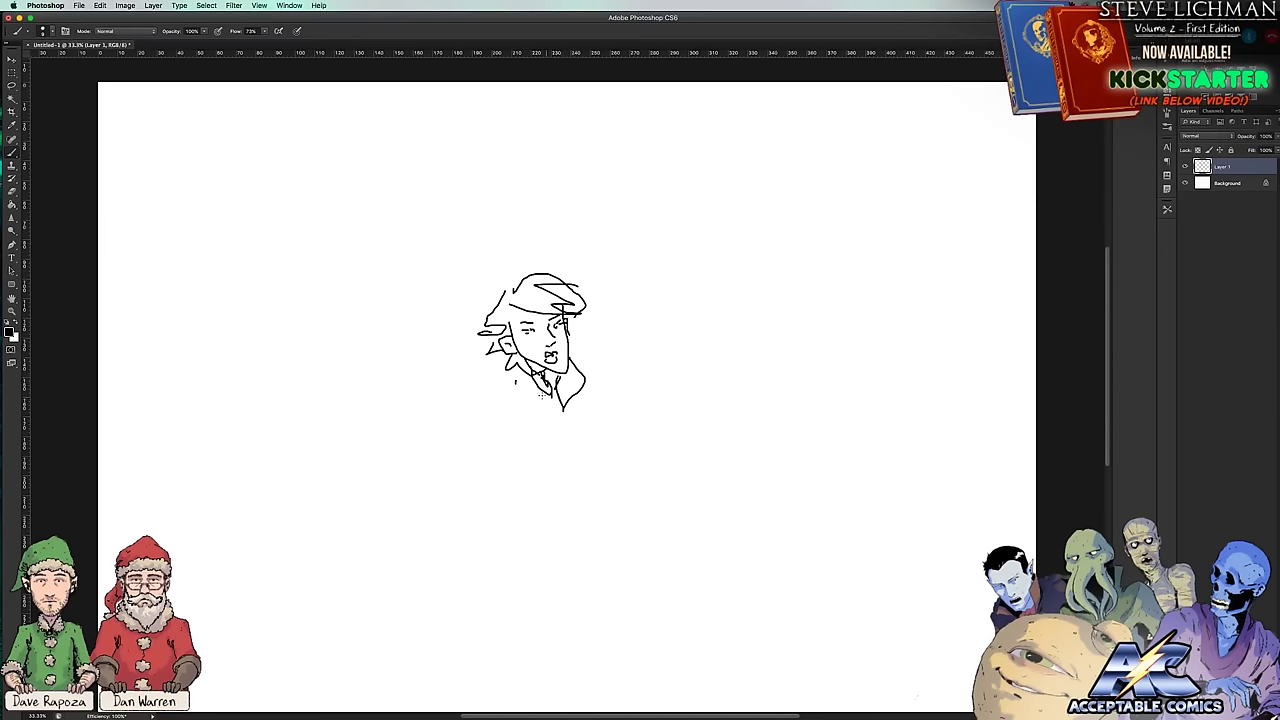
{"action": "mouse_move", "coordinate": [516, 379]}
{"action": "left_mouse_down"}
{"action": "mouse_move", "coordinate": [516, 415]}
{"action": "mouse_move", "coordinate": [545, 411]}
{"action": "mouse_move", "coordinate": [541, 438]}
{"action": "mouse_move", "coordinate": [567, 456]}
{"action": "mouse_move", "coordinate": [542, 422]}
{"action": "mouse_move", "coordinate": [542, 382]}
{"action": "mouse_move", "coordinate": [557, 430]}
{"action": "left_mouse_up"}
{"action": "mouse_move", "coordinate": [566, 353]}
{"action": "left_mouse_down"}
{"action": "mouse_move", "coordinate": [678, 310]}
{"action": "mouse_move", "coordinate": [652, 348]}
{"action": "mouse_move", "coordinate": [640, 332]}
{"action": "mouse_move", "coordinate": [667, 337]}
{"action": "mouse_move", "coordinate": [596, 382]}
{"action": "mouse_move", "coordinate": [625, 368]}
{"action": "left_mouse_up"}
{"action": "mouse_move", "coordinate": [681, 311]}
{"action": "left_mouse_down"}
{"action": "mouse_move", "coordinate": [727, 299]}
{"action": "mouse_move", "coordinate": [677, 330]}
{"action": "left_mouse_up"}
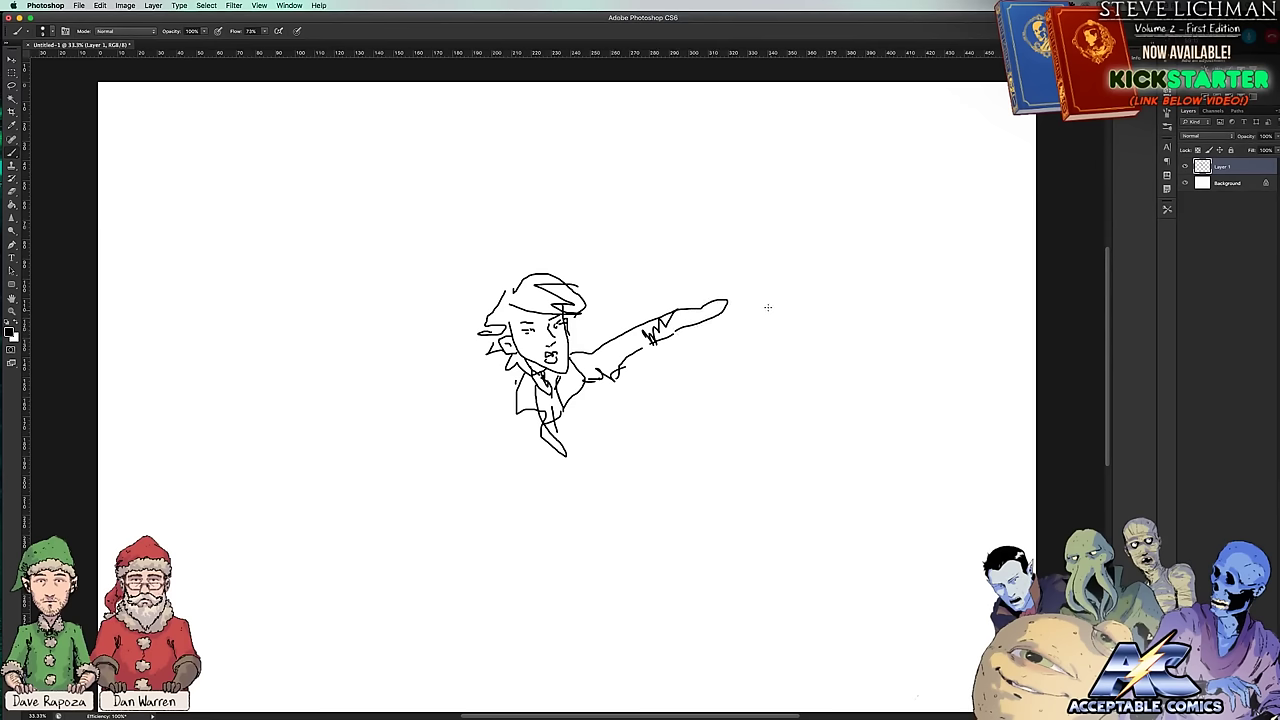
Step: Extend and rework the pointing hand to the right, then add a curving lower-body line
{"action": "mouse_move", "coordinate": [730, 297]}
{"action": "left_mouse_down"}
{"action": "mouse_move", "coordinate": [758, 289]}
{"action": "mouse_move", "coordinate": [744, 315]}
{"action": "mouse_move", "coordinate": [684, 291]}
{"action": "mouse_move", "coordinate": [722, 299]}
{"action": "left_mouse_up"}
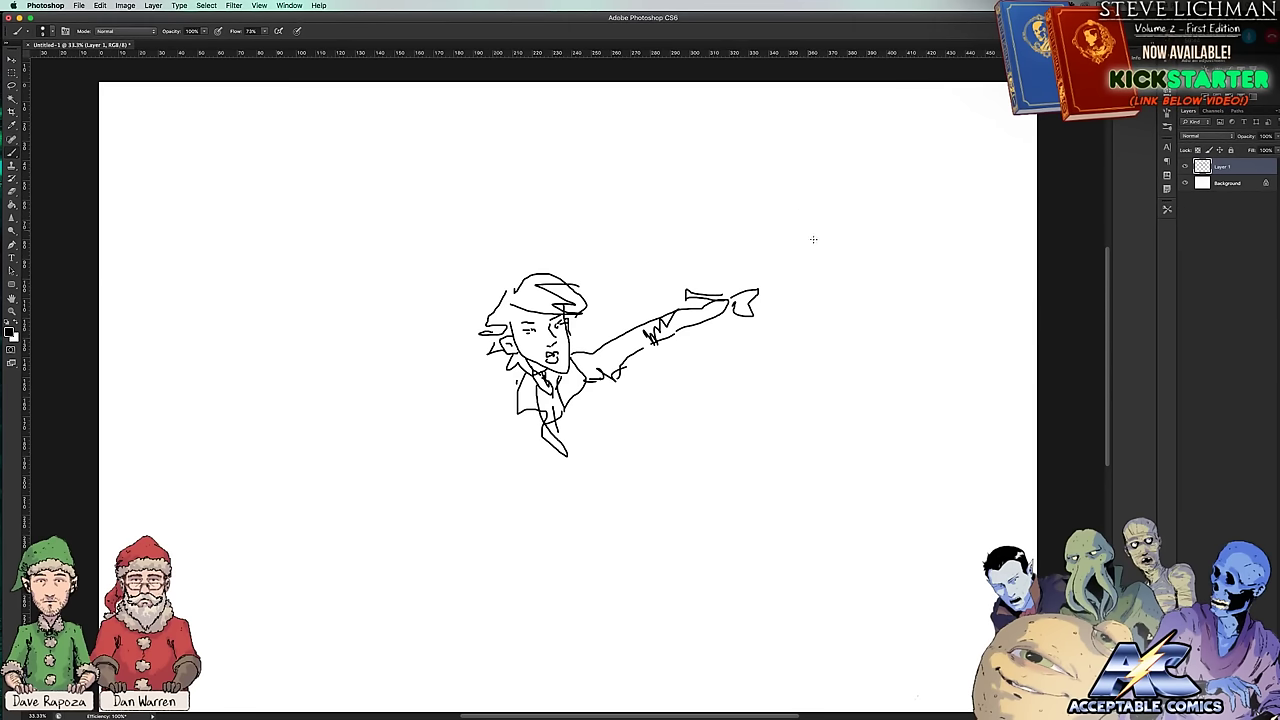
{"action": "mouse_move", "coordinate": [760, 294]}
{"action": "left_mouse_down"}
{"action": "mouse_move", "coordinate": [744, 334]}
{"action": "mouse_move", "coordinate": [762, 293]}
{"action": "mouse_move", "coordinate": [749, 289]}
{"action": "mouse_move", "coordinate": [762, 316]}
{"action": "mouse_move", "coordinate": [918, 339]}
{"action": "mouse_move", "coordinate": [858, 312]}
{"action": "mouse_move", "coordinate": [770, 300]}
{"action": "left_mouse_up"}
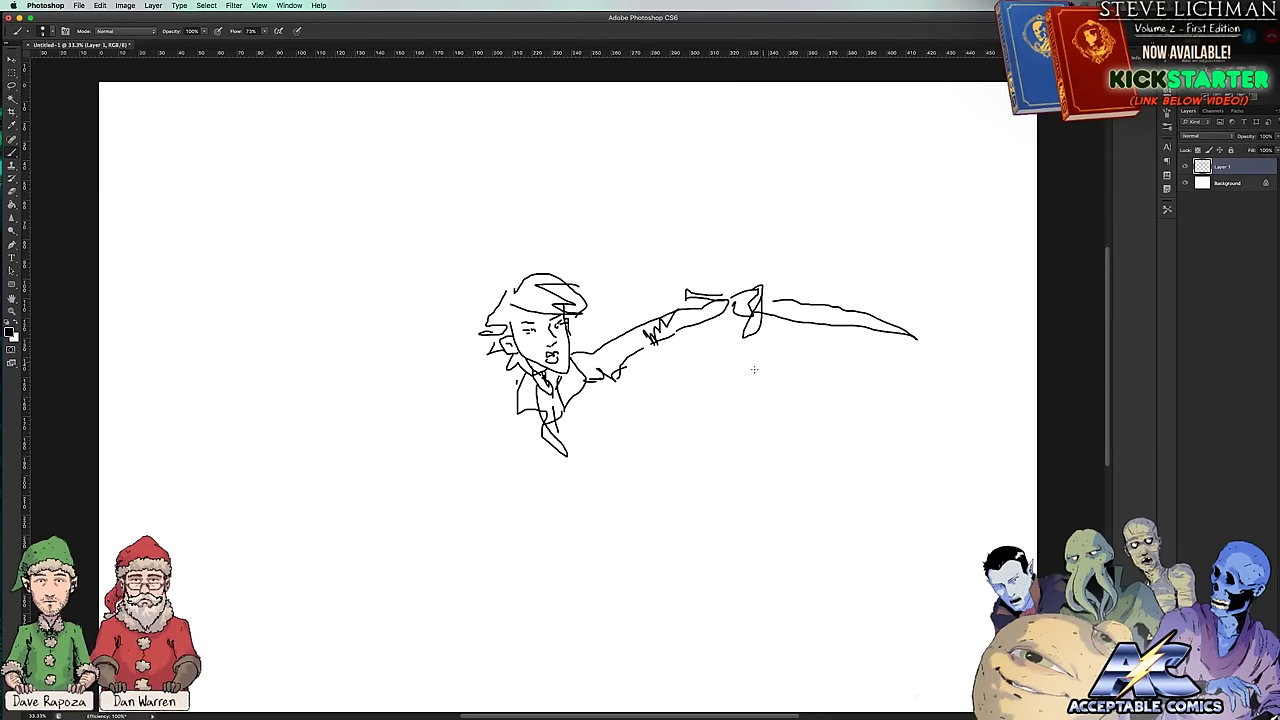
{"action": "mouse_move", "coordinate": [607, 380]}
{"action": "left_mouse_down"}
{"action": "mouse_move", "coordinate": [626, 445]}
{"action": "mouse_move", "coordinate": [667, 456]}
{"action": "mouse_move", "coordinate": [749, 406]}
{"action": "mouse_move", "coordinate": [852, 416]}
{"action": "mouse_move", "coordinate": [752, 393]}
{"action": "mouse_move", "coordinate": [661, 423]}
{"action": "mouse_move", "coordinate": [647, 441]}
{"action": "mouse_move", "coordinate": [663, 469]}
{"action": "mouse_move", "coordinate": [652, 435]}
{"action": "mouse_move", "coordinate": [665, 448]}
{"action": "mouse_move", "coordinate": [635, 470]}
{"action": "mouse_move", "coordinate": [596, 471]}
{"action": "mouse_move", "coordinate": [587, 440]}
{"action": "left_mouse_up"}
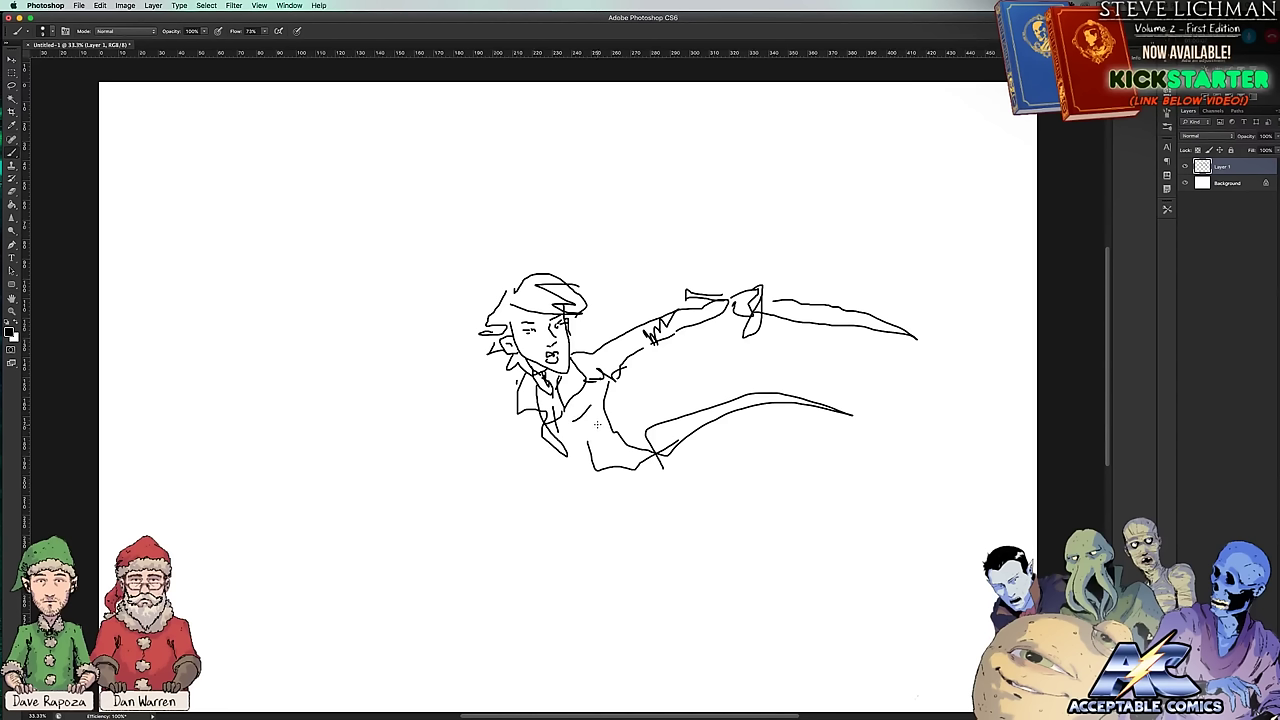
Step: Add short lower-body strokes and outline the bent leg extending toward the foot
{"action": "mouse_move", "coordinate": [594, 424]}
{"action": "left_mouse_down"}
{"action": "mouse_move", "coordinate": [564, 452]}
{"action": "mouse_move", "coordinate": [631, 453]}
{"action": "left_mouse_up"}
{"action": "mouse_move", "coordinate": [606, 437]}
{"action": "left_mouse_down"}
{"action": "mouse_move", "coordinate": [583, 469]}
{"action": "mouse_move", "coordinate": [607, 489]}
{"action": "left_mouse_up"}
{"action": "mouse_move", "coordinate": [620, 473]}
{"action": "left_mouse_down"}
{"action": "mouse_move", "coordinate": [549, 526]}
{"action": "mouse_move", "coordinate": [546, 566]}
{"action": "mouse_move", "coordinate": [599, 554]}
{"action": "mouse_move", "coordinate": [676, 509]}
{"action": "mouse_move", "coordinate": [694, 495]}
{"action": "mouse_move", "coordinate": [662, 461]}
{"action": "left_mouse_up"}
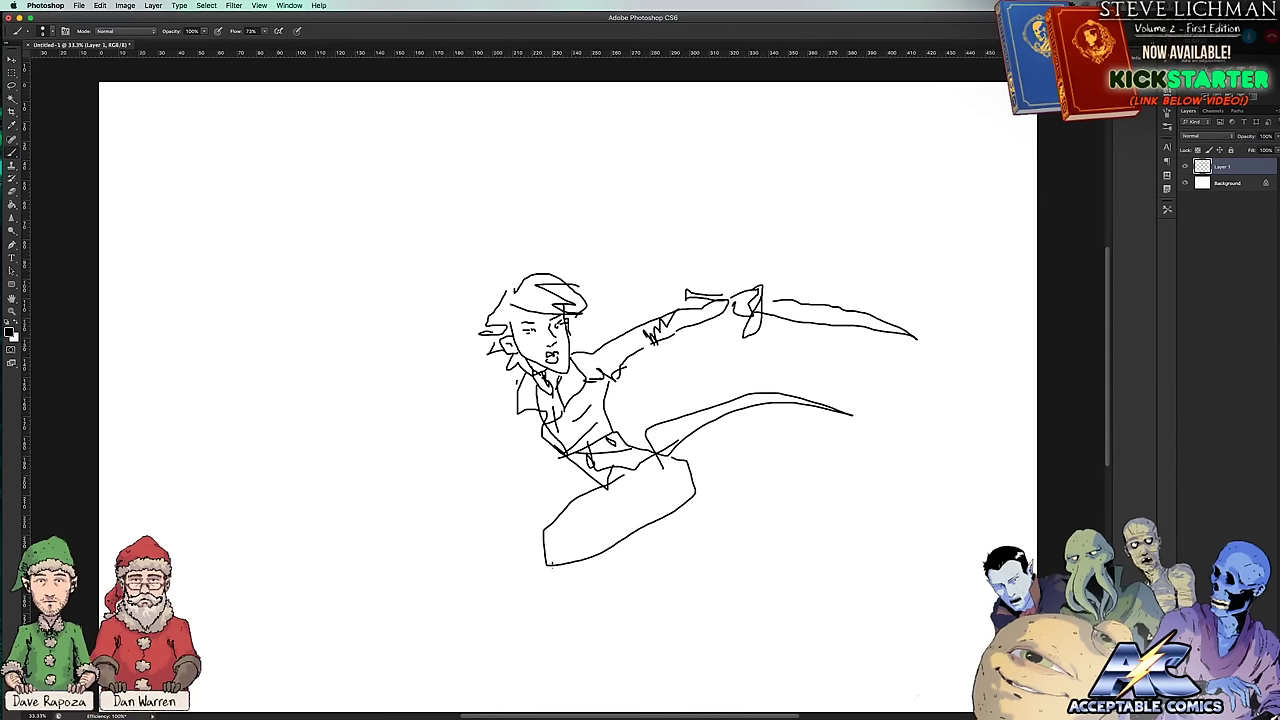
{"action": "mouse_move", "coordinate": [548, 566]}
{"action": "left_mouse_down"}
{"action": "mouse_move", "coordinate": [709, 528]}
{"action": "mouse_move", "coordinate": [741, 559]}
{"action": "mouse_move", "coordinate": [745, 548]}
{"action": "mouse_move", "coordinate": [708, 507]}
{"action": "mouse_move", "coordinate": [684, 529]}
{"action": "mouse_move", "coordinate": [619, 528]}
{"action": "left_mouse_up"}
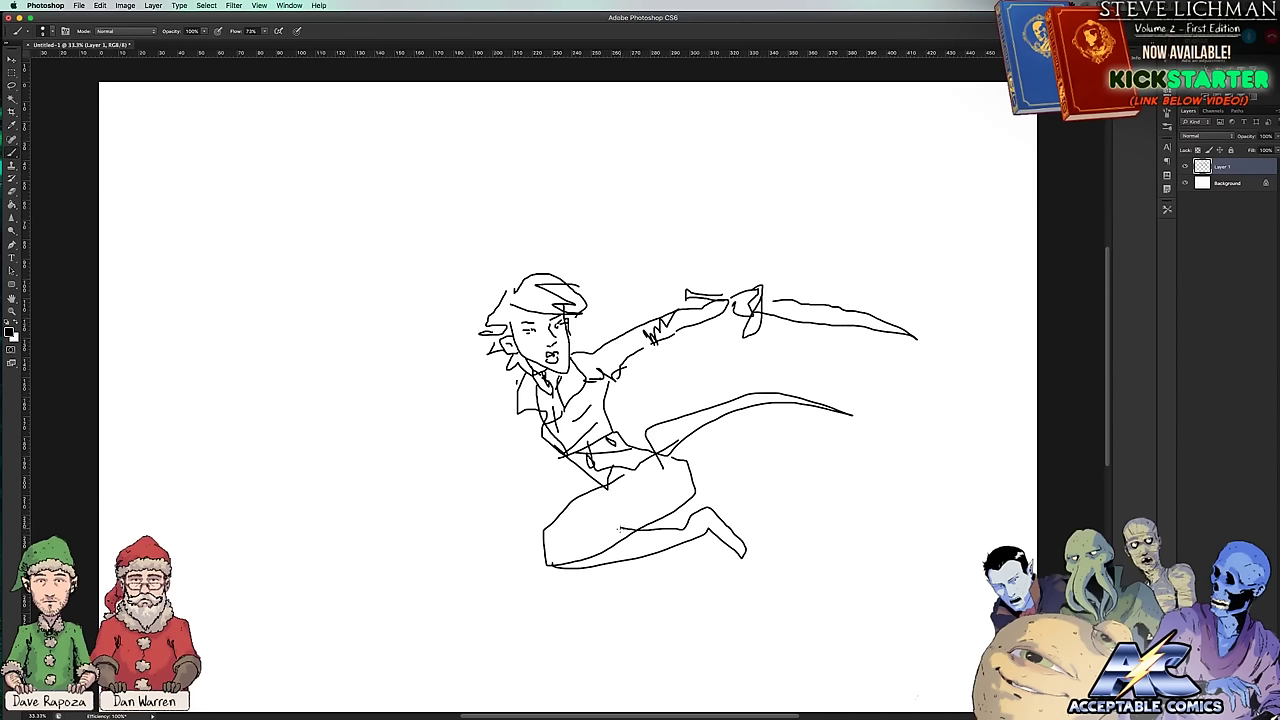
Step: Draw diagonal and horizontal hip lines, a looping coat tail, and a second arm reaching left
{"action": "left_click_drag", "start_coordinate": [589, 485], "coordinate": [679, 523]}
{"action": "left_click_drag", "start_coordinate": [622, 481], "coordinate": [691, 488]}
{"action": "mouse_move", "coordinate": [632, 444]}
{"action": "left_mouse_down"}
{"action": "mouse_move", "coordinate": [828, 508]}
{"action": "mouse_move", "coordinate": [640, 438]}
{"action": "mouse_move", "coordinate": [641, 464]}
{"action": "mouse_move", "coordinate": [615, 470]}
{"action": "mouse_move", "coordinate": [592, 504]}
{"action": "left_mouse_up"}
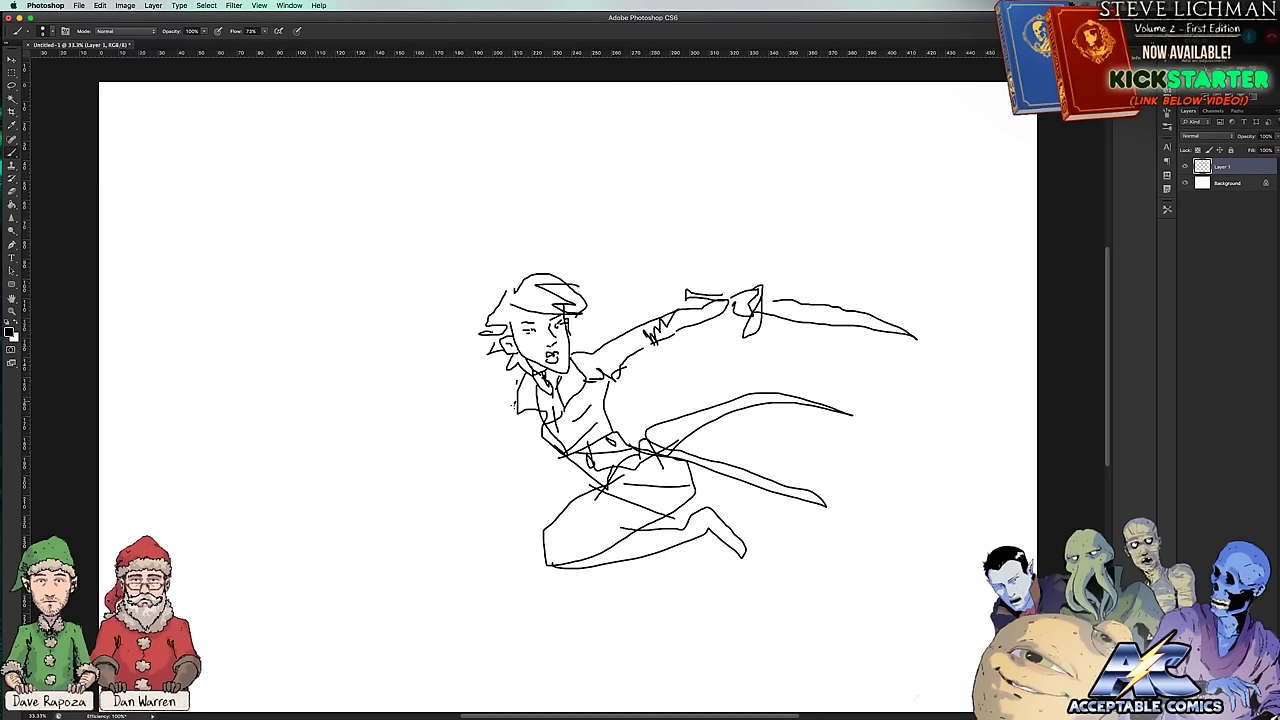
{"action": "mouse_move", "coordinate": [514, 400]}
{"action": "left_mouse_down"}
{"action": "mouse_move", "coordinate": [502, 444]}
{"action": "mouse_move", "coordinate": [453, 419]}
{"action": "mouse_move", "coordinate": [445, 444]}
{"action": "mouse_move", "coordinate": [500, 484]}
{"action": "mouse_move", "coordinate": [530, 476]}
{"action": "mouse_move", "coordinate": [539, 430]}
{"action": "left_mouse_up"}
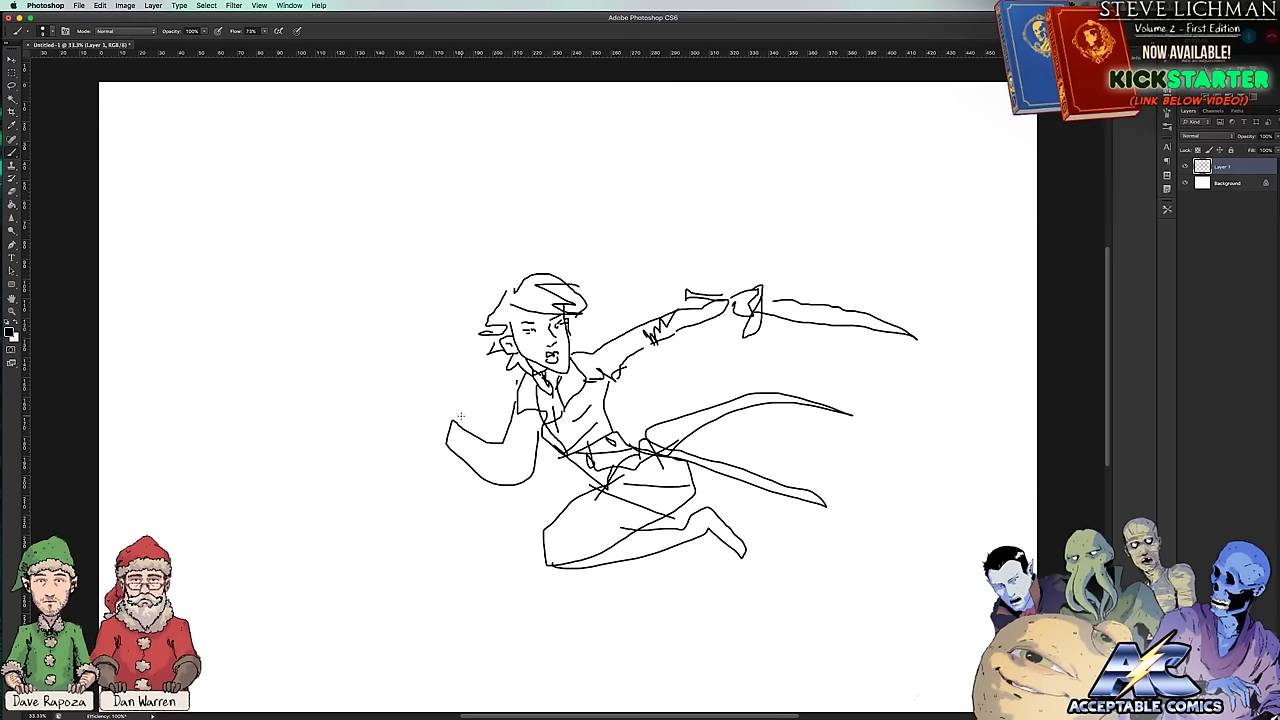
Step: Sketch the left hand's fingers, a long sweeping leg with an under-knee line, and flowing arm strokes
{"action": "mouse_move", "coordinate": [454, 420]}
{"action": "left_mouse_down"}
{"action": "mouse_move", "coordinate": [445, 404]}
{"action": "mouse_move", "coordinate": [434, 418]}
{"action": "mouse_move", "coordinate": [413, 410]}
{"action": "mouse_move", "coordinate": [424, 435]}
{"action": "mouse_move", "coordinate": [410, 448]}
{"action": "mouse_move", "coordinate": [444, 432]}
{"action": "mouse_move", "coordinate": [507, 471]}
{"action": "left_mouse_up"}
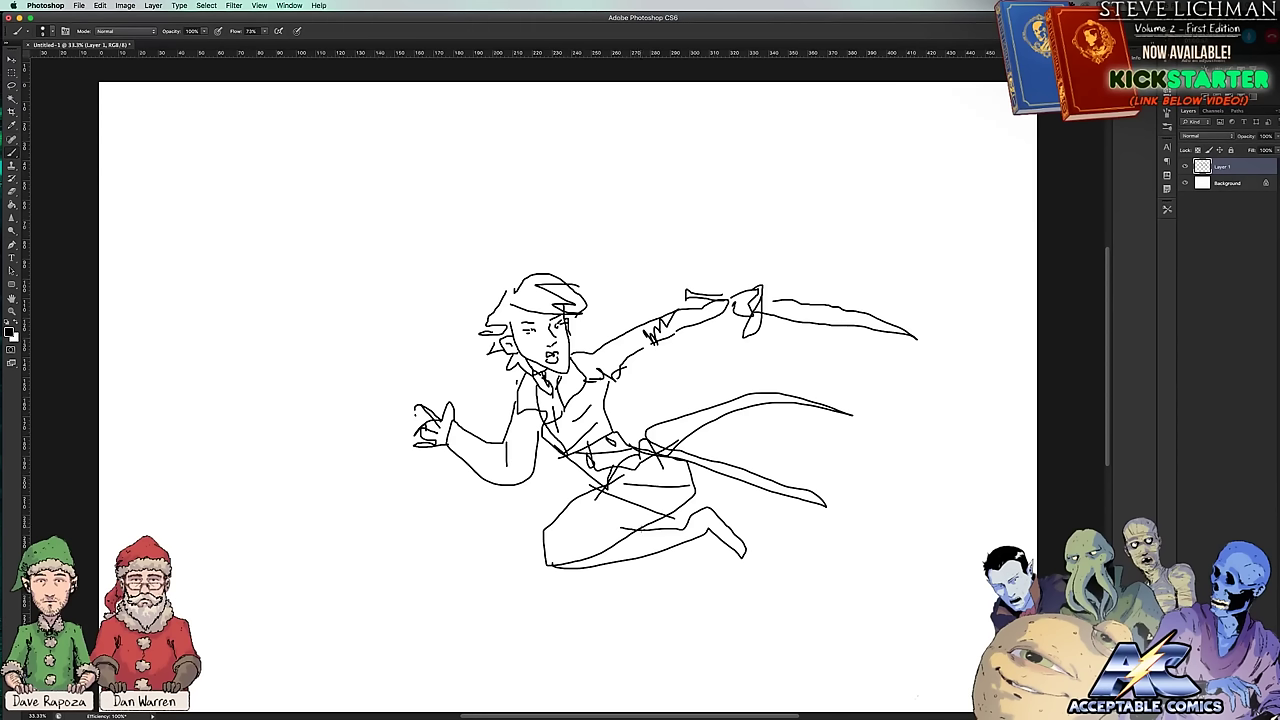
{"action": "mouse_move", "coordinate": [641, 552]}
{"action": "left_mouse_down"}
{"action": "mouse_move", "coordinate": [734, 607]}
{"action": "mouse_move", "coordinate": [906, 647]}
{"action": "mouse_move", "coordinate": [913, 636]}
{"action": "mouse_move", "coordinate": [852, 601]}
{"action": "mouse_move", "coordinate": [823, 605]}
{"action": "mouse_move", "coordinate": [724, 564]}
{"action": "mouse_move", "coordinate": [690, 502]}
{"action": "left_mouse_up"}
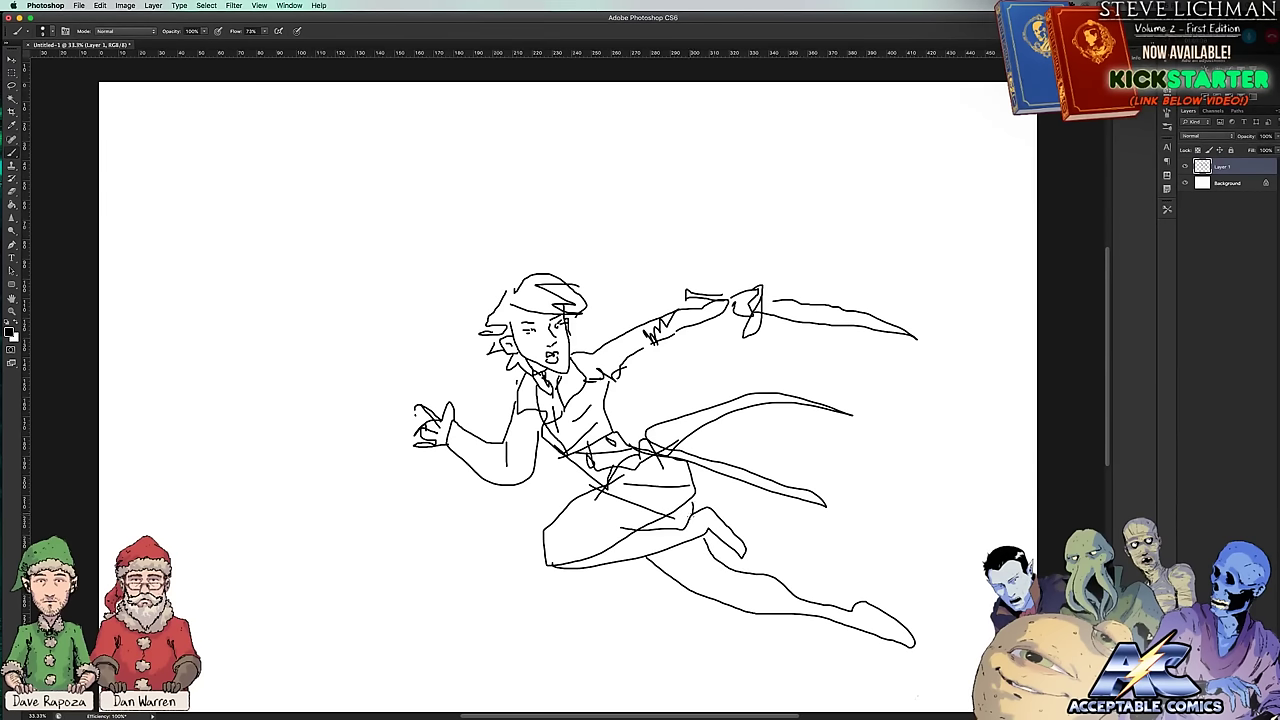
{"action": "left_click_drag", "start_coordinate": [719, 571], "coordinate": [651, 553]}
{"action": "mouse_move", "coordinate": [626, 368]}
{"action": "left_mouse_down"}
{"action": "mouse_move", "coordinate": [716, 374]}
{"action": "mouse_move", "coordinate": [812, 352]}
{"action": "mouse_move", "coordinate": [709, 394]}
{"action": "mouse_move", "coordinate": [652, 388]}
{"action": "mouse_move", "coordinate": [662, 430]}
{"action": "mouse_move", "coordinate": [641, 418]}
{"action": "mouse_move", "coordinate": [752, 392]}
{"action": "left_mouse_up"}
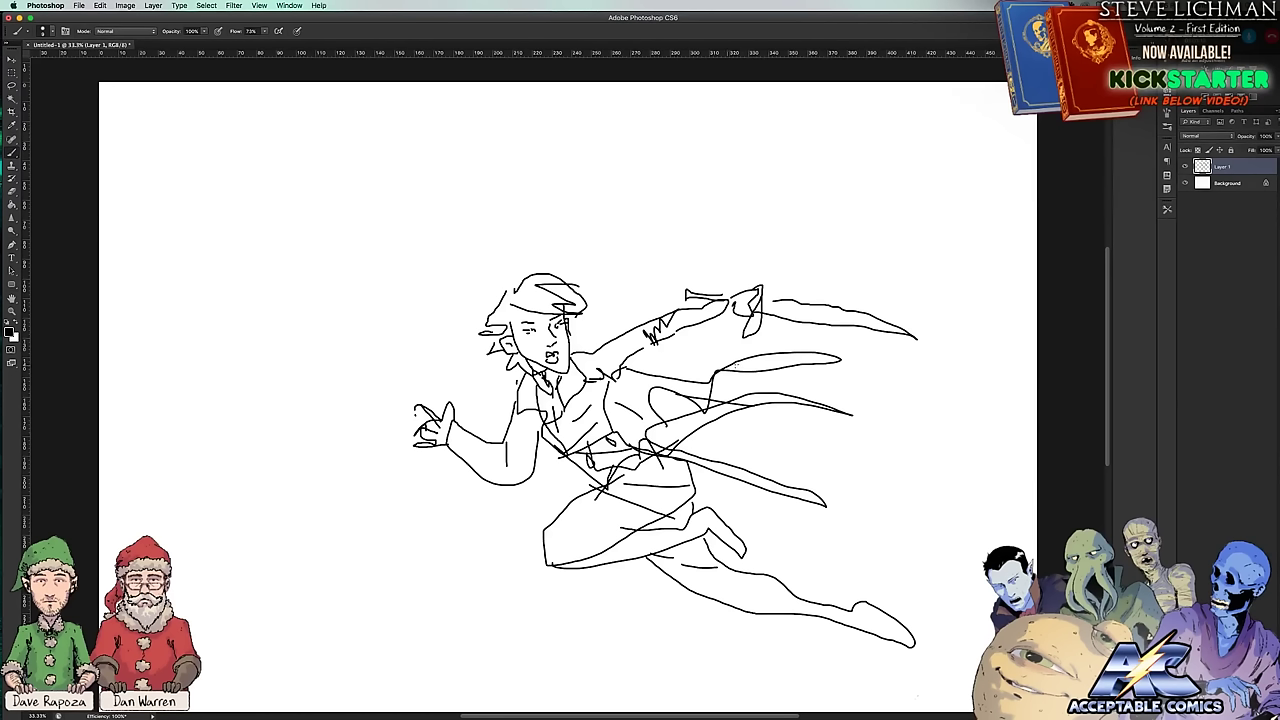
{"action": "left_click_drag", "start_coordinate": [754, 348], "coordinate": [632, 358]}
Step: Draw wavy hair to the left, long curving strokes below the hand and arm, and a jagged stroke by the leg
{"action": "mouse_move", "coordinate": [484, 184]}
{"action": "left_mouse_down"}
{"action": "mouse_move", "coordinate": [459, 204]}
{"action": "mouse_move", "coordinate": [458, 255]}
{"action": "mouse_move", "coordinate": [396, 280]}
{"action": "mouse_move", "coordinate": [373, 347]}
{"action": "mouse_move", "coordinate": [438, 400]}
{"action": "mouse_move", "coordinate": [371, 348]}
{"action": "mouse_move", "coordinate": [411, 338]}
{"action": "mouse_move", "coordinate": [398, 311]}
{"action": "mouse_move", "coordinate": [424, 286]}
{"action": "mouse_move", "coordinate": [504, 292]}
{"action": "mouse_move", "coordinate": [476, 280]}
{"action": "left_mouse_up"}
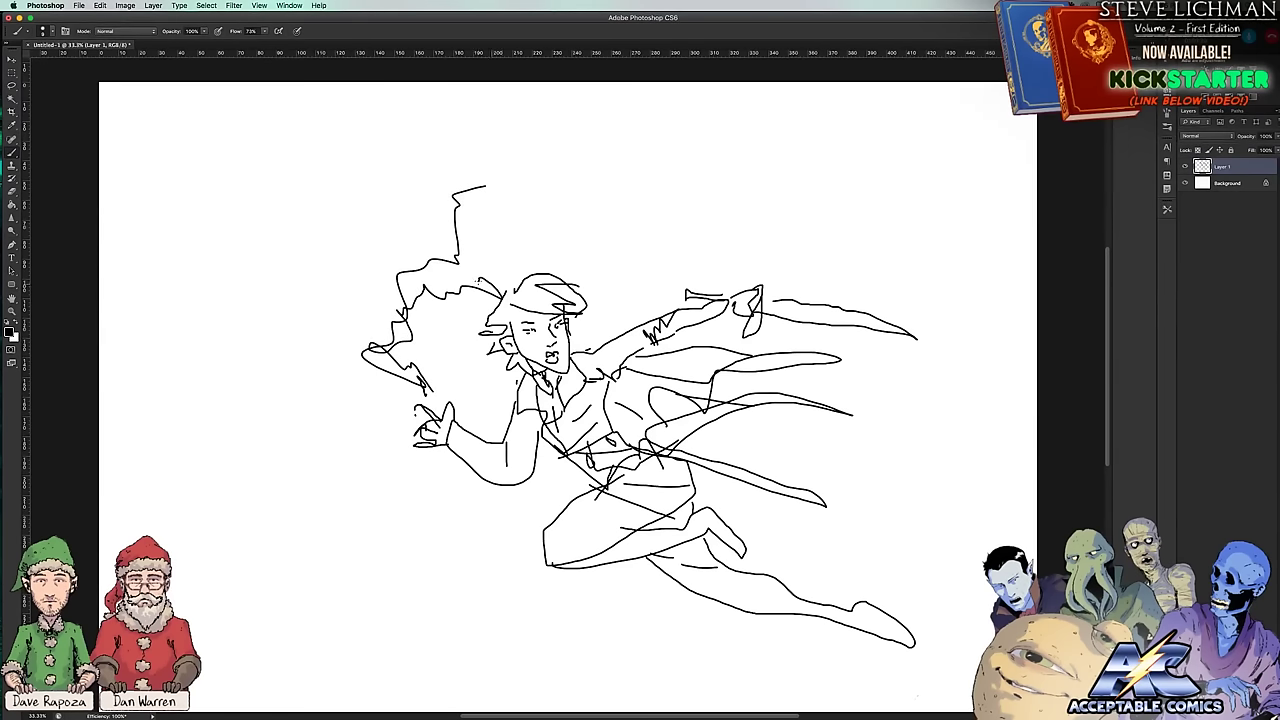
{"action": "left_click_drag", "start_coordinate": [471, 236], "coordinate": [520, 206]}
{"action": "mouse_move", "coordinate": [397, 418]}
{"action": "left_mouse_down"}
{"action": "mouse_move", "coordinate": [367, 498]}
{"action": "mouse_move", "coordinate": [376, 545]}
{"action": "mouse_move", "coordinate": [428, 584]}
{"action": "mouse_move", "coordinate": [420, 650]}
{"action": "mouse_move", "coordinate": [456, 642]}
{"action": "mouse_move", "coordinate": [393, 615]}
{"action": "left_mouse_up"}
{"action": "mouse_move", "coordinate": [446, 452]}
{"action": "left_mouse_down"}
{"action": "mouse_move", "coordinate": [494, 506]}
{"action": "mouse_move", "coordinate": [478, 525]}
{"action": "mouse_move", "coordinate": [485, 567]}
{"action": "mouse_move", "coordinate": [571, 605]}
{"action": "mouse_move", "coordinate": [644, 572]}
{"action": "left_mouse_up"}
{"action": "mouse_move", "coordinate": [754, 524]}
{"action": "left_mouse_down"}
{"action": "mouse_move", "coordinate": [807, 530]}
{"action": "mouse_move", "coordinate": [879, 478]}
{"action": "mouse_move", "coordinate": [950, 585]}
{"action": "left_mouse_up"}
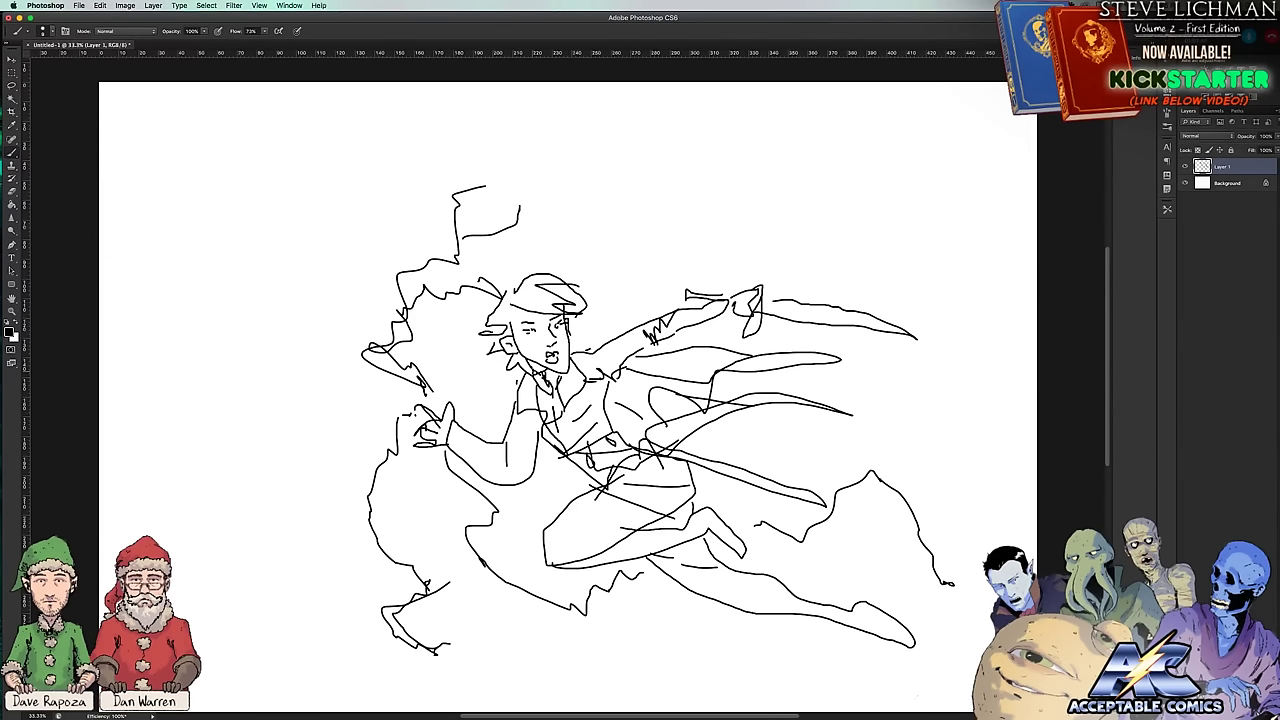
Step: Add a collar mark, the face's right side, hair strands, and a curve from face into torso
{"action": "left_click_drag", "start_coordinate": [522, 371], "coordinate": [536, 379]}
{"action": "mouse_move", "coordinate": [575, 326]}
{"action": "left_mouse_down"}
{"action": "mouse_move", "coordinate": [598, 297]}
{"action": "mouse_move", "coordinate": [560, 211]}
{"action": "mouse_move", "coordinate": [584, 186]}
{"action": "mouse_move", "coordinate": [626, 187]}
{"action": "mouse_move", "coordinate": [584, 236]}
{"action": "mouse_move", "coordinate": [597, 236]}
{"action": "mouse_move", "coordinate": [616, 277]}
{"action": "mouse_move", "coordinate": [618, 315]}
{"action": "mouse_move", "coordinate": [570, 328]}
{"action": "left_mouse_up"}
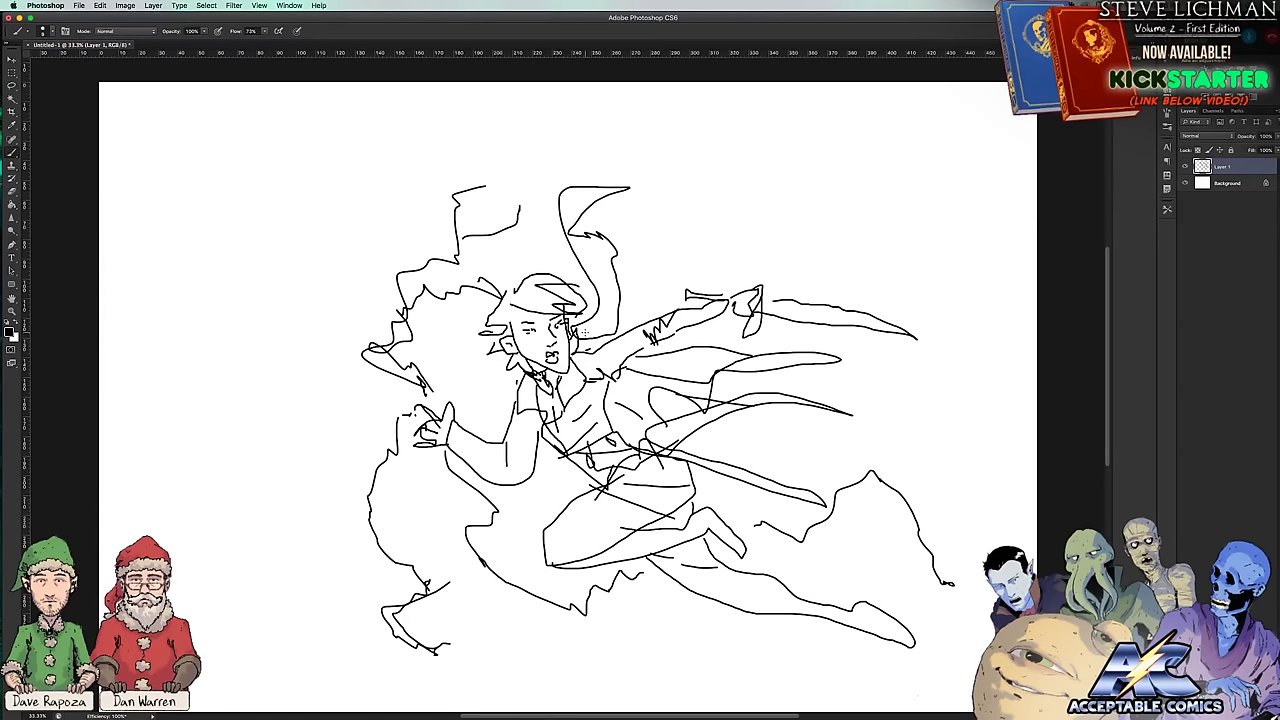
{"action": "left_click_drag", "start_coordinate": [582, 328], "coordinate": [615, 314]}
{"action": "scroll", "coordinate": [612, 318], "scroll_direction": "left", "scroll_amount": 2}
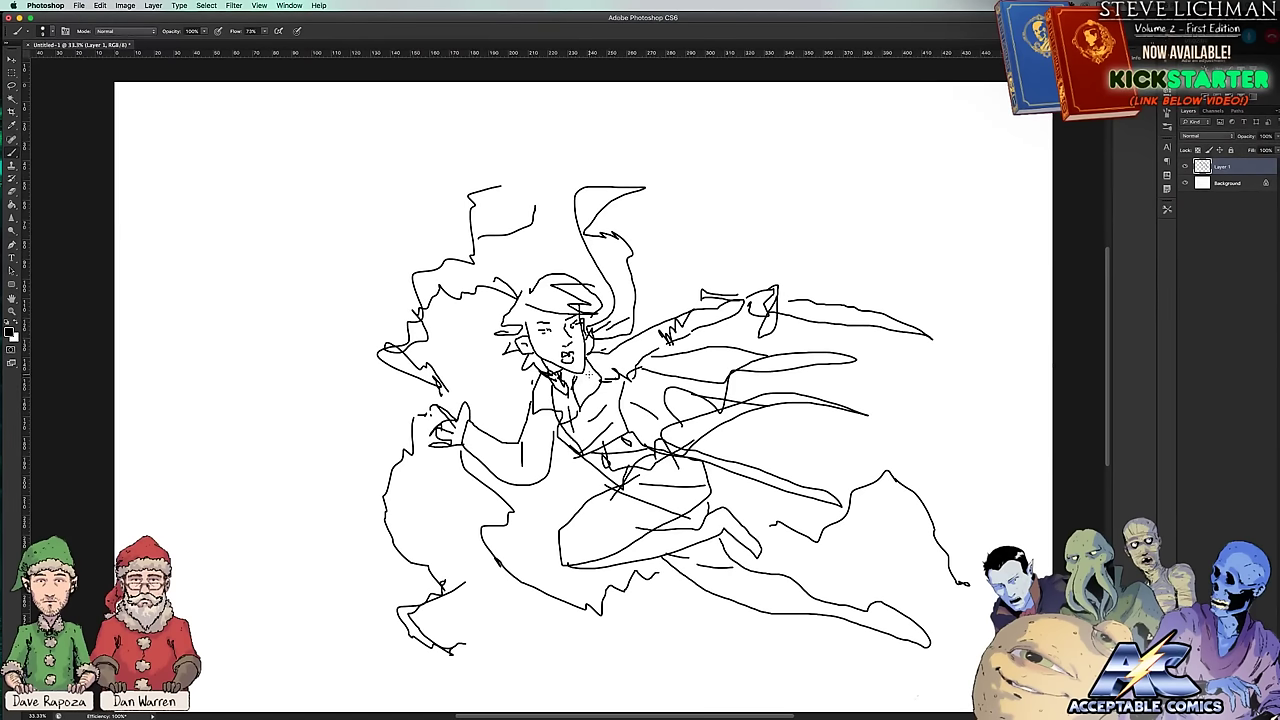
{"action": "mouse_move", "coordinate": [590, 372]}
{"action": "left_mouse_down"}
{"action": "mouse_move", "coordinate": [585, 411]}
{"action": "mouse_move", "coordinate": [552, 411]}
{"action": "mouse_move", "coordinate": [552, 428]}
{"action": "mouse_move", "coordinate": [563, 461]}
{"action": "mouse_move", "coordinate": [612, 494]}
{"action": "left_mouse_up"}
Step: Outline an oval head left of the figure with a nose line and its left side
{"action": "mouse_move", "coordinate": [295, 247]}
{"action": "left_mouse_down"}
{"action": "mouse_move", "coordinate": [262, 230]}
{"action": "mouse_move", "coordinate": [243, 246]}
{"action": "mouse_move", "coordinate": [239, 317]}
{"action": "mouse_move", "coordinate": [300, 363]}
{"action": "mouse_move", "coordinate": [326, 300]}
{"action": "mouse_move", "coordinate": [322, 268]}
{"action": "mouse_move", "coordinate": [286, 237]}
{"action": "left_mouse_up"}
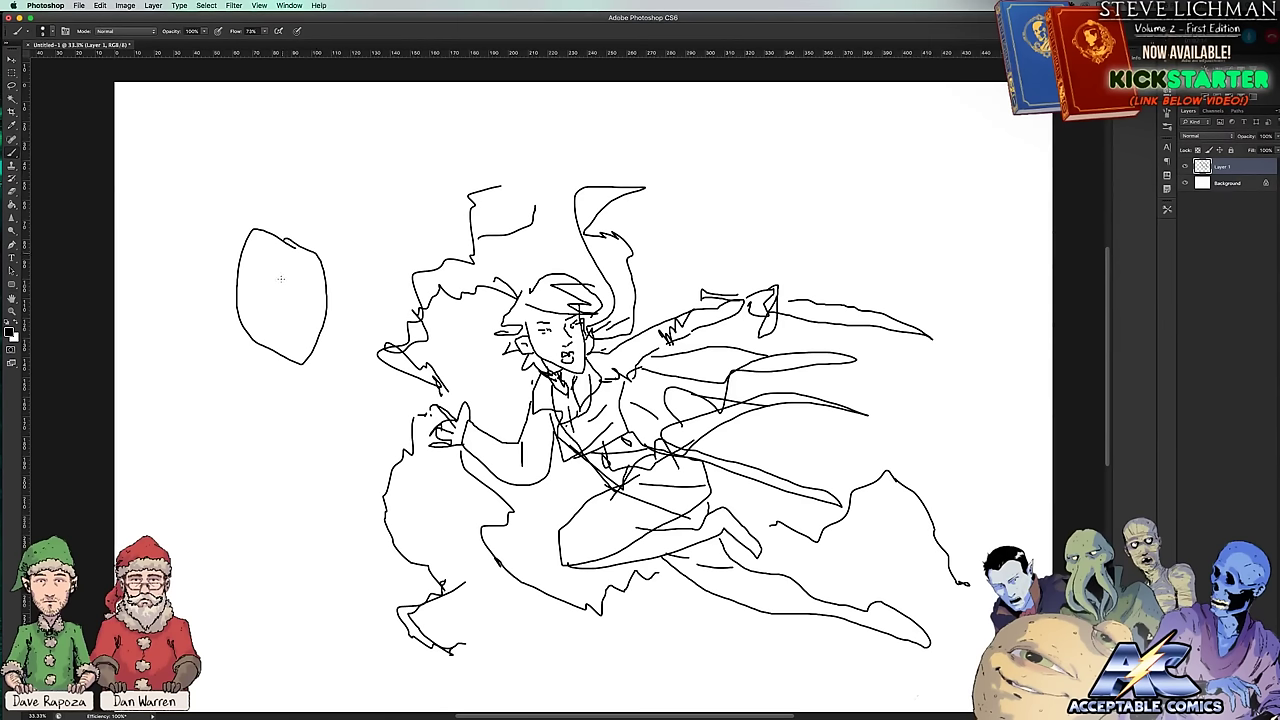
{"action": "mouse_move", "coordinate": [270, 306]}
{"action": "left_mouse_down"}
{"action": "mouse_move", "coordinate": [272, 280]}
{"action": "mouse_move", "coordinate": [300, 280]}
{"action": "mouse_move", "coordinate": [306, 321]}
{"action": "mouse_move", "coordinate": [286, 313]}
{"action": "mouse_move", "coordinate": [280, 334]}
{"action": "mouse_move", "coordinate": [307, 325]}
{"action": "left_mouse_up"}
{"action": "scroll", "coordinate": [272, 357], "scroll_direction": "left", "scroll_amount": 2}
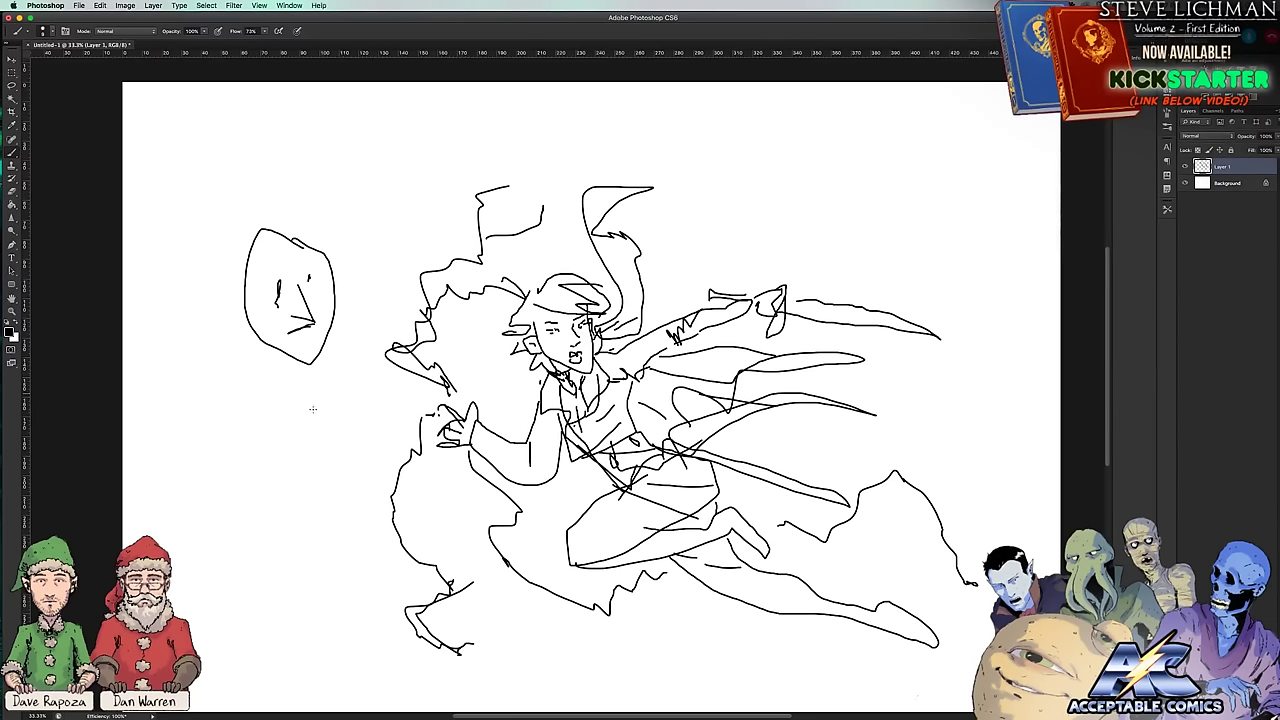
{"action": "left_click_drag", "start_coordinate": [245, 263], "coordinate": [264, 307]}
Step: Draw two wings on the oval head, a curve beneath it, and a round head below
{"action": "mouse_move", "coordinate": [243, 255]}
{"action": "left_mouse_down"}
{"action": "mouse_move", "coordinate": [211, 197]}
{"action": "mouse_move", "coordinate": [129, 246]}
{"action": "mouse_move", "coordinate": [185, 247]}
{"action": "mouse_move", "coordinate": [200, 285]}
{"action": "mouse_move", "coordinate": [238, 288]}
{"action": "mouse_move", "coordinate": [246, 314]}
{"action": "mouse_move", "coordinate": [217, 314]}
{"action": "mouse_move", "coordinate": [189, 285]}
{"action": "mouse_move", "coordinate": [182, 294]}
{"action": "mouse_move", "coordinate": [181, 347]}
{"action": "mouse_move", "coordinate": [236, 325]}
{"action": "left_mouse_up"}
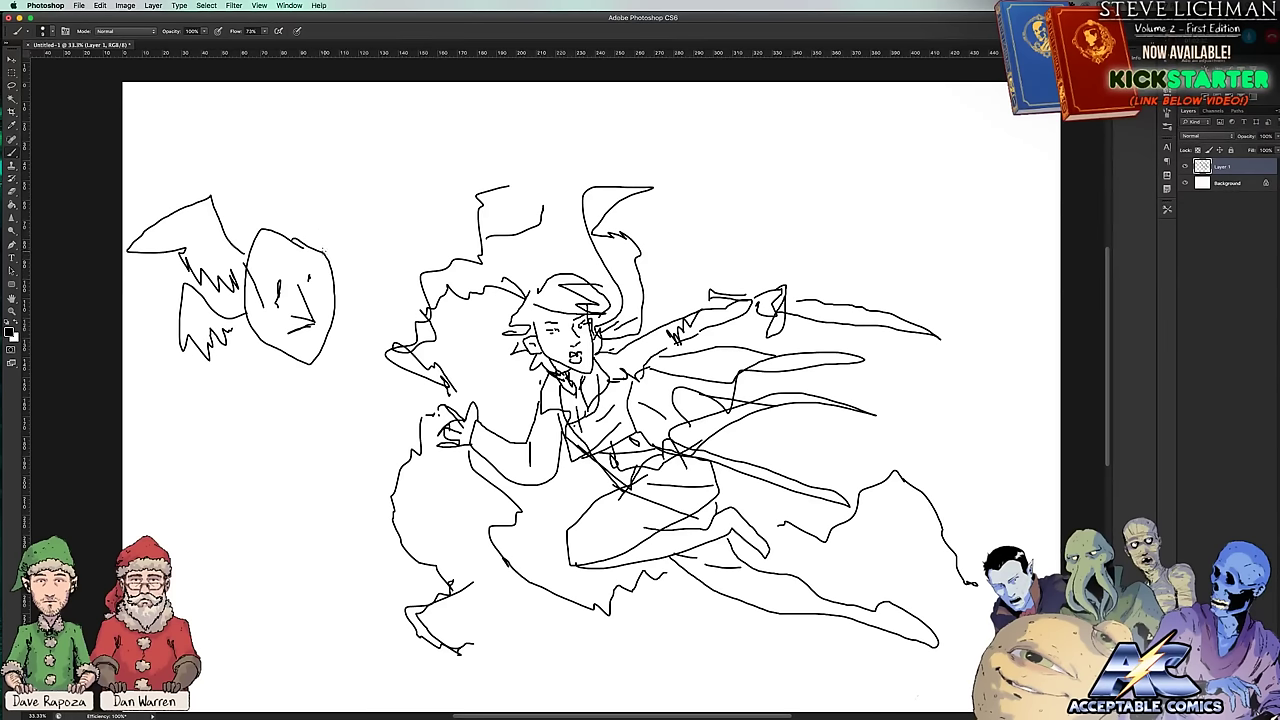
{"action": "mouse_move", "coordinate": [307, 247]}
{"action": "left_mouse_down"}
{"action": "mouse_move", "coordinate": [316, 170]}
{"action": "mouse_move", "coordinate": [373, 194]}
{"action": "mouse_move", "coordinate": [403, 227]}
{"action": "mouse_move", "coordinate": [353, 231]}
{"action": "mouse_move", "coordinate": [332, 272]}
{"action": "left_mouse_up"}
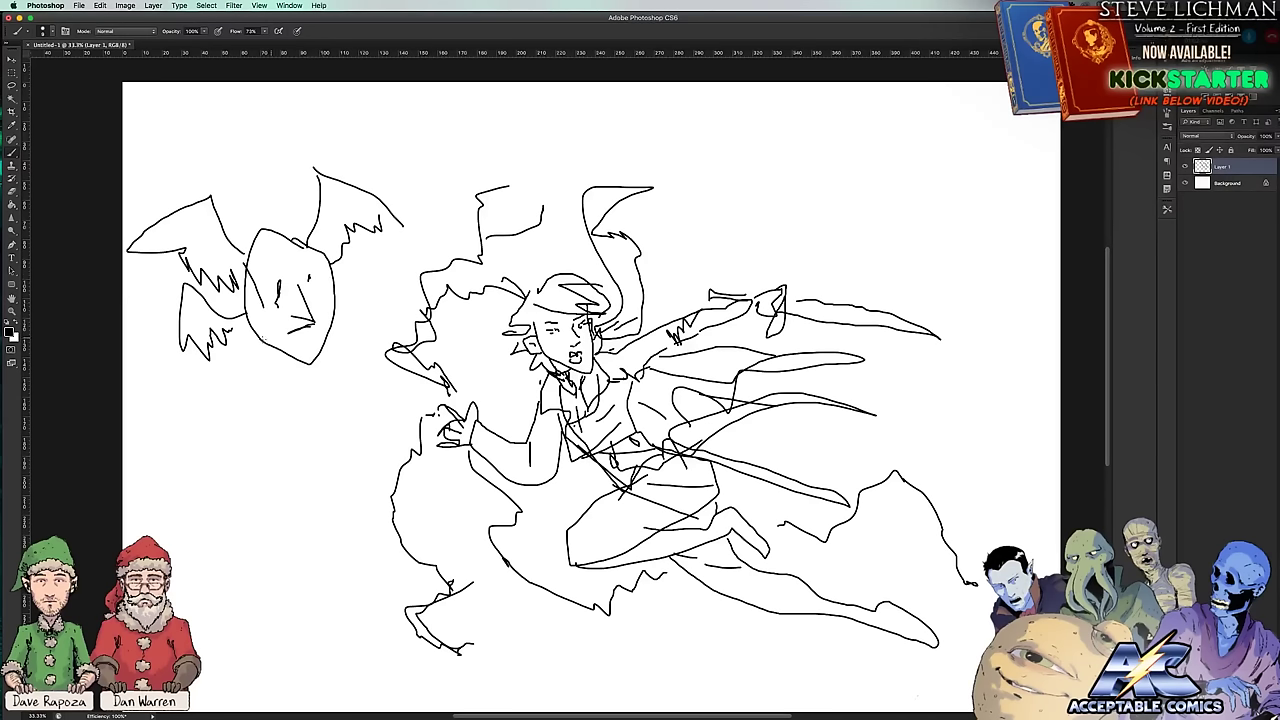
{"action": "mouse_move", "coordinate": [277, 364]}
{"action": "left_mouse_down"}
{"action": "mouse_move", "coordinate": [257, 407]}
{"action": "mouse_move", "coordinate": [217, 412]}
{"action": "mouse_move", "coordinate": [167, 389]}
{"action": "left_mouse_up"}
{"action": "mouse_move", "coordinate": [290, 438]}
{"action": "left_mouse_down"}
{"action": "mouse_move", "coordinate": [236, 484]}
{"action": "mouse_move", "coordinate": [272, 554]}
{"action": "mouse_move", "coordinate": [362, 462]}
{"action": "mouse_move", "coordinate": [306, 420]}
{"action": "mouse_move", "coordinate": [264, 456]}
{"action": "mouse_move", "coordinate": [322, 488]}
{"action": "mouse_move", "coordinate": [295, 489]}
{"action": "mouse_move", "coordinate": [364, 388]}
{"action": "mouse_move", "coordinate": [359, 402]}
{"action": "left_mouse_up"}
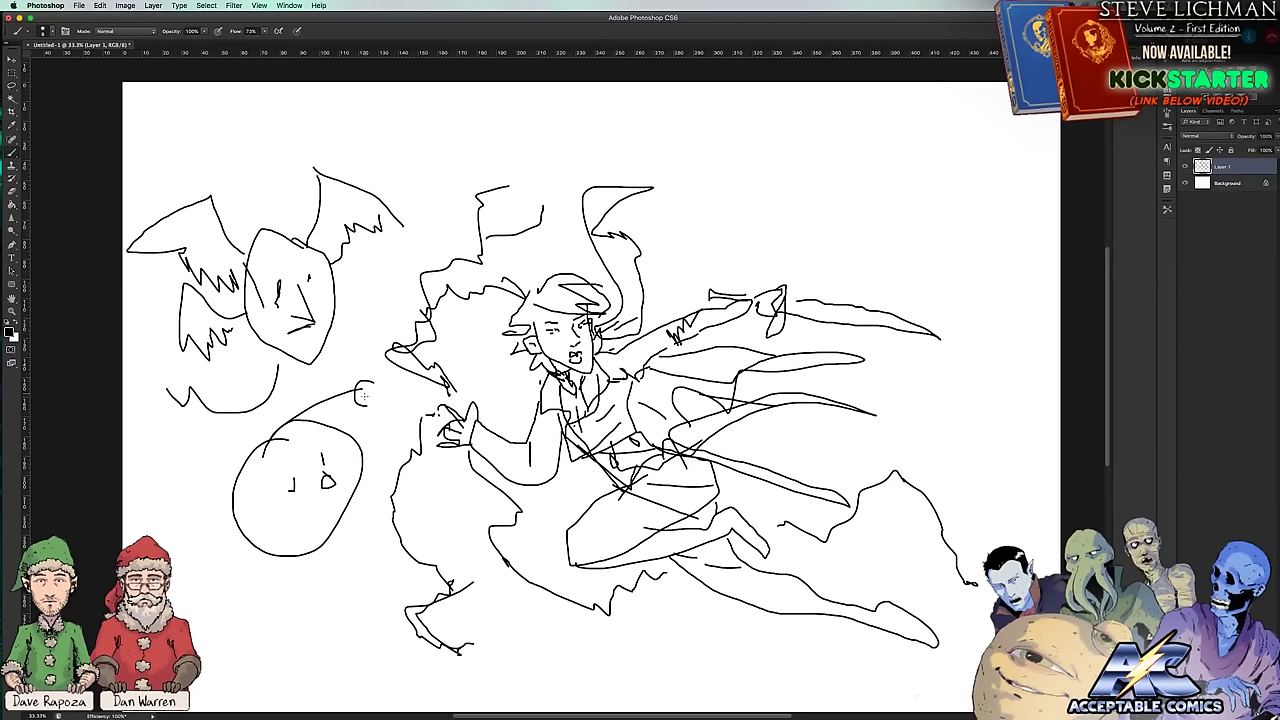
Step: Give the round creature an arm, lower body, nose, pointed ear and strokes around its head
{"action": "mouse_move", "coordinate": [252, 542]}
{"action": "left_mouse_down"}
{"action": "mouse_move", "coordinate": [198, 545]}
{"action": "mouse_move", "coordinate": [324, 582]}
{"action": "mouse_move", "coordinate": [320, 560]}
{"action": "mouse_move", "coordinate": [362, 570]}
{"action": "mouse_move", "coordinate": [362, 516]}
{"action": "mouse_move", "coordinate": [366, 597]}
{"action": "mouse_move", "coordinate": [306, 638]}
{"action": "mouse_move", "coordinate": [273, 603]}
{"action": "mouse_move", "coordinate": [270, 548]}
{"action": "left_mouse_up"}
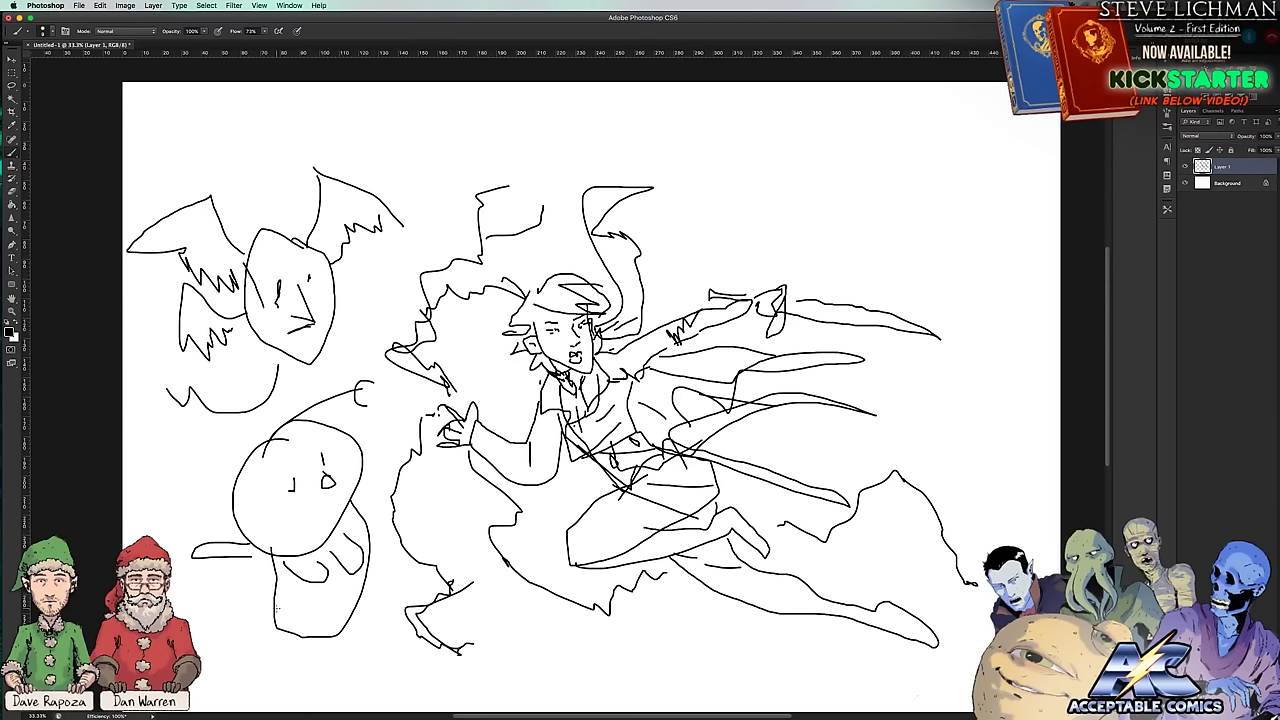
{"action": "mouse_move", "coordinate": [277, 607]}
{"action": "left_mouse_down"}
{"action": "mouse_move", "coordinate": [254, 620]}
{"action": "mouse_move", "coordinate": [266, 636]}
{"action": "mouse_move", "coordinate": [282, 624]}
{"action": "mouse_move", "coordinate": [327, 652]}
{"action": "mouse_move", "coordinate": [341, 630]}
{"action": "left_mouse_up"}
{"action": "left_click_drag", "start_coordinate": [376, 442], "coordinate": [370, 472]}
{"action": "left_click_drag", "start_coordinate": [324, 484], "coordinate": [333, 496]}
{"action": "left_click_drag", "start_coordinate": [375, 382], "coordinate": [368, 412]}
{"action": "left_click_drag", "start_coordinate": [236, 473], "coordinate": [232, 497]}
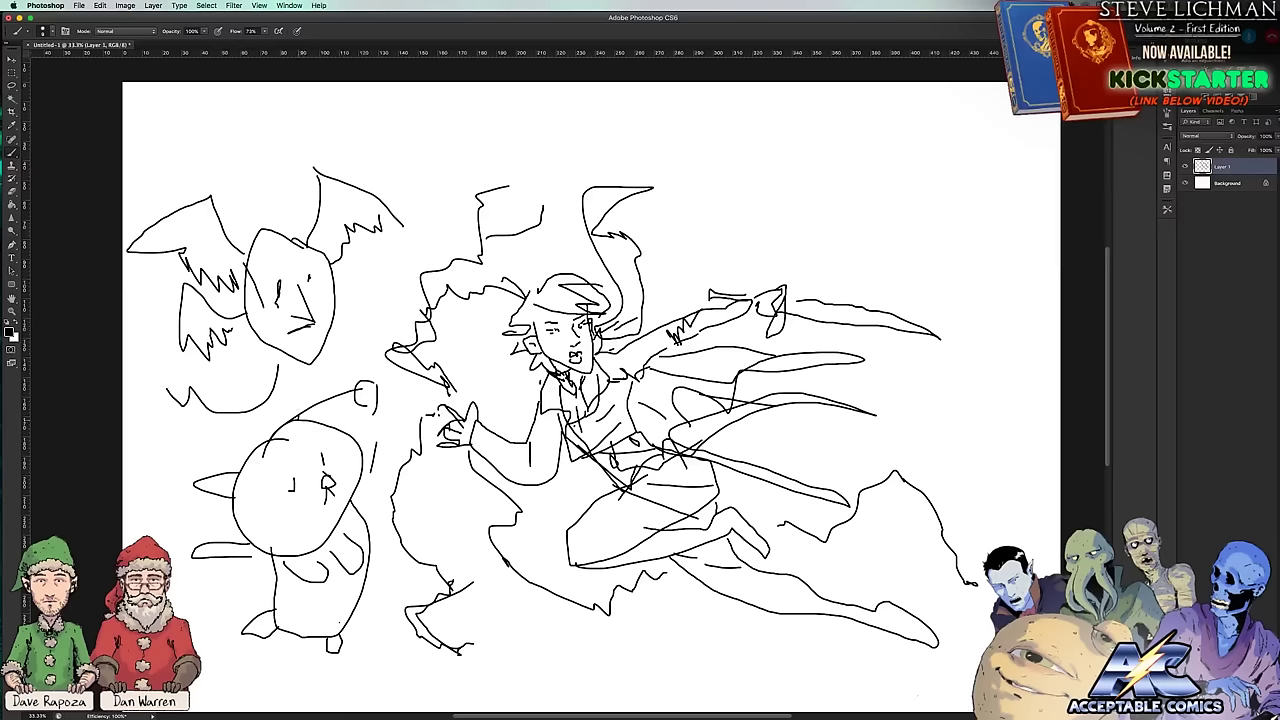
{"action": "left_click_drag", "start_coordinate": [301, 417], "coordinate": [299, 394]}
Step: Add a curve beside the central figure's hair, speed lines at the upper right, and a line below
{"action": "mouse_move", "coordinate": [644, 288]}
{"action": "left_mouse_down"}
{"action": "mouse_move", "coordinate": [668, 259]}
{"action": "mouse_move", "coordinate": [764, 213]}
{"action": "mouse_move", "coordinate": [754, 202]}
{"action": "mouse_move", "coordinate": [956, 197]}
{"action": "left_mouse_up"}
{"action": "left_click", "coordinate": [877, 202]}
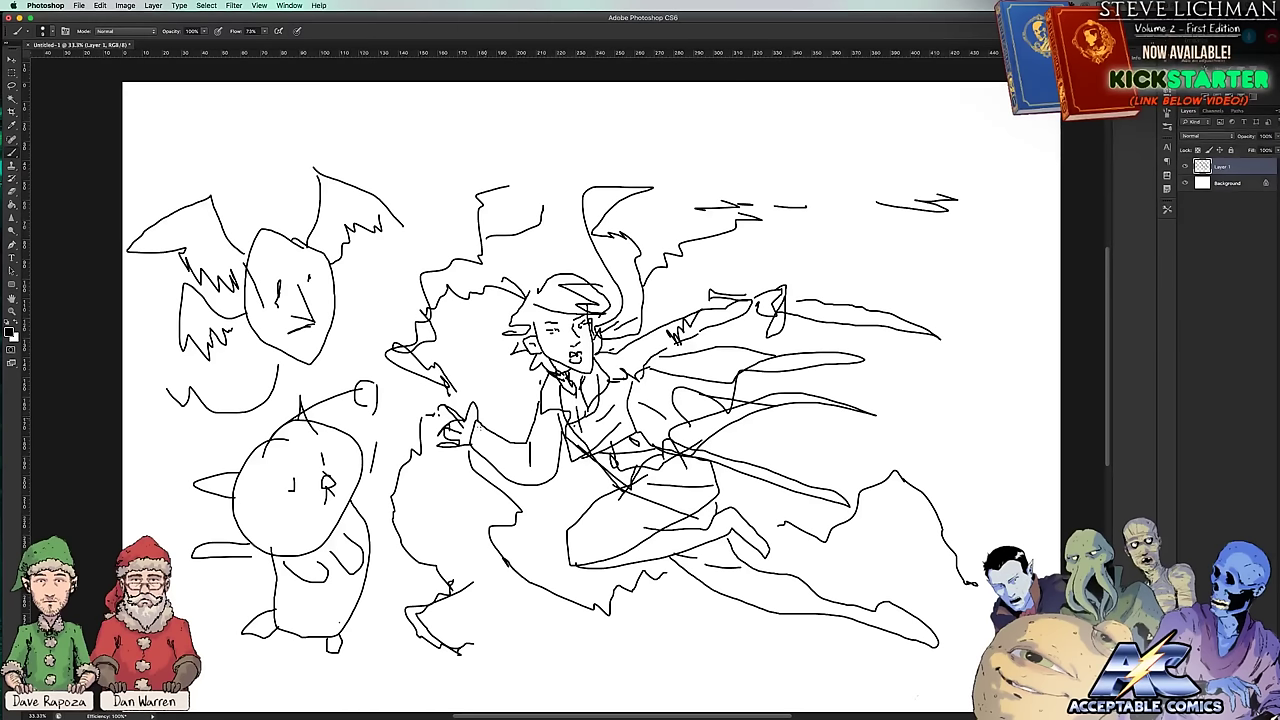
{"action": "mouse_move", "coordinate": [540, 582]}
{"action": "left_mouse_down"}
{"action": "mouse_move", "coordinate": [496, 628]}
{"action": "mouse_move", "coordinate": [470, 712]}
{"action": "left_mouse_up"}
{"action": "scroll", "coordinate": [507, 214], "scroll_direction": "up", "scroll_amount": 2}
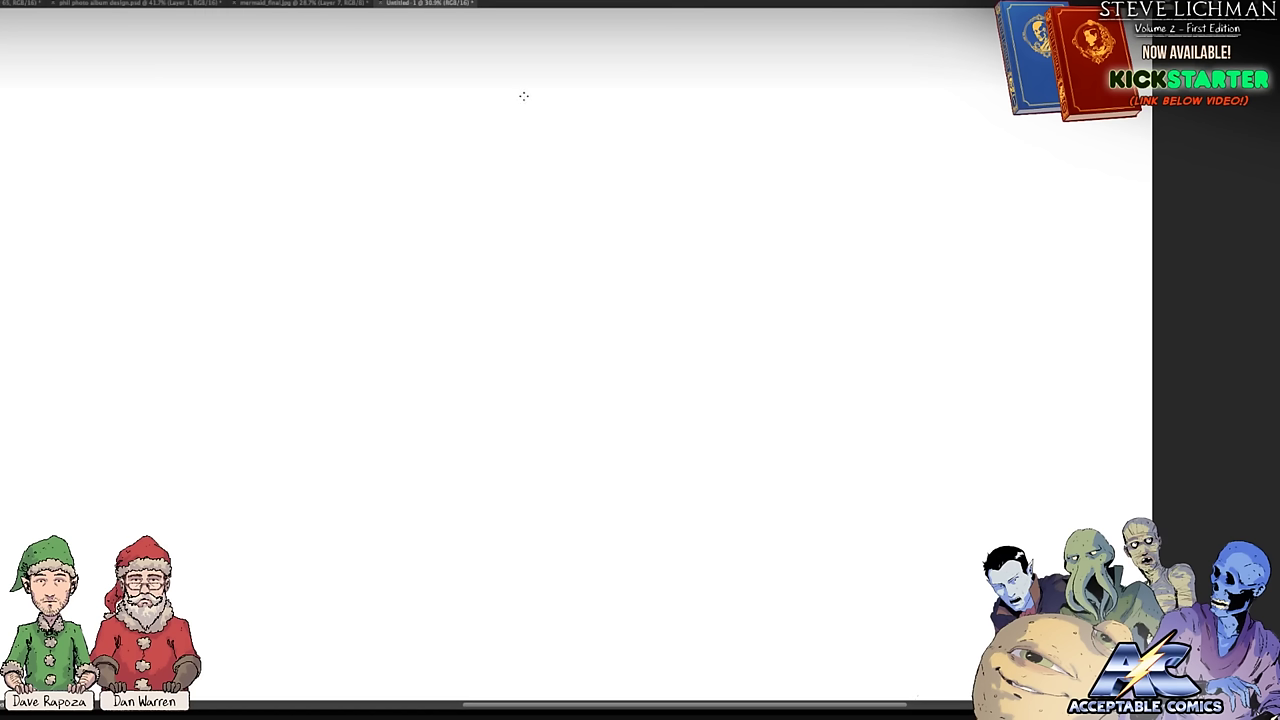
Step: Outline a new head on the blank canvas with hair falling down its right side
{"action": "mouse_move", "coordinate": [528, 88]}
{"action": "left_mouse_down"}
{"action": "mouse_move", "coordinate": [498, 110]}
{"action": "mouse_move", "coordinate": [503, 158]}
{"action": "mouse_move", "coordinate": [555, 163]}
{"action": "left_mouse_up"}
{"action": "scroll", "coordinate": [524, 130], "scroll_direction": "up", "scroll_amount": 1}
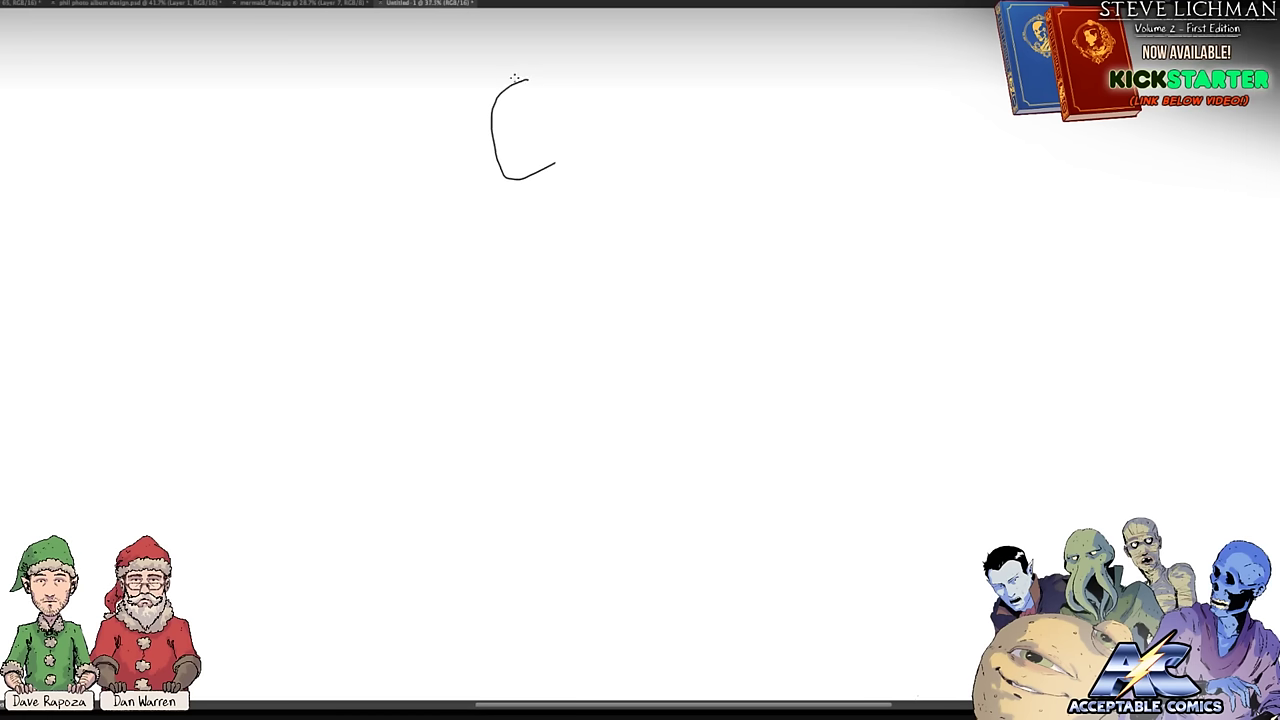
{"action": "scroll", "coordinate": [674, 240], "scroll_direction": "down", "scroll_amount": 3}
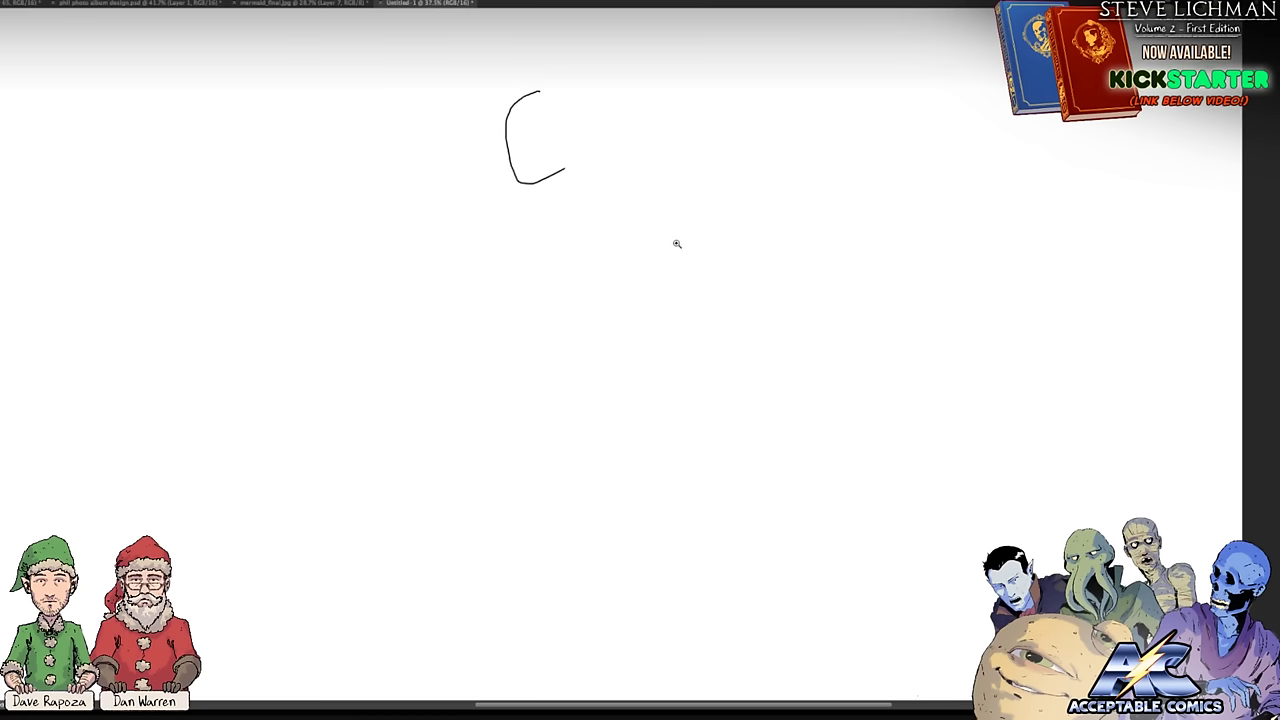
{"action": "scroll", "coordinate": [672, 233], "scroll_direction": "up", "scroll_amount": 2}
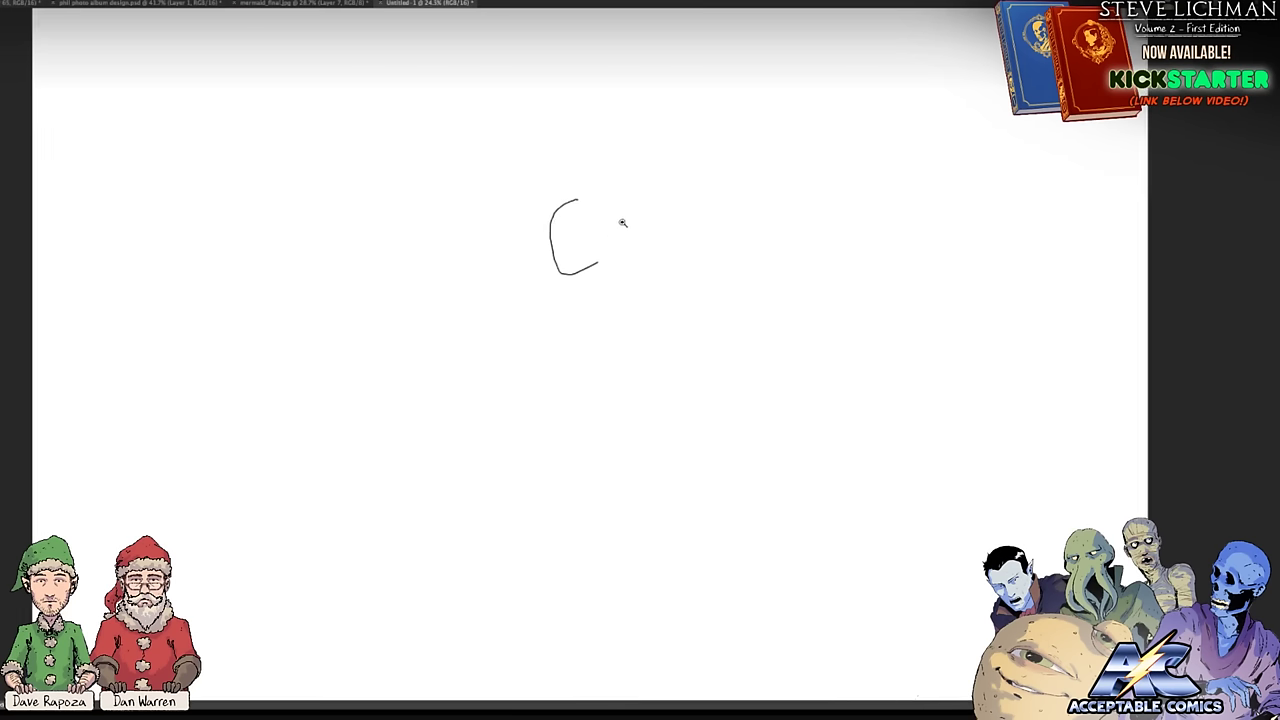
{"action": "scroll", "coordinate": [598, 348], "scroll_direction": "up", "scroll_amount": 1}
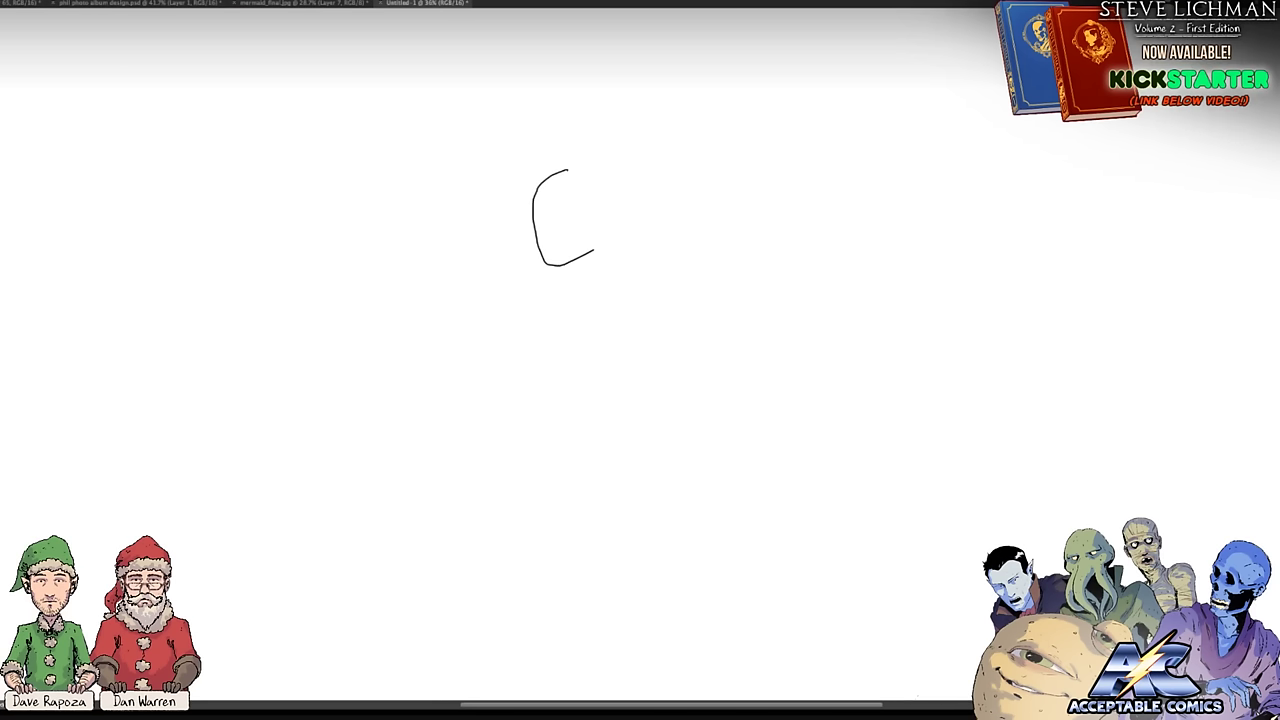
{"action": "mouse_move", "coordinate": [811, 286]}
{"action": "left_mouse_down"}
{"action": "mouse_move", "coordinate": [808, 223]}
{"action": "mouse_move", "coordinate": [824, 222]}
{"action": "left_mouse_up"}
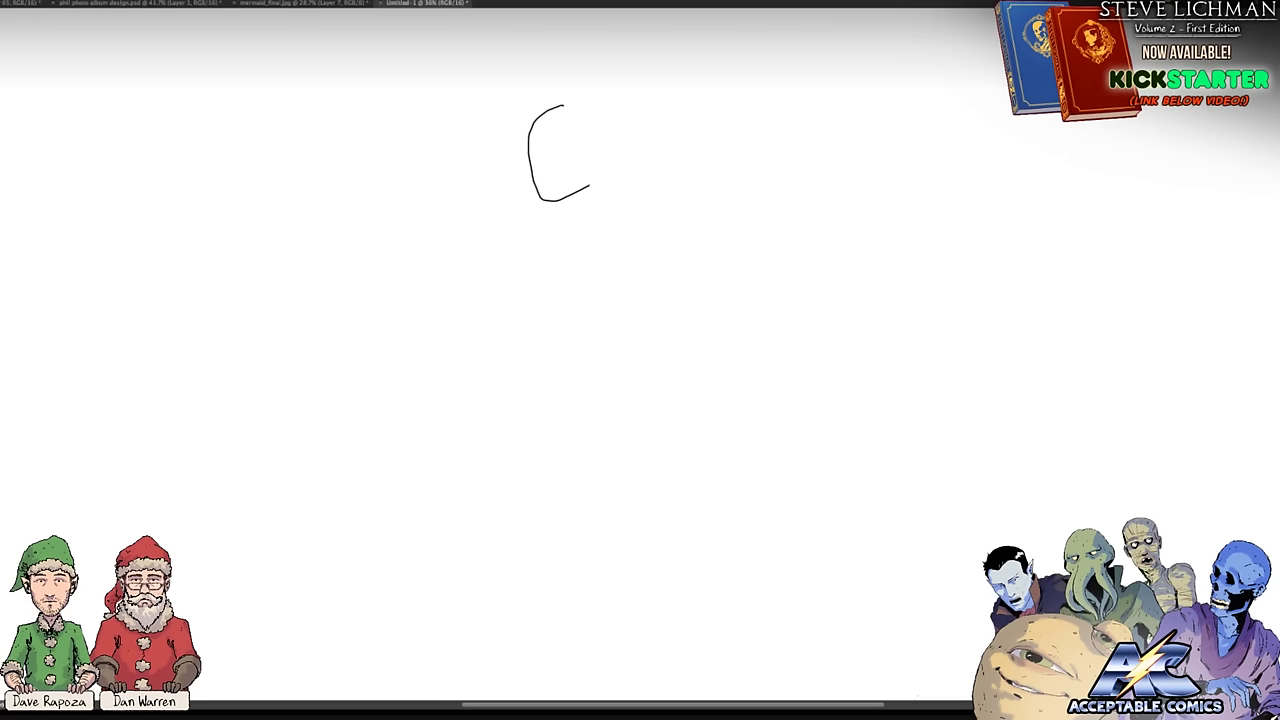
{"action": "mouse_move", "coordinate": [562, 104]}
{"action": "left_mouse_down"}
{"action": "mouse_move", "coordinate": [607, 128]}
{"action": "mouse_move", "coordinate": [626, 244]}
{"action": "mouse_move", "coordinate": [607, 195]}
{"action": "left_mouse_up"}
{"action": "mouse_move", "coordinate": [601, 191]}
{"action": "left_mouse_down"}
{"action": "mouse_move", "coordinate": [610, 239]}
{"action": "mouse_move", "coordinate": [584, 114]}
{"action": "mouse_move", "coordinate": [538, 118]}
{"action": "mouse_move", "coordinate": [552, 174]}
{"action": "mouse_move", "coordinate": [544, 147]}
{"action": "left_mouse_up"}
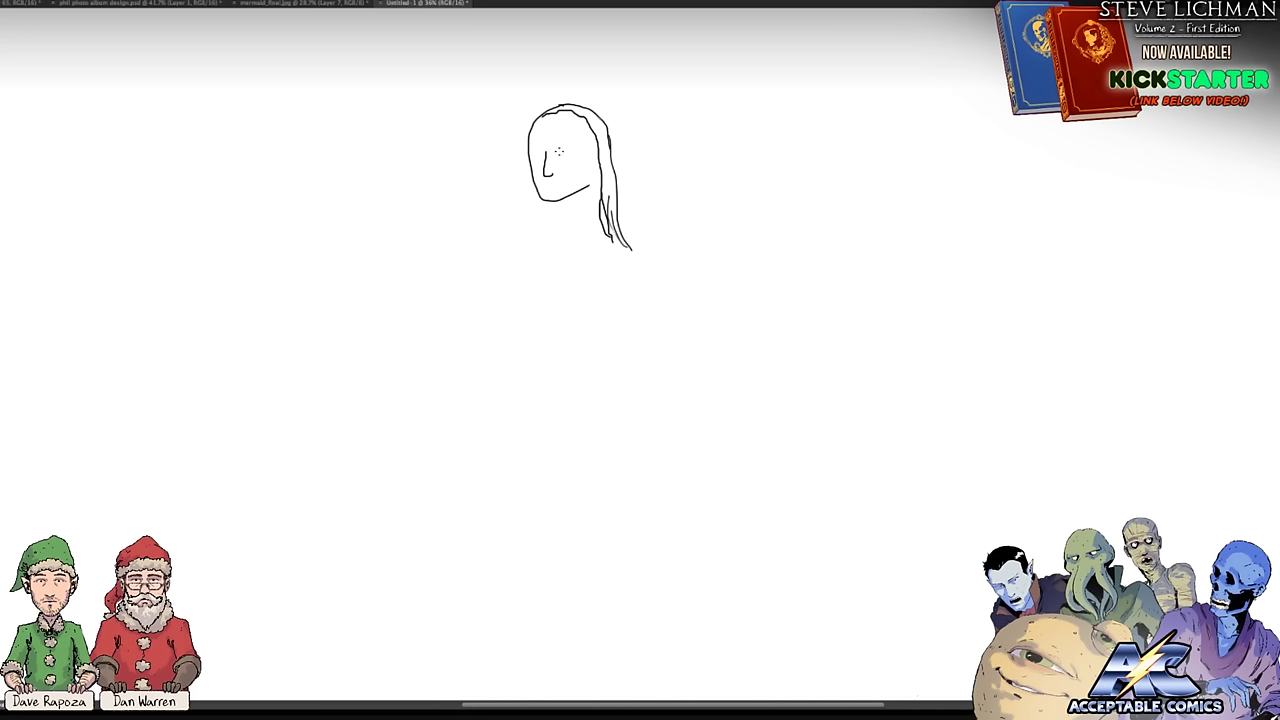
Step: Draw an eyebrow, eye, cheek freckles and mouth with dots beside it, undoing the last stubble marks
{"action": "left_click_drag", "start_coordinate": [562, 151], "coordinate": [577, 150]}
{"action": "left_click_drag", "start_coordinate": [561, 152], "coordinate": [568, 156]}
{"action": "left_click", "coordinate": [546, 180]}
{"action": "left_click", "coordinate": [552, 182]}
{"action": "left_click", "coordinate": [548, 185]}
{"action": "left_click_drag", "start_coordinate": [546, 183], "coordinate": [558, 185]}
{"action": "left_click", "coordinate": [541, 182]}
{"action": "left_click", "coordinate": [543, 186]}
{"action": "left_click", "coordinate": [551, 189]}
{"action": "left_click", "coordinate": [555, 190]}
{"action": "key", "text": "ctrl+z"}
Step: Add an inner hair strand and stipple texture dots on the forehead and under the chin
{"action": "left_click_drag", "start_coordinate": [600, 246], "coordinate": [598, 168]}
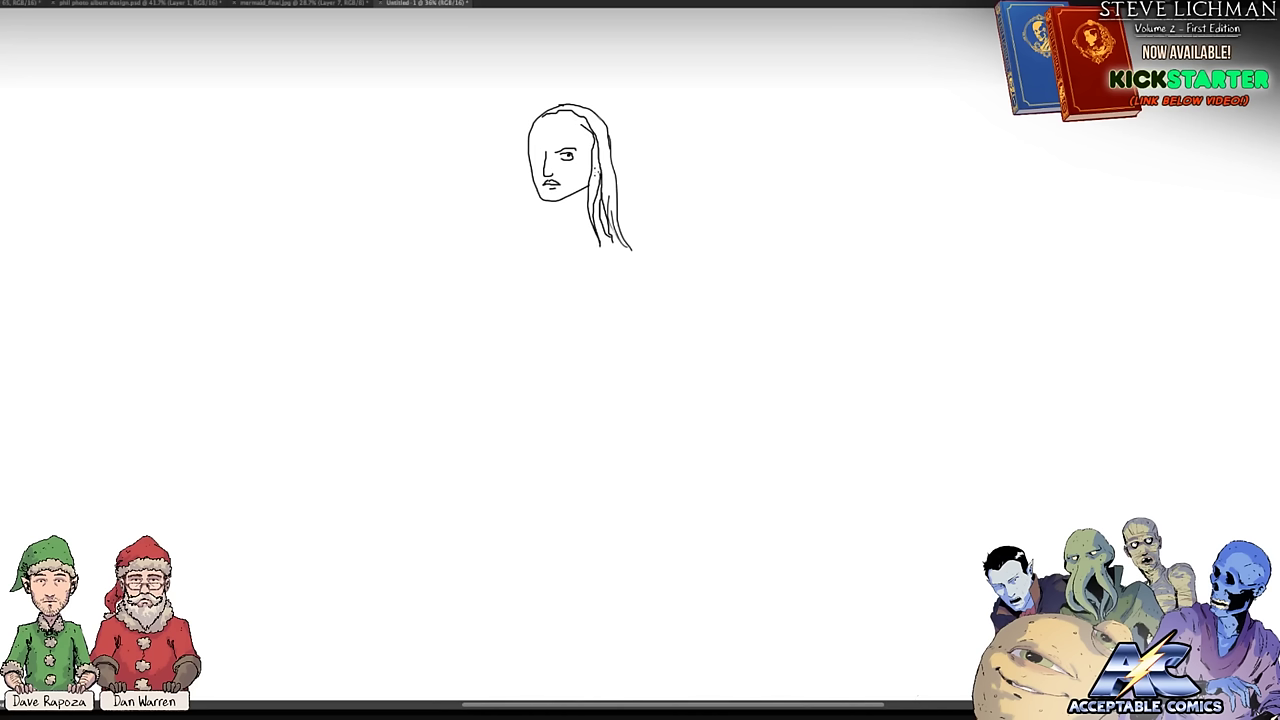
{"action": "mouse_move", "coordinate": [559, 126]}
{"action": "left_mouse_down"}
{"action": "mouse_move", "coordinate": [575, 131]}
{"action": "mouse_move", "coordinate": [568, 119]}
{"action": "left_mouse_up"}
{"action": "left_click", "coordinate": [580, 136]}
{"action": "left_click", "coordinate": [581, 138]}
{"action": "left_click", "coordinate": [572, 136]}
{"action": "left_click", "coordinate": [566, 134]}
{"action": "left_click", "coordinate": [584, 141]}
{"action": "left_click", "coordinate": [557, 204]}
Step: Draw the neck into the shoulder, the chest outline, and the torso's left side, undoing an overlong back line
{"action": "mouse_move", "coordinate": [563, 204]}
{"action": "left_mouse_down"}
{"action": "mouse_move", "coordinate": [558, 224]}
{"action": "mouse_move", "coordinate": [525, 238]}
{"action": "mouse_move", "coordinate": [517, 266]}
{"action": "left_mouse_up"}
{"action": "mouse_move", "coordinate": [518, 283]}
{"action": "left_mouse_down"}
{"action": "mouse_move", "coordinate": [562, 309]}
{"action": "mouse_move", "coordinate": [582, 306]}
{"action": "mouse_move", "coordinate": [600, 277]}
{"action": "mouse_move", "coordinate": [560, 262]}
{"action": "left_mouse_up"}
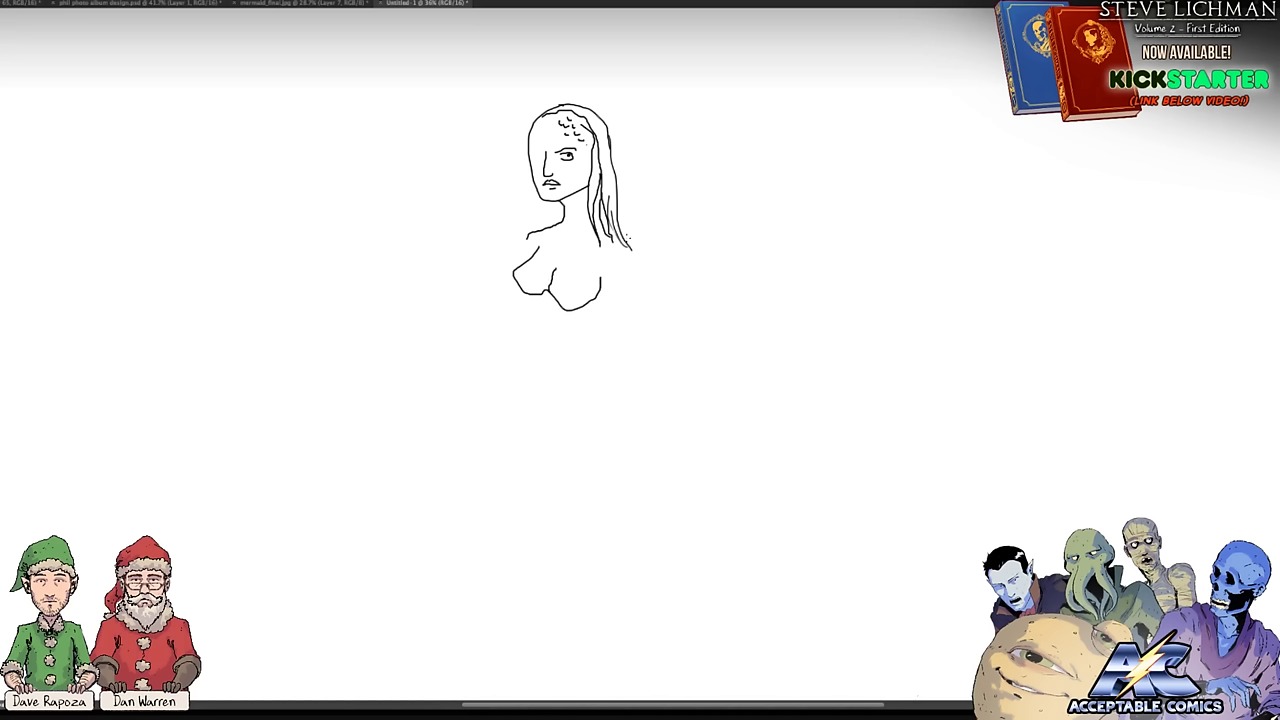
{"action": "mouse_move", "coordinate": [625, 238]}
{"action": "left_mouse_down"}
{"action": "mouse_move", "coordinate": [697, 413]}
{"action": "mouse_move", "coordinate": [658, 386]}
{"action": "mouse_move", "coordinate": [647, 328]}
{"action": "mouse_move", "coordinate": [618, 290]}
{"action": "mouse_move", "coordinate": [601, 386]}
{"action": "left_mouse_up"}
{"action": "key", "text": "ctrl+z"}
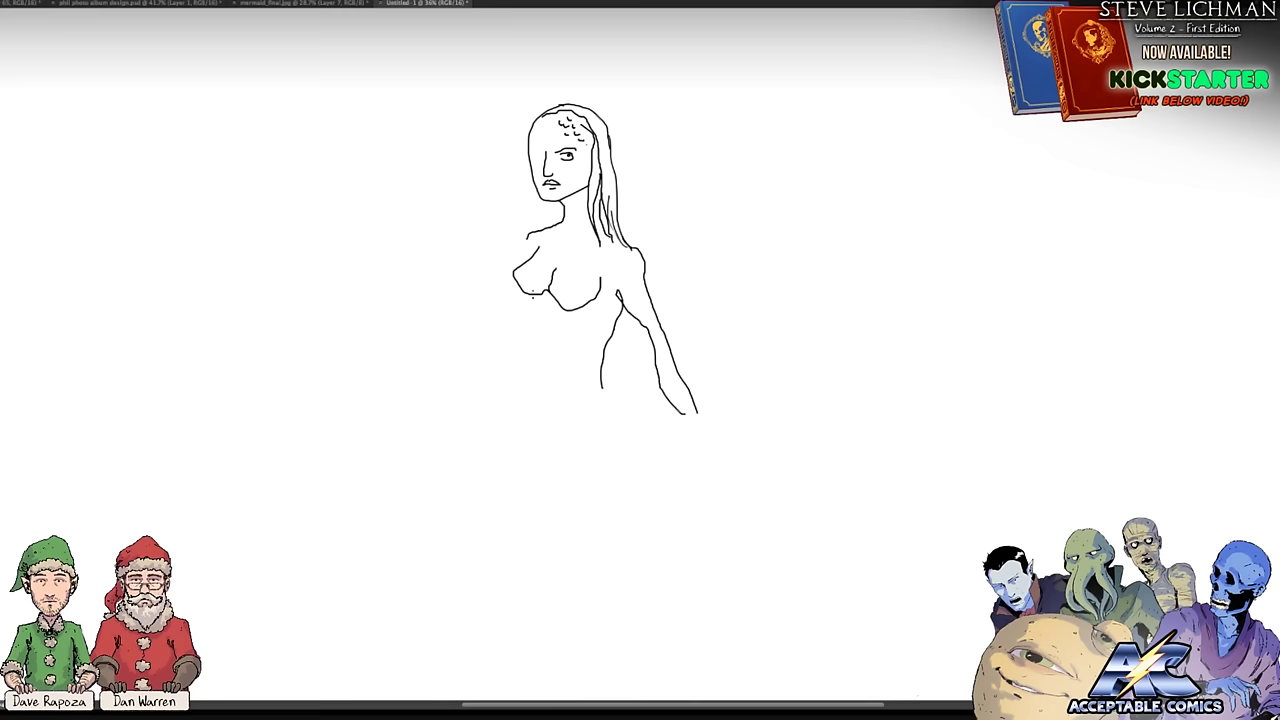
{"action": "left_click_drag", "start_coordinate": [545, 298], "coordinate": [529, 373]}
Step: Add a tattoo scribble and dots on the upper arm and shoulder, plus a small chest pendant
{"action": "mouse_move", "coordinate": [626, 300]}
{"action": "left_mouse_down"}
{"action": "mouse_move", "coordinate": [640, 290]}
{"action": "mouse_move", "coordinate": [650, 322]}
{"action": "mouse_move", "coordinate": [630, 294]}
{"action": "left_mouse_up"}
{"action": "left_click", "coordinate": [620, 268]}
{"action": "left_click", "coordinate": [622, 274]}
{"action": "left_click", "coordinate": [632, 270]}
{"action": "left_click", "coordinate": [626, 288]}
{"action": "left_click", "coordinate": [626, 290]}
{"action": "mouse_move", "coordinate": [568, 260]}
{"action": "left_mouse_down"}
{"action": "mouse_move", "coordinate": [570, 274]}
{"action": "mouse_move", "coordinate": [558, 248]}
{"action": "mouse_move", "coordinate": [598, 234]}
{"action": "mouse_move", "coordinate": [554, 228]}
{"action": "left_mouse_up"}
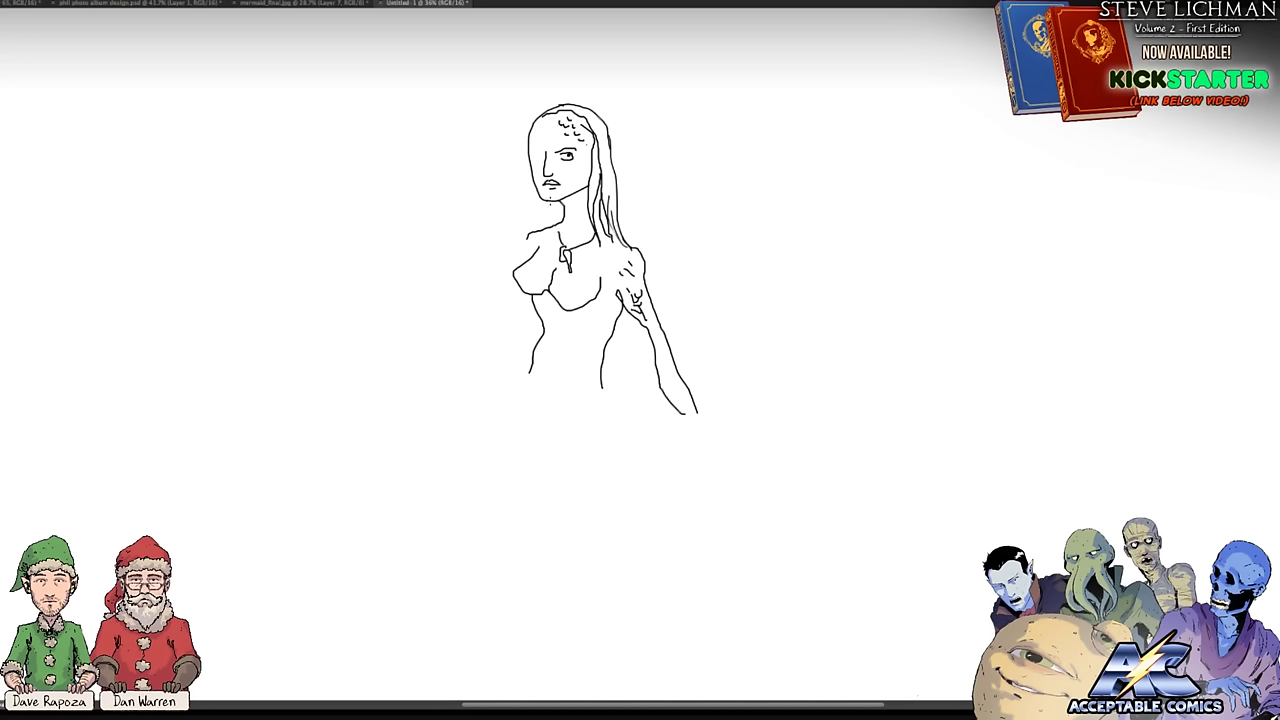
Step: Add a stroke atop the head, curling cigarette smoke, spiky hair strands, and a longer left contour
{"action": "mouse_move", "coordinate": [544, 104]}
{"action": "left_mouse_down"}
{"action": "mouse_move", "coordinate": [528, 68]}
{"action": "mouse_move", "coordinate": [506, 106]}
{"action": "mouse_move", "coordinate": [510, 155]}
{"action": "mouse_move", "coordinate": [530, 170]}
{"action": "mouse_move", "coordinate": [504, 118]}
{"action": "mouse_move", "coordinate": [522, 150]}
{"action": "mouse_move", "coordinate": [521, 90]}
{"action": "mouse_move", "coordinate": [524, 126]}
{"action": "mouse_move", "coordinate": [538, 80]}
{"action": "mouse_move", "coordinate": [522, 162]}
{"action": "mouse_move", "coordinate": [530, 146]}
{"action": "mouse_move", "coordinate": [552, 152]}
{"action": "mouse_move", "coordinate": [536, 160]}
{"action": "mouse_move", "coordinate": [546, 156]}
{"action": "mouse_move", "coordinate": [548, 188]}
{"action": "mouse_move", "coordinate": [518, 190]}
{"action": "mouse_move", "coordinate": [534, 186]}
{"action": "mouse_move", "coordinate": [492, 166]}
{"action": "mouse_move", "coordinate": [450, 83]}
{"action": "mouse_move", "coordinate": [399, 66]}
{"action": "left_mouse_up"}
{"action": "mouse_move", "coordinate": [374, 116]}
{"action": "left_mouse_down"}
{"action": "mouse_move", "coordinate": [420, 110]}
{"action": "mouse_move", "coordinate": [466, 136]}
{"action": "mouse_move", "coordinate": [465, 170]}
{"action": "mouse_move", "coordinate": [515, 184]}
{"action": "mouse_move", "coordinate": [506, 166]}
{"action": "mouse_move", "coordinate": [538, 170]}
{"action": "mouse_move", "coordinate": [510, 138]}
{"action": "mouse_move", "coordinate": [552, 148]}
{"action": "mouse_move", "coordinate": [556, 118]}
{"action": "mouse_move", "coordinate": [540, 142]}
{"action": "mouse_move", "coordinate": [520, 80]}
{"action": "left_mouse_up"}
{"action": "mouse_move", "coordinate": [526, 142]}
{"action": "left_mouse_down"}
{"action": "mouse_move", "coordinate": [512, 108]}
{"action": "mouse_move", "coordinate": [516, 156]}
{"action": "left_mouse_up"}
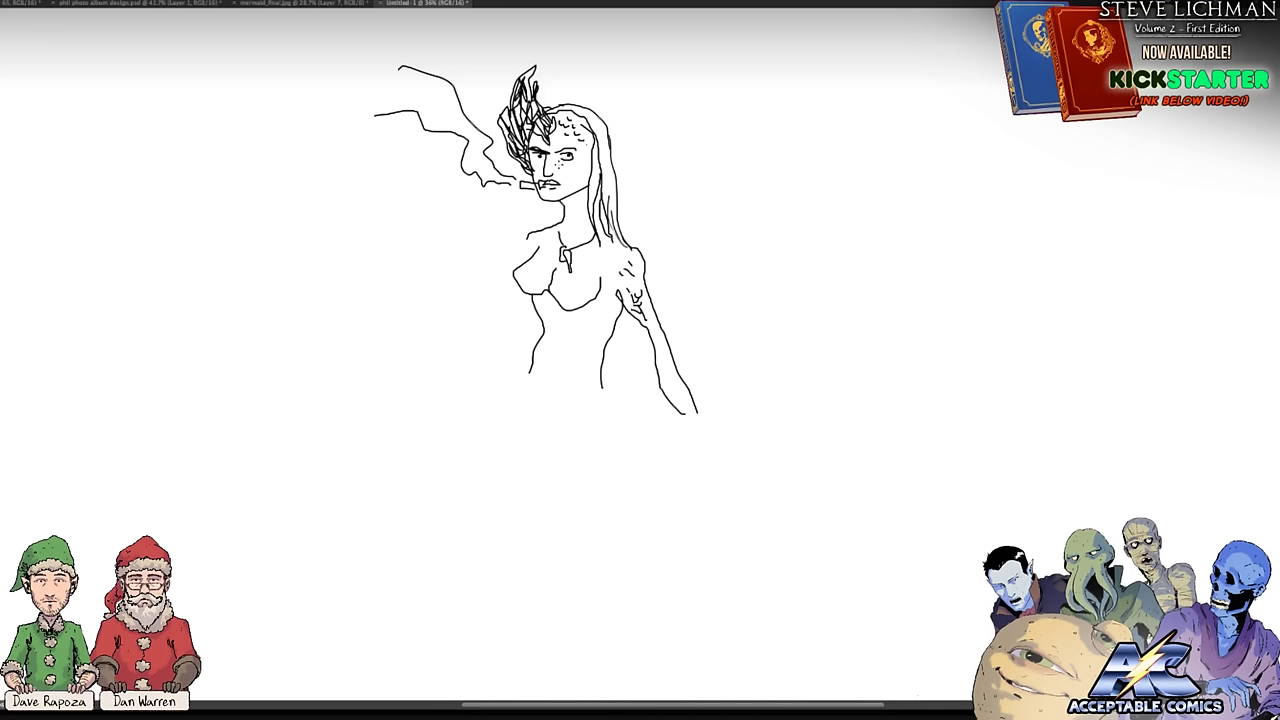
{"action": "mouse_move", "coordinate": [531, 372]}
{"action": "left_mouse_down"}
{"action": "mouse_move", "coordinate": [504, 451]}
{"action": "mouse_move", "coordinate": [537, 614]}
{"action": "left_mouse_up"}
Step: Draw the right leg and belly contours, a foot, and the inner thigh line
{"action": "mouse_move", "coordinate": [600, 390]}
{"action": "left_mouse_down"}
{"action": "mouse_move", "coordinate": [667, 560]}
{"action": "mouse_move", "coordinate": [677, 627]}
{"action": "left_mouse_up"}
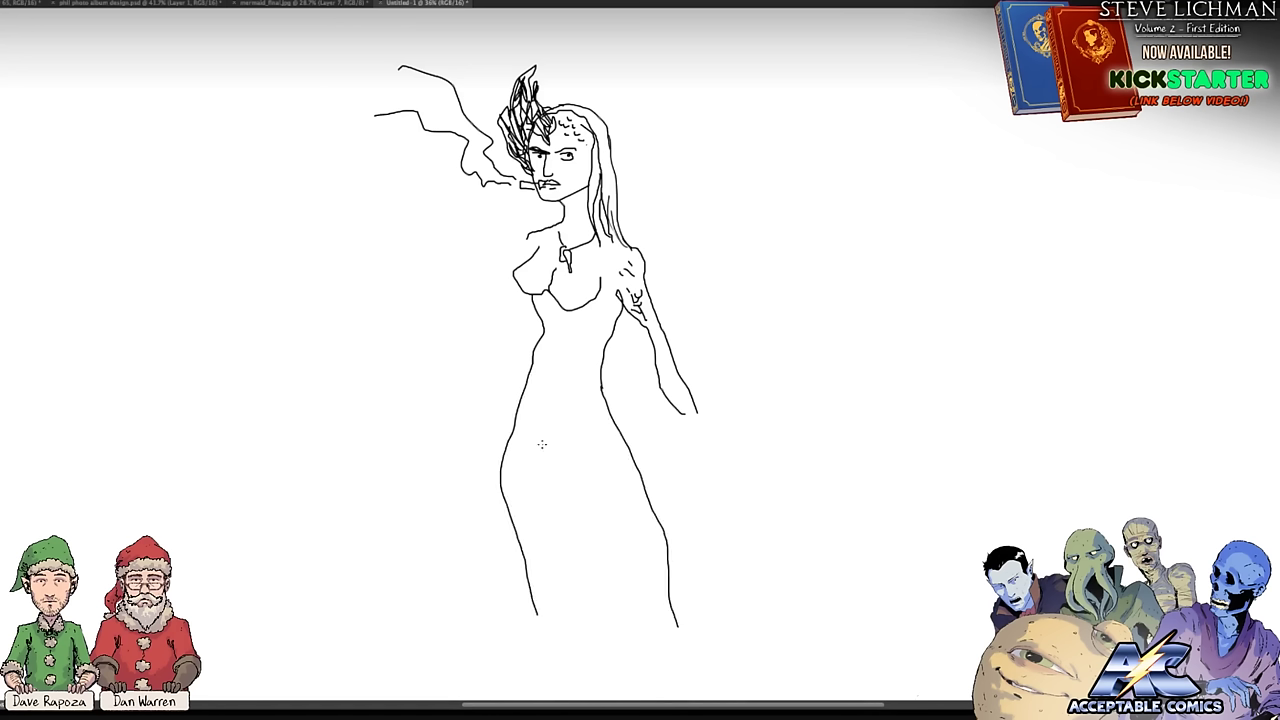
{"action": "mouse_move", "coordinate": [540, 394]}
{"action": "left_mouse_down"}
{"action": "mouse_move", "coordinate": [560, 433]}
{"action": "mouse_move", "coordinate": [578, 409]}
{"action": "mouse_move", "coordinate": [562, 441]}
{"action": "mouse_move", "coordinate": [624, 539]}
{"action": "mouse_move", "coordinate": [643, 637]}
{"action": "left_mouse_up"}
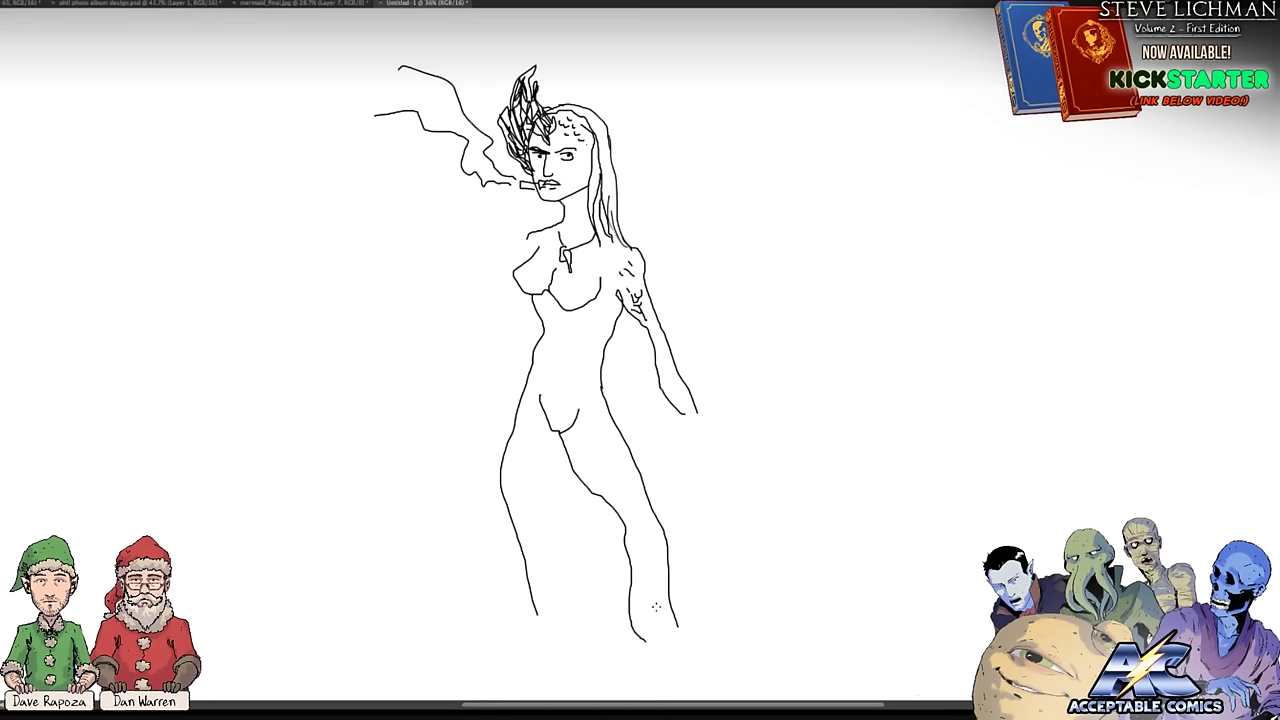
{"action": "mouse_move", "coordinate": [675, 620]}
{"action": "left_mouse_down"}
{"action": "mouse_move", "coordinate": [722, 657]}
{"action": "mouse_move", "coordinate": [651, 665]}
{"action": "mouse_move", "coordinate": [623, 576]}
{"action": "left_mouse_up"}
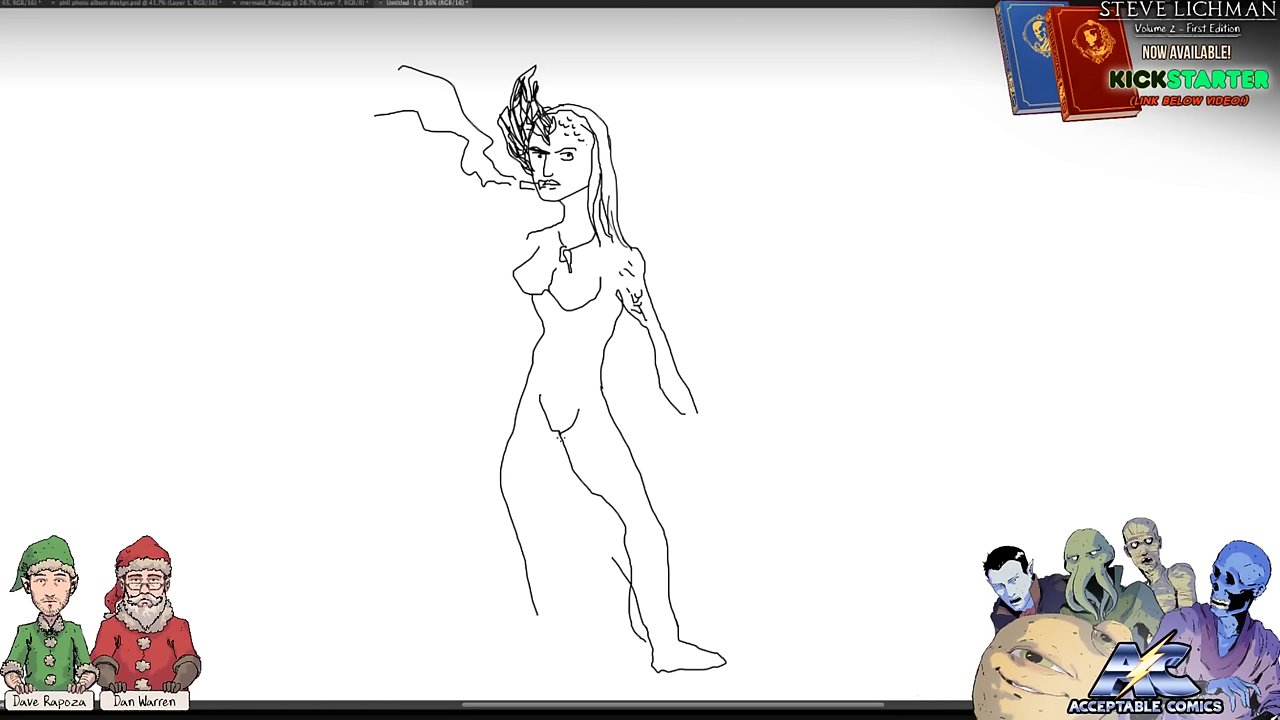
{"action": "mouse_move", "coordinate": [562, 433]}
{"action": "left_mouse_down"}
{"action": "mouse_move", "coordinate": [550, 513]}
{"action": "mouse_move", "coordinate": [592, 646]}
{"action": "mouse_move", "coordinate": [545, 639]}
{"action": "mouse_move", "coordinate": [535, 608]}
{"action": "mouse_move", "coordinate": [548, 645]}
{"action": "mouse_move", "coordinate": [500, 665]}
{"action": "mouse_move", "coordinate": [583, 640]}
{"action": "left_mouse_up"}
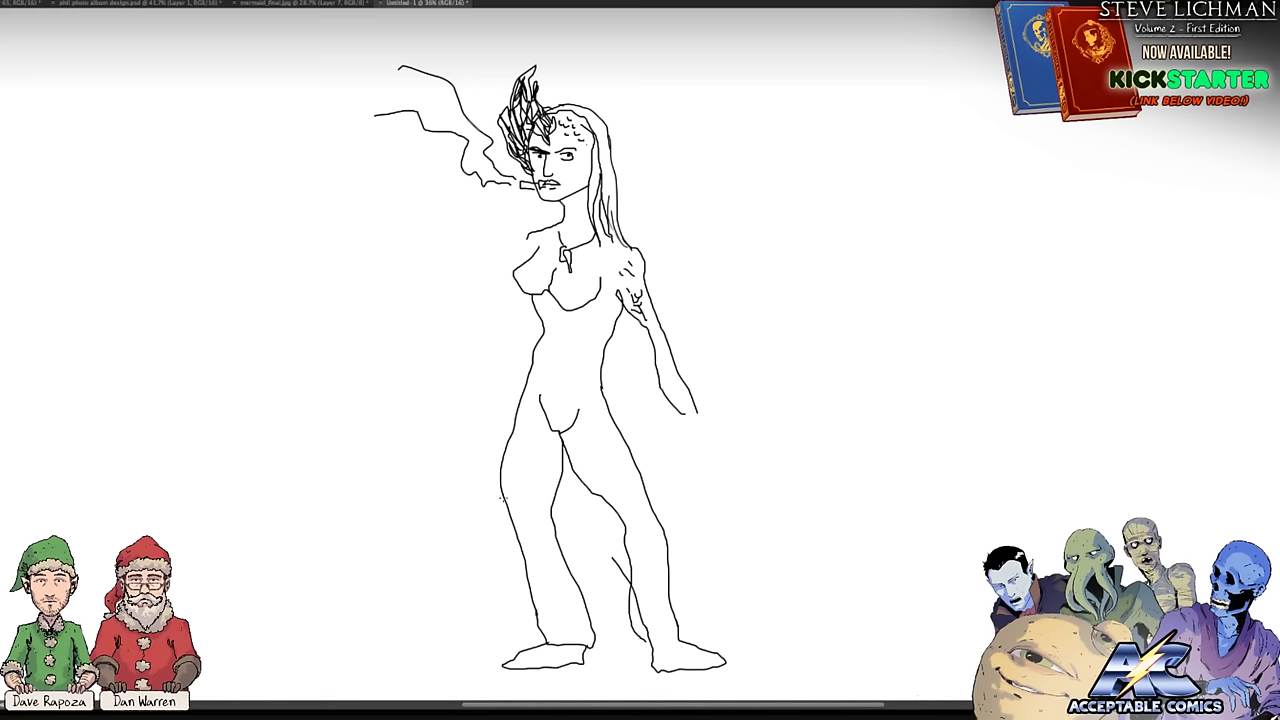
Step: Mark the front knee, an ankle cuff and waistband, then dot and outline the left shoulder
{"action": "mouse_move", "coordinate": [507, 500]}
{"action": "left_mouse_down"}
{"action": "mouse_move", "coordinate": [517, 493]}
{"action": "mouse_move", "coordinate": [530, 547]}
{"action": "left_mouse_up"}
{"action": "left_click_drag", "start_coordinate": [580, 635], "coordinate": [550, 638]}
{"action": "mouse_move", "coordinate": [530, 362]}
{"action": "left_mouse_down"}
{"action": "mouse_move", "coordinate": [575, 358]}
{"action": "mouse_move", "coordinate": [568, 375]}
{"action": "mouse_move", "coordinate": [527, 378]}
{"action": "mouse_move", "coordinate": [546, 379]}
{"action": "left_mouse_up"}
{"action": "left_click", "coordinate": [536, 228]}
{"action": "left_click_drag", "start_coordinate": [528, 234], "coordinate": [485, 280]}
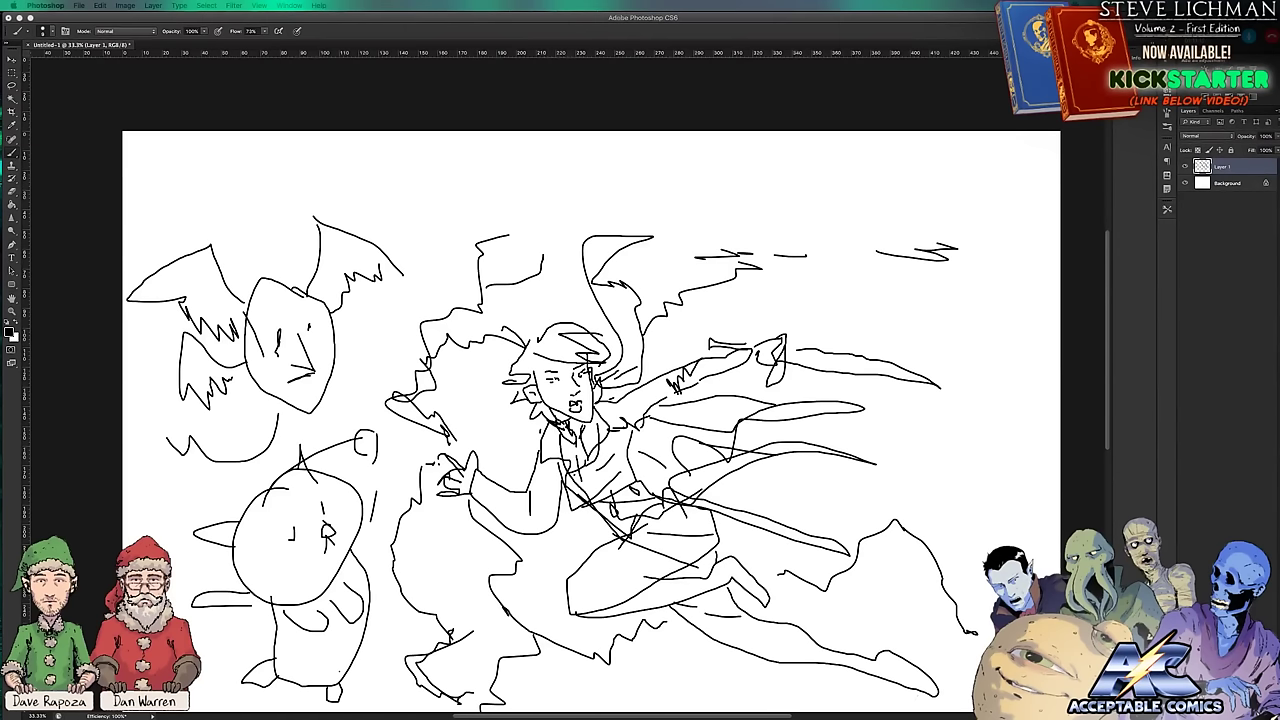
Step: Select all, delete the leaping-figure sketch from the layer, deselect, and bring the page top into view
{"action": "left_click_drag", "start_coordinate": [1108, 407], "coordinate": [1105, 420]}
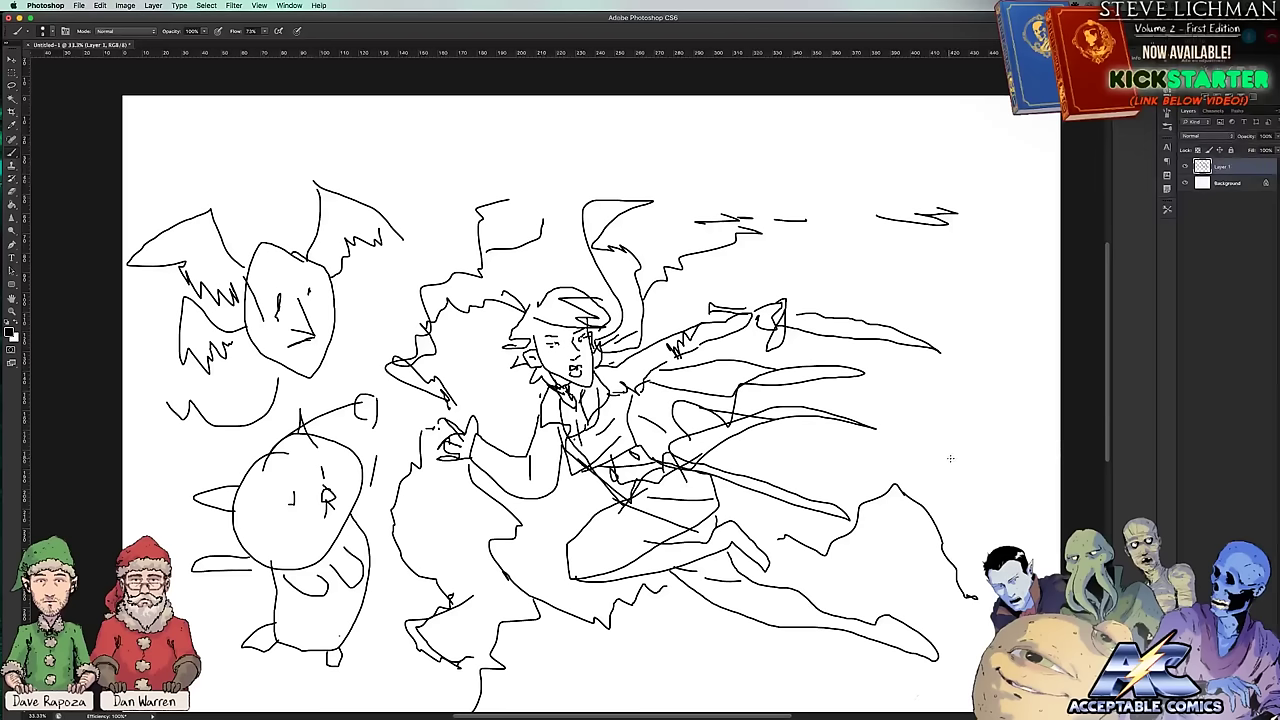
{"action": "key", "text": "ctrl+a"}
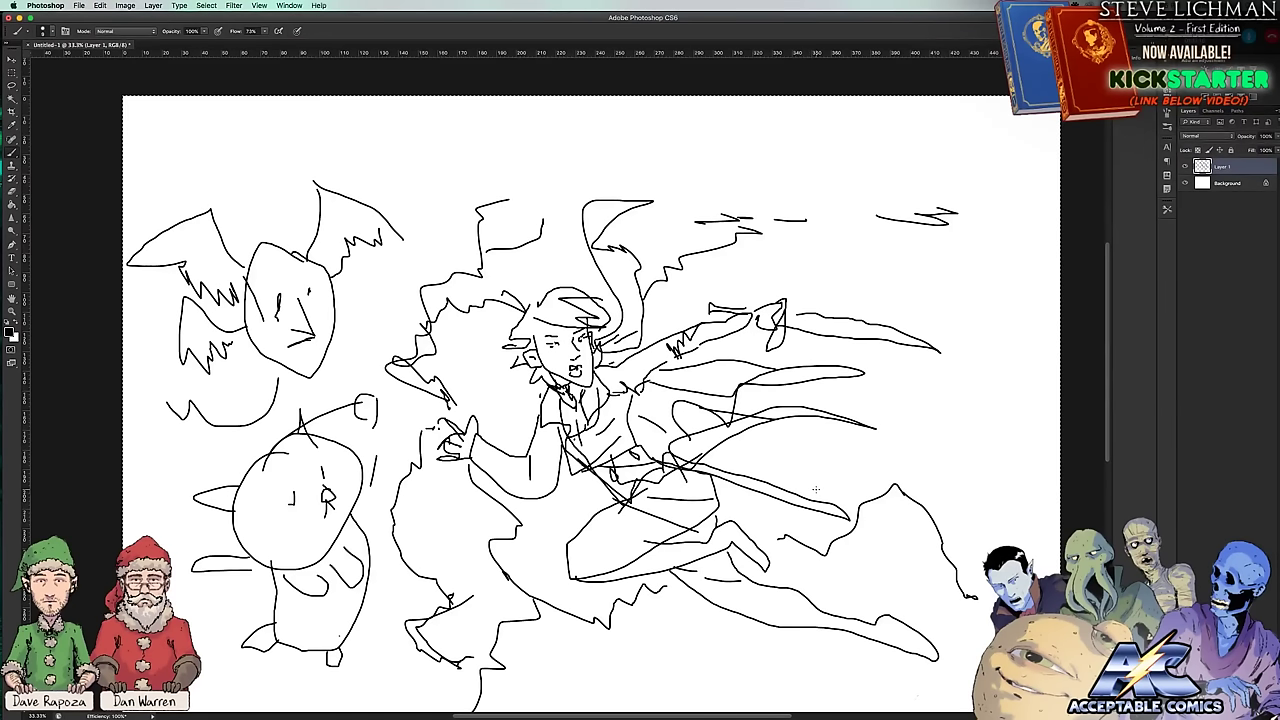
{"action": "key", "text": "Delete"}
{"action": "key", "text": "ctrl+d"}
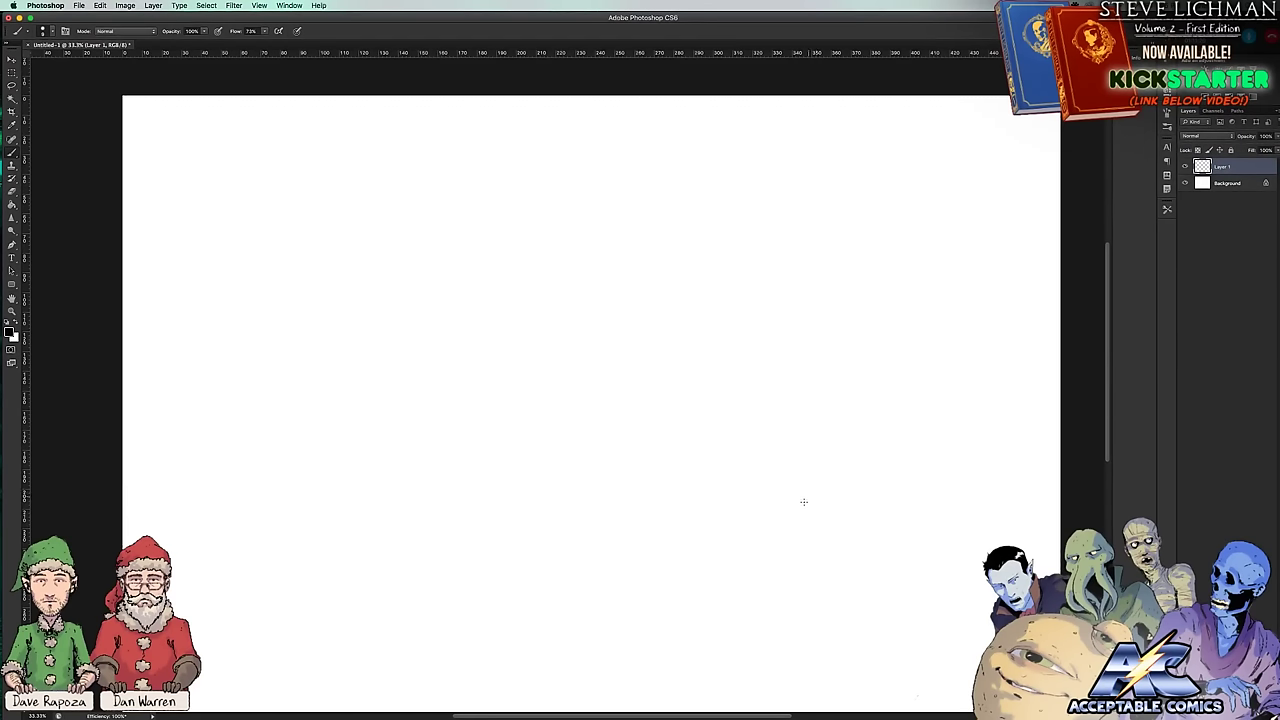
{"action": "left_click_drag", "start_coordinate": [734, 529], "coordinate": [742, 490]}
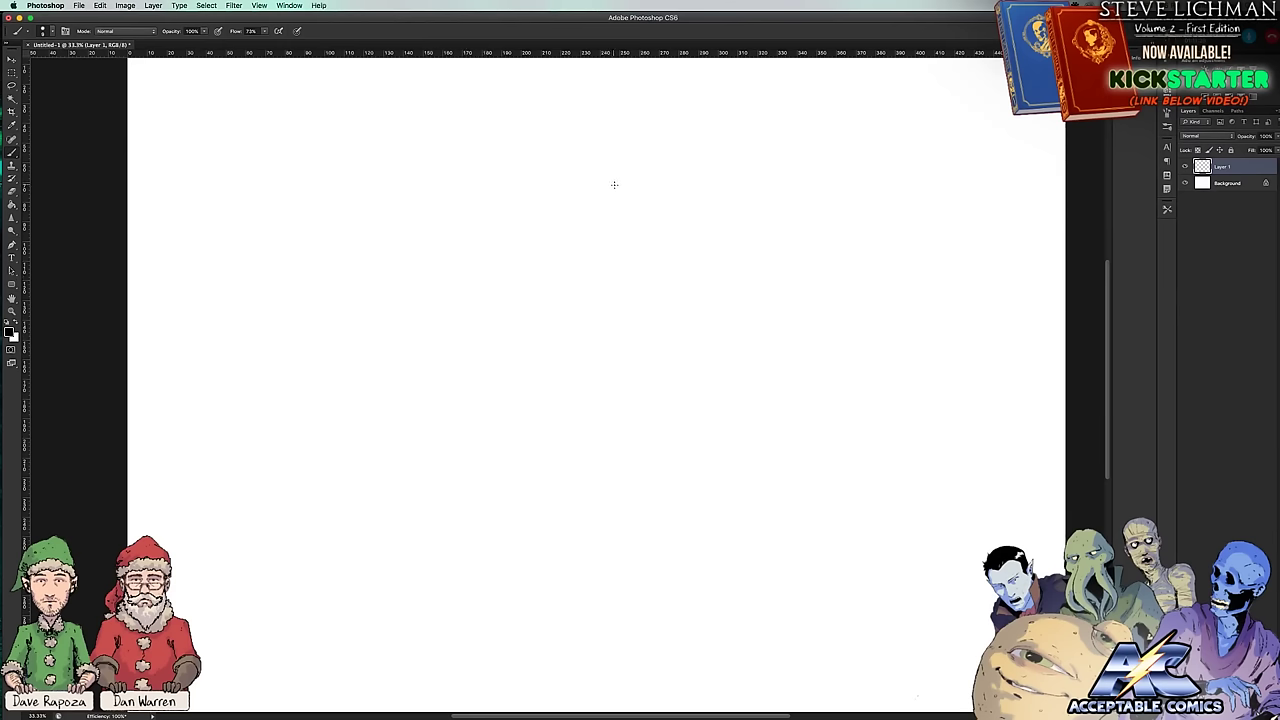
Step: Sketch the cap's crown and side, plus lines for the chin, mouth and cheek
{"action": "mouse_move", "coordinate": [616, 189]}
{"action": "left_mouse_down"}
{"action": "mouse_move", "coordinate": [539, 167]}
{"action": "mouse_move", "coordinate": [554, 229]}
{"action": "mouse_move", "coordinate": [625, 201]}
{"action": "mouse_move", "coordinate": [635, 180]}
{"action": "mouse_move", "coordinate": [657, 198]}
{"action": "mouse_move", "coordinate": [616, 211]}
{"action": "mouse_move", "coordinate": [634, 180]}
{"action": "mouse_move", "coordinate": [575, 207]}
{"action": "mouse_move", "coordinate": [557, 178]}
{"action": "mouse_move", "coordinate": [576, 167]}
{"action": "mouse_move", "coordinate": [574, 198]}
{"action": "mouse_move", "coordinate": [556, 178]}
{"action": "mouse_move", "coordinate": [586, 168]}
{"action": "mouse_move", "coordinate": [548, 167]}
{"action": "mouse_move", "coordinate": [543, 189]}
{"action": "mouse_move", "coordinate": [565, 229]}
{"action": "mouse_move", "coordinate": [553, 242]}
{"action": "mouse_move", "coordinate": [570, 247]}
{"action": "mouse_move", "coordinate": [608, 213]}
{"action": "mouse_move", "coordinate": [584, 222]}
{"action": "mouse_move", "coordinate": [603, 231]}
{"action": "mouse_move", "coordinate": [607, 215]}
{"action": "mouse_move", "coordinate": [629, 214]}
{"action": "mouse_move", "coordinate": [606, 246]}
{"action": "left_mouse_up"}
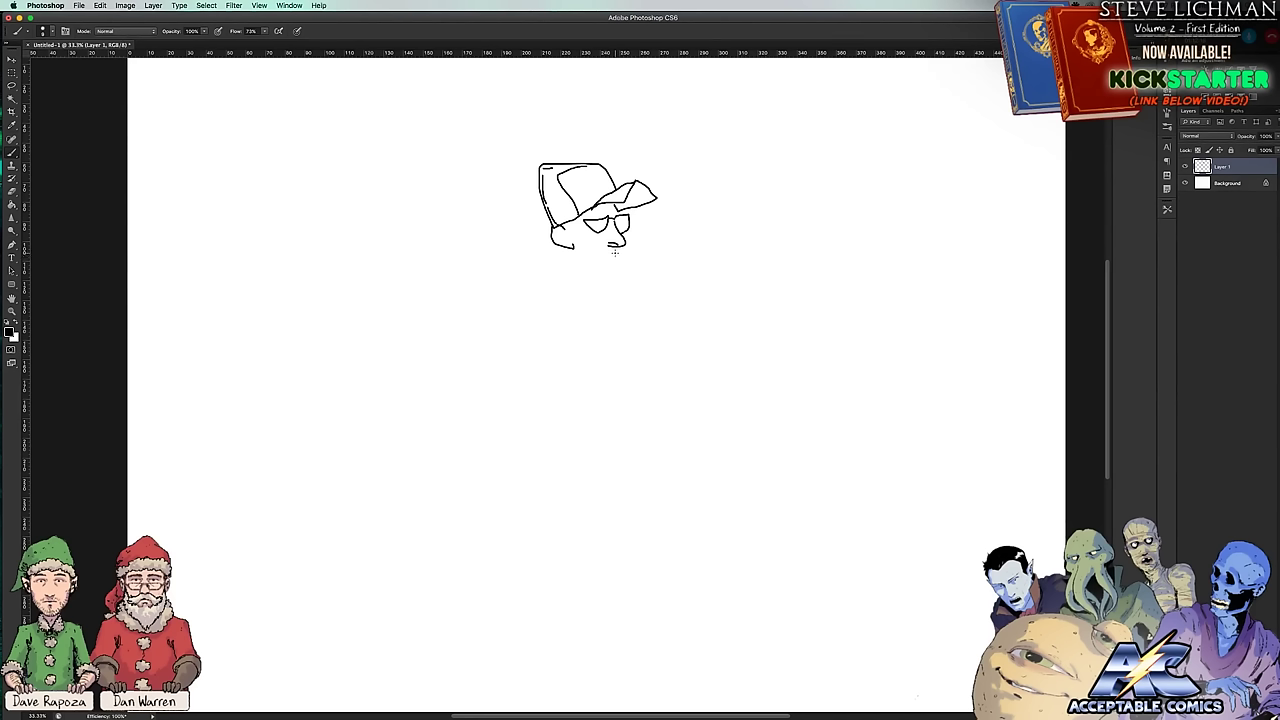
{"action": "left_click_drag", "start_coordinate": [615, 253], "coordinate": [613, 257]}
{"action": "left_click_drag", "start_coordinate": [612, 255], "coordinate": [614, 270]}
{"action": "left_click_drag", "start_coordinate": [617, 249], "coordinate": [618, 261]}
{"action": "mouse_move", "coordinate": [566, 228]}
{"action": "left_mouse_down"}
{"action": "mouse_move", "coordinate": [574, 244]}
{"action": "mouse_move", "coordinate": [577, 221]}
{"action": "left_mouse_up"}
Step: Stipple stubble below the cheek and outline the jaw, chin and back of the head
{"action": "left_click", "coordinate": [574, 251]}
{"action": "left_click", "coordinate": [577, 257]}
{"action": "left_click", "coordinate": [579, 263]}
{"action": "mouse_move", "coordinate": [570, 248]}
{"action": "left_mouse_down"}
{"action": "mouse_move", "coordinate": [587, 277]}
{"action": "mouse_move", "coordinate": [618, 273]}
{"action": "left_mouse_up"}
{"action": "mouse_move", "coordinate": [553, 229]}
{"action": "left_mouse_down"}
{"action": "mouse_move", "coordinate": [545, 265]}
{"action": "mouse_move", "coordinate": [562, 265]}
{"action": "mouse_move", "coordinate": [558, 252]}
{"action": "mouse_move", "coordinate": [539, 259]}
{"action": "mouse_move", "coordinate": [502, 299]}
{"action": "mouse_move", "coordinate": [517, 326]}
{"action": "mouse_move", "coordinate": [552, 268]}
{"action": "left_mouse_up"}
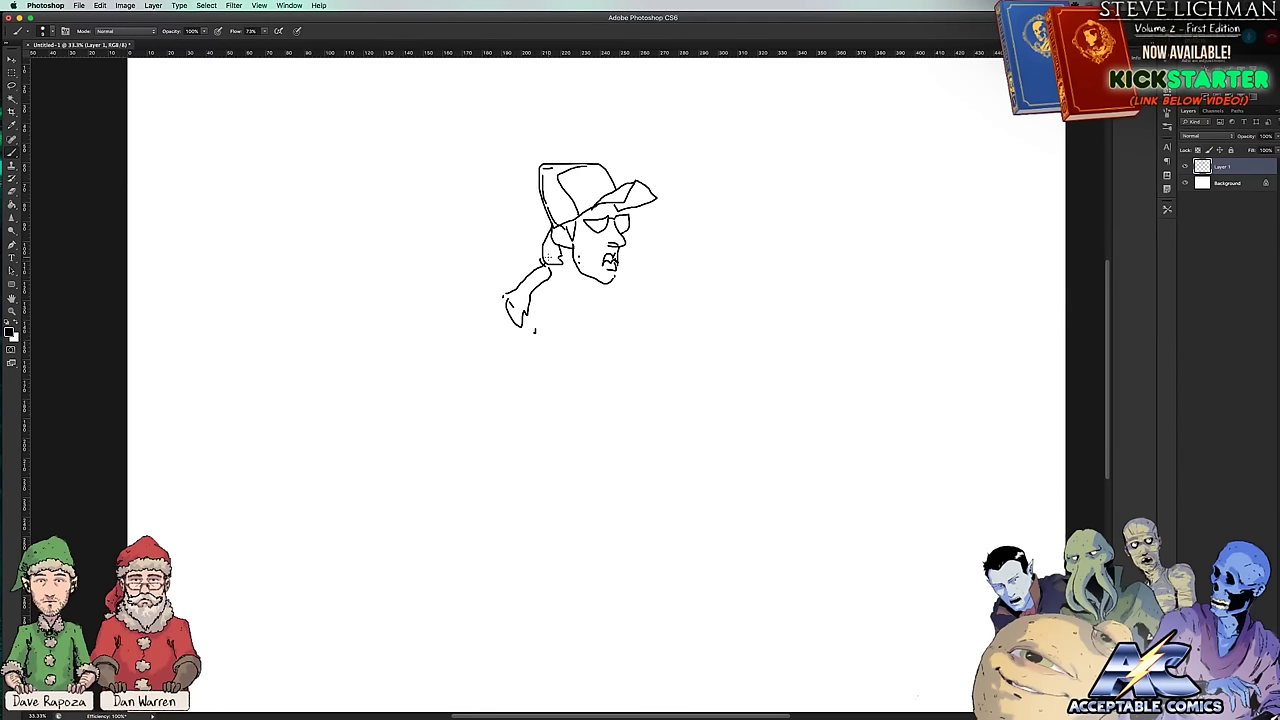
{"action": "left_click_drag", "start_coordinate": [573, 260], "coordinate": [566, 270]}
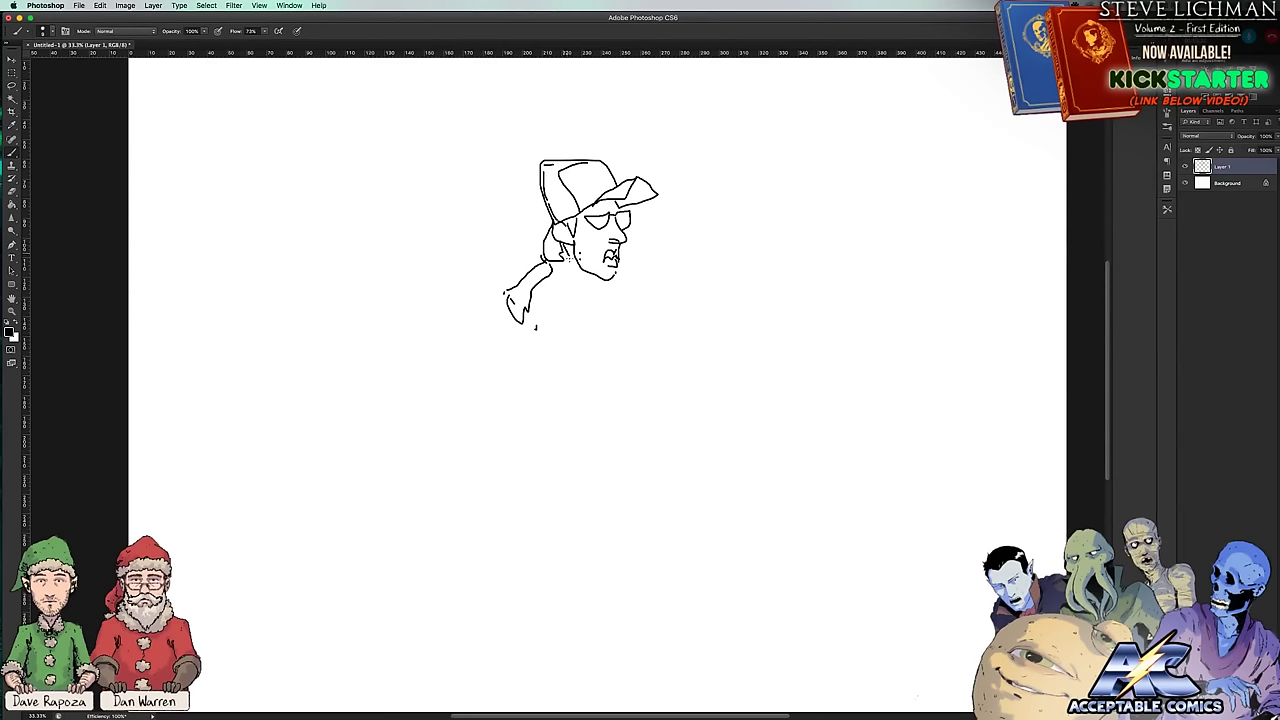
Step: Extend the jaw line into the neck and sketch the shoulders and chest outline below
{"action": "mouse_move", "coordinate": [576, 275]}
{"action": "left_mouse_down"}
{"action": "mouse_move", "coordinate": [589, 291]}
{"action": "mouse_move", "coordinate": [571, 288]}
{"action": "mouse_move", "coordinate": [571, 314]}
{"action": "mouse_move", "coordinate": [597, 330]}
{"action": "mouse_move", "coordinate": [617, 305]}
{"action": "mouse_move", "coordinate": [583, 275]}
{"action": "mouse_move", "coordinate": [601, 326]}
{"action": "left_mouse_up"}
{"action": "mouse_move", "coordinate": [569, 284]}
{"action": "left_mouse_down"}
{"action": "mouse_move", "coordinate": [561, 360]}
{"action": "mouse_move", "coordinate": [582, 363]}
{"action": "left_mouse_up"}
{"action": "mouse_move", "coordinate": [606, 352]}
{"action": "left_mouse_down"}
{"action": "mouse_move", "coordinate": [631, 340]}
{"action": "mouse_move", "coordinate": [636, 300]}
{"action": "mouse_move", "coordinate": [582, 274]}
{"action": "mouse_move", "coordinate": [559, 292]}
{"action": "mouse_move", "coordinate": [563, 327]}
{"action": "left_mouse_up"}
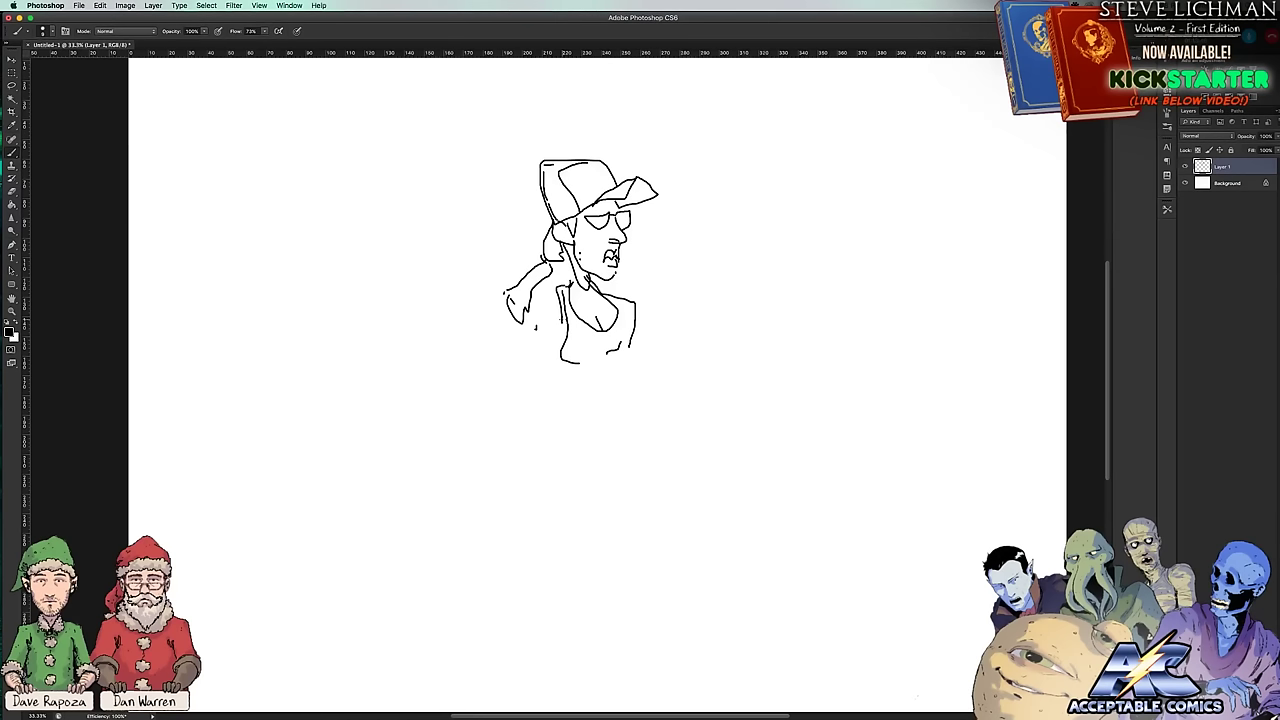
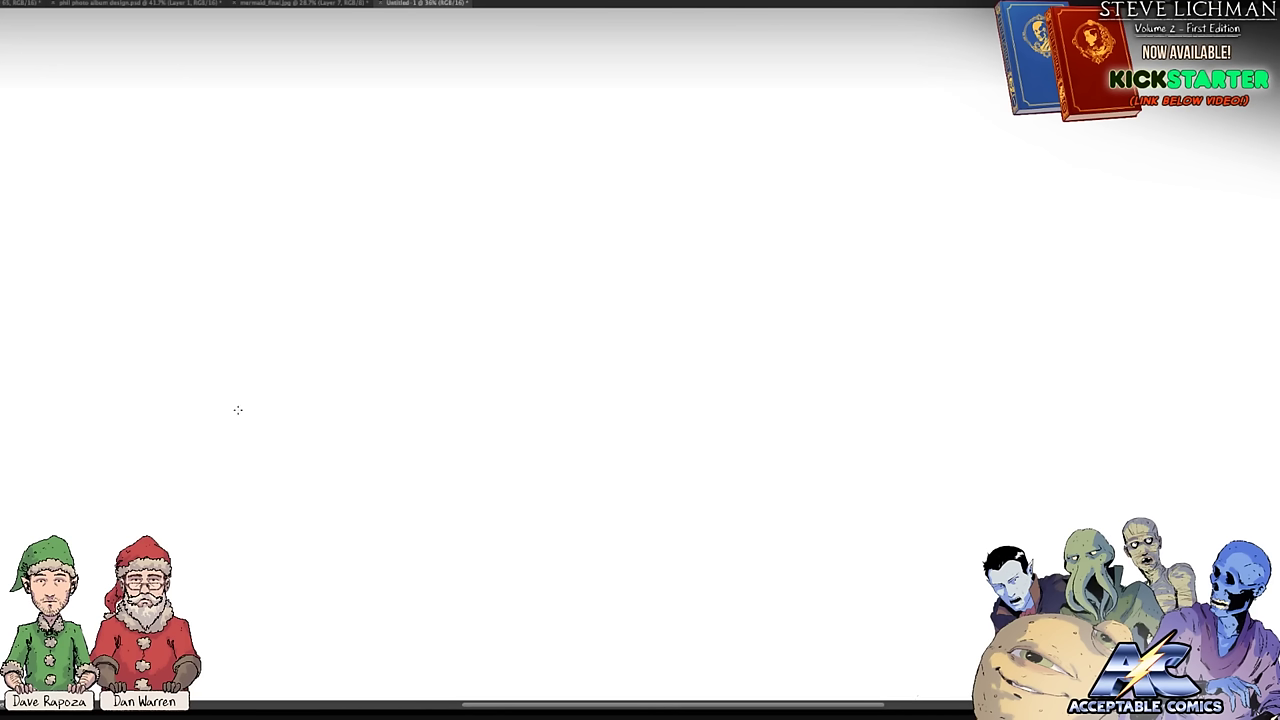
Step: Draw the lower mountain ridge and jagged top skyline, then one arm and the head outline
{"action": "mouse_move", "coordinate": [97, 470]}
{"action": "left_mouse_down"}
{"action": "mouse_move", "coordinate": [231, 336]}
{"action": "mouse_move", "coordinate": [264, 331]}
{"action": "mouse_move", "coordinate": [337, 400]}
{"action": "mouse_move", "coordinate": [390, 421]}
{"action": "mouse_move", "coordinate": [434, 480]}
{"action": "mouse_move", "coordinate": [541, 534]}
{"action": "mouse_move", "coordinate": [564, 522]}
{"action": "mouse_move", "coordinate": [587, 470]}
{"action": "mouse_move", "coordinate": [639, 451]}
{"action": "mouse_move", "coordinate": [706, 399]}
{"action": "mouse_move", "coordinate": [769, 299]}
{"action": "mouse_move", "coordinate": [832, 254]}
{"action": "mouse_move", "coordinate": [853, 220]}
{"action": "mouse_move", "coordinate": [935, 269]}
{"action": "mouse_move", "coordinate": [994, 368]}
{"action": "mouse_move", "coordinate": [1156, 520]}
{"action": "left_mouse_up"}
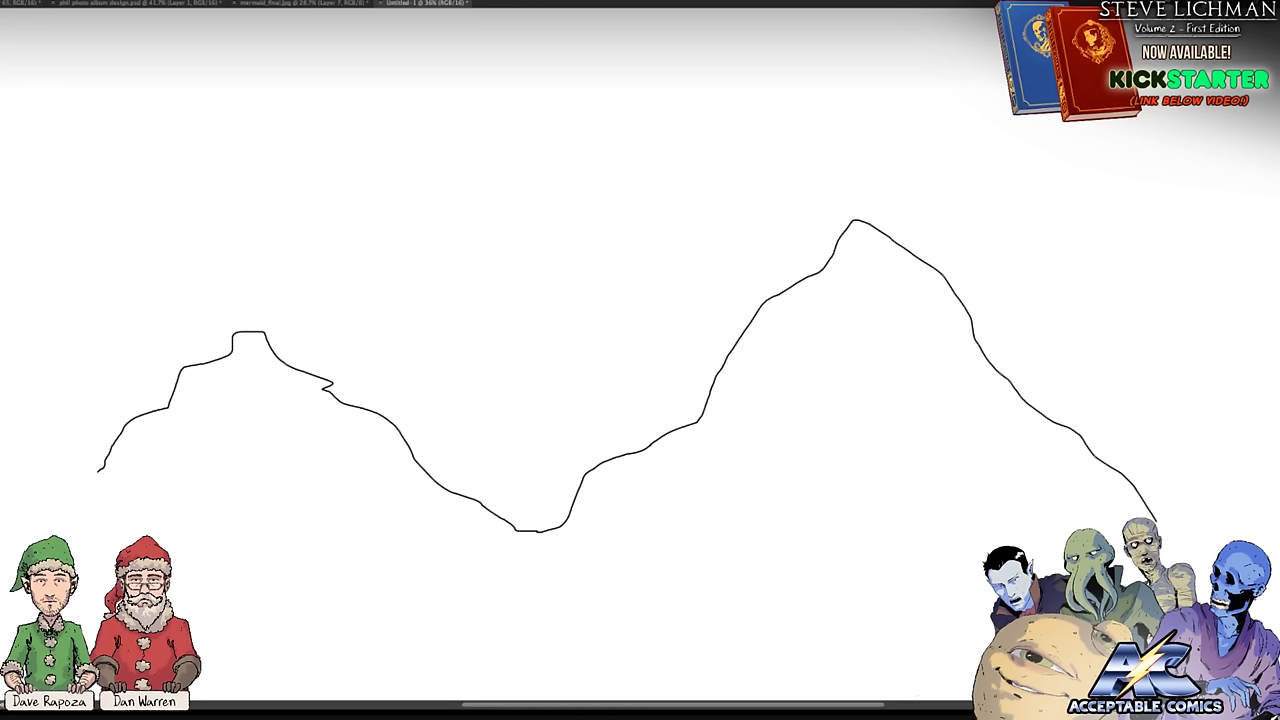
{"action": "mouse_move", "coordinate": [1007, 95]}
{"action": "left_mouse_down"}
{"action": "mouse_move", "coordinate": [917, 30]}
{"action": "mouse_move", "coordinate": [855, 84]}
{"action": "mouse_move", "coordinate": [818, 40]}
{"action": "mouse_move", "coordinate": [742, 62]}
{"action": "mouse_move", "coordinate": [694, 130]}
{"action": "mouse_move", "coordinate": [607, 42]}
{"action": "mouse_move", "coordinate": [542, 68]}
{"action": "mouse_move", "coordinate": [544, 52]}
{"action": "mouse_move", "coordinate": [512, 104]}
{"action": "mouse_move", "coordinate": [470, 100]}
{"action": "mouse_move", "coordinate": [436, 57]}
{"action": "mouse_move", "coordinate": [376, 52]}
{"action": "mouse_move", "coordinate": [308, 86]}
{"action": "mouse_move", "coordinate": [214, 50]}
{"action": "mouse_move", "coordinate": [190, 72]}
{"action": "mouse_move", "coordinate": [92, 74]}
{"action": "left_mouse_up"}
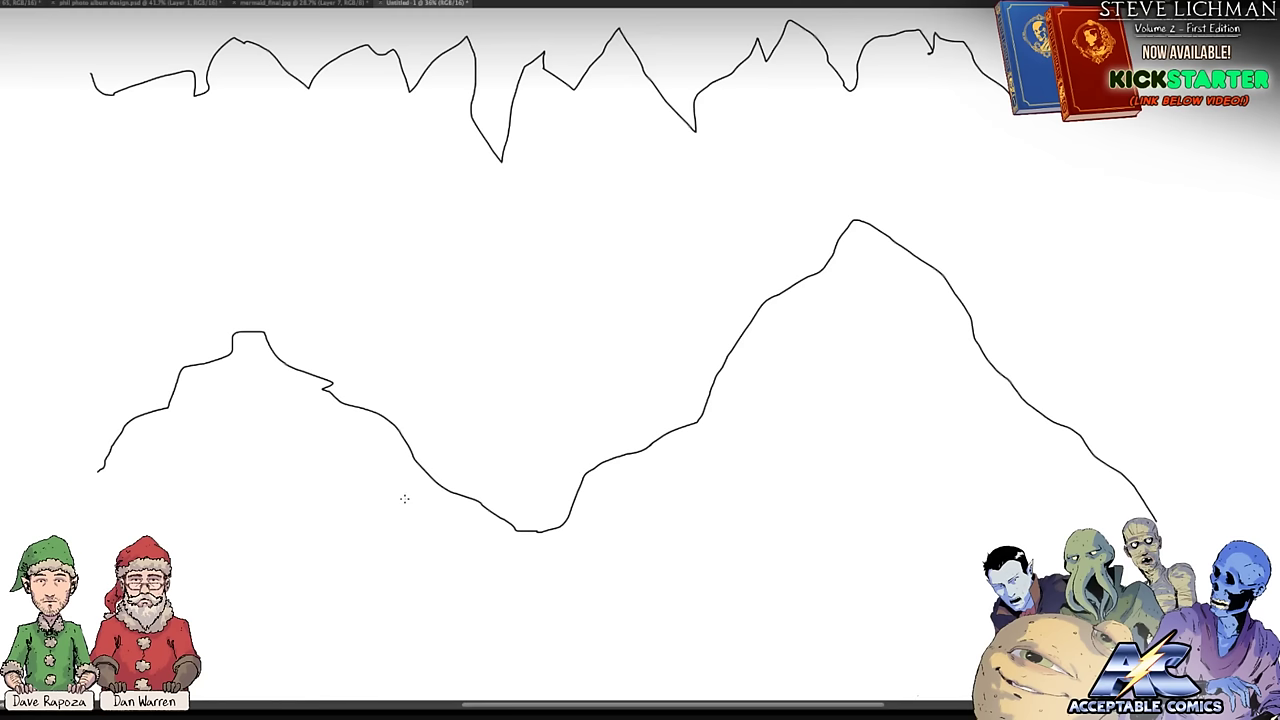
{"action": "mouse_move", "coordinate": [397, 423]}
{"action": "left_mouse_down"}
{"action": "mouse_move", "coordinate": [363, 350]}
{"action": "mouse_move", "coordinate": [446, 323]}
{"action": "left_mouse_up"}
{"action": "mouse_move", "coordinate": [410, 447]}
{"action": "left_mouse_down"}
{"action": "mouse_move", "coordinate": [404, 378]}
{"action": "mouse_move", "coordinate": [482, 343]}
{"action": "left_mouse_up"}
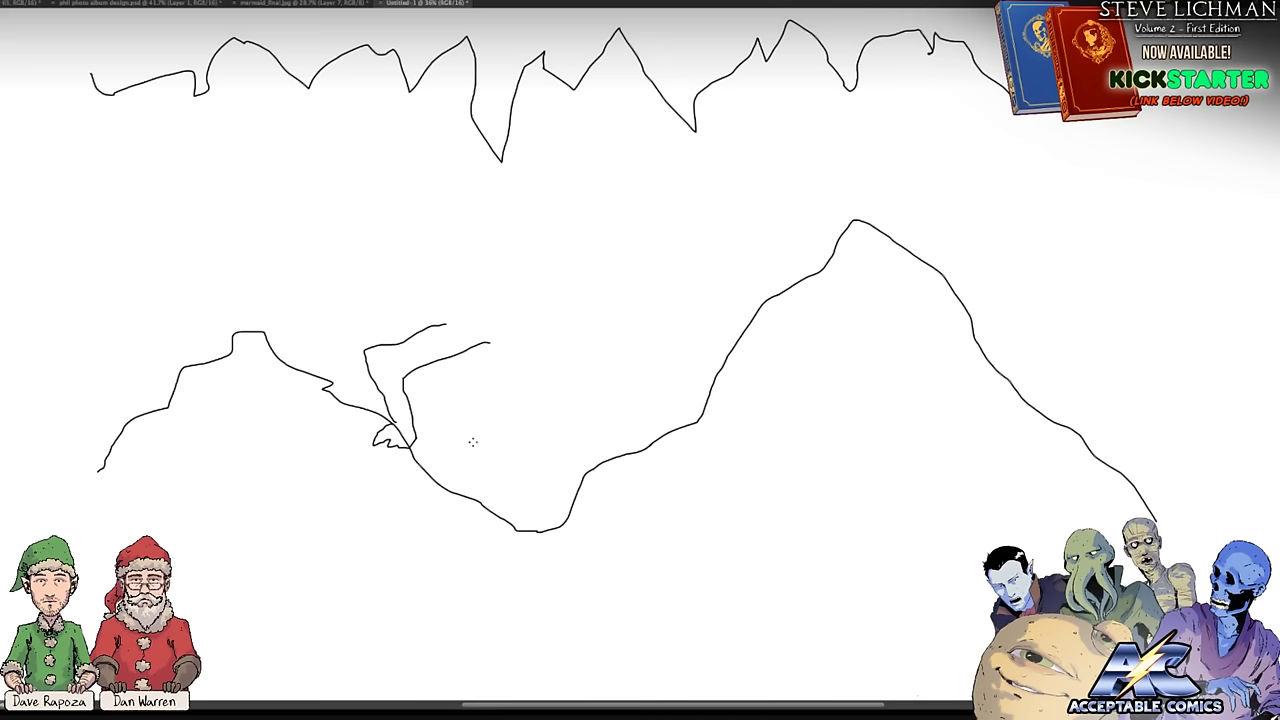
{"action": "mouse_move", "coordinate": [612, 338]}
{"action": "left_mouse_down"}
{"action": "mouse_move", "coordinate": [558, 367]}
{"action": "mouse_move", "coordinate": [545, 348]}
{"action": "mouse_move", "coordinate": [546, 302]}
{"action": "mouse_move", "coordinate": [576, 264]}
{"action": "mouse_move", "coordinate": [614, 272]}
{"action": "mouse_move", "coordinate": [614, 337]}
{"action": "left_mouse_up"}
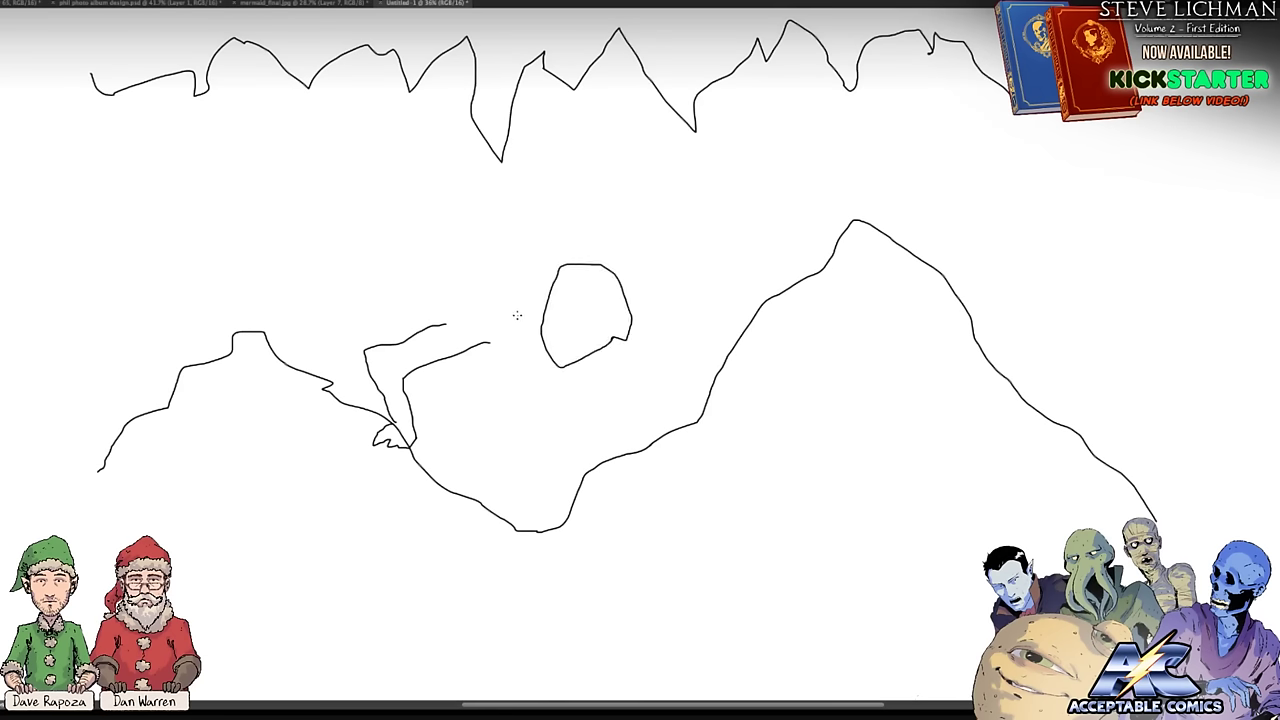
Step: Draw the shoulder, torso, lower body, outstretched arm to a clawed hand, neck line and ear
{"action": "mouse_move", "coordinate": [500, 302]}
{"action": "left_mouse_down"}
{"action": "mouse_move", "coordinate": [465, 308]}
{"action": "mouse_move", "coordinate": [480, 370]}
{"action": "mouse_move", "coordinate": [544, 474]}
{"action": "mouse_move", "coordinate": [614, 465]}
{"action": "mouse_move", "coordinate": [625, 487]}
{"action": "mouse_move", "coordinate": [608, 458]}
{"action": "mouse_move", "coordinate": [613, 477]}
{"action": "mouse_move", "coordinate": [604, 468]}
{"action": "mouse_move", "coordinate": [596, 484]}
{"action": "mouse_move", "coordinate": [590, 451]}
{"action": "mouse_move", "coordinate": [538, 440]}
{"action": "mouse_move", "coordinate": [512, 338]}
{"action": "left_mouse_up"}
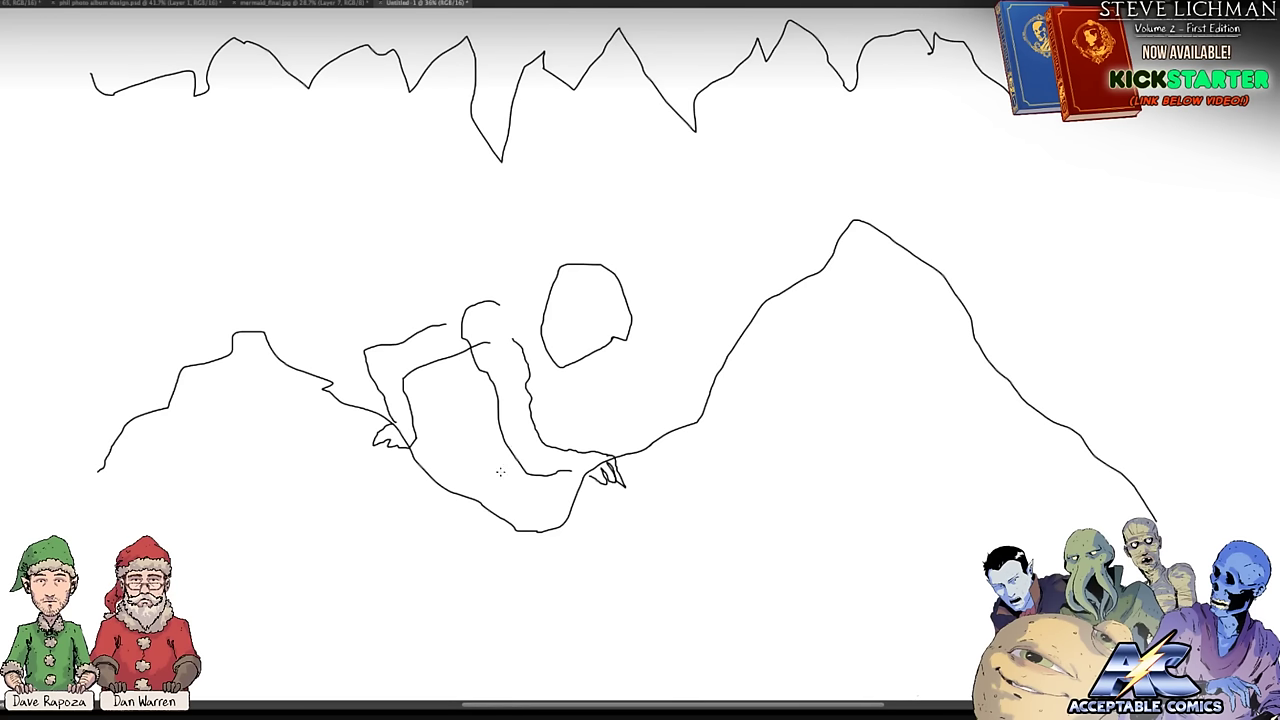
{"action": "mouse_move", "coordinate": [469, 491]}
{"action": "left_mouse_down"}
{"action": "mouse_move", "coordinate": [514, 466]}
{"action": "mouse_move", "coordinate": [561, 476]}
{"action": "mouse_move", "coordinate": [482, 506]}
{"action": "left_mouse_up"}
{"action": "left_click_drag", "start_coordinate": [567, 448], "coordinate": [564, 408]}
{"action": "mouse_move", "coordinate": [727, 349]}
{"action": "left_mouse_down"}
{"action": "mouse_move", "coordinate": [753, 366]}
{"action": "mouse_move", "coordinate": [733, 357]}
{"action": "mouse_move", "coordinate": [742, 369]}
{"action": "mouse_move", "coordinate": [724, 355]}
{"action": "mouse_move", "coordinate": [664, 375]}
{"action": "mouse_move", "coordinate": [631, 340]}
{"action": "left_mouse_up"}
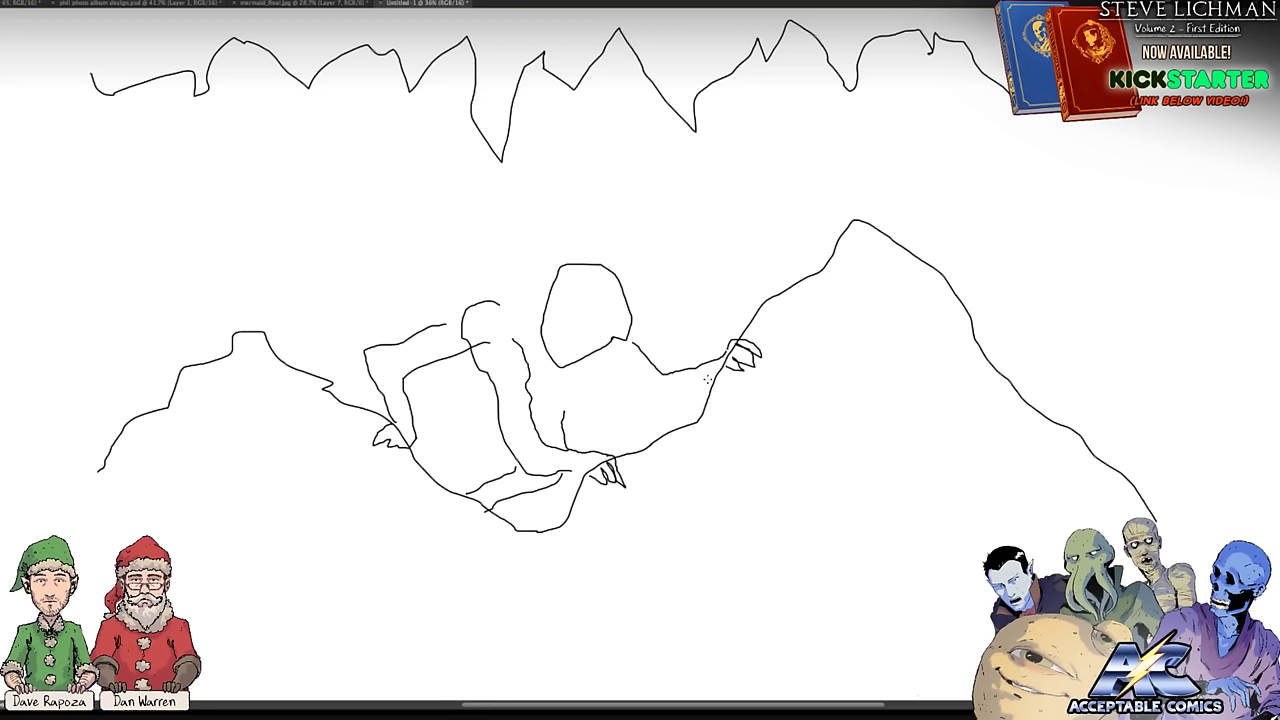
{"action": "mouse_move", "coordinate": [714, 383]}
{"action": "left_mouse_down"}
{"action": "mouse_move", "coordinate": [646, 403]}
{"action": "mouse_move", "coordinate": [602, 362]}
{"action": "mouse_move", "coordinate": [591, 384]}
{"action": "mouse_move", "coordinate": [529, 400]}
{"action": "left_mouse_up"}
{"action": "left_click_drag", "start_coordinate": [458, 351], "coordinate": [477, 368]}
{"action": "mouse_move", "coordinate": [546, 300]}
{"action": "left_mouse_down"}
{"action": "mouse_move", "coordinate": [482, 303]}
{"action": "mouse_move", "coordinate": [446, 326]}
{"action": "mouse_move", "coordinate": [472, 314]}
{"action": "left_mouse_up"}
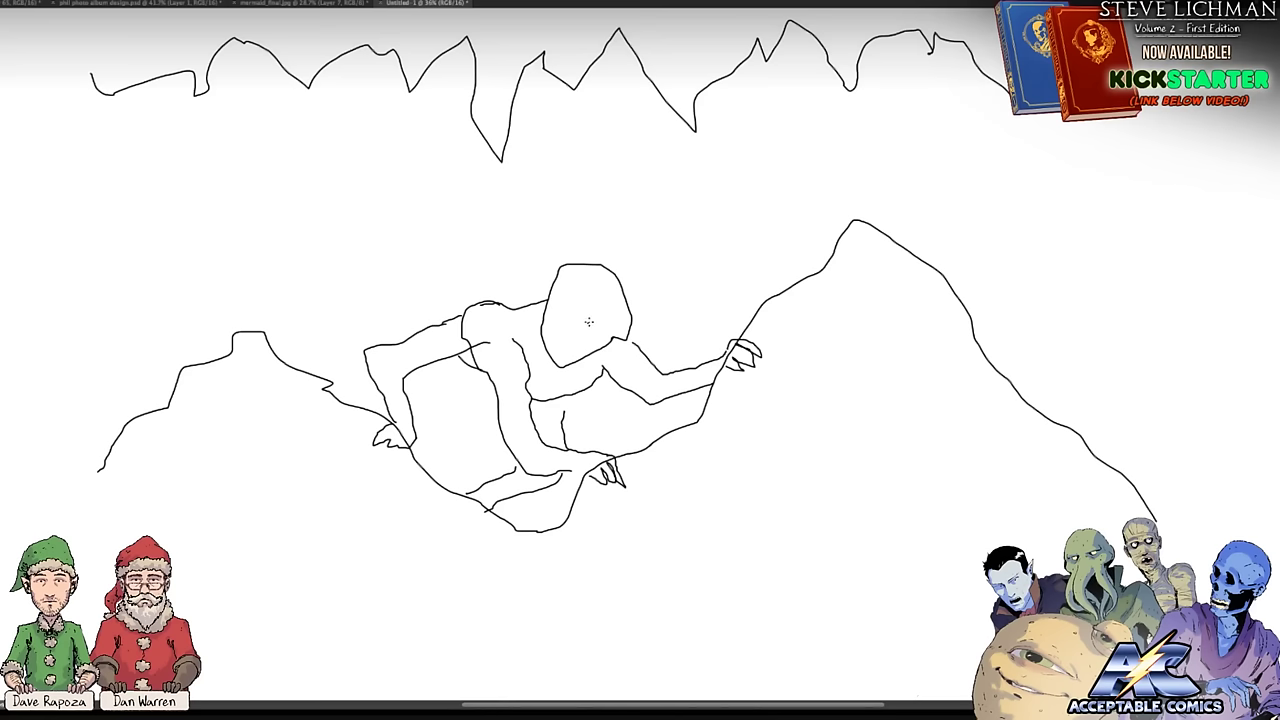
{"action": "mouse_move", "coordinate": [589, 321]}
{"action": "left_mouse_down"}
{"action": "mouse_move", "coordinate": [608, 330]}
{"action": "mouse_move", "coordinate": [596, 342]}
{"action": "mouse_move", "coordinate": [588, 330]}
{"action": "mouse_move", "coordinate": [612, 324]}
{"action": "mouse_move", "coordinate": [591, 320]}
{"action": "mouse_move", "coordinate": [615, 327]}
{"action": "mouse_move", "coordinate": [558, 300]}
{"action": "mouse_move", "coordinate": [572, 316]}
{"action": "mouse_move", "coordinate": [552, 319]}
{"action": "mouse_move", "coordinate": [557, 308]}
{"action": "mouse_move", "coordinate": [565, 322]}
{"action": "left_mouse_up"}
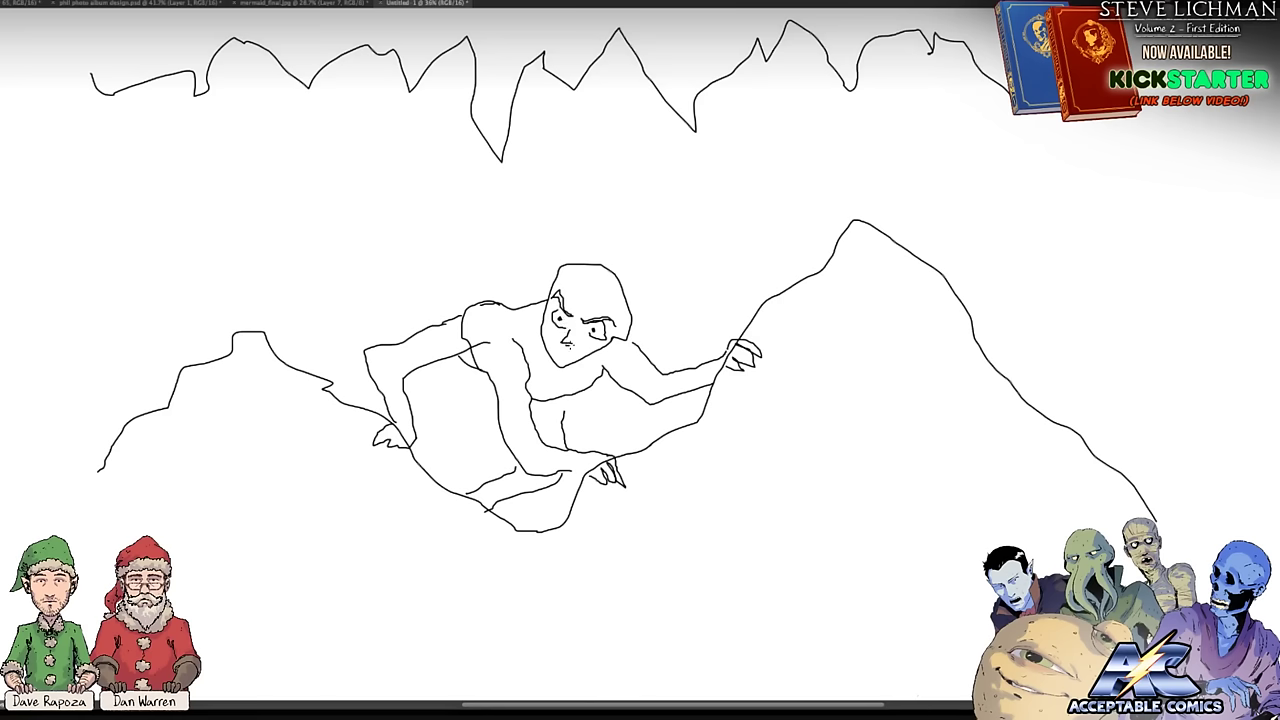
Step: Draw the mouth with fangs and teeth, and the hood line around the head
{"action": "left_click_drag", "start_coordinate": [594, 342], "coordinate": [553, 356]}
{"action": "mouse_move", "coordinate": [577, 346]}
{"action": "left_mouse_down"}
{"action": "mouse_move", "coordinate": [585, 353]}
{"action": "mouse_move", "coordinate": [558, 342]}
{"action": "left_mouse_up"}
{"action": "left_click_drag", "start_coordinate": [557, 345], "coordinate": [559, 356]}
{"action": "left_click_drag", "start_coordinate": [606, 318], "coordinate": [566, 292]}
Step: Scatter spots across the hood and beside its right edge
{"action": "left_click", "coordinate": [605, 291]}
{"action": "left_click_drag", "start_coordinate": [579, 272], "coordinate": [575, 271]}
{"action": "left_click", "coordinate": [590, 286]}
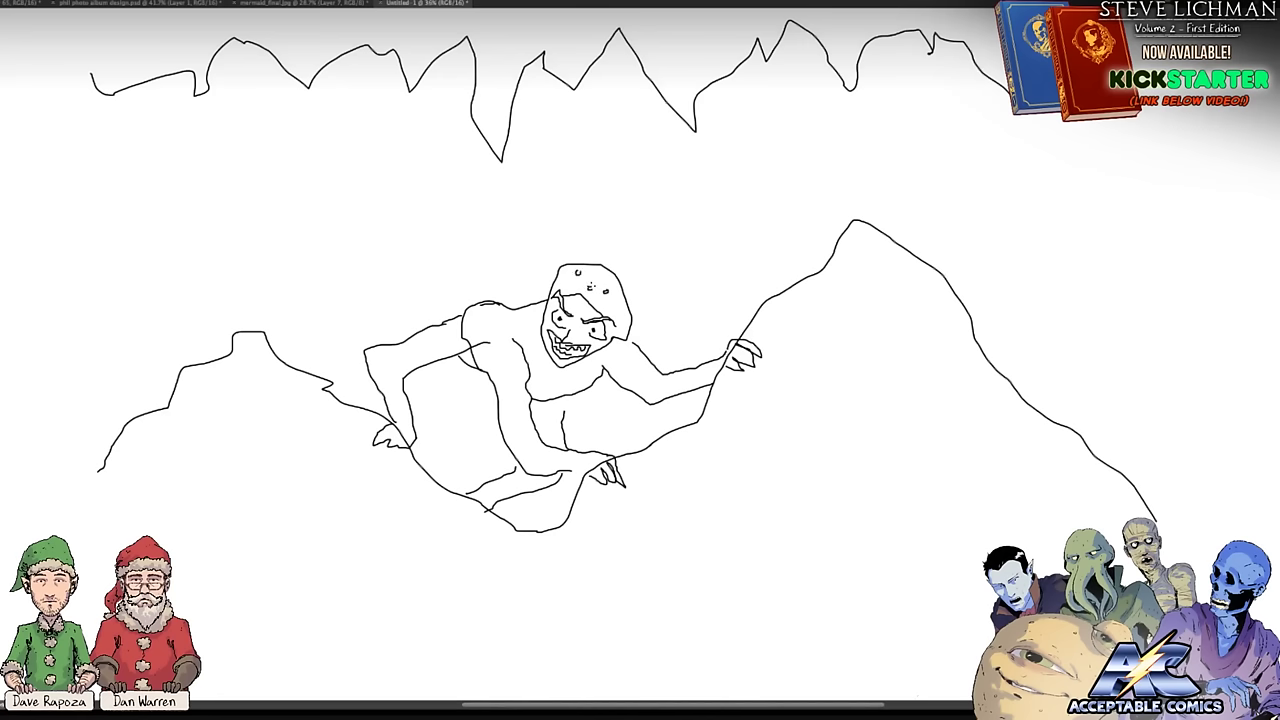
{"action": "left_click_drag", "start_coordinate": [597, 277], "coordinate": [603, 283]}
{"action": "left_click", "coordinate": [602, 278]}
{"action": "left_click_drag", "start_coordinate": [617, 325], "coordinate": [626, 331]}
{"action": "left_click_drag", "start_coordinate": [568, 280], "coordinate": [574, 292]}
Step: Add spots on shoulders, chest and belly, an eye, then a long ground line along the bottom
{"action": "left_click", "coordinate": [630, 361]}
{"action": "mouse_move", "coordinate": [628, 367]}
{"action": "left_mouse_down"}
{"action": "mouse_move", "coordinate": [625, 380]}
{"action": "mouse_move", "coordinate": [638, 377]}
{"action": "left_mouse_up"}
{"action": "mouse_move", "coordinate": [505, 356]}
{"action": "left_mouse_down"}
{"action": "mouse_move", "coordinate": [512, 400]}
{"action": "mouse_move", "coordinate": [520, 378]}
{"action": "mouse_move", "coordinate": [589, 374]}
{"action": "mouse_move", "coordinate": [567, 384]}
{"action": "left_mouse_up"}
{"action": "left_click_drag", "start_coordinate": [525, 314], "coordinate": [527, 321]}
{"action": "mouse_move", "coordinate": [501, 298]}
{"action": "left_mouse_down"}
{"action": "mouse_move", "coordinate": [474, 320]}
{"action": "mouse_move", "coordinate": [471, 343]}
{"action": "mouse_move", "coordinate": [498, 336]}
{"action": "left_mouse_up"}
{"action": "left_click_drag", "start_coordinate": [528, 455], "coordinate": [534, 469]}
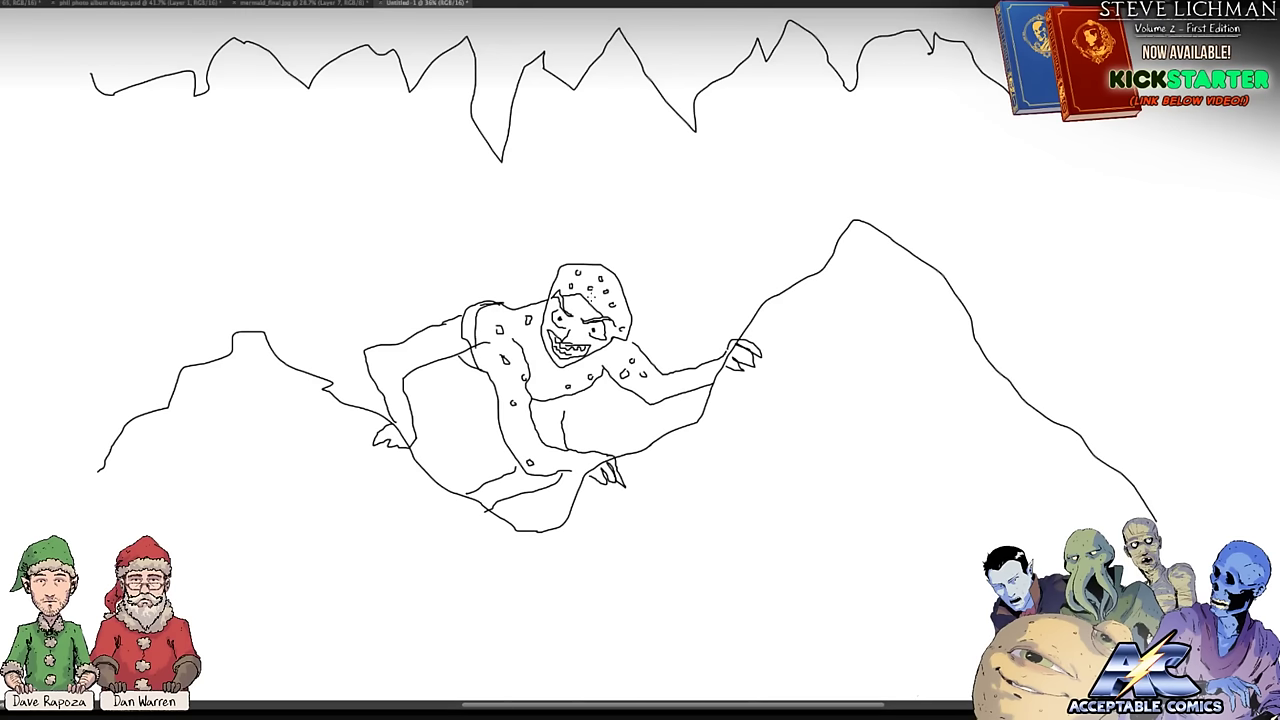
{"action": "left_click_drag", "start_coordinate": [578, 296], "coordinate": [576, 308]}
{"action": "mouse_move", "coordinate": [442, 351]}
{"action": "left_mouse_down"}
{"action": "mouse_move", "coordinate": [419, 350]}
{"action": "mouse_move", "coordinate": [441, 335]}
{"action": "left_mouse_up"}
{"action": "mouse_move", "coordinate": [896, 647]}
{"action": "left_mouse_down"}
{"action": "mouse_move", "coordinate": [713, 596]}
{"action": "mouse_move", "coordinate": [516, 576]}
{"action": "mouse_move", "coordinate": [355, 562]}
{"action": "mouse_move", "coordinate": [172, 575]}
{"action": "left_mouse_up"}
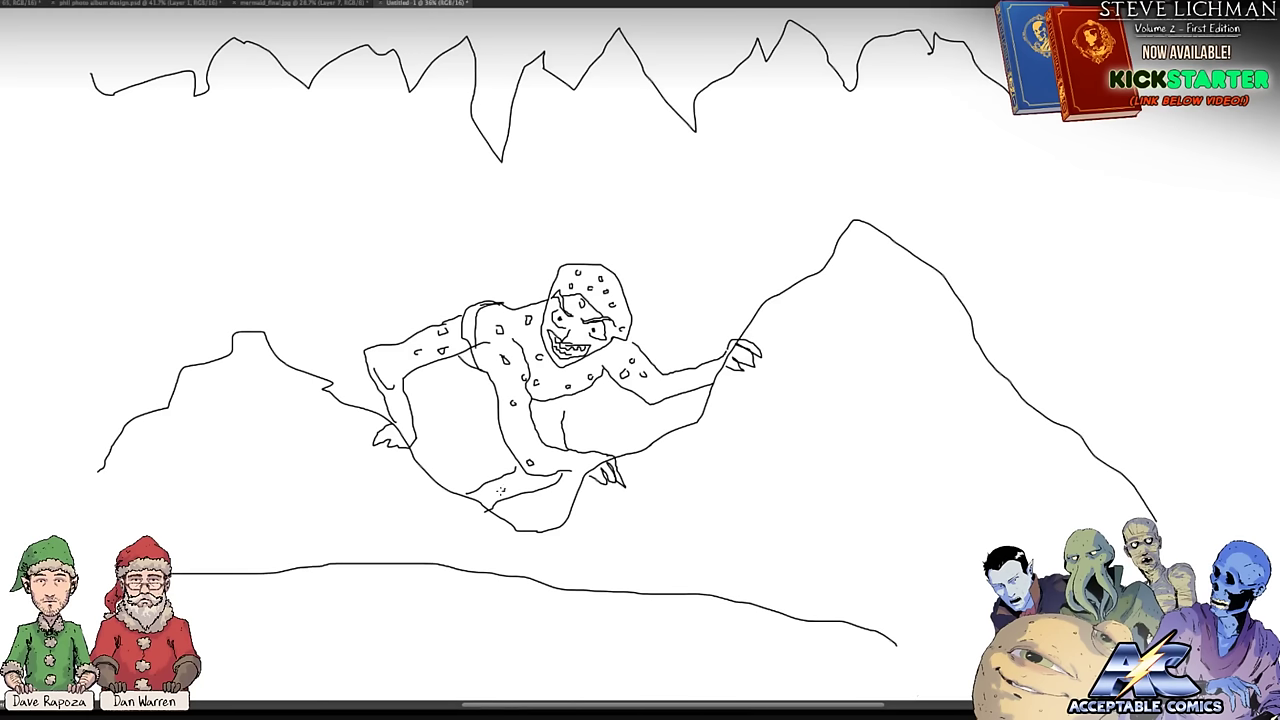
Step: Add spots on the legs, torso and both forearms
{"action": "left_click_drag", "start_coordinate": [500, 491], "coordinate": [506, 487]}
{"action": "left_click_drag", "start_coordinate": [553, 416], "coordinate": [557, 412]}
{"action": "left_click_drag", "start_coordinate": [393, 356], "coordinate": [385, 353]}
{"action": "left_click_drag", "start_coordinate": [527, 437], "coordinate": [523, 431]}
{"action": "left_click_drag", "start_coordinate": [690, 372], "coordinate": [657, 391]}
Step: Stipple dots over the shoulder, chest and hood
{"action": "left_click", "coordinate": [615, 347]}
{"action": "left_click", "coordinate": [620, 351]}
{"action": "left_click", "coordinate": [616, 356]}
{"action": "left_click", "coordinate": [614, 351]}
{"action": "left_click", "coordinate": [608, 350]}
{"action": "left_click", "coordinate": [502, 393]}
{"action": "left_click", "coordinate": [607, 350]}
{"action": "left_click", "coordinate": [529, 318]}
{"action": "left_click", "coordinate": [502, 358]}
Step: Undo stray chest and leg marks, add a curved leg spot, and start the second figure's hair
{"action": "key", "text": "ctrl+z"}
{"action": "left_click", "coordinate": [493, 356]}
{"action": "key", "text": "ctrl+z"}
{"action": "mouse_move", "coordinate": [542, 448]}
{"action": "left_mouse_down"}
{"action": "mouse_move", "coordinate": [601, 456]}
{"action": "mouse_move", "coordinate": [592, 466]}
{"action": "left_mouse_up"}
{"action": "left_click_drag", "start_coordinate": [846, 214], "coordinate": [950, 225]}
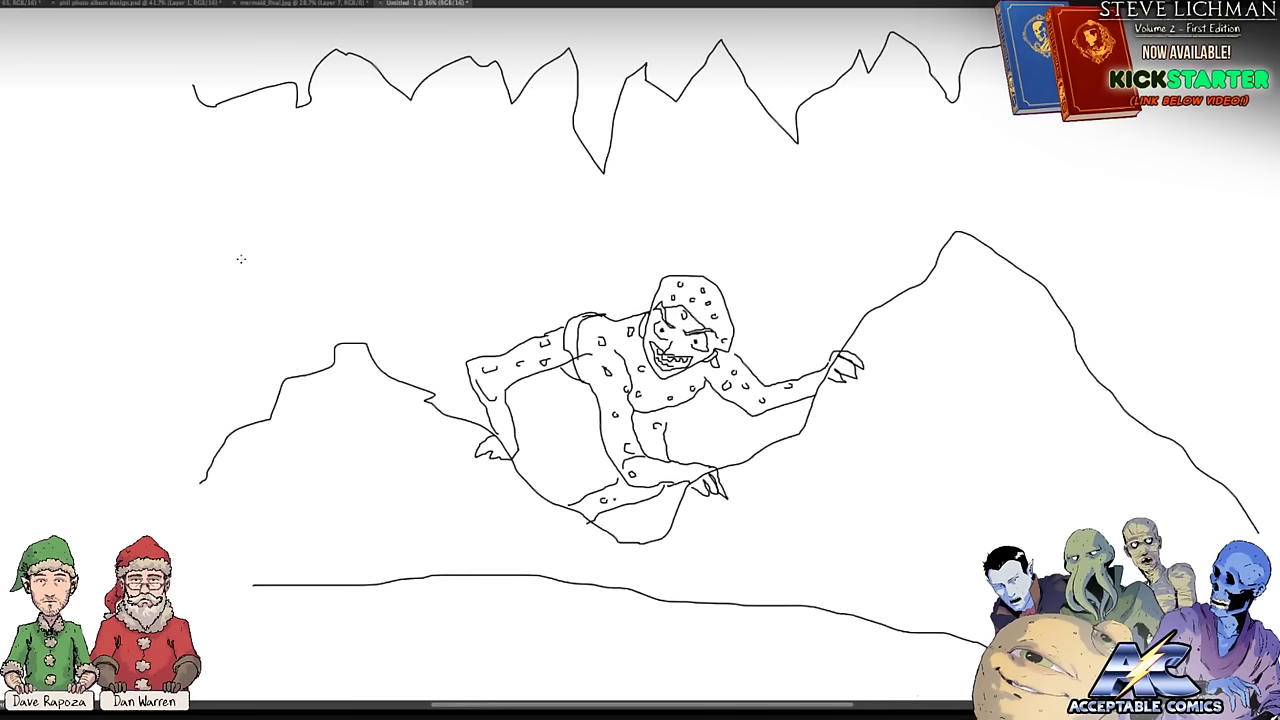
{"action": "mouse_move", "coordinate": [251, 217]}
{"action": "left_mouse_down"}
{"action": "mouse_move", "coordinate": [277, 240]}
{"action": "mouse_move", "coordinate": [262, 264]}
{"action": "mouse_move", "coordinate": [248, 240]}
{"action": "mouse_move", "coordinate": [214, 239]}
{"action": "mouse_move", "coordinate": [194, 303]}
{"action": "mouse_move", "coordinate": [188, 255]}
{"action": "mouse_move", "coordinate": [184, 280]}
{"action": "left_mouse_up"}
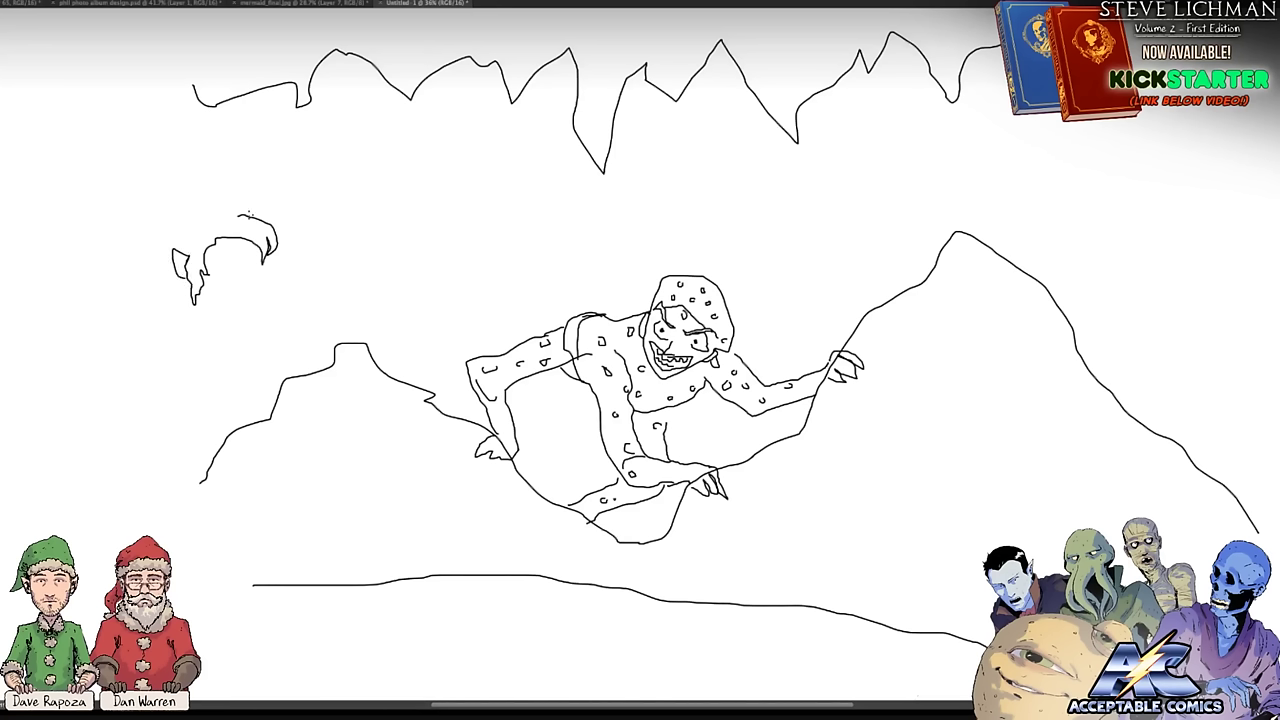
Step: Draw the swordsman's arched hair, eye with pupil, and jaw and chin line
{"action": "mouse_move", "coordinate": [240, 213]}
{"action": "left_mouse_down"}
{"action": "mouse_move", "coordinate": [268, 221]}
{"action": "mouse_move", "coordinate": [246, 201]}
{"action": "mouse_move", "coordinate": [170, 230]}
{"action": "mouse_move", "coordinate": [162, 318]}
{"action": "mouse_move", "coordinate": [193, 319]}
{"action": "mouse_move", "coordinate": [196, 306]}
{"action": "left_mouse_up"}
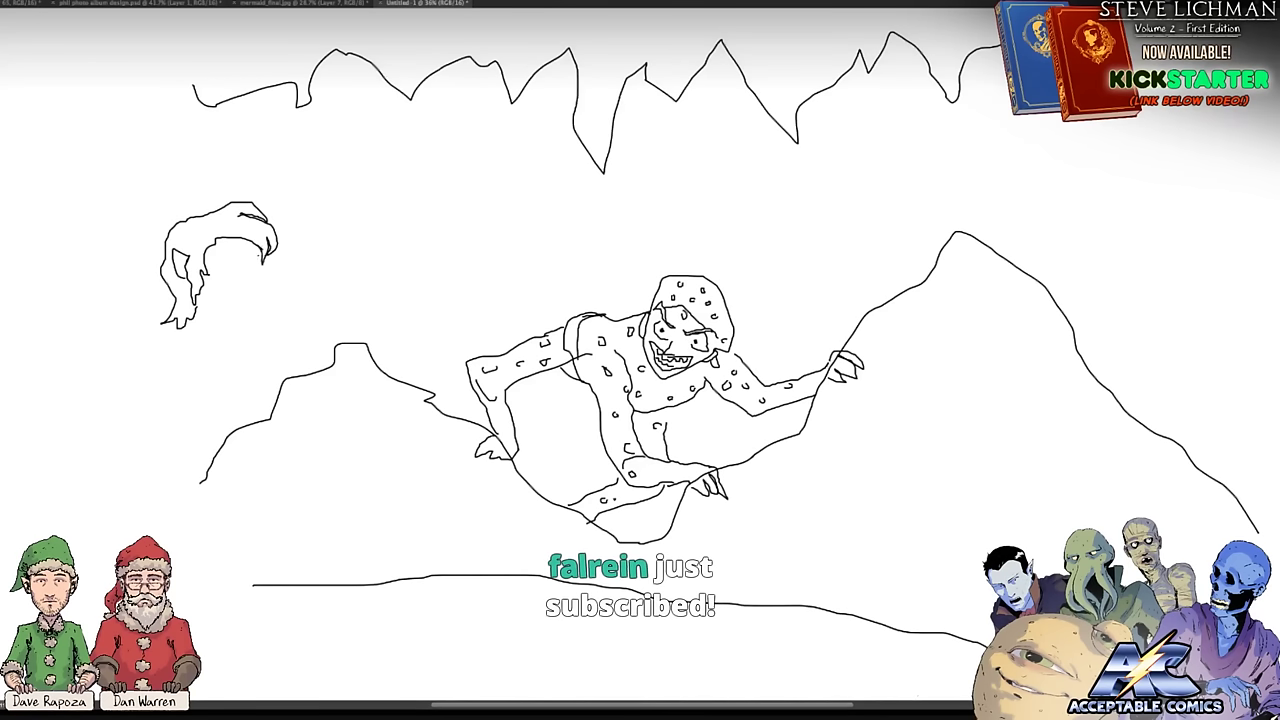
{"action": "left_click_drag", "start_coordinate": [261, 262], "coordinate": [266, 282]}
{"action": "mouse_move", "coordinate": [256, 287]}
{"action": "left_mouse_down"}
{"action": "mouse_move", "coordinate": [235, 292]}
{"action": "mouse_move", "coordinate": [240, 257]}
{"action": "mouse_move", "coordinate": [224, 262]}
{"action": "mouse_move", "coordinate": [255, 262]}
{"action": "left_mouse_up"}
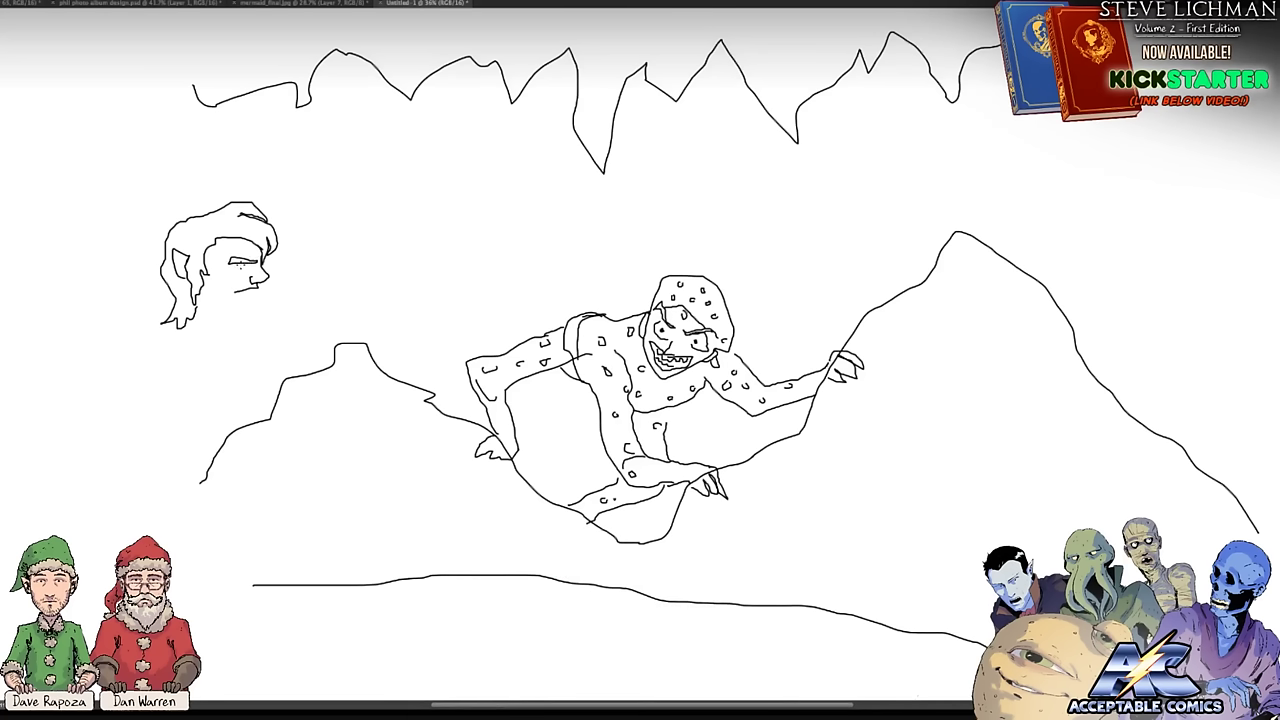
{"action": "left_click", "coordinate": [245, 264]}
{"action": "left_click", "coordinate": [252, 292]}
{"action": "left_click", "coordinate": [250, 296]}
{"action": "mouse_move", "coordinate": [256, 292]}
{"action": "left_mouse_down"}
{"action": "mouse_move", "coordinate": [203, 297]}
{"action": "mouse_move", "coordinate": [238, 305]}
{"action": "mouse_move", "coordinate": [222, 322]}
{"action": "mouse_move", "coordinate": [194, 310]}
{"action": "left_mouse_up"}
{"action": "key", "text": "ctrl+z"}
Step: Draw the hand under the sword hilt, the back down to the ground, and the reaching arm
{"action": "mouse_move", "coordinate": [283, 372]}
{"action": "left_mouse_down"}
{"action": "mouse_move", "coordinate": [296, 376]}
{"action": "mouse_move", "coordinate": [284, 399]}
{"action": "mouse_move", "coordinate": [306, 336]}
{"action": "mouse_move", "coordinate": [322, 370]}
{"action": "mouse_move", "coordinate": [298, 354]}
{"action": "mouse_move", "coordinate": [308, 368]}
{"action": "mouse_move", "coordinate": [306, 340]}
{"action": "mouse_move", "coordinate": [377, 203]}
{"action": "mouse_move", "coordinate": [316, 354]}
{"action": "mouse_move", "coordinate": [354, 362]}
{"action": "mouse_move", "coordinate": [308, 352]}
{"action": "mouse_move", "coordinate": [296, 322]}
{"action": "mouse_move", "coordinate": [308, 340]}
{"action": "left_mouse_up"}
{"action": "left_click", "coordinate": [310, 395]}
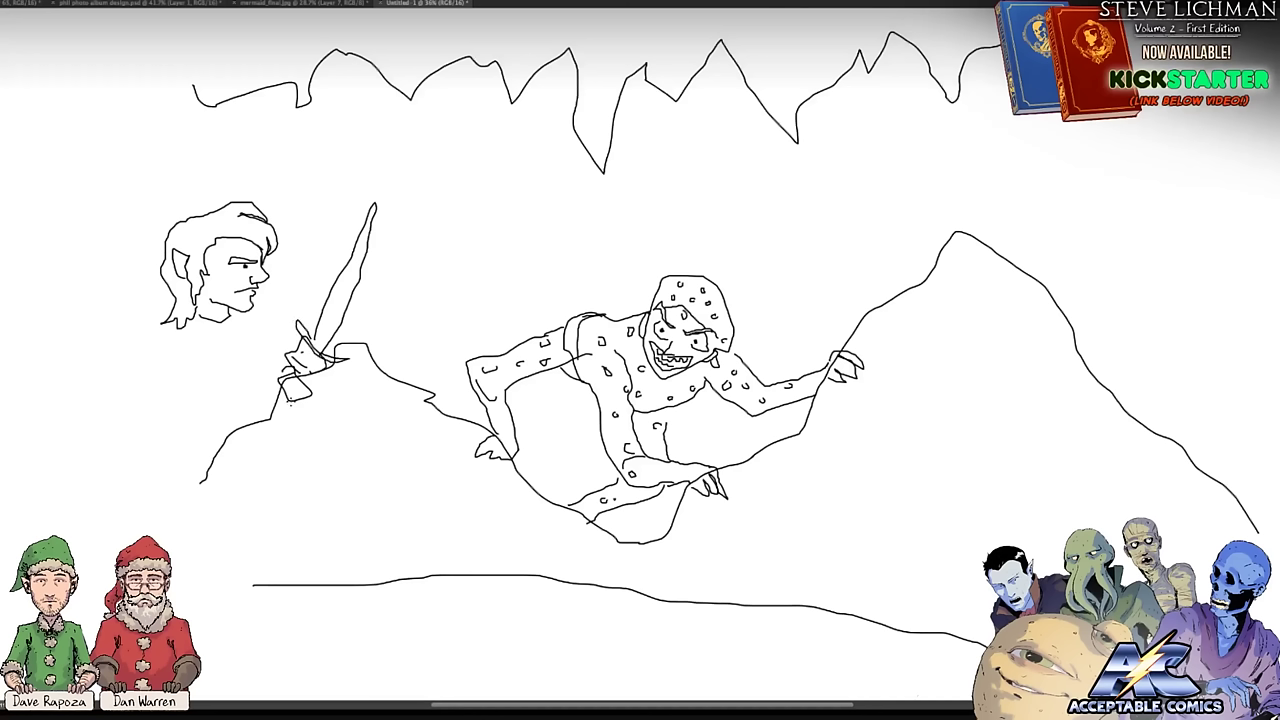
{"action": "mouse_move", "coordinate": [293, 400]}
{"action": "left_mouse_down"}
{"action": "mouse_move", "coordinate": [274, 422]}
{"action": "mouse_move", "coordinate": [268, 404]}
{"action": "mouse_move", "coordinate": [286, 392]}
{"action": "left_mouse_up"}
{"action": "mouse_move", "coordinate": [198, 318]}
{"action": "left_mouse_down"}
{"action": "mouse_move", "coordinate": [178, 406]}
{"action": "mouse_move", "coordinate": [188, 528]}
{"action": "mouse_move", "coordinate": [221, 591]}
{"action": "mouse_move", "coordinate": [120, 503]}
{"action": "mouse_move", "coordinate": [148, 420]}
{"action": "mouse_move", "coordinate": [152, 339]}
{"action": "mouse_move", "coordinate": [206, 326]}
{"action": "mouse_move", "coordinate": [229, 369]}
{"action": "mouse_move", "coordinate": [272, 396]}
{"action": "mouse_move", "coordinate": [216, 395]}
{"action": "mouse_move", "coordinate": [187, 358]}
{"action": "left_mouse_up"}
{"action": "left_click_drag", "start_coordinate": [232, 316], "coordinate": [282, 368]}
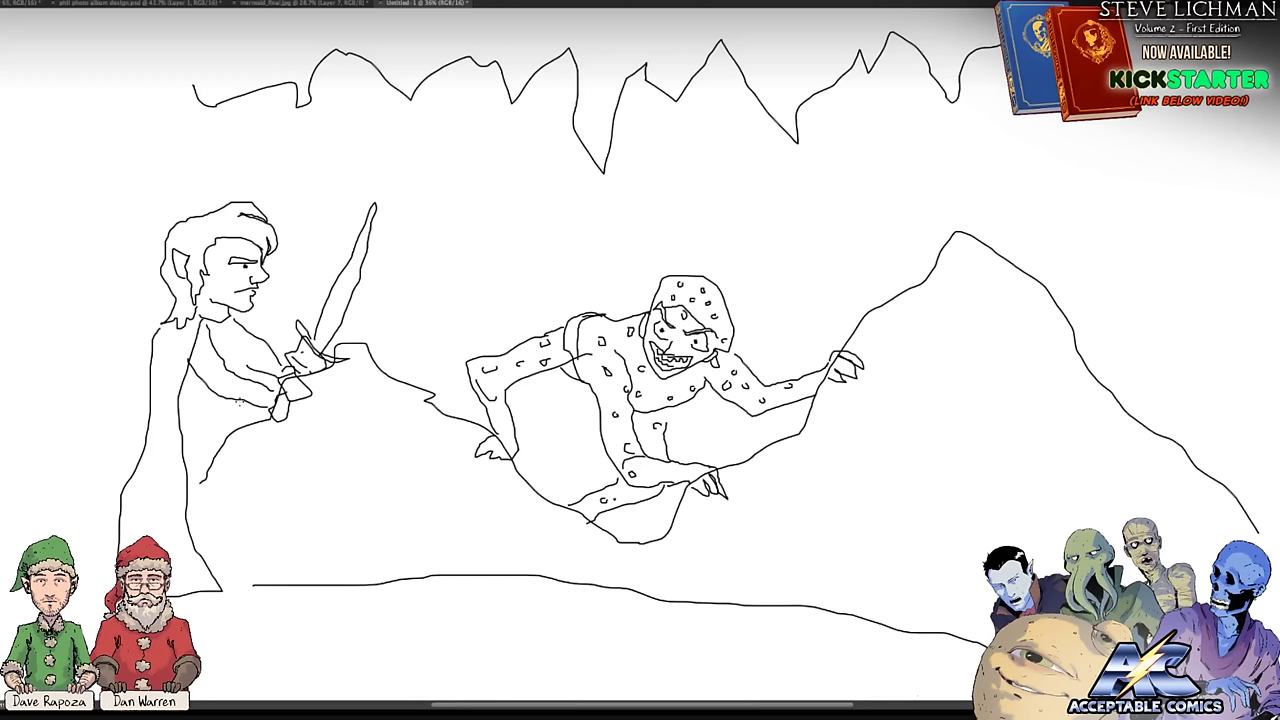
{"action": "mouse_move", "coordinate": [238, 400]}
{"action": "left_mouse_down"}
{"action": "mouse_move", "coordinate": [208, 416]}
{"action": "mouse_move", "coordinate": [180, 403]}
{"action": "mouse_move", "coordinate": [212, 403]}
{"action": "mouse_move", "coordinate": [212, 426]}
{"action": "mouse_move", "coordinate": [244, 417]}
{"action": "mouse_move", "coordinate": [261, 481]}
{"action": "mouse_move", "coordinate": [211, 499]}
{"action": "mouse_move", "coordinate": [180, 493]}
{"action": "mouse_move", "coordinate": [255, 488]}
{"action": "mouse_move", "coordinate": [256, 554]}
{"action": "mouse_move", "coordinate": [288, 577]}
{"action": "mouse_move", "coordinate": [241, 584]}
{"action": "mouse_move", "coordinate": [212, 520]}
{"action": "left_mouse_up"}
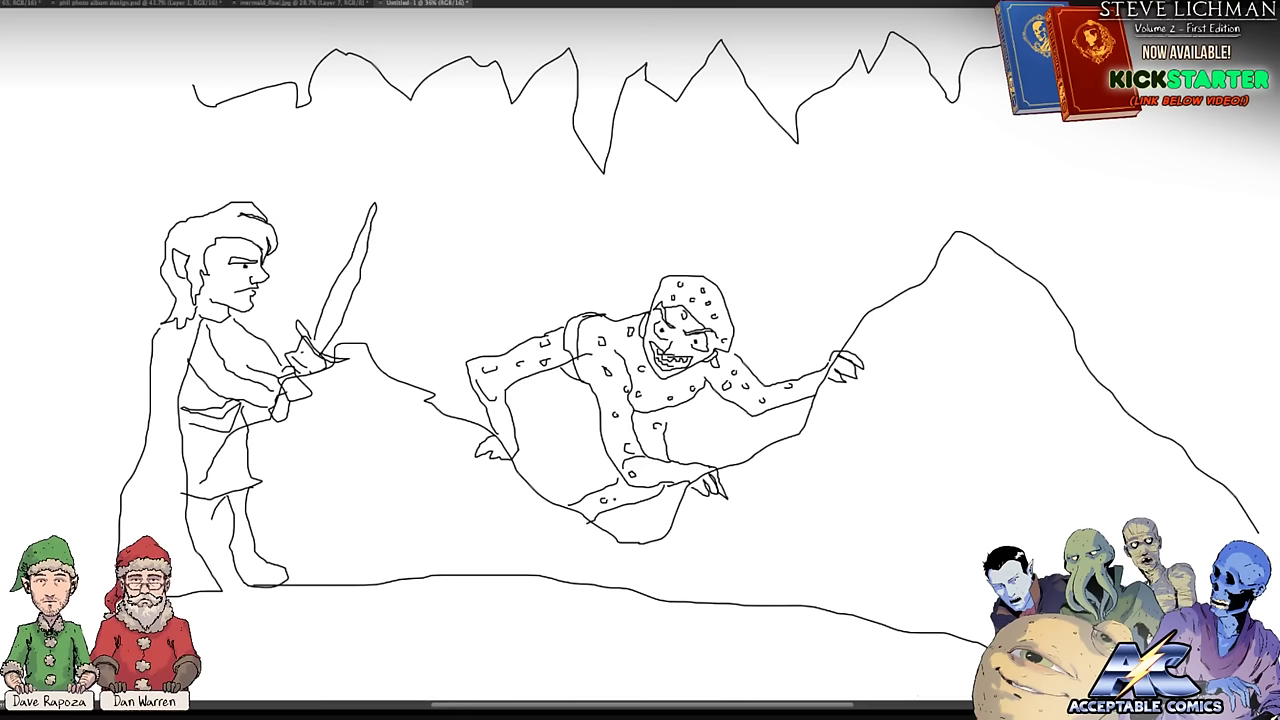
{"action": "left_click_drag", "start_coordinate": [876, 222], "coordinate": [725, 208]}
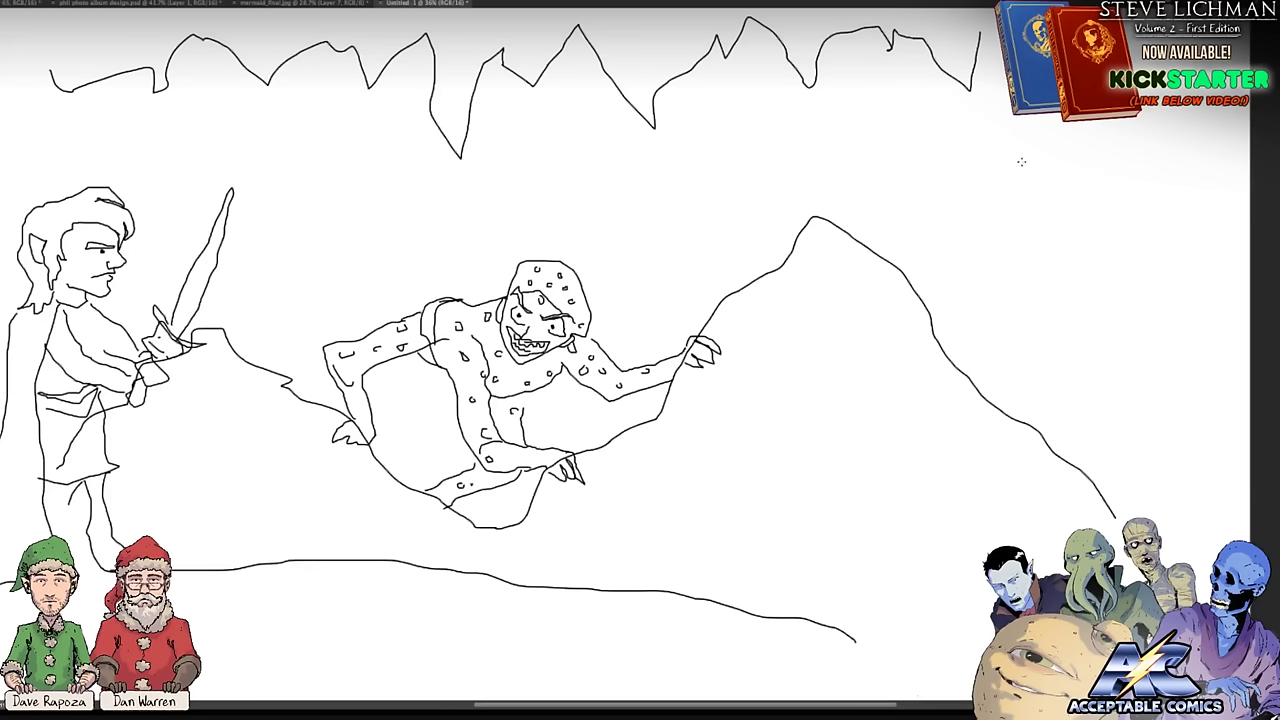
Step: Draw a box on the right peak with a small loop at its left and a spotted shape above
{"action": "mouse_move", "coordinate": [1021, 162]}
{"action": "left_mouse_down"}
{"action": "mouse_move", "coordinate": [909, 214]}
{"action": "mouse_move", "coordinate": [919, 328]}
{"action": "mouse_move", "coordinate": [1070, 293]}
{"action": "mouse_move", "coordinate": [1042, 149]}
{"action": "mouse_move", "coordinate": [1008, 162]}
{"action": "mouse_move", "coordinate": [1040, 144]}
{"action": "mouse_move", "coordinate": [1106, 150]}
{"action": "mouse_move", "coordinate": [1124, 274]}
{"action": "mouse_move", "coordinate": [1071, 298]}
{"action": "left_mouse_up"}
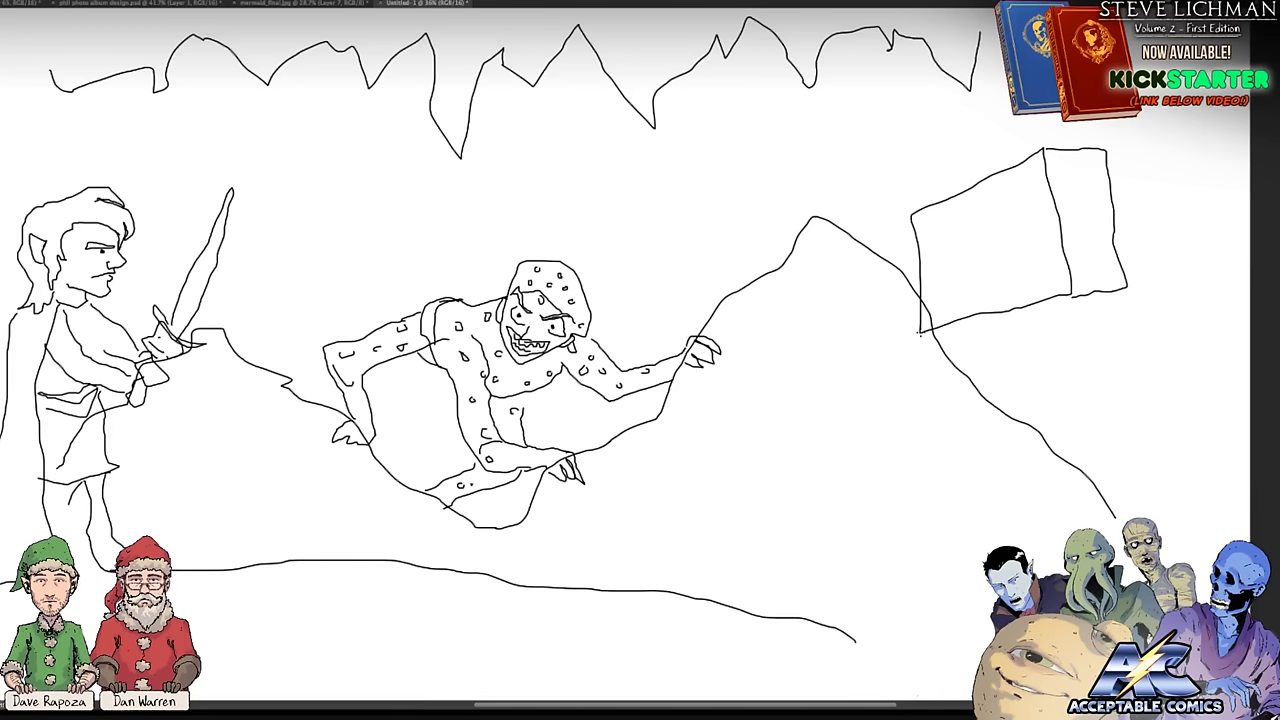
{"action": "left_click_drag", "start_coordinate": [920, 331], "coordinate": [1094, 293]}
{"action": "mouse_move", "coordinate": [922, 250]}
{"action": "left_mouse_down"}
{"action": "mouse_move", "coordinate": [890, 266]}
{"action": "mouse_move", "coordinate": [894, 288]}
{"action": "mouse_move", "coordinate": [913, 288]}
{"action": "mouse_move", "coordinate": [888, 242]}
{"action": "mouse_move", "coordinate": [877, 249]}
{"action": "mouse_move", "coordinate": [878, 290]}
{"action": "mouse_move", "coordinate": [902, 299]}
{"action": "mouse_move", "coordinate": [868, 302]}
{"action": "mouse_move", "coordinate": [862, 250]}
{"action": "mouse_move", "coordinate": [886, 245]}
{"action": "left_mouse_up"}
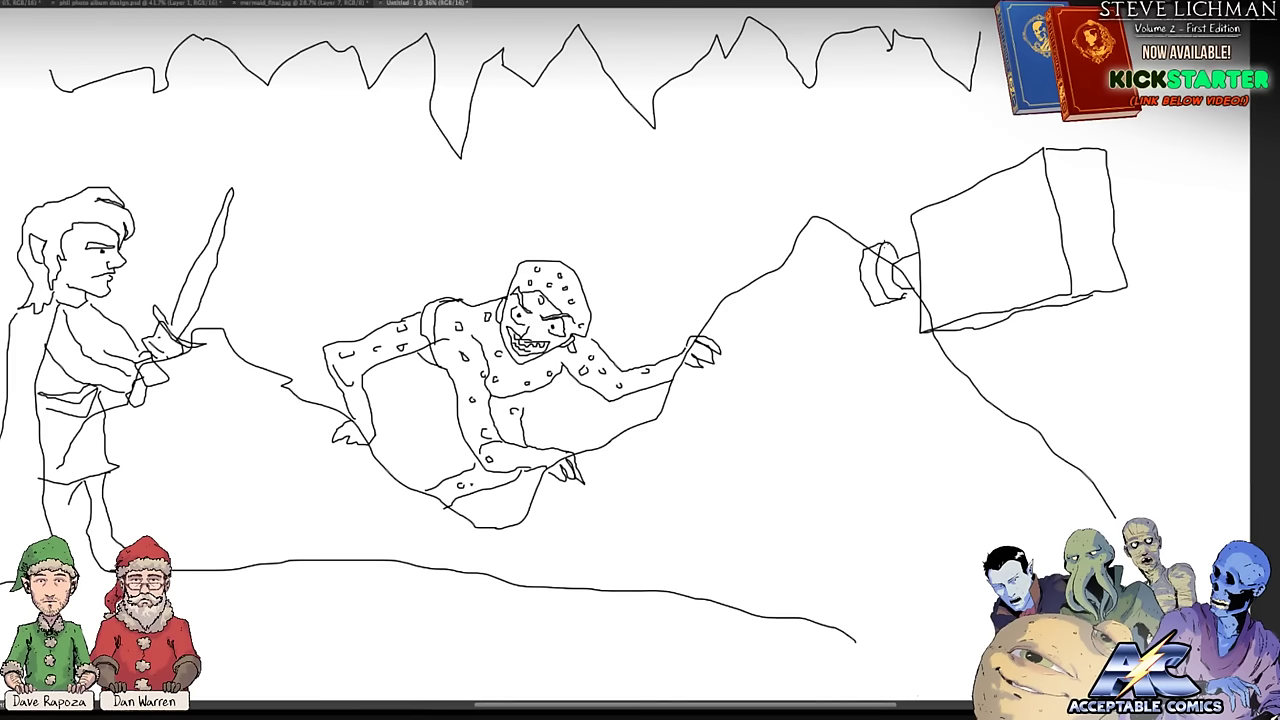
{"action": "mouse_move", "coordinate": [1048, 147]}
{"action": "left_mouse_down"}
{"action": "mouse_move", "coordinate": [1045, 98]}
{"action": "mouse_move", "coordinate": [960, 122]}
{"action": "mouse_move", "coordinate": [970, 160]}
{"action": "mouse_move", "coordinate": [927, 149]}
{"action": "mouse_move", "coordinate": [940, 202]}
{"action": "left_mouse_up"}
{"action": "mouse_move", "coordinate": [1022, 160]}
{"action": "left_mouse_down"}
{"action": "mouse_move", "coordinate": [1026, 132]}
{"action": "mouse_move", "coordinate": [998, 114]}
{"action": "mouse_move", "coordinate": [986, 130]}
{"action": "mouse_move", "coordinate": [990, 103]}
{"action": "left_mouse_up"}
{"action": "mouse_move", "coordinate": [1012, 123]}
{"action": "left_mouse_down"}
{"action": "mouse_move", "coordinate": [1012, 158]}
{"action": "mouse_move", "coordinate": [982, 150]}
{"action": "mouse_move", "coordinate": [930, 168]}
{"action": "left_mouse_up"}
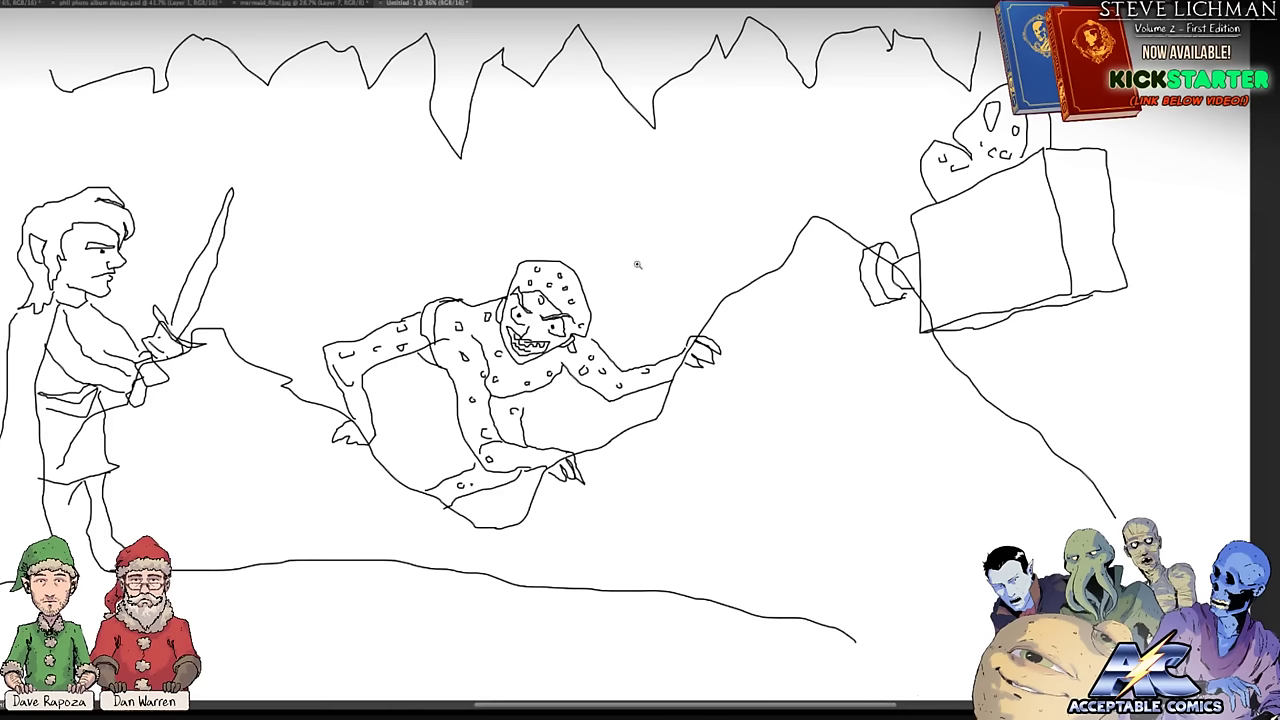
{"action": "left_click_drag", "start_coordinate": [755, 265], "coordinate": [806, 286]}
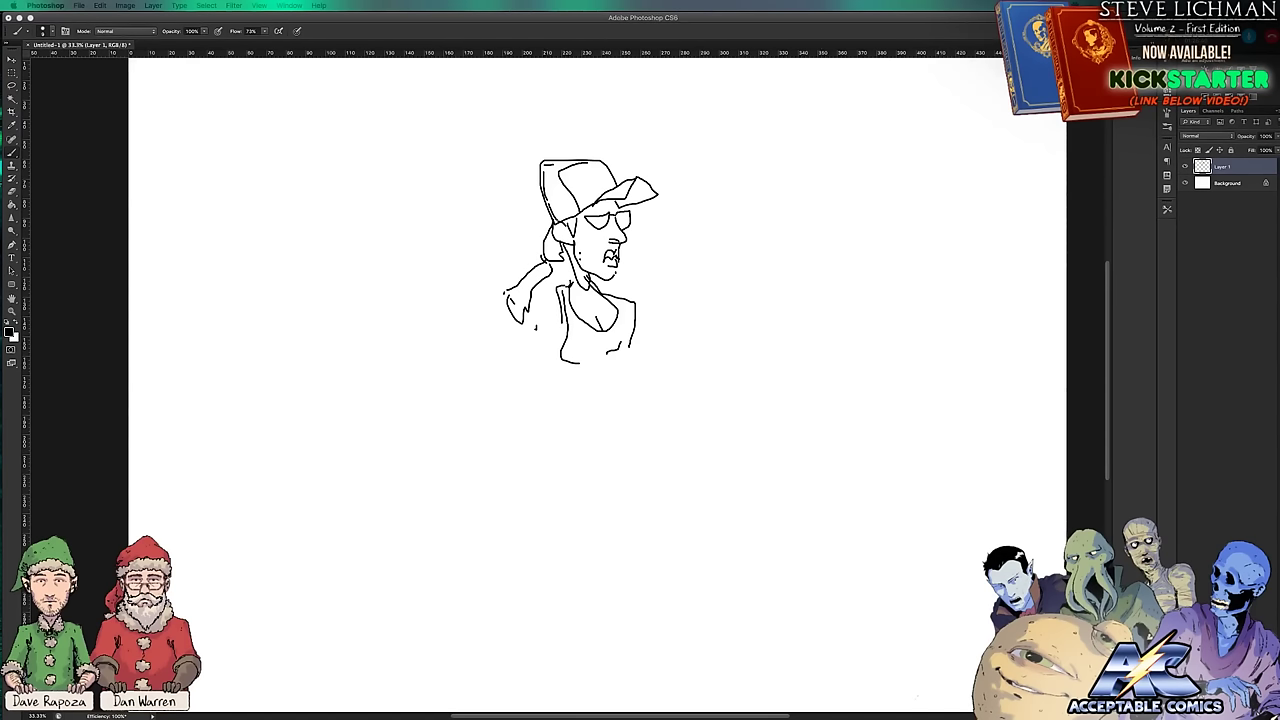
Step: Bring the Untitled-1 drawing window into focus
{"action": "left_click", "coordinate": [89, 427]}
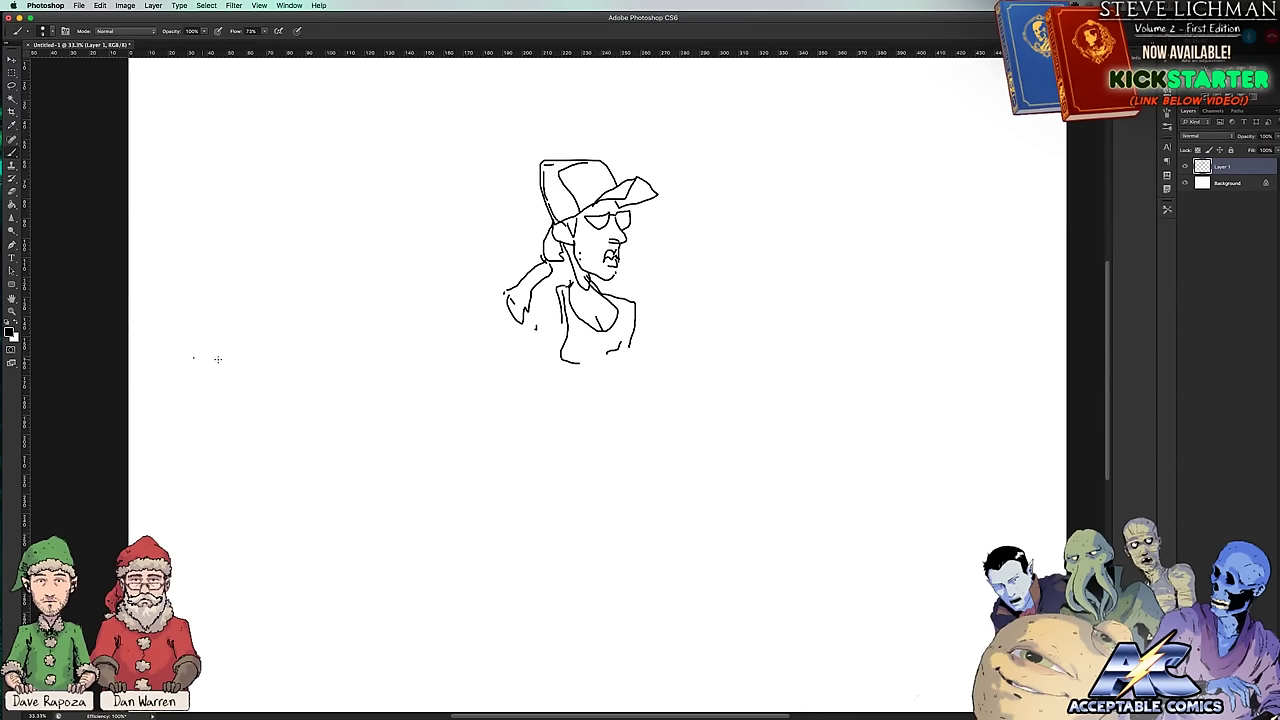
Step: Select all of Layer 1 and delete the capped man sketch
{"action": "key", "text": "super+a"}
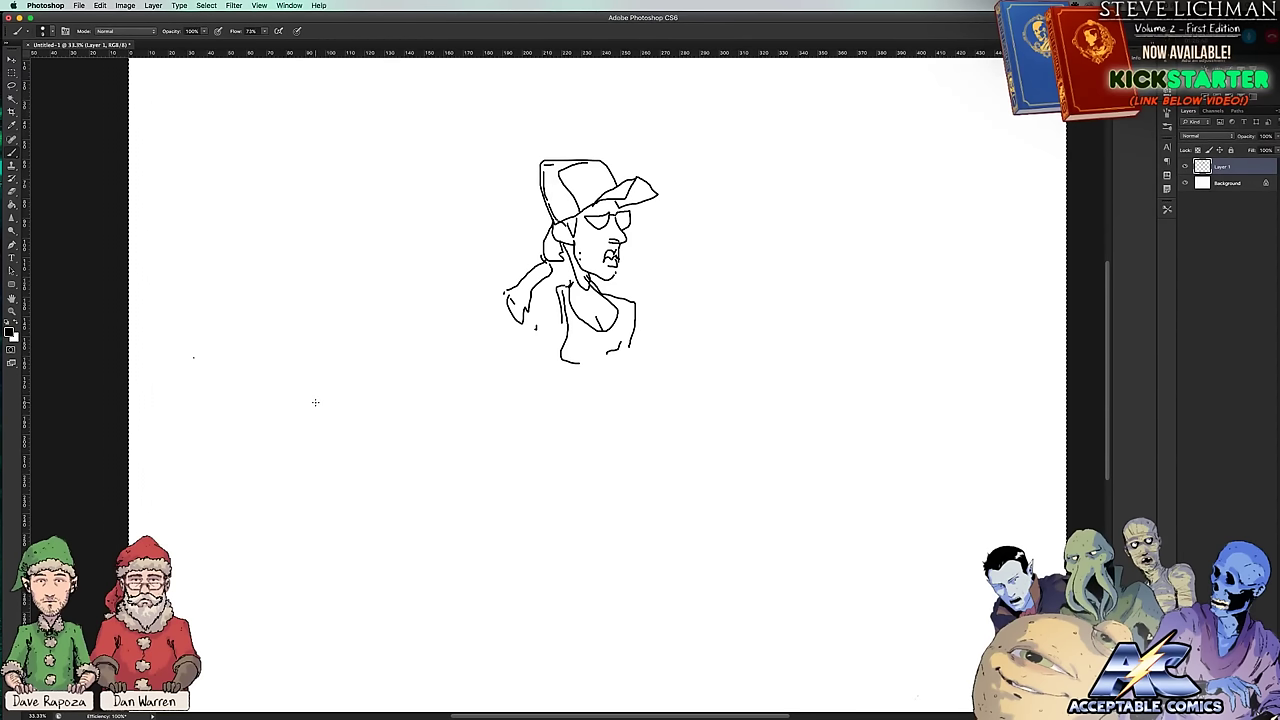
{"action": "key", "text": "BackSpace"}
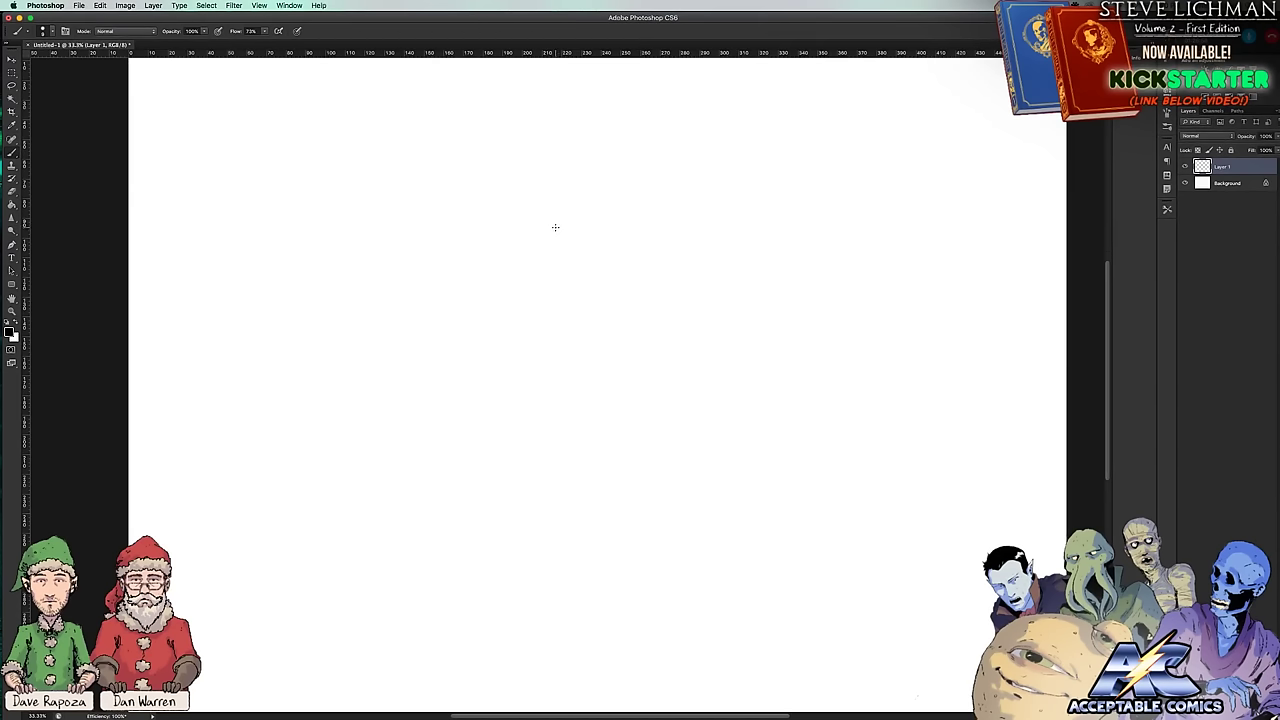
Step: Draw the face's right side, an eye, the mouth and an ear
{"action": "mouse_move", "coordinate": [555, 230]}
{"action": "left_mouse_down"}
{"action": "mouse_move", "coordinate": [571, 276]}
{"action": "mouse_move", "coordinate": [600, 282]}
{"action": "mouse_move", "coordinate": [610, 243]}
{"action": "mouse_move", "coordinate": [599, 196]}
{"action": "mouse_move", "coordinate": [548, 236]}
{"action": "left_mouse_up"}
{"action": "left_click_drag", "start_coordinate": [581, 237], "coordinate": [582, 233]}
{"action": "scroll", "coordinate": [585, 236], "scroll_direction": "down", "scroll_amount": 1}
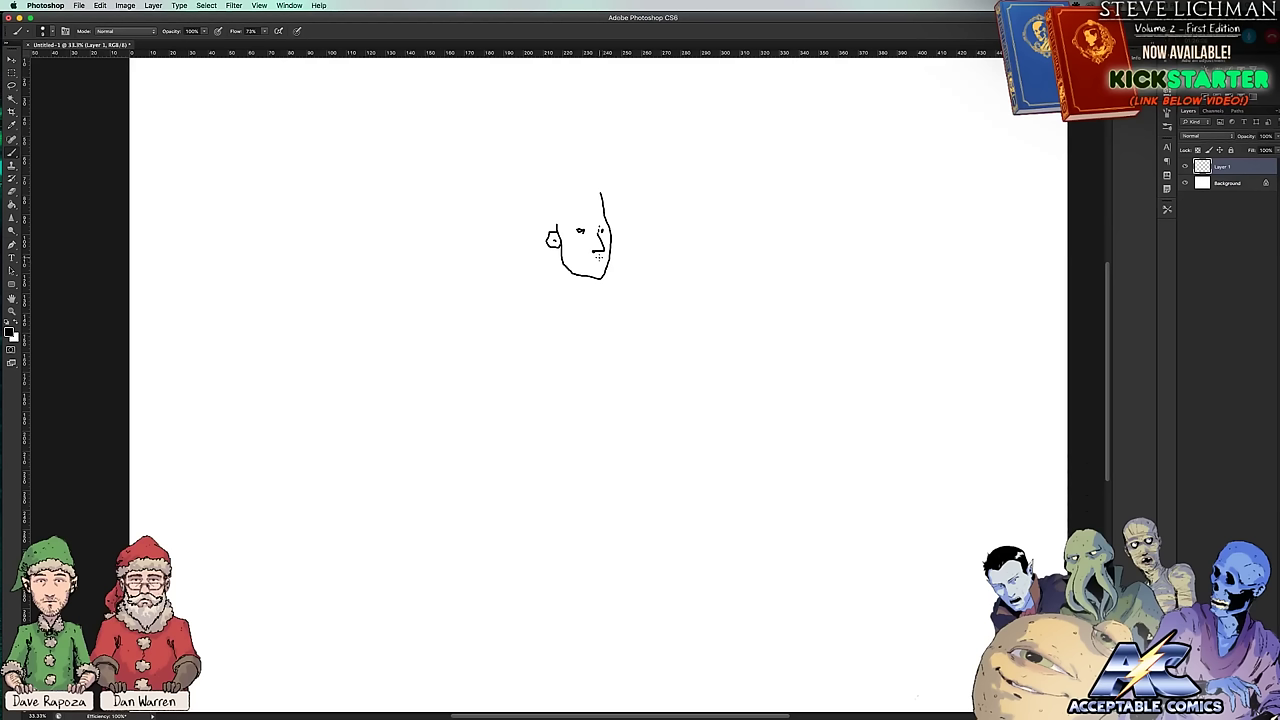
{"action": "left_click_drag", "start_coordinate": [600, 257], "coordinate": [588, 256]}
{"action": "left_click_drag", "start_coordinate": [609, 229], "coordinate": [612, 243]}
Step: Outline the floppy cap over the left side of the head
{"action": "left_click_drag", "start_coordinate": [564, 234], "coordinate": [562, 250]}
{"action": "left_click_drag", "start_coordinate": [562, 234], "coordinate": [560, 217]}
{"action": "mouse_move", "coordinate": [542, 229]}
{"action": "left_mouse_down"}
{"action": "mouse_move", "coordinate": [594, 214]}
{"action": "mouse_move", "coordinate": [615, 232]}
{"action": "mouse_move", "coordinate": [602, 182]}
{"action": "mouse_move", "coordinate": [568, 182]}
{"action": "mouse_move", "coordinate": [534, 217]}
{"action": "left_mouse_up"}
{"action": "mouse_move", "coordinate": [532, 226]}
{"action": "left_mouse_down"}
{"action": "mouse_move", "coordinate": [549, 237]}
{"action": "mouse_move", "coordinate": [576, 205]}
{"action": "left_mouse_up"}
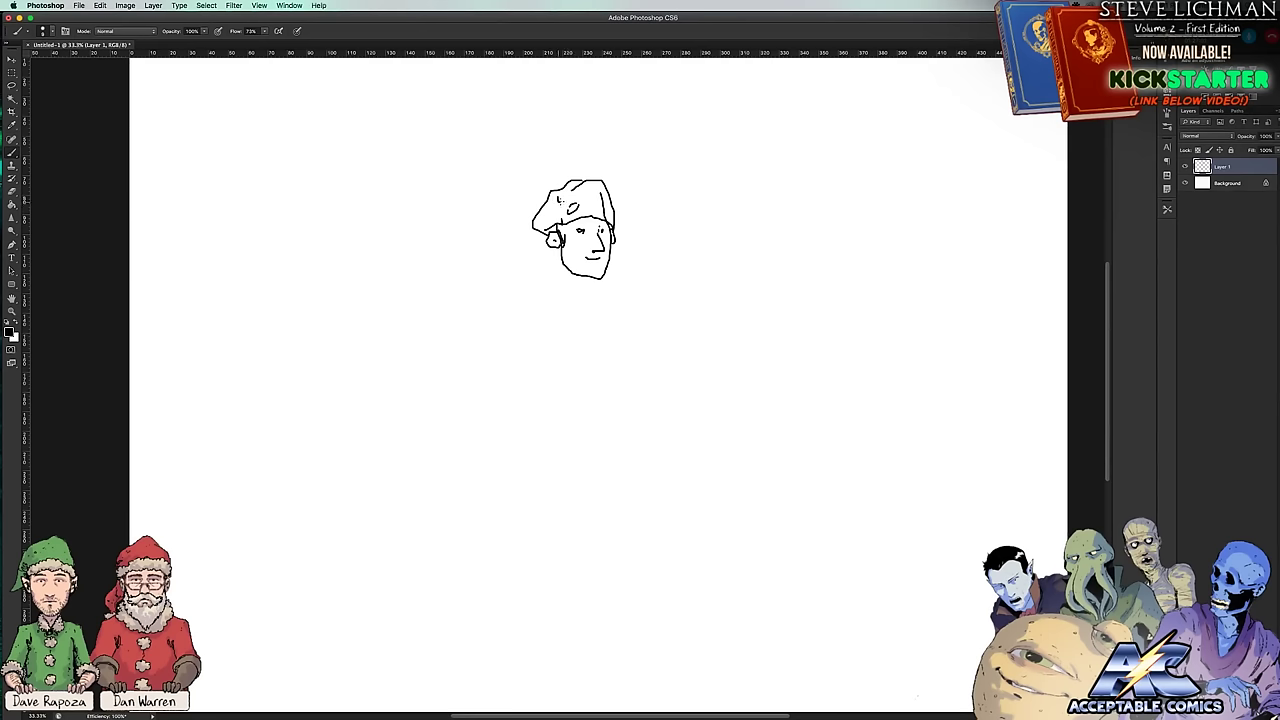
Step: Draw the face's left side, neck, both shoulder lines and a raised limb with a foot
{"action": "scroll", "coordinate": [555, 200], "scroll_direction": "left", "scroll_amount": 2}
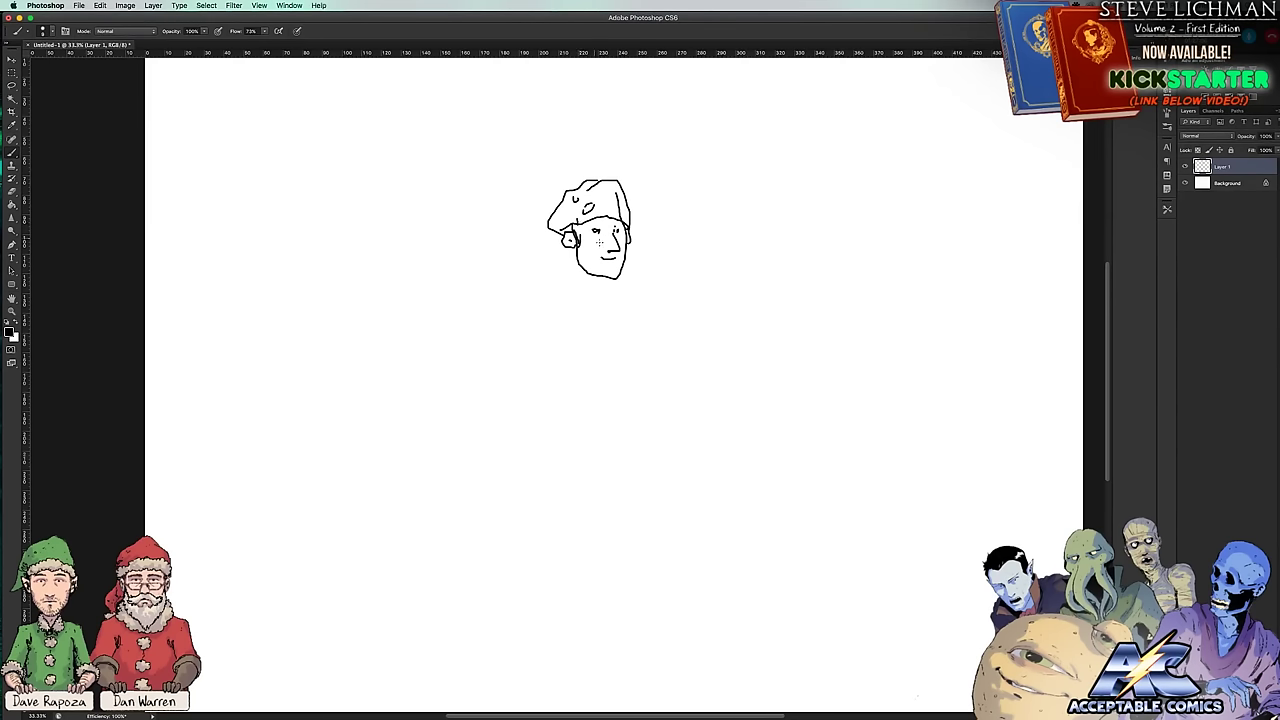
{"action": "left_click_drag", "start_coordinate": [631, 262], "coordinate": [630, 269]}
{"action": "mouse_move", "coordinate": [583, 225]}
{"action": "left_mouse_down"}
{"action": "mouse_move", "coordinate": [587, 293]}
{"action": "mouse_move", "coordinate": [603, 270]}
{"action": "left_mouse_up"}
{"action": "mouse_move", "coordinate": [578, 282]}
{"action": "left_mouse_down"}
{"action": "mouse_move", "coordinate": [551, 296]}
{"action": "mouse_move", "coordinate": [546, 332]}
{"action": "mouse_move", "coordinate": [556, 348]}
{"action": "mouse_move", "coordinate": [574, 342]}
{"action": "mouse_move", "coordinate": [573, 312]}
{"action": "mouse_move", "coordinate": [574, 416]}
{"action": "mouse_move", "coordinate": [650, 394]}
{"action": "mouse_move", "coordinate": [612, 340]}
{"action": "mouse_move", "coordinate": [626, 322]}
{"action": "mouse_move", "coordinate": [634, 377]}
{"action": "left_mouse_up"}
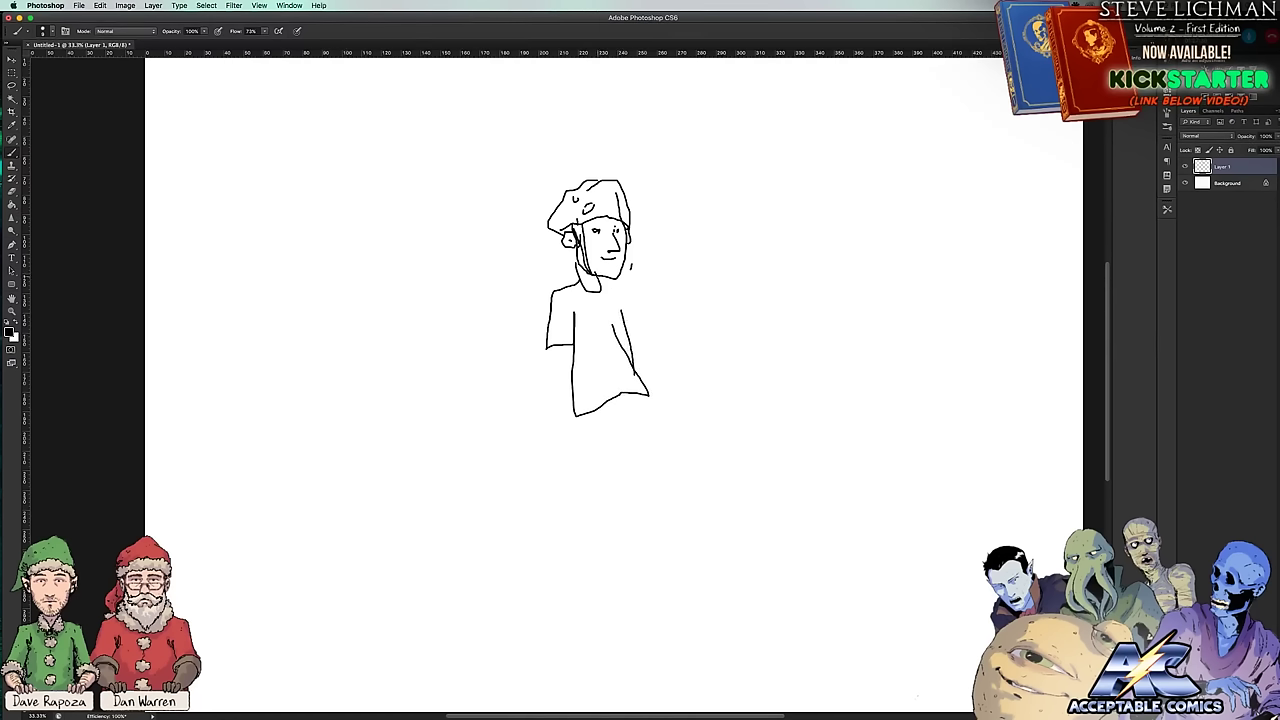
{"action": "mouse_move", "coordinate": [596, 278]}
{"action": "left_mouse_down"}
{"action": "mouse_move", "coordinate": [634, 293]}
{"action": "mouse_move", "coordinate": [648, 329]}
{"action": "mouse_move", "coordinate": [632, 345]}
{"action": "mouse_move", "coordinate": [652, 363]}
{"action": "left_mouse_up"}
{"action": "mouse_move", "coordinate": [672, 302]}
{"action": "left_mouse_down"}
{"action": "mouse_move", "coordinate": [642, 419]}
{"action": "mouse_move", "coordinate": [674, 411]}
{"action": "mouse_move", "coordinate": [690, 383]}
{"action": "mouse_move", "coordinate": [681, 294]}
{"action": "mouse_move", "coordinate": [704, 327]}
{"action": "mouse_move", "coordinate": [694, 402]}
{"action": "left_mouse_up"}
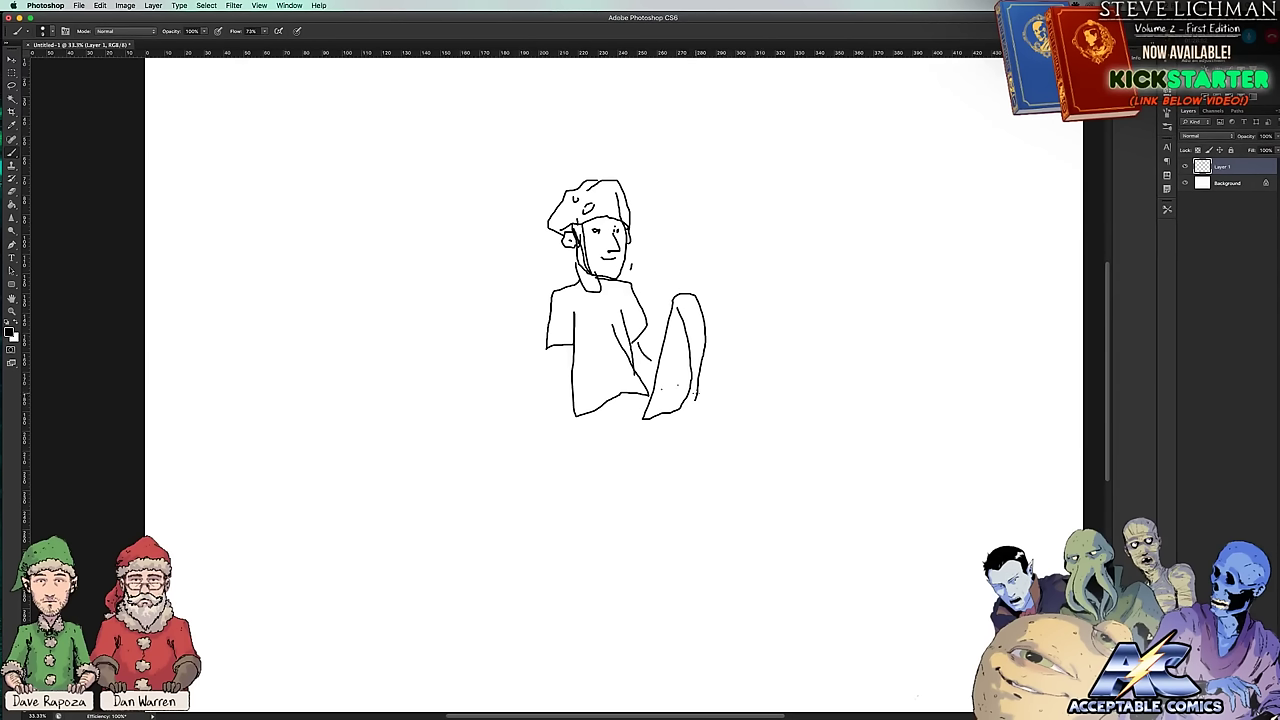
{"action": "mouse_move", "coordinate": [698, 392]}
{"action": "left_mouse_down"}
{"action": "mouse_move", "coordinate": [694, 418]}
{"action": "mouse_move", "coordinate": [701, 398]}
{"action": "left_mouse_up"}
Step: Dot two nostrils and chin stubble, and add eyebrows above the eyes
{"action": "left_click", "coordinate": [605, 246]}
{"action": "left_click", "coordinate": [610, 247]}
{"action": "left_click_drag", "start_coordinate": [604, 245], "coordinate": [608, 249]}
{"action": "left_click", "coordinate": [607, 266]}
{"action": "left_click", "coordinate": [612, 268]}
{"action": "left_click", "coordinate": [608, 265]}
{"action": "left_click", "coordinate": [613, 269]}
{"action": "left_click_drag", "start_coordinate": [589, 227], "coordinate": [619, 228]}
{"action": "key", "text": "super+a"}
Step: Clear the layer, then draw a U-shaped jaw, left ear with inner detail, and first eye-nose stroke
{"action": "key", "text": "Delete"}
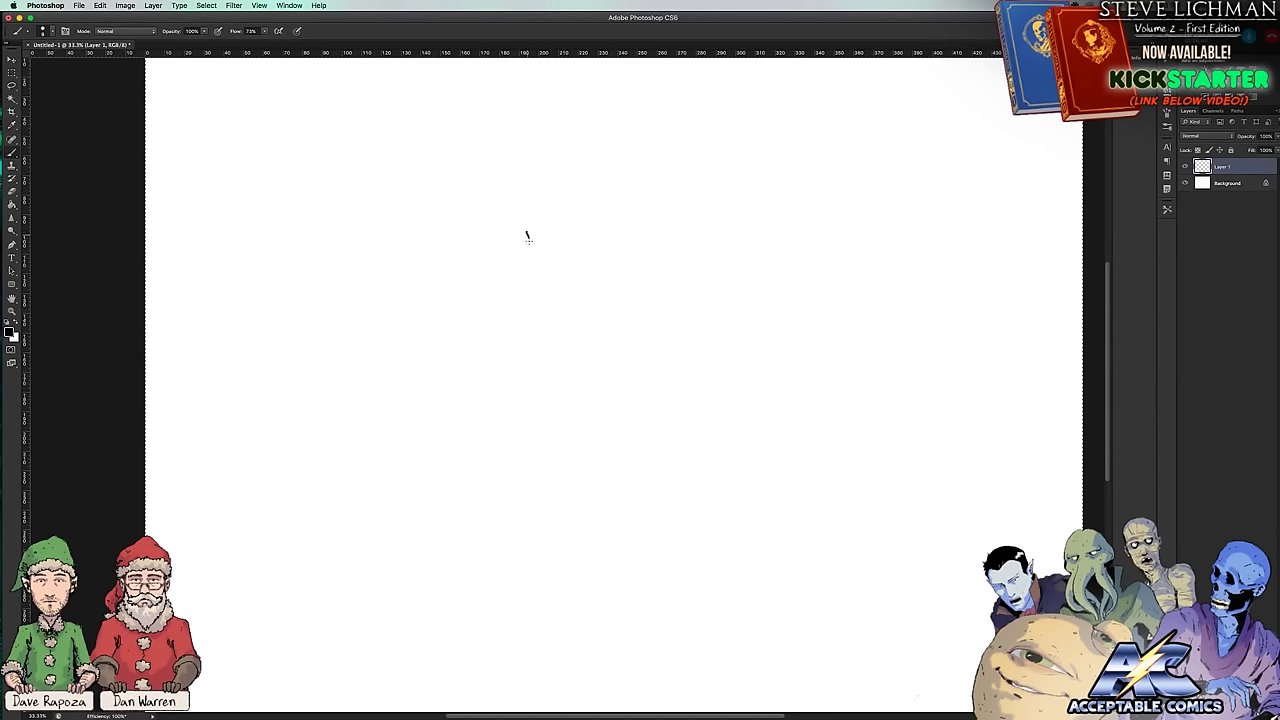
{"action": "mouse_move", "coordinate": [528, 237]}
{"action": "left_mouse_down"}
{"action": "mouse_move", "coordinate": [559, 317]}
{"action": "mouse_move", "coordinate": [625, 323]}
{"action": "mouse_move", "coordinate": [665, 290]}
{"action": "mouse_move", "coordinate": [633, 189]}
{"action": "mouse_move", "coordinate": [667, 226]}
{"action": "mouse_move", "coordinate": [668, 248]}
{"action": "mouse_move", "coordinate": [656, 249]}
{"action": "mouse_move", "coordinate": [654, 226]}
{"action": "left_mouse_up"}
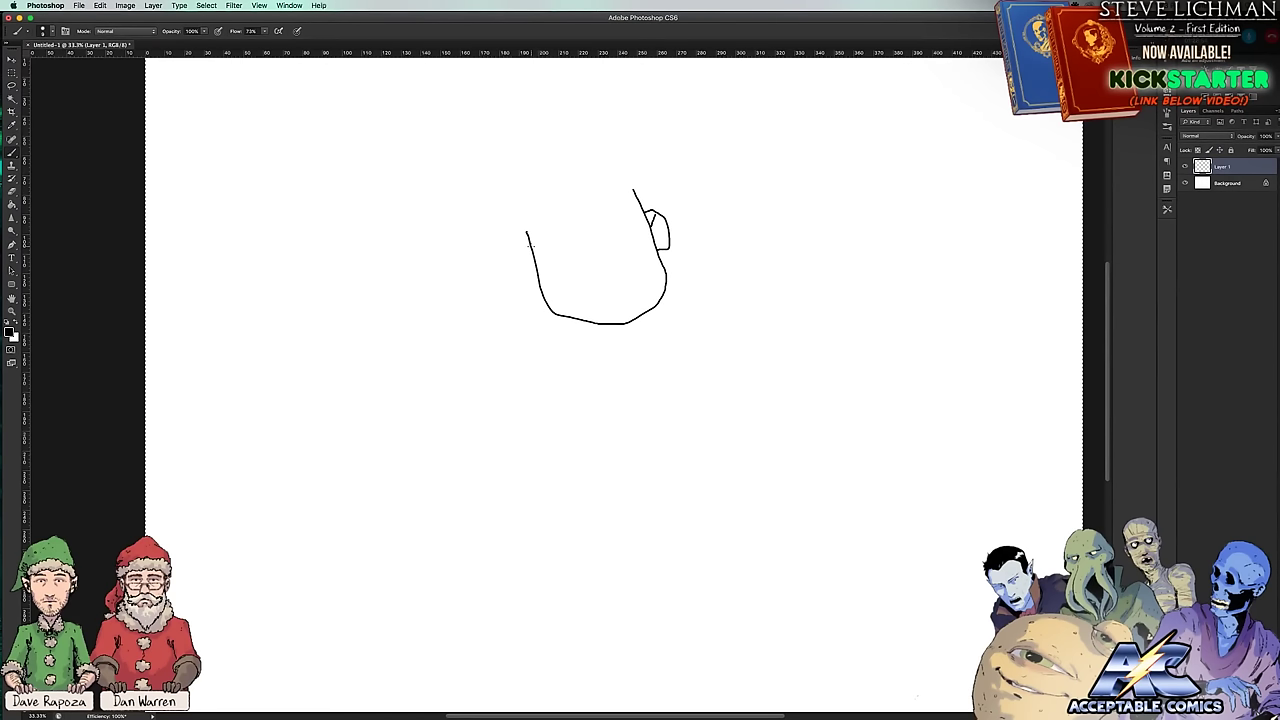
{"action": "mouse_move", "coordinate": [513, 252]}
{"action": "left_mouse_down"}
{"action": "mouse_move", "coordinate": [518, 280]}
{"action": "mouse_move", "coordinate": [541, 285]}
{"action": "left_mouse_up"}
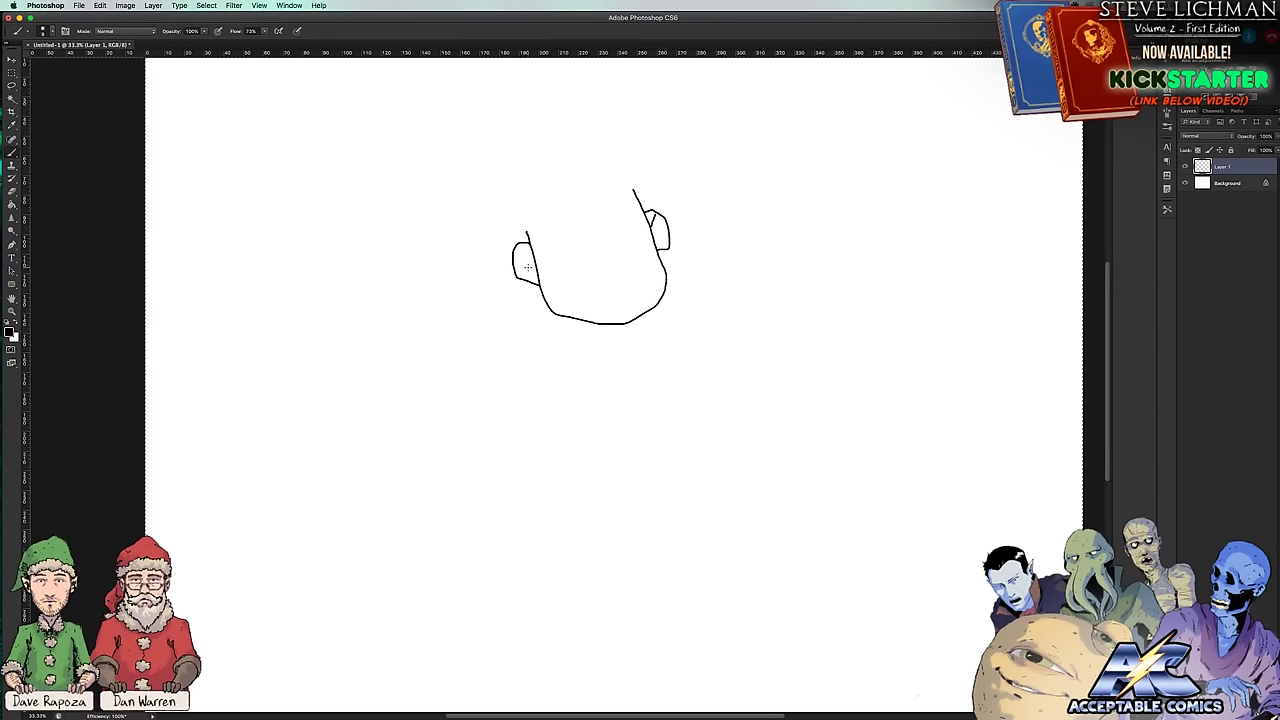
{"action": "left_click_drag", "start_coordinate": [524, 262], "coordinate": [535, 270]}
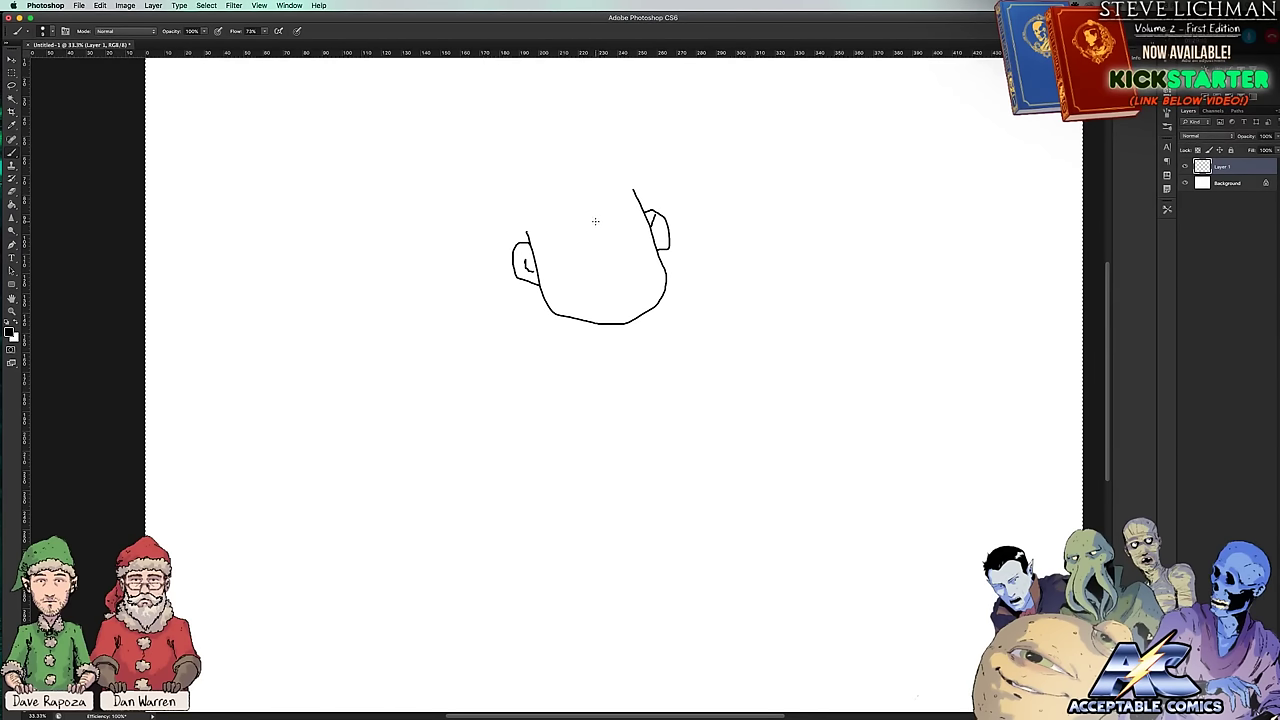
{"action": "mouse_move", "coordinate": [595, 217]}
{"action": "left_mouse_down"}
{"action": "mouse_move", "coordinate": [611, 257]}
{"action": "mouse_move", "coordinate": [601, 264]}
{"action": "mouse_move", "coordinate": [586, 258]}
{"action": "mouse_move", "coordinate": [624, 252]}
{"action": "mouse_move", "coordinate": [612, 256]}
{"action": "mouse_move", "coordinate": [629, 221]}
{"action": "mouse_move", "coordinate": [604, 216]}
{"action": "mouse_move", "coordinate": [627, 211]}
{"action": "left_mouse_up"}
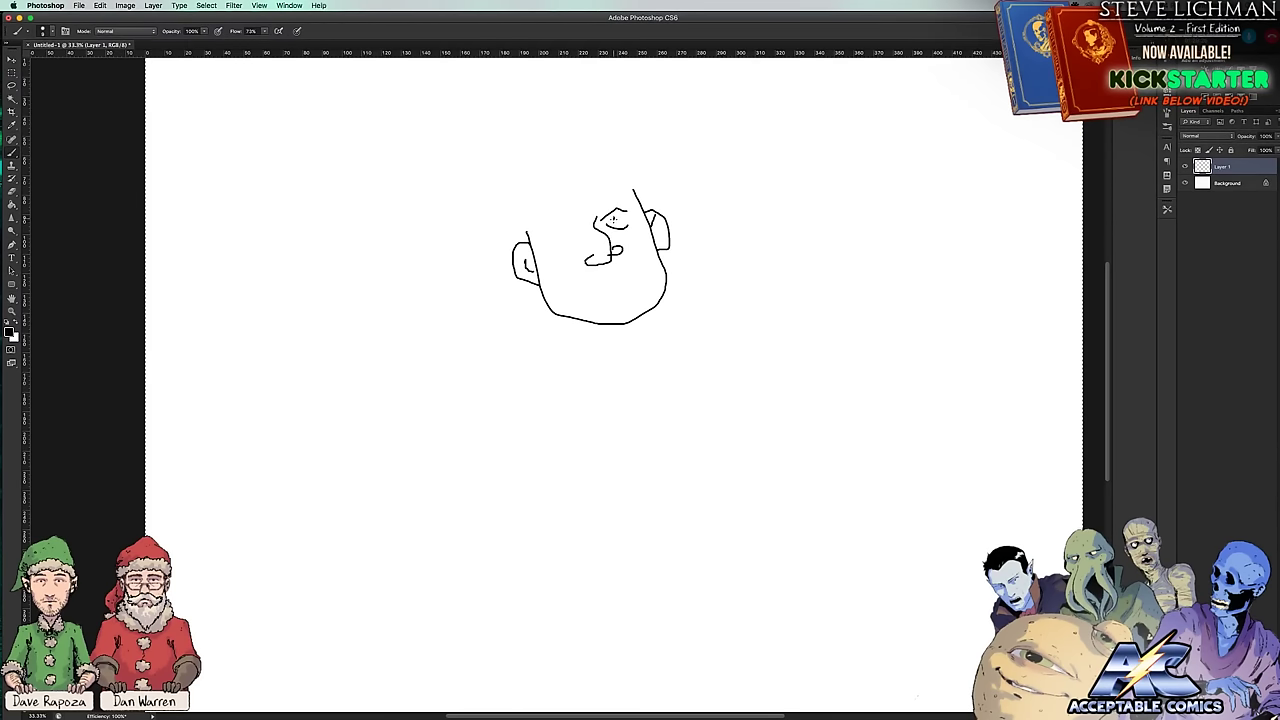
Step: Draw pupils in both eyes, a right eyebrow, and a wavy mouth with a vertical stroke
{"action": "left_click", "coordinate": [615, 217]}
{"action": "left_click", "coordinate": [615, 218]}
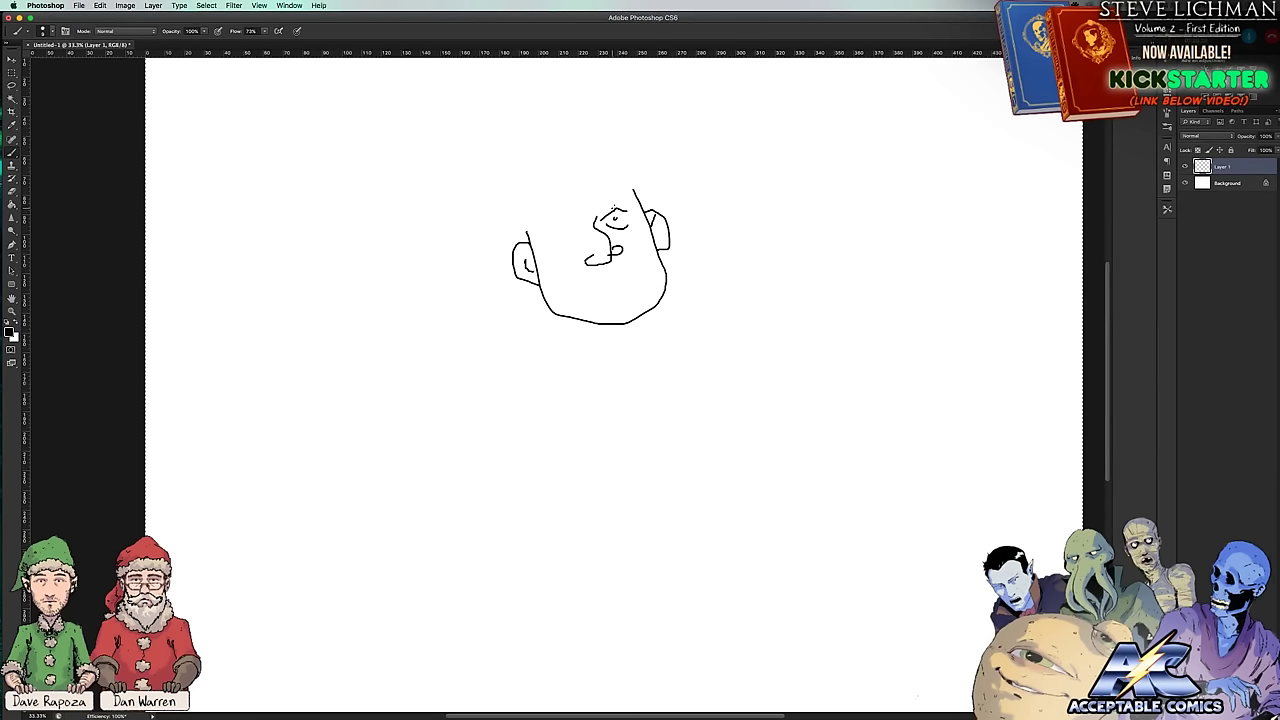
{"action": "mouse_move", "coordinate": [626, 209]}
{"action": "left_mouse_down"}
{"action": "mouse_move", "coordinate": [546, 242]}
{"action": "mouse_move", "coordinate": [575, 245]}
{"action": "mouse_move", "coordinate": [571, 234]}
{"action": "left_mouse_up"}
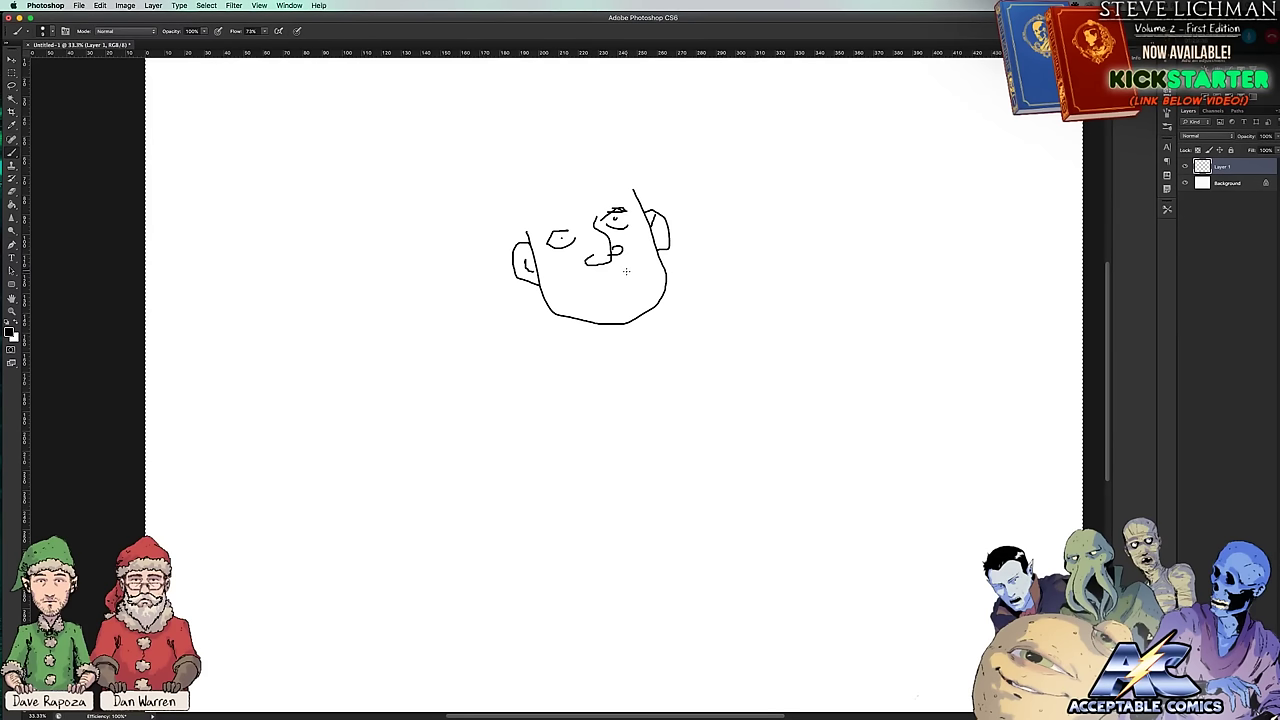
{"action": "left_click_drag", "start_coordinate": [561, 238], "coordinate": [562, 239]}
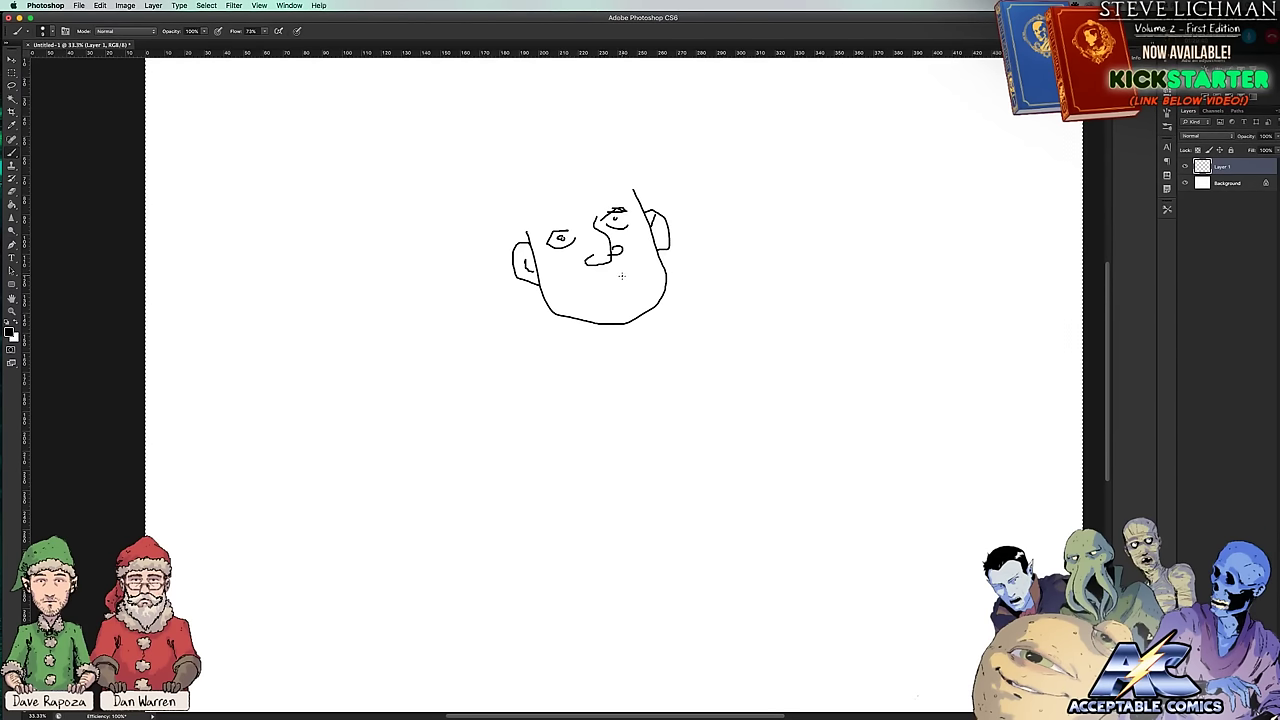
{"action": "mouse_move", "coordinate": [623, 276]}
{"action": "left_mouse_down"}
{"action": "mouse_move", "coordinate": [589, 288]}
{"action": "mouse_move", "coordinate": [590, 301]}
{"action": "mouse_move", "coordinate": [620, 293]}
{"action": "mouse_move", "coordinate": [624, 281]}
{"action": "mouse_move", "coordinate": [594, 290]}
{"action": "left_mouse_up"}
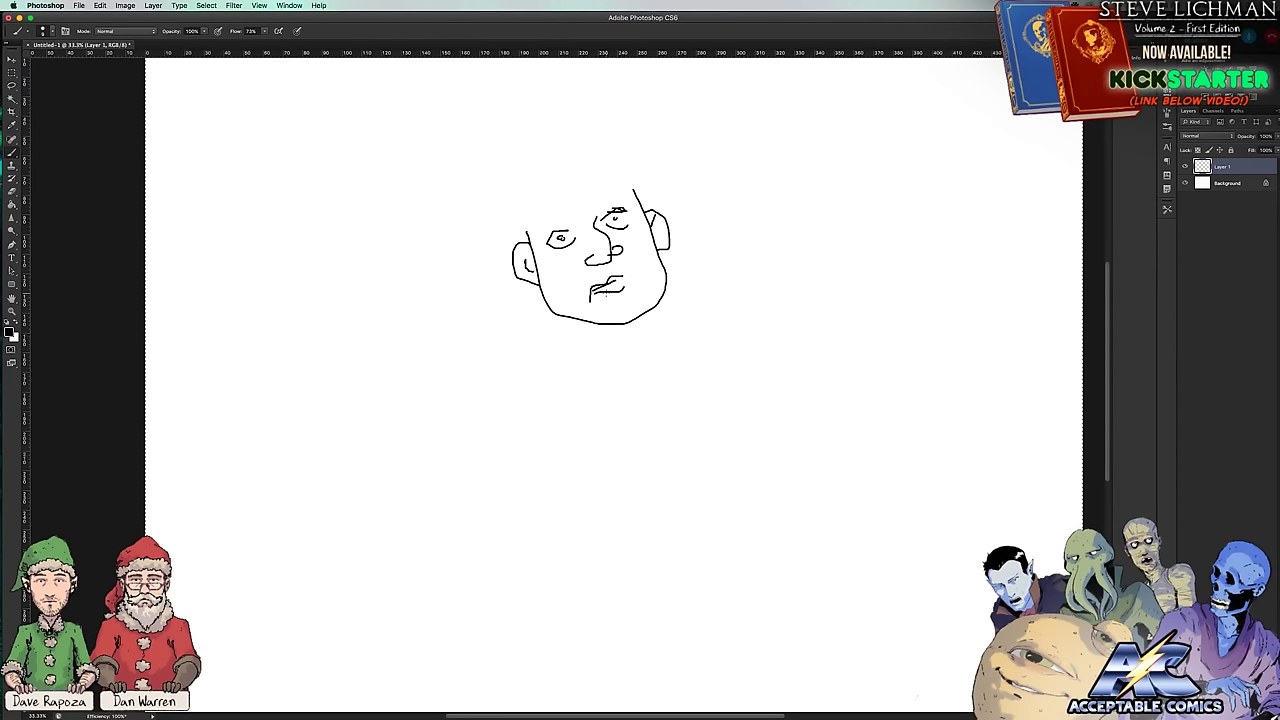
{"action": "mouse_move", "coordinate": [607, 282]}
{"action": "left_mouse_down"}
{"action": "mouse_move", "coordinate": [606, 304]}
{"action": "mouse_move", "coordinate": [620, 300]}
{"action": "left_mouse_up"}
Step: Add ear details, a crease under the left eye, the left eyebrow, and stubble marks
{"action": "left_click_drag", "start_coordinate": [528, 276], "coordinate": [540, 290]}
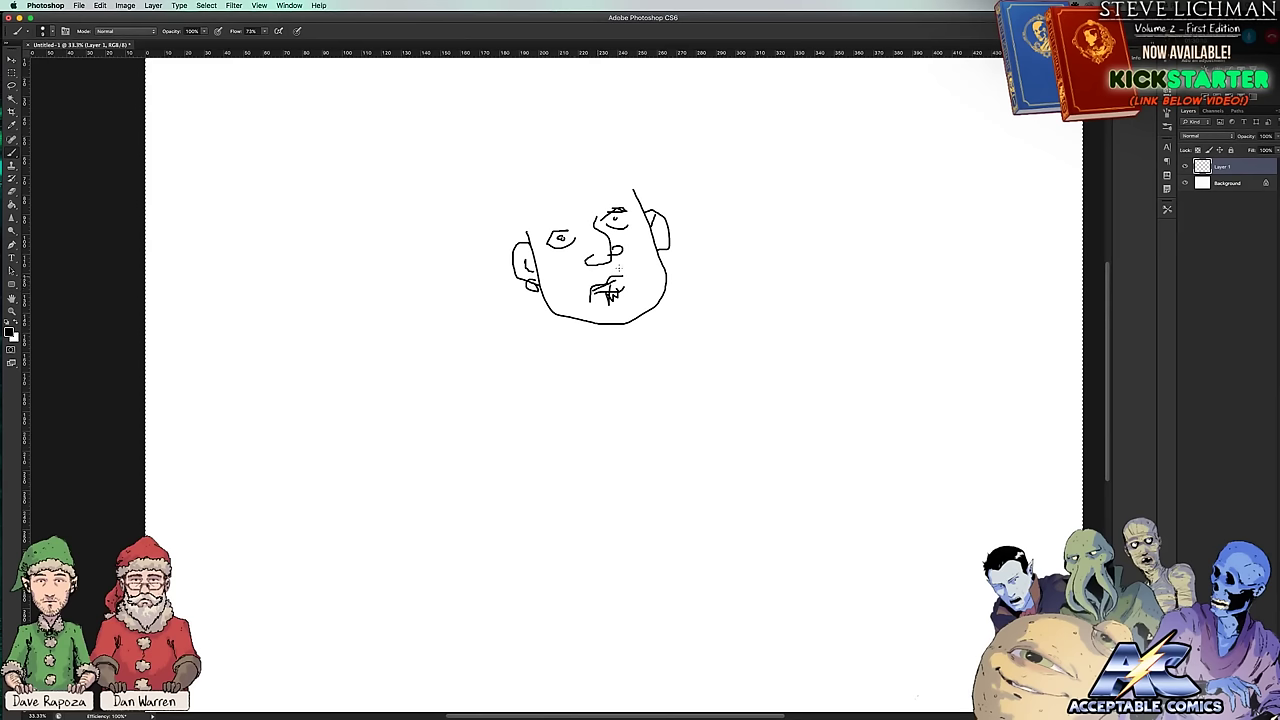
{"action": "left_click_drag", "start_coordinate": [659, 243], "coordinate": [662, 248]}
{"action": "left_click_drag", "start_coordinate": [574, 243], "coordinate": [569, 251]}
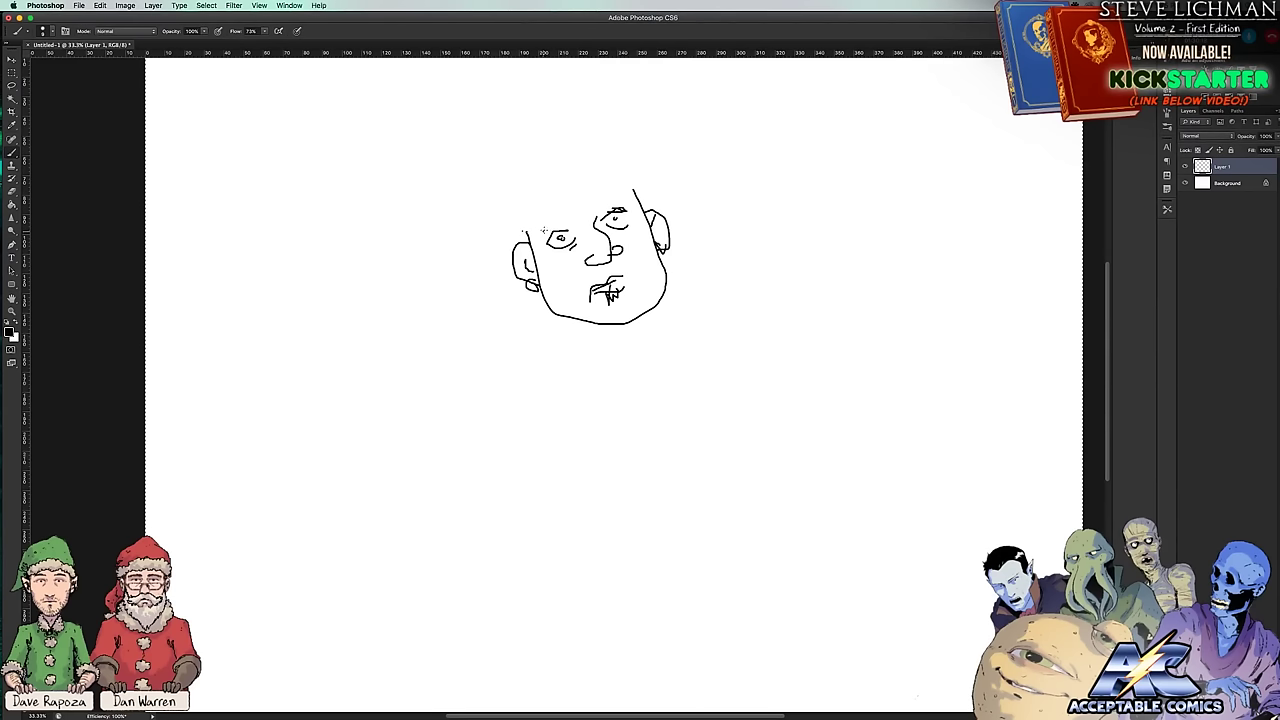
{"action": "left_click_drag", "start_coordinate": [544, 230], "coordinate": [568, 224]}
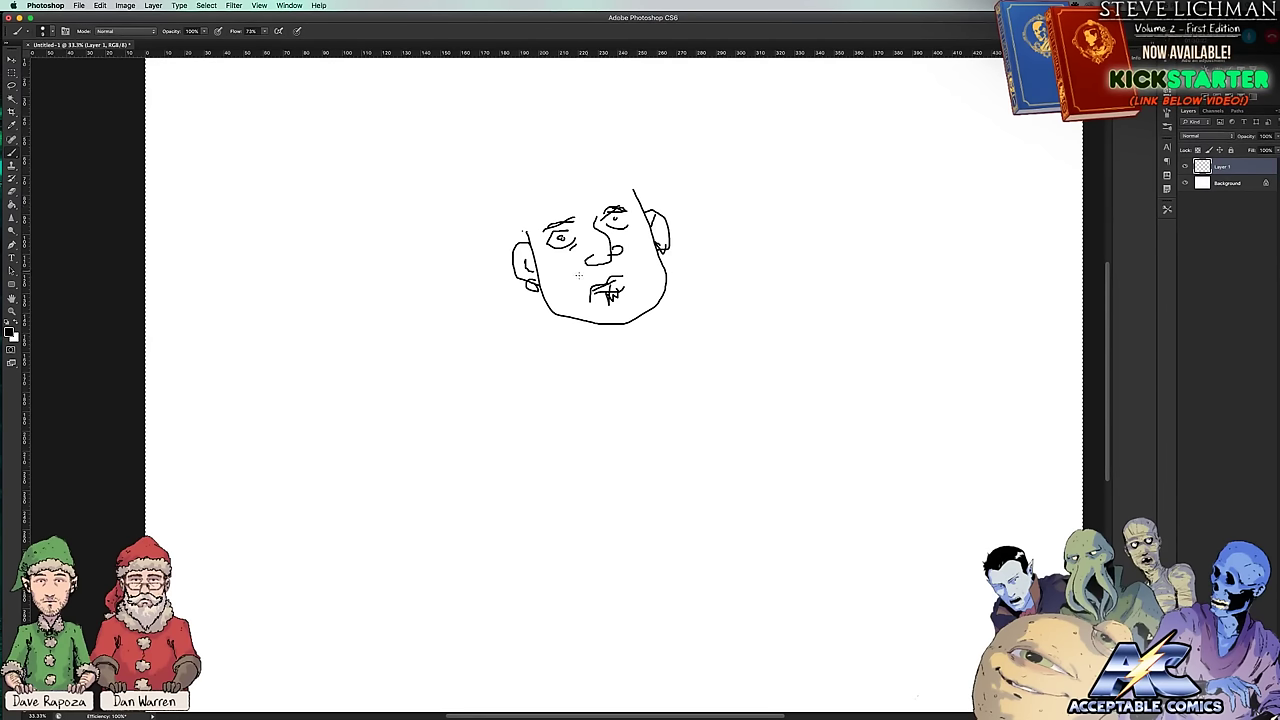
{"action": "mouse_move", "coordinate": [564, 307]}
{"action": "left_mouse_down"}
{"action": "mouse_move", "coordinate": [562, 321]}
{"action": "mouse_move", "coordinate": [604, 310]}
{"action": "left_mouse_up"}
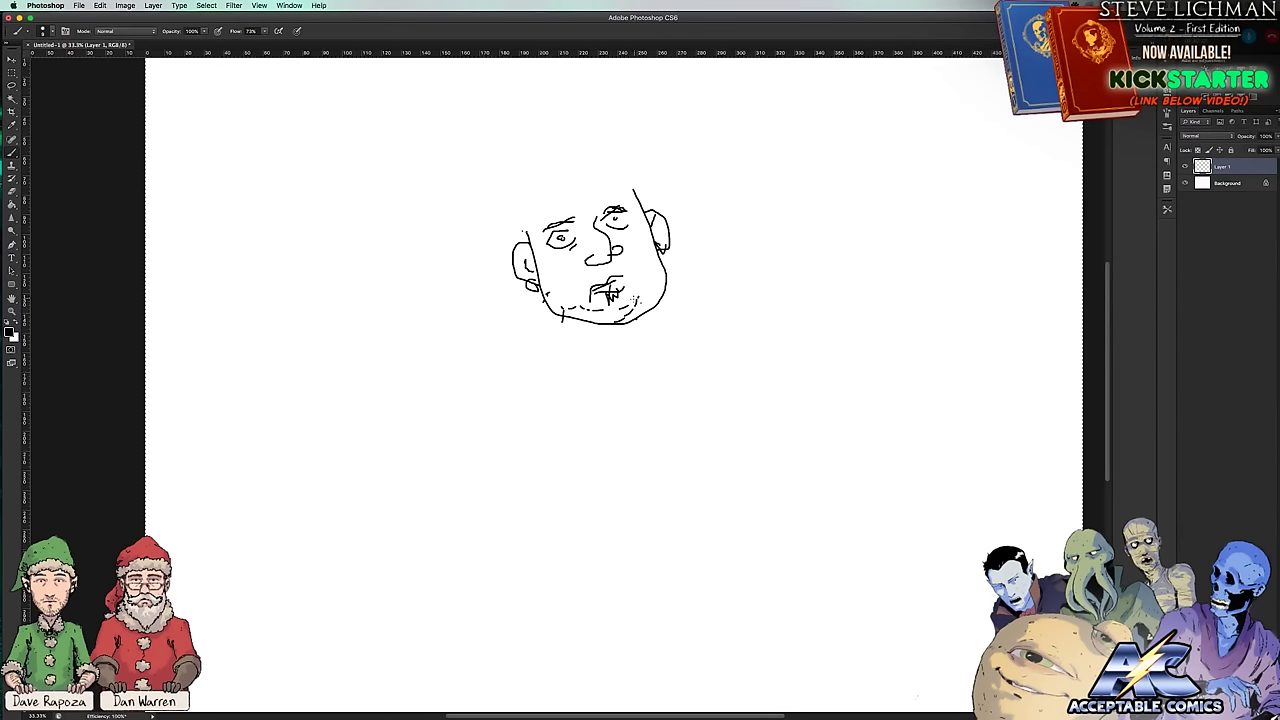
{"action": "left_click_drag", "start_coordinate": [633, 300], "coordinate": [628, 296]}
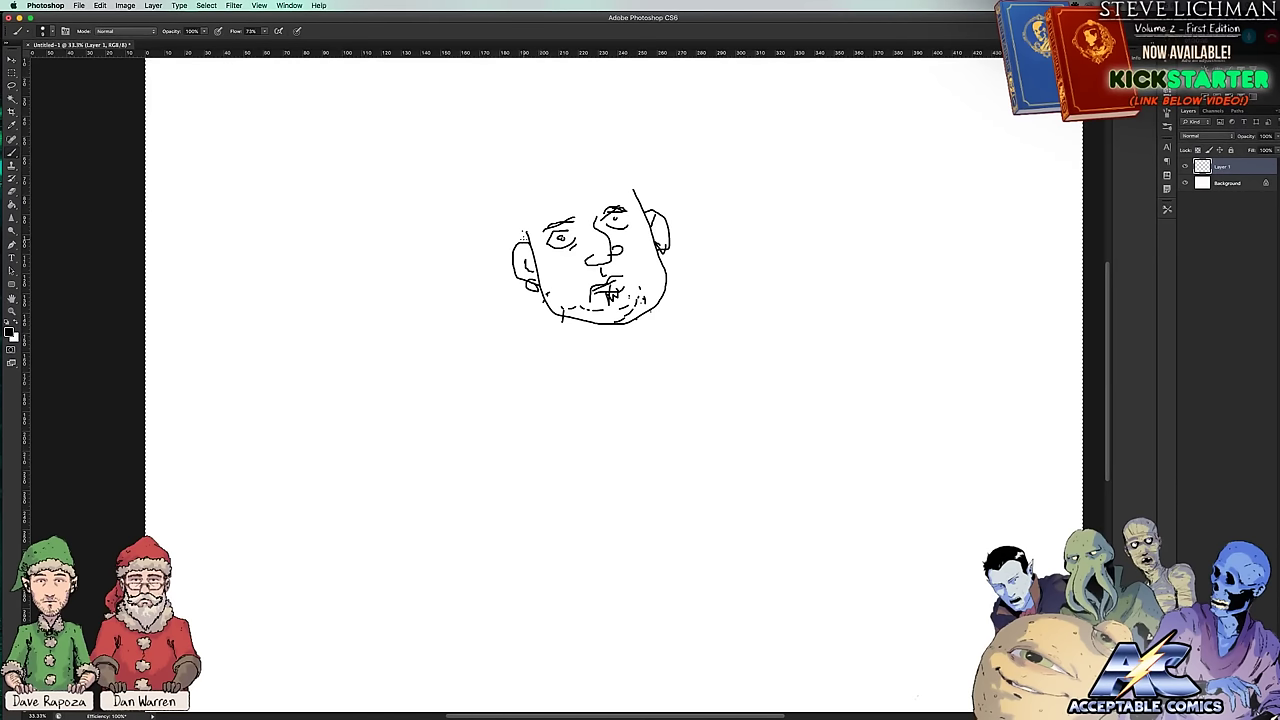
Step: Outline the cap with its brim over the head and the head's side beneath it
{"action": "mouse_move", "coordinate": [538, 227]}
{"action": "left_mouse_down"}
{"action": "mouse_move", "coordinate": [587, 180]}
{"action": "mouse_move", "coordinate": [651, 171]}
{"action": "mouse_move", "coordinate": [628, 163]}
{"action": "mouse_move", "coordinate": [651, 171]}
{"action": "mouse_move", "coordinate": [634, 189]}
{"action": "mouse_move", "coordinate": [563, 205]}
{"action": "mouse_move", "coordinate": [625, 167]}
{"action": "mouse_move", "coordinate": [661, 163]}
{"action": "mouse_move", "coordinate": [636, 191]}
{"action": "mouse_move", "coordinate": [621, 152]}
{"action": "mouse_move", "coordinate": [591, 142]}
{"action": "mouse_move", "coordinate": [531, 185]}
{"action": "left_mouse_up"}
{"action": "mouse_move", "coordinate": [584, 138]}
{"action": "left_mouse_down"}
{"action": "mouse_move", "coordinate": [533, 153]}
{"action": "mouse_move", "coordinate": [499, 187]}
{"action": "mouse_move", "coordinate": [516, 244]}
{"action": "left_mouse_up"}
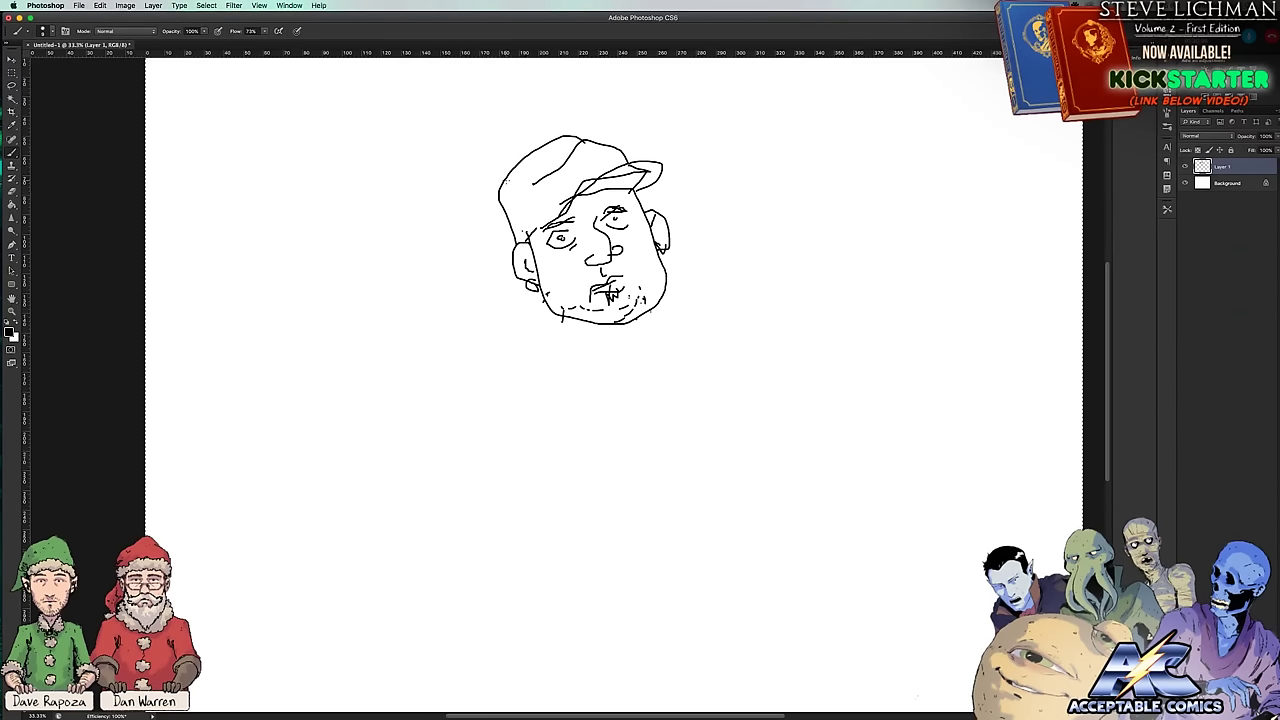
{"action": "left_click_drag", "start_coordinate": [501, 191], "coordinate": [510, 222]}
Step: Cross the cap with plaid lines, including a diagonal one
{"action": "left_click_drag", "start_coordinate": [521, 168], "coordinate": [546, 226]}
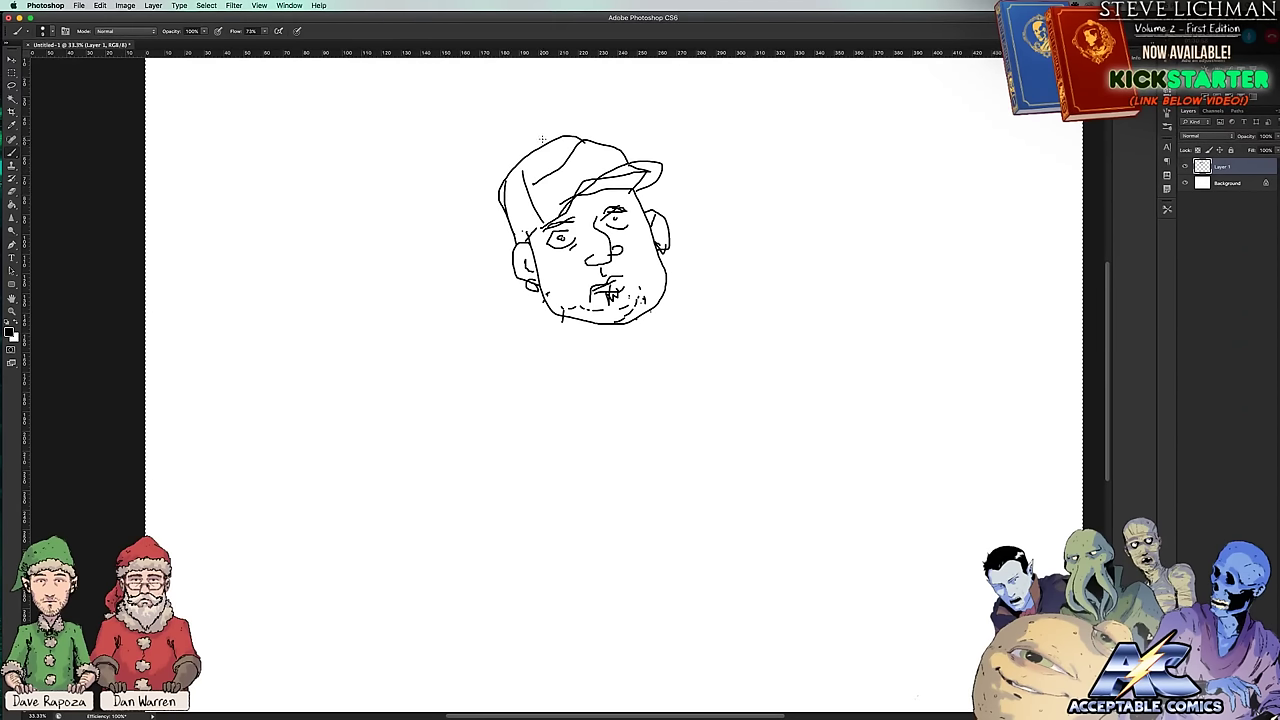
{"action": "left_click_drag", "start_coordinate": [591, 168], "coordinate": [569, 193]}
{"action": "left_click_drag", "start_coordinate": [572, 134], "coordinate": [614, 186]}
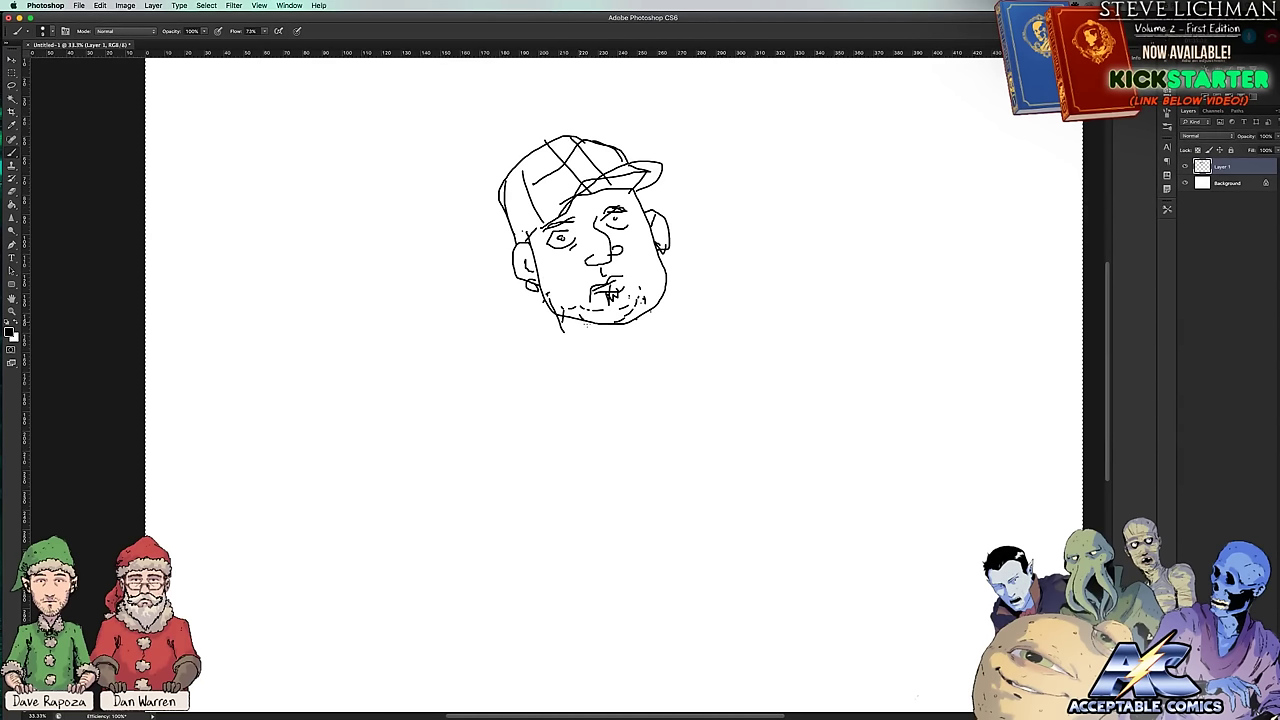
Step: Draw the neck line, the jacket's collar, front edge and lapel below the chin
{"action": "mouse_move", "coordinate": [586, 323]}
{"action": "left_mouse_down"}
{"action": "mouse_move", "coordinate": [604, 336]}
{"action": "mouse_move", "coordinate": [619, 323]}
{"action": "mouse_move", "coordinate": [600, 352]}
{"action": "mouse_move", "coordinate": [632, 325]}
{"action": "left_mouse_up"}
{"action": "mouse_move", "coordinate": [718, 278]}
{"action": "left_mouse_down"}
{"action": "mouse_move", "coordinate": [749, 279]}
{"action": "mouse_move", "coordinate": [736, 318]}
{"action": "mouse_move", "coordinate": [750, 336]}
{"action": "left_mouse_up"}
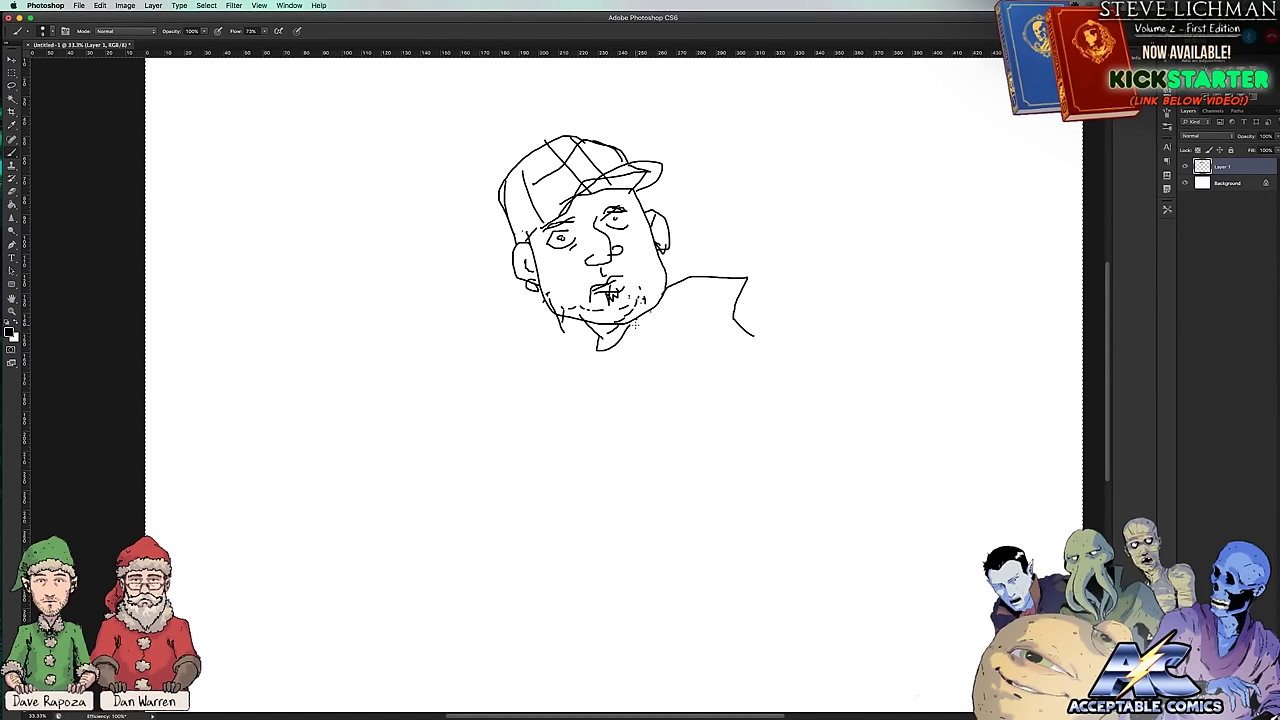
{"action": "mouse_move", "coordinate": [631, 325]}
{"action": "left_mouse_down"}
{"action": "mouse_move", "coordinate": [643, 386]}
{"action": "mouse_move", "coordinate": [681, 445]}
{"action": "mouse_move", "coordinate": [730, 501]}
{"action": "mouse_move", "coordinate": [773, 520]}
{"action": "mouse_move", "coordinate": [772, 400]}
{"action": "left_mouse_up"}
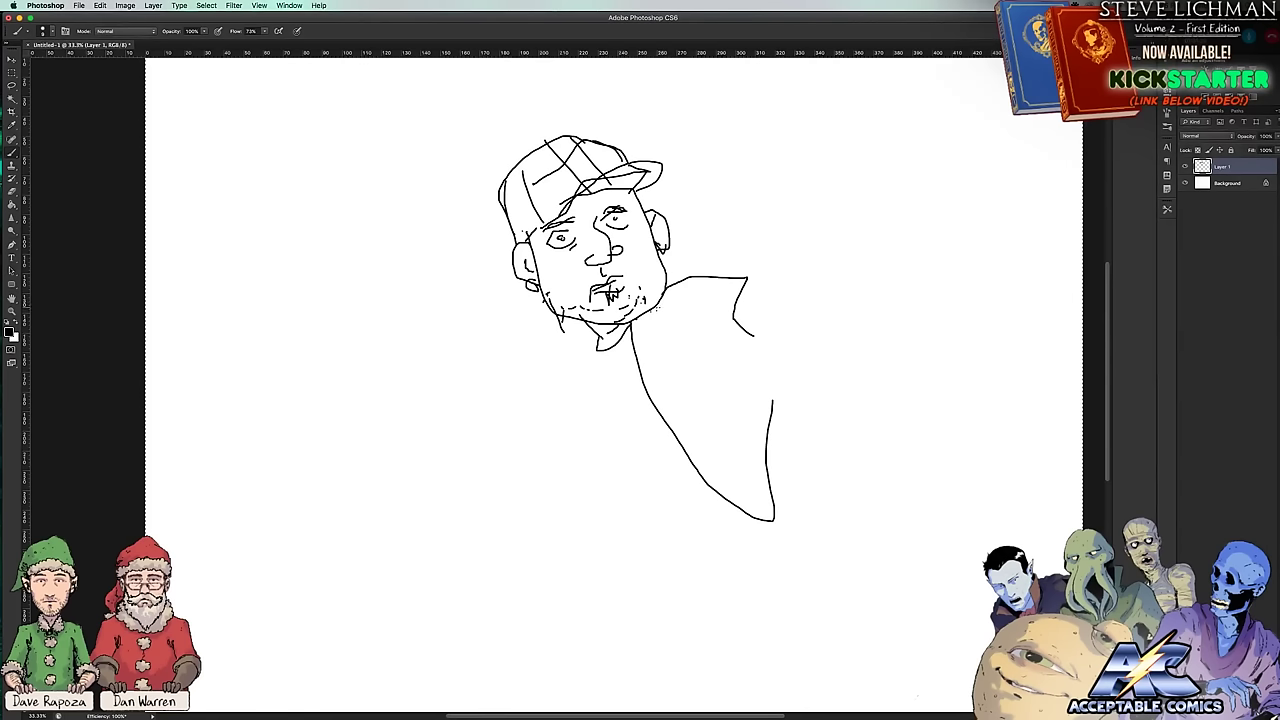
{"action": "mouse_move", "coordinate": [652, 306]}
{"action": "left_mouse_down"}
{"action": "mouse_move", "coordinate": [728, 378]}
{"action": "mouse_move", "coordinate": [716, 364]}
{"action": "left_mouse_up"}
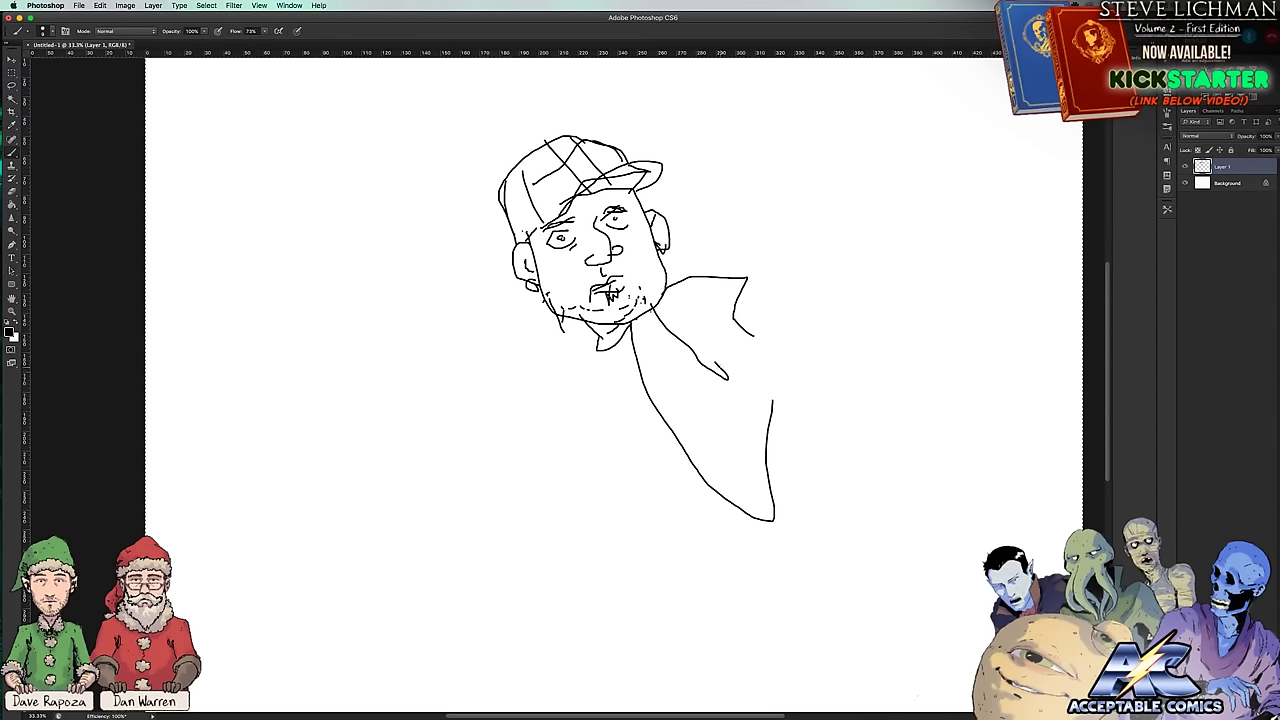
{"action": "left_click_drag", "start_coordinate": [724, 370], "coordinate": [775, 394]}
Step: Add stubble along both sides of the jaw and extend the collar's top line right
{"action": "left_click_drag", "start_coordinate": [542, 282], "coordinate": [582, 327]}
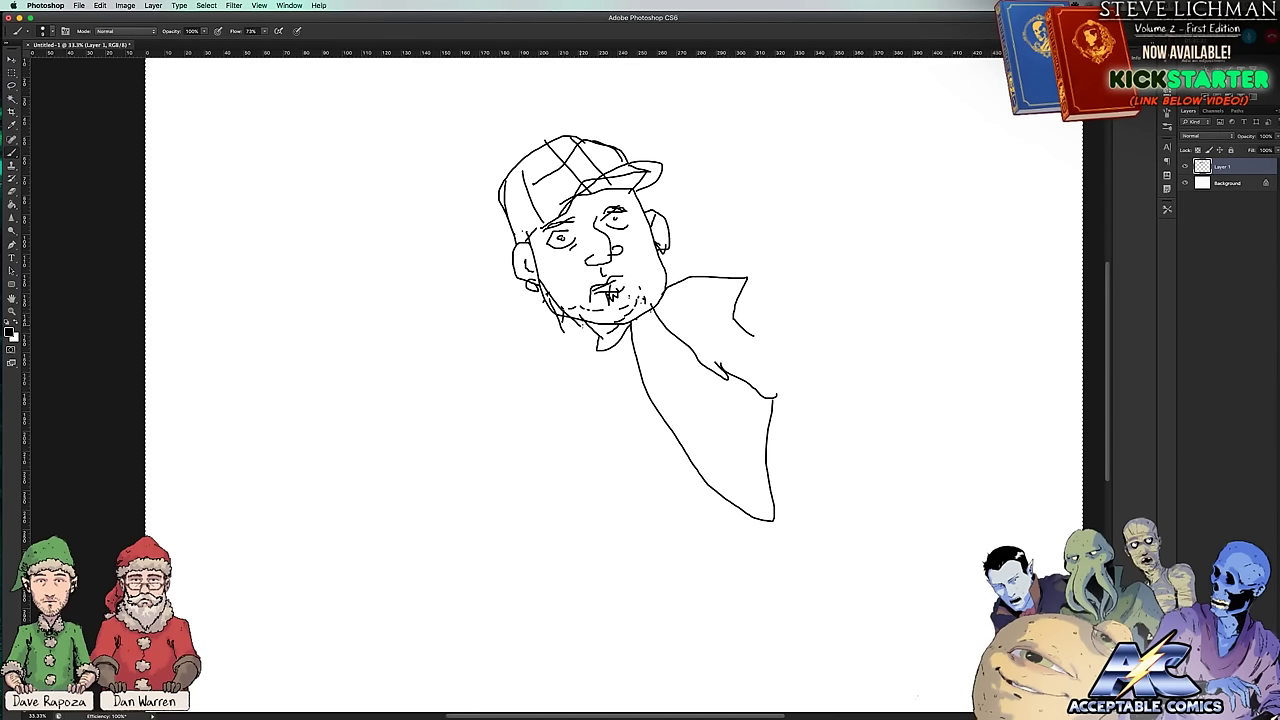
{"action": "left_click_drag", "start_coordinate": [658, 252], "coordinate": [648, 300]}
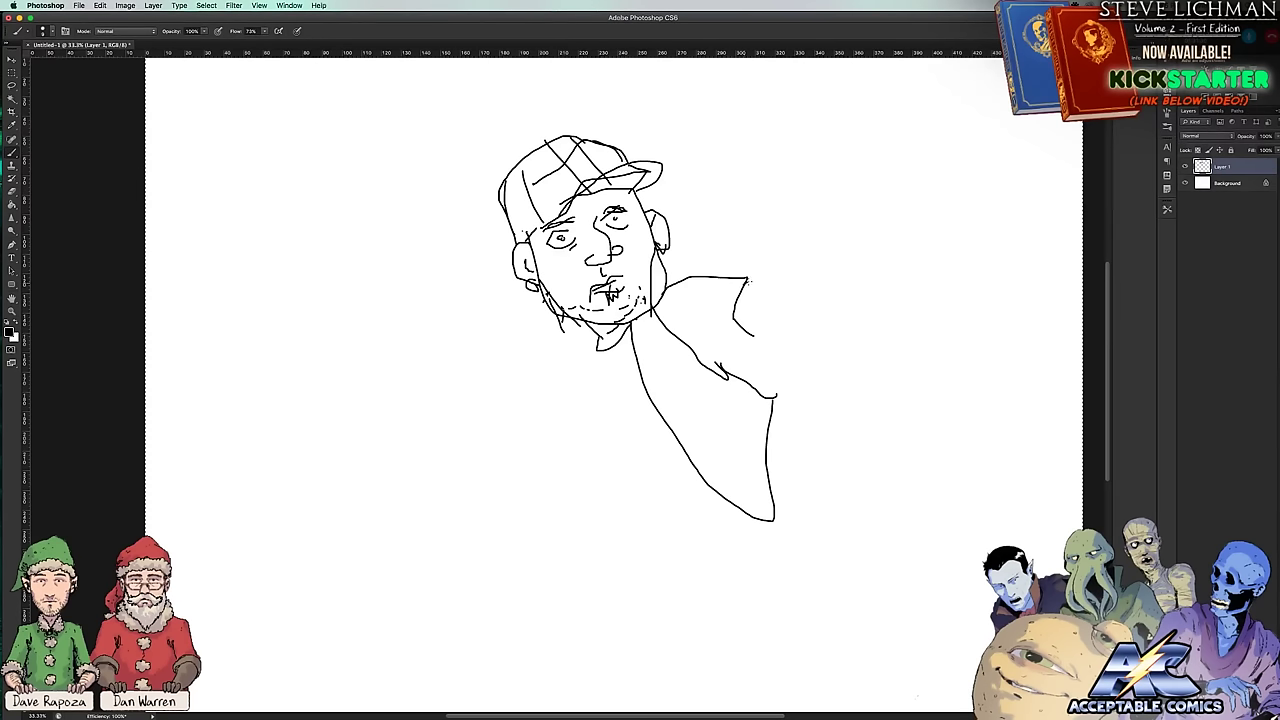
{"action": "mouse_move", "coordinate": [746, 280]}
{"action": "left_mouse_down"}
{"action": "mouse_move", "coordinate": [777, 273]}
{"action": "mouse_move", "coordinate": [790, 298]}
{"action": "mouse_move", "coordinate": [803, 292]}
{"action": "mouse_move", "coordinate": [787, 318]}
{"action": "mouse_move", "coordinate": [732, 325]}
{"action": "left_mouse_up"}
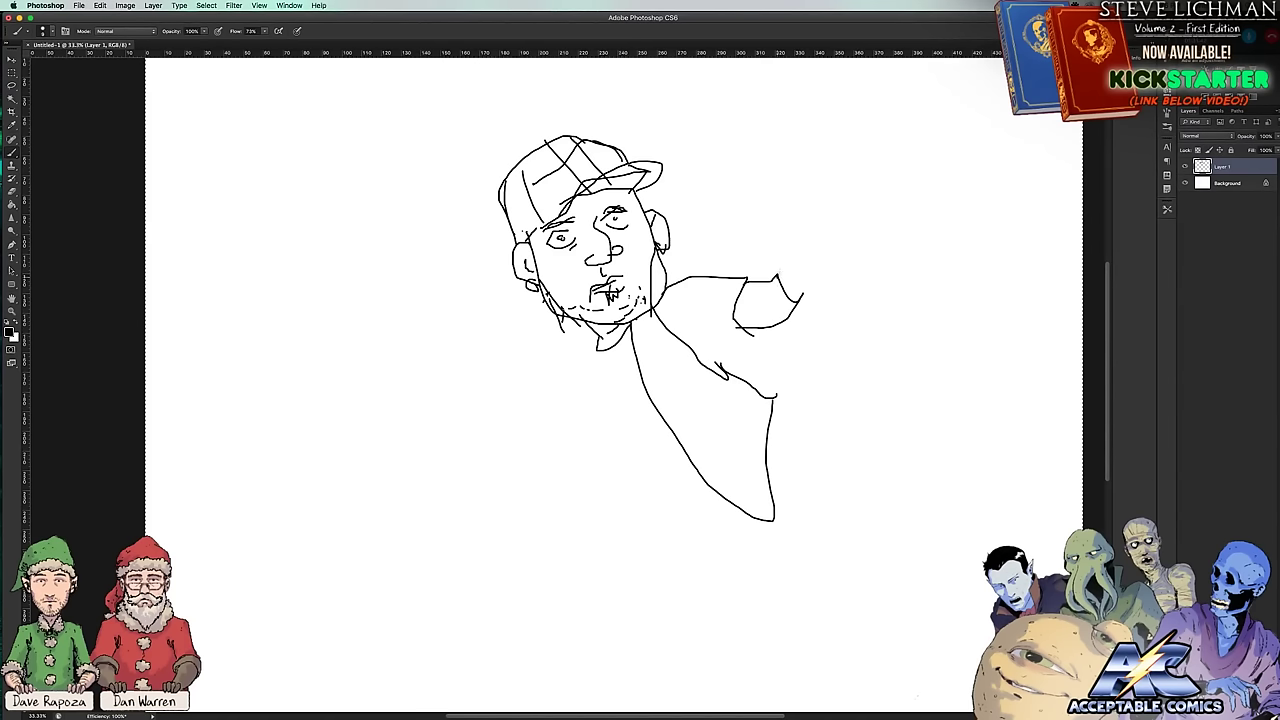
Step: Draw a raised hand on the right arm, a collar under the chin, and a glasses rim around the left eye
{"action": "mouse_move", "coordinate": [785, 254]}
{"action": "left_mouse_down"}
{"action": "mouse_move", "coordinate": [812, 172]}
{"action": "mouse_move", "coordinate": [829, 268]}
{"action": "mouse_move", "coordinate": [802, 308]}
{"action": "mouse_move", "coordinate": [798, 284]}
{"action": "mouse_move", "coordinate": [814, 288]}
{"action": "mouse_move", "coordinate": [822, 262]}
{"action": "mouse_move", "coordinate": [818, 221]}
{"action": "left_mouse_up"}
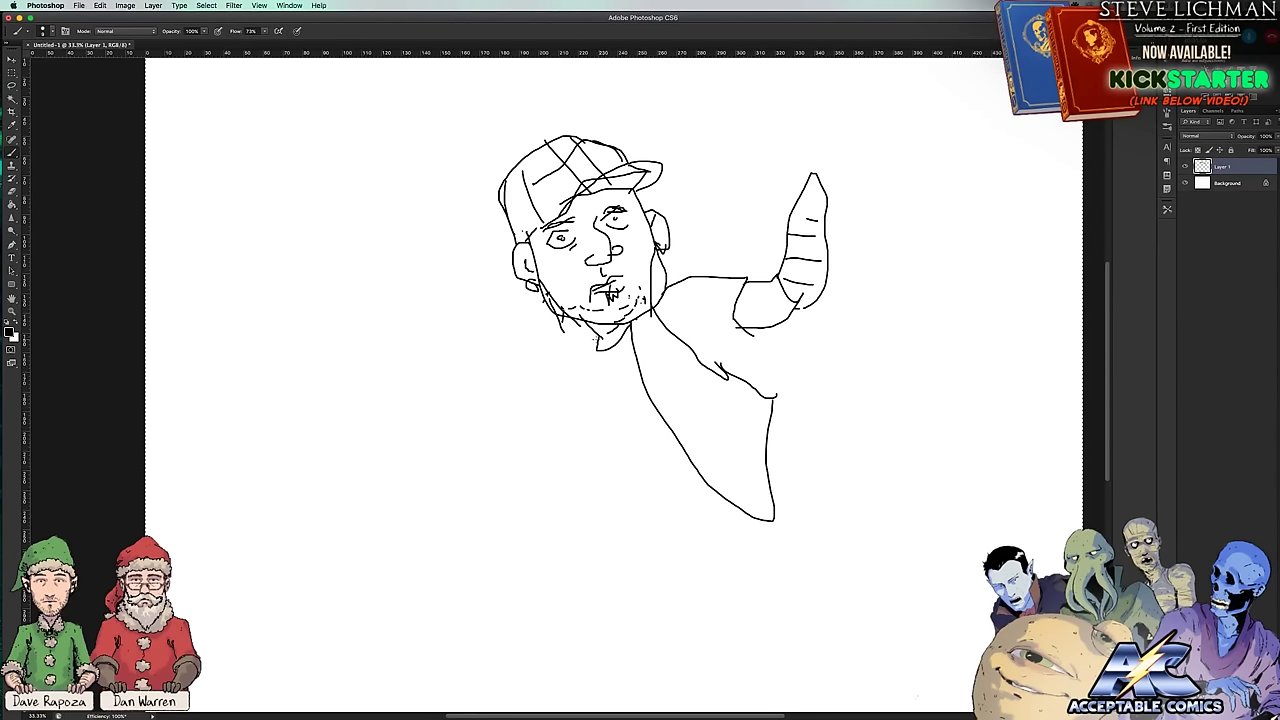
{"action": "mouse_move", "coordinate": [588, 330]}
{"action": "left_mouse_down"}
{"action": "mouse_move", "coordinate": [587, 344]}
{"action": "mouse_move", "coordinate": [620, 340]}
{"action": "mouse_move", "coordinate": [582, 367]}
{"action": "mouse_move", "coordinate": [590, 376]}
{"action": "mouse_move", "coordinate": [634, 354]}
{"action": "mouse_move", "coordinate": [628, 340]}
{"action": "mouse_move", "coordinate": [615, 370]}
{"action": "mouse_move", "coordinate": [628, 438]}
{"action": "mouse_move", "coordinate": [634, 348]}
{"action": "left_mouse_up"}
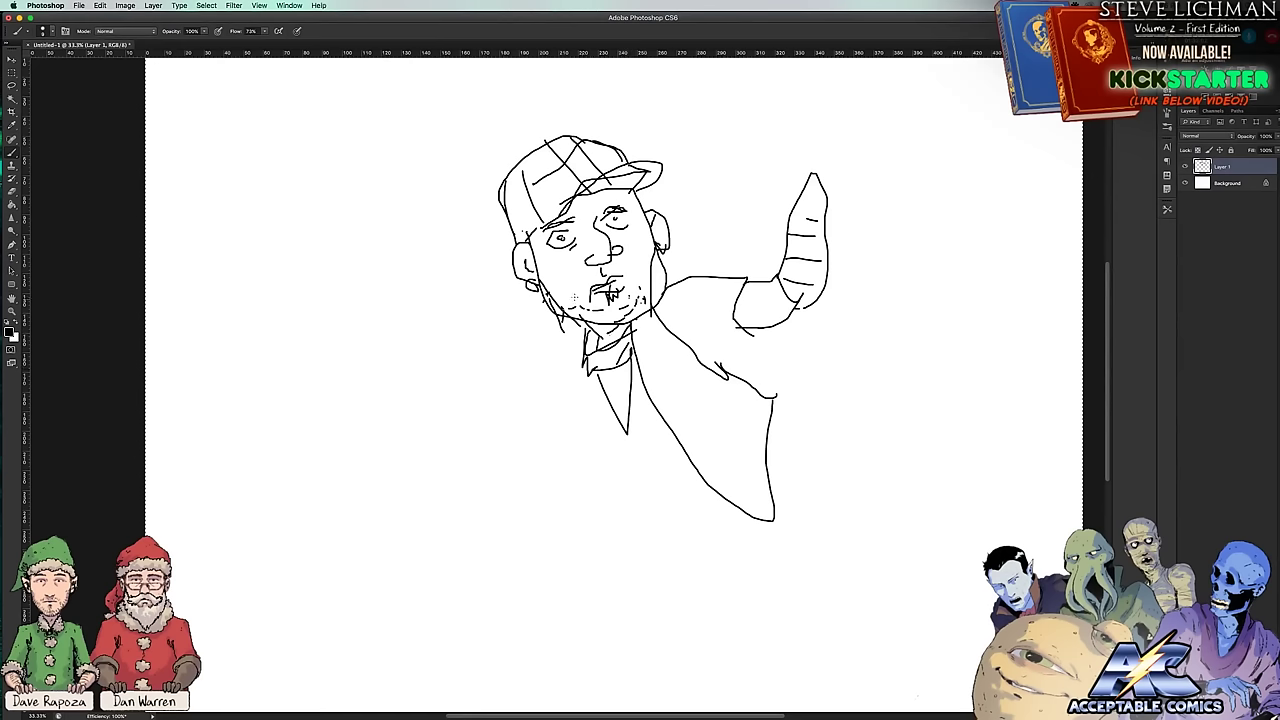
{"action": "mouse_move", "coordinate": [574, 246]}
{"action": "left_mouse_down"}
{"action": "mouse_move", "coordinate": [543, 258]}
{"action": "mouse_move", "coordinate": [570, 268]}
{"action": "mouse_move", "coordinate": [591, 250]}
{"action": "left_mouse_up"}
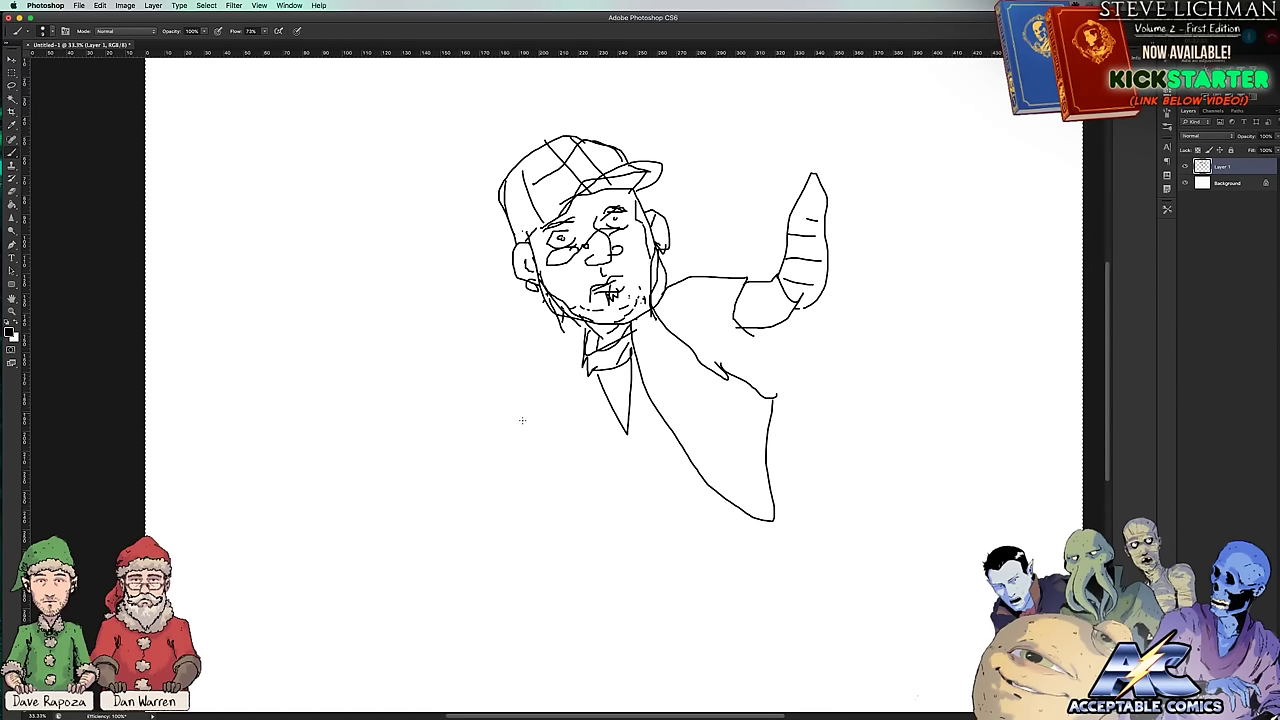
Step: Sketch the left arm reaching lower left with a crease, and the jacket's left front edge
{"action": "mouse_move", "coordinate": [564, 450]}
{"action": "left_mouse_down"}
{"action": "mouse_move", "coordinate": [406, 513]}
{"action": "mouse_move", "coordinate": [409, 533]}
{"action": "mouse_move", "coordinate": [453, 548]}
{"action": "mouse_move", "coordinate": [586, 486]}
{"action": "left_mouse_up"}
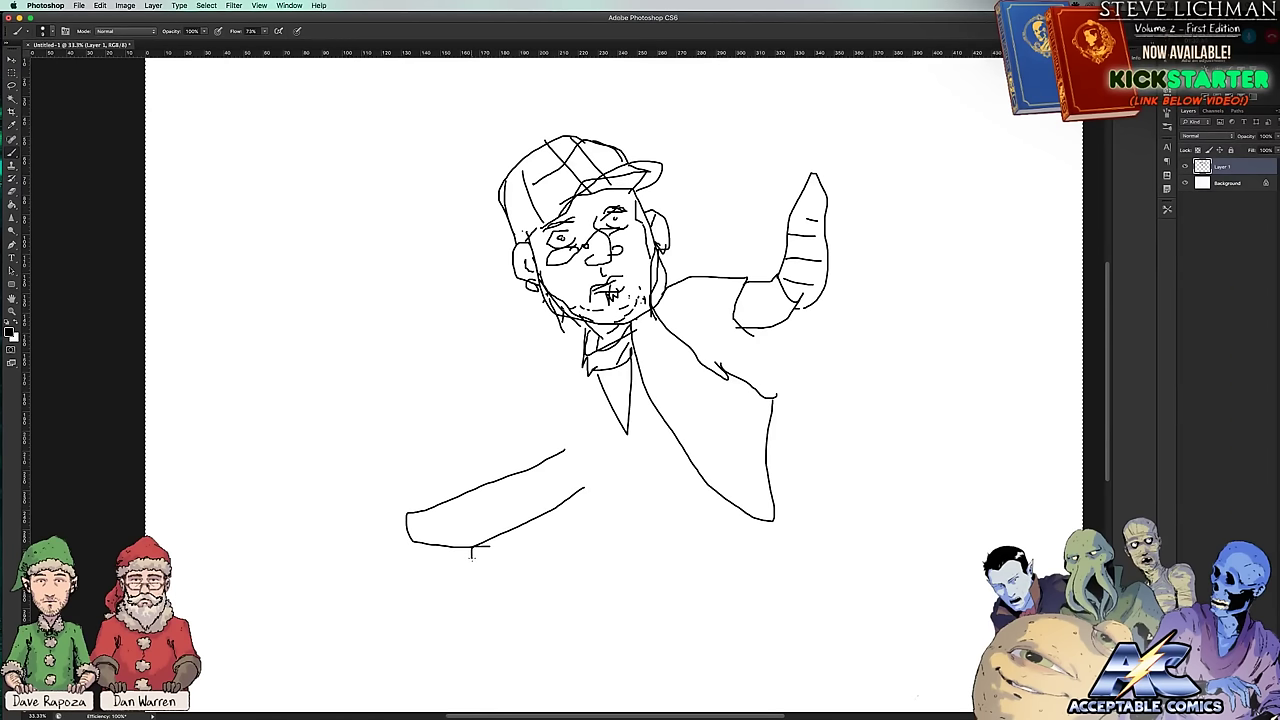
{"action": "mouse_move", "coordinate": [472, 555]}
{"action": "left_mouse_down"}
{"action": "mouse_move", "coordinate": [499, 553]}
{"action": "mouse_move", "coordinate": [489, 541]}
{"action": "left_mouse_up"}
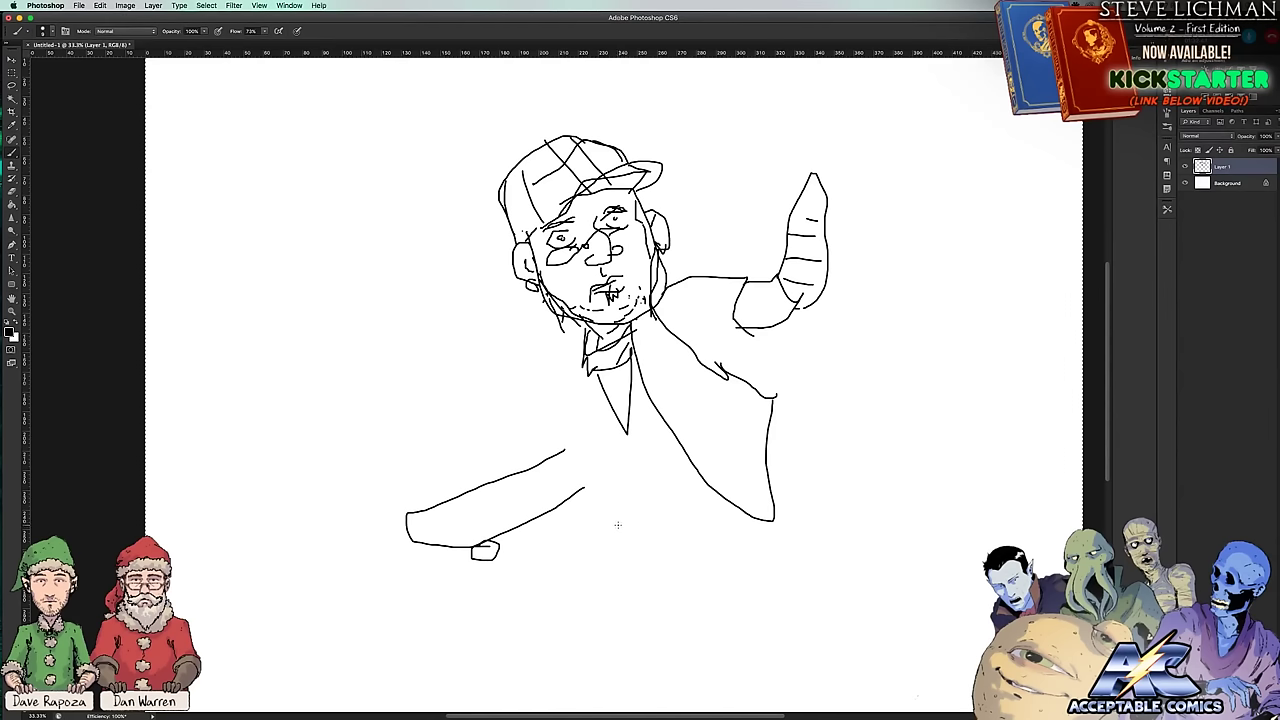
{"action": "left_click_drag", "start_coordinate": [587, 494], "coordinate": [589, 517]}
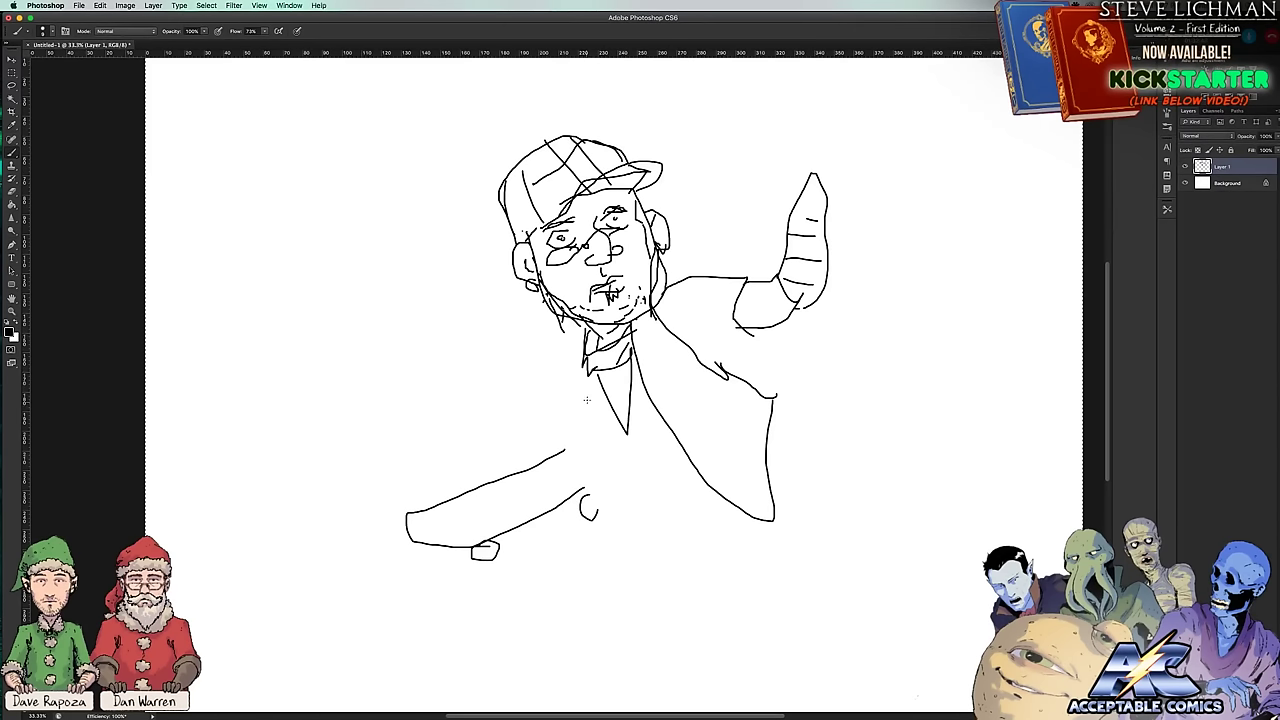
{"action": "mouse_move", "coordinate": [584, 381]}
{"action": "left_mouse_down"}
{"action": "mouse_move", "coordinate": [586, 510]}
{"action": "mouse_move", "coordinate": [594, 449]}
{"action": "mouse_move", "coordinate": [563, 345]}
{"action": "mouse_move", "coordinate": [538, 410]}
{"action": "mouse_move", "coordinate": [546, 426]}
{"action": "mouse_move", "coordinate": [578, 428]}
{"action": "mouse_move", "coordinate": [575, 405]}
{"action": "left_mouse_up"}
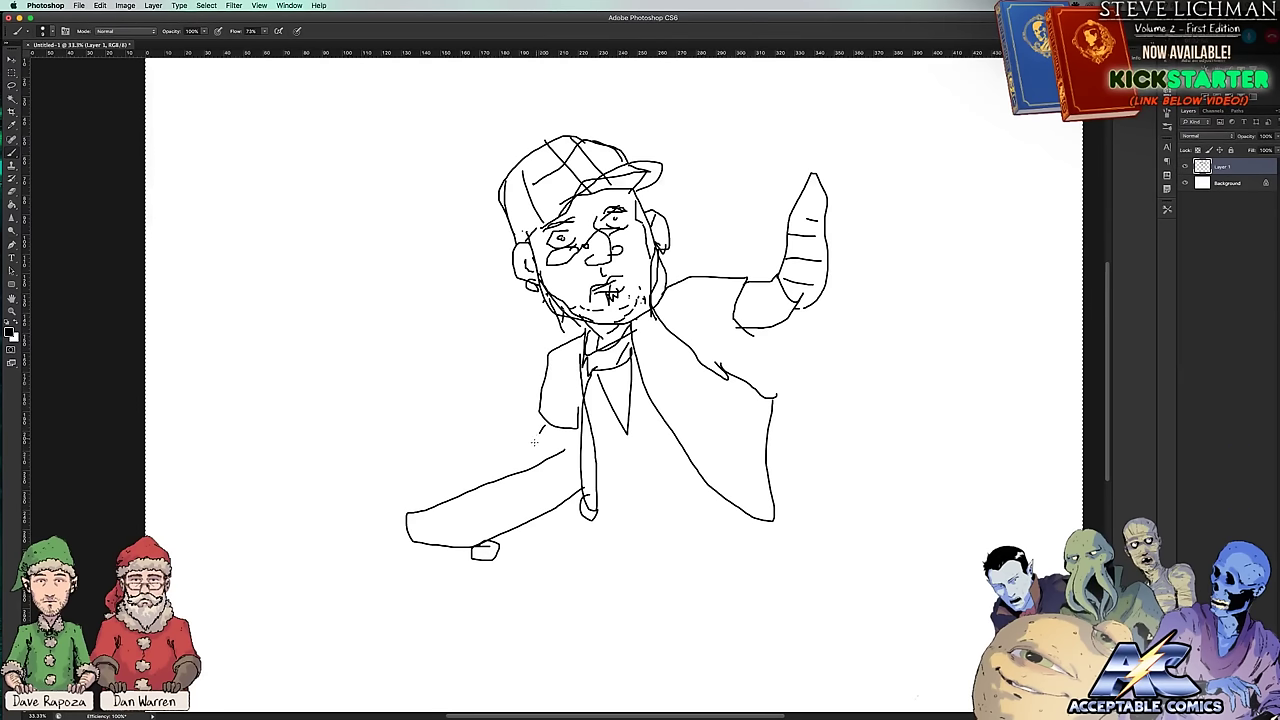
{"action": "mouse_move", "coordinate": [527, 466]}
{"action": "left_mouse_down"}
{"action": "mouse_move", "coordinate": [435, 455]}
{"action": "mouse_move", "coordinate": [378, 430]}
{"action": "mouse_move", "coordinate": [392, 457]}
{"action": "mouse_move", "coordinate": [368, 467]}
{"action": "mouse_move", "coordinate": [382, 484]}
{"action": "mouse_move", "coordinate": [421, 483]}
{"action": "mouse_move", "coordinate": [398, 497]}
{"action": "mouse_move", "coordinate": [460, 511]}
{"action": "left_mouse_up"}
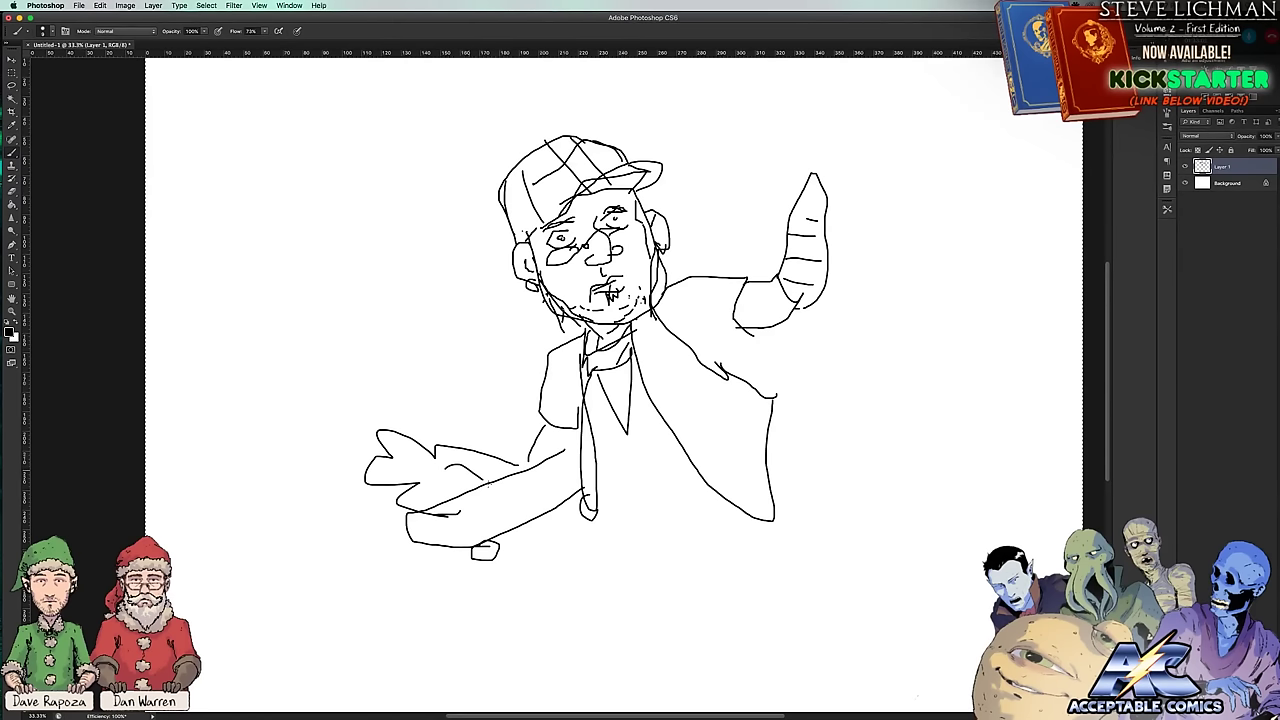
{"action": "left_click_drag", "start_coordinate": [445, 466], "coordinate": [506, 490]}
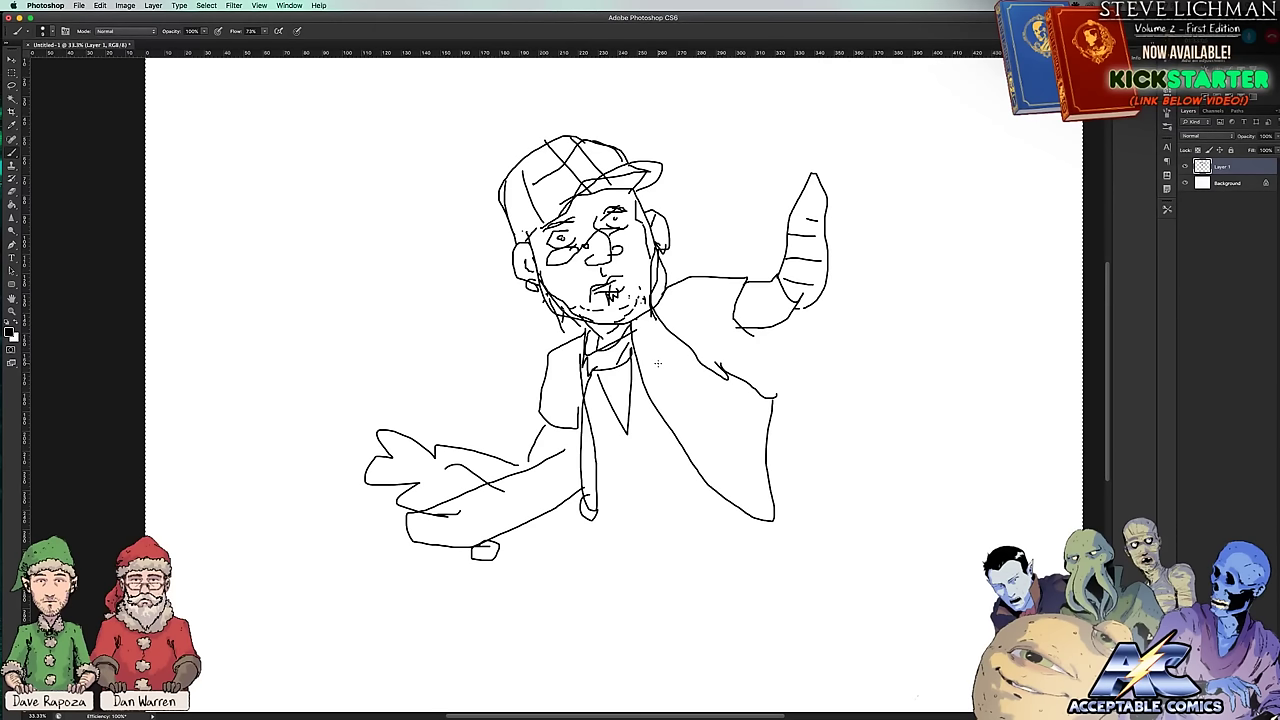
Step: Draw a star badge on the jacket lapel and hair strands beside both sides of the face
{"action": "mouse_move", "coordinate": [665, 375]}
{"action": "left_mouse_down"}
{"action": "mouse_move", "coordinate": [684, 393]}
{"action": "mouse_move", "coordinate": [668, 351]}
{"action": "left_mouse_up"}
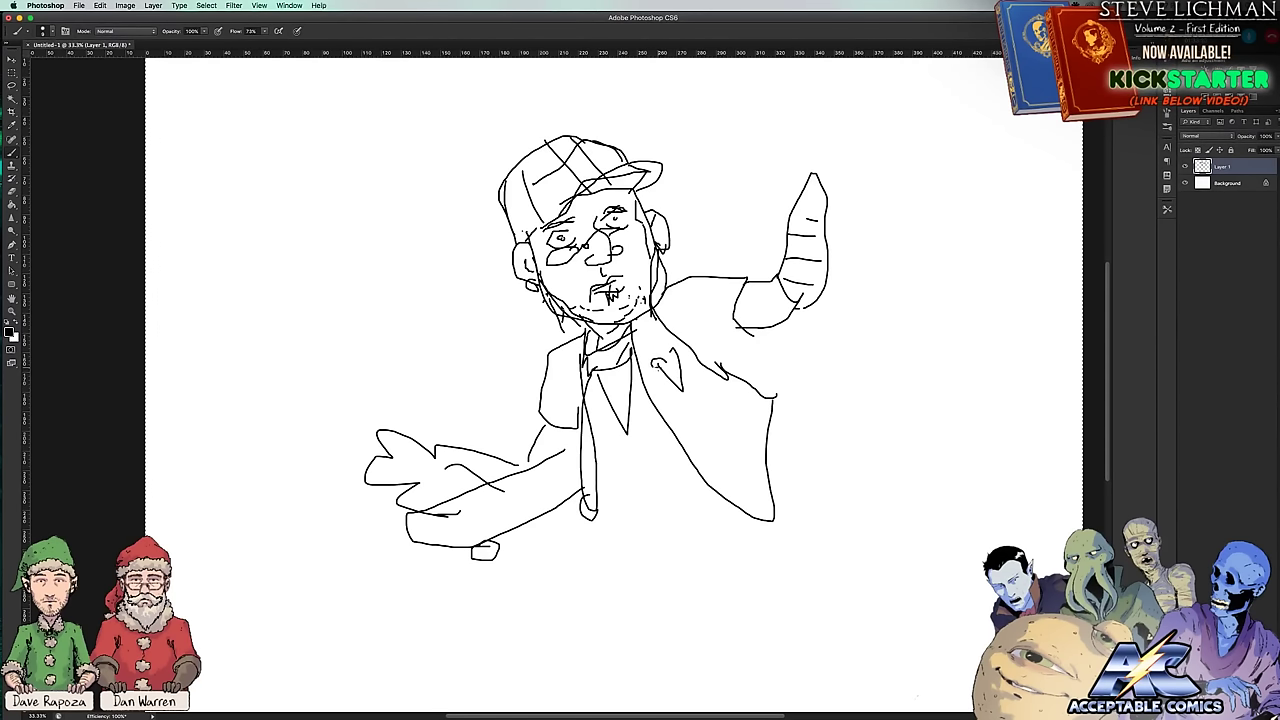
{"action": "mouse_move", "coordinate": [666, 352]}
{"action": "left_mouse_down"}
{"action": "mouse_move", "coordinate": [667, 404]}
{"action": "mouse_move", "coordinate": [696, 368]}
{"action": "mouse_move", "coordinate": [664, 365]}
{"action": "left_mouse_up"}
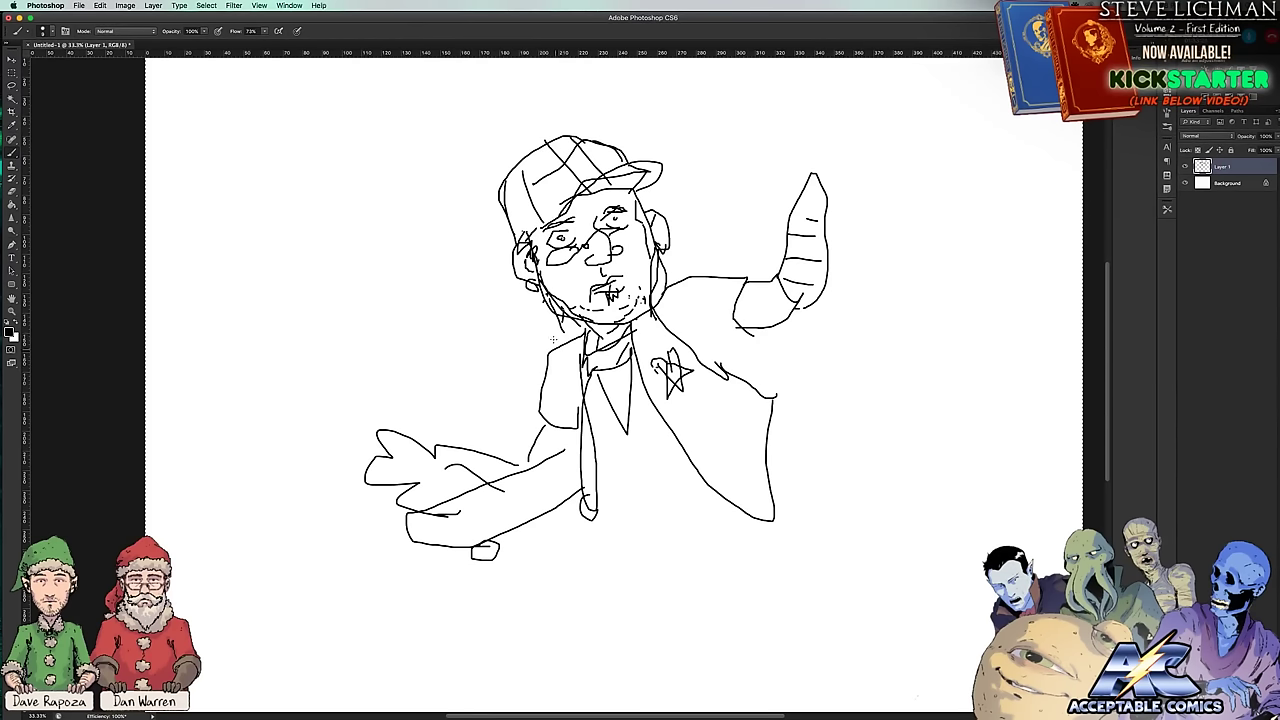
{"action": "mouse_move", "coordinate": [531, 295]}
{"action": "left_mouse_down"}
{"action": "mouse_move", "coordinate": [523, 322]}
{"action": "mouse_move", "coordinate": [547, 313]}
{"action": "left_mouse_up"}
{"action": "left_click_drag", "start_coordinate": [547, 313], "coordinate": [555, 323]}
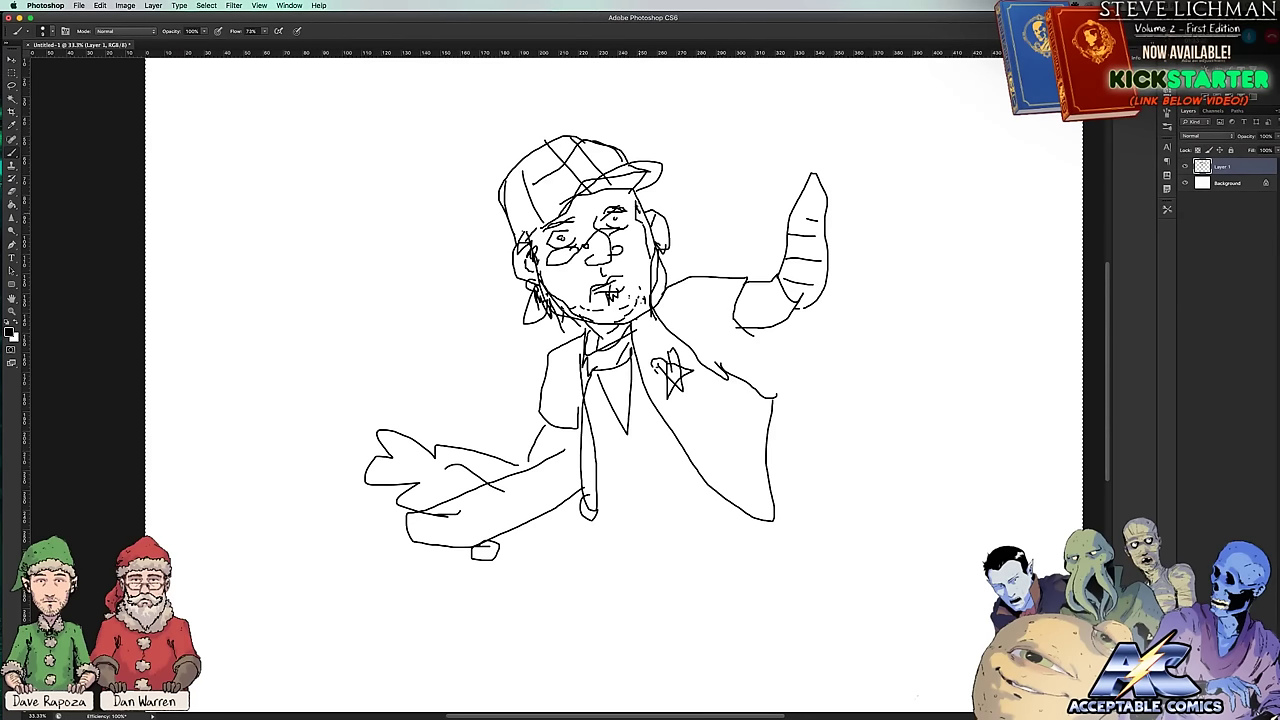
{"action": "mouse_move", "coordinate": [635, 201]}
{"action": "left_mouse_down"}
{"action": "mouse_move", "coordinate": [641, 211]}
{"action": "mouse_move", "coordinate": [635, 199]}
{"action": "left_mouse_up"}
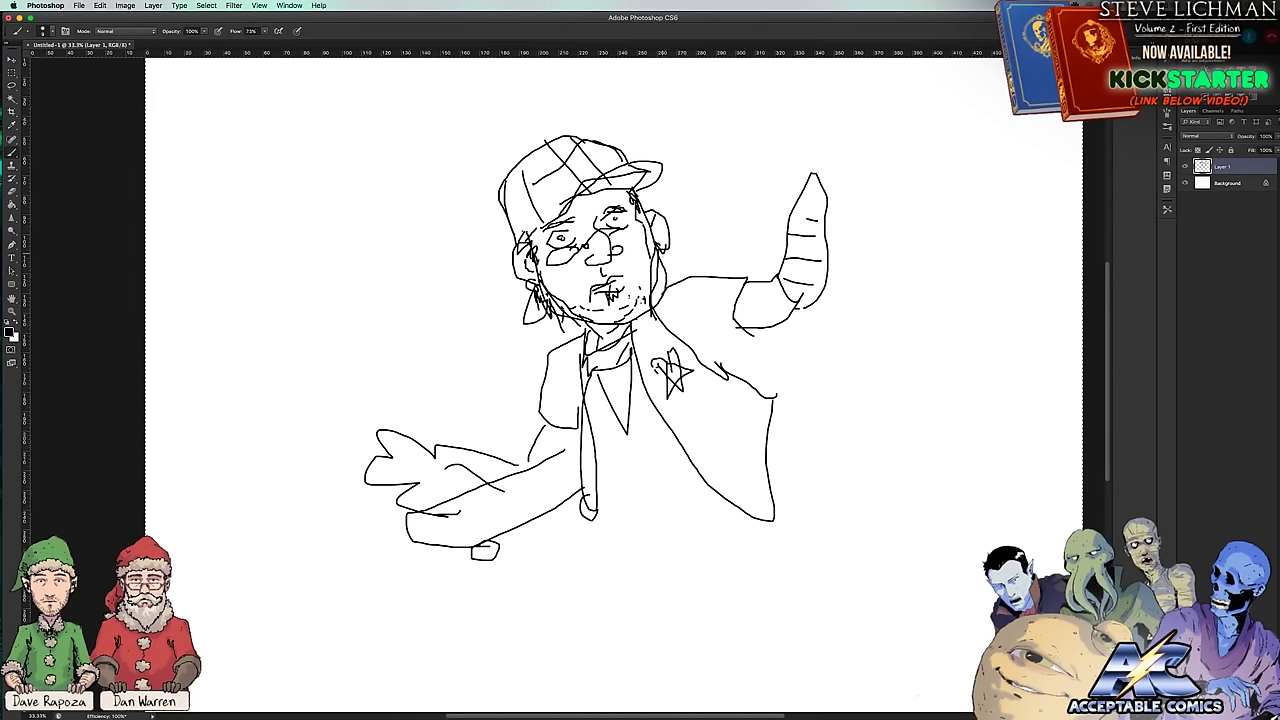
{"action": "mouse_move", "coordinate": [652, 256]}
{"action": "left_mouse_down"}
{"action": "mouse_move", "coordinate": [663, 287]}
{"action": "mouse_move", "coordinate": [664, 274]}
{"action": "left_mouse_up"}
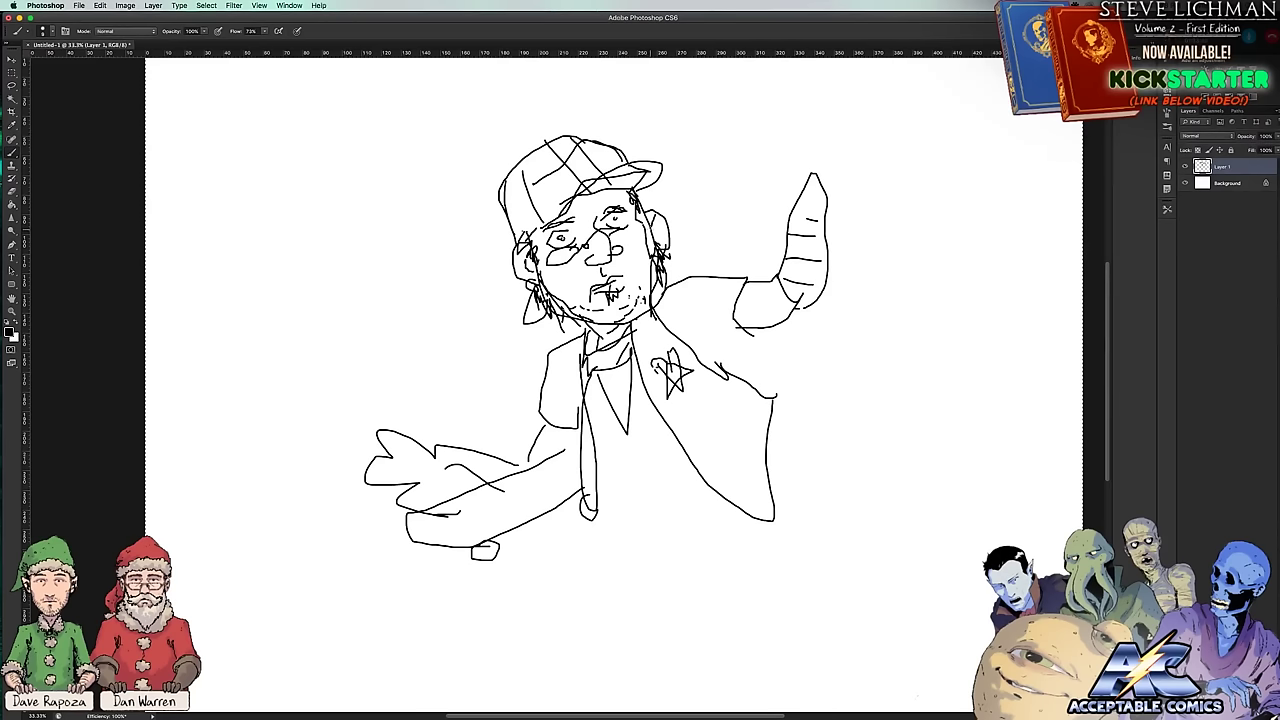
{"action": "scroll", "coordinate": [640, 380], "scroll_direction": "left", "scroll_amount": 3}
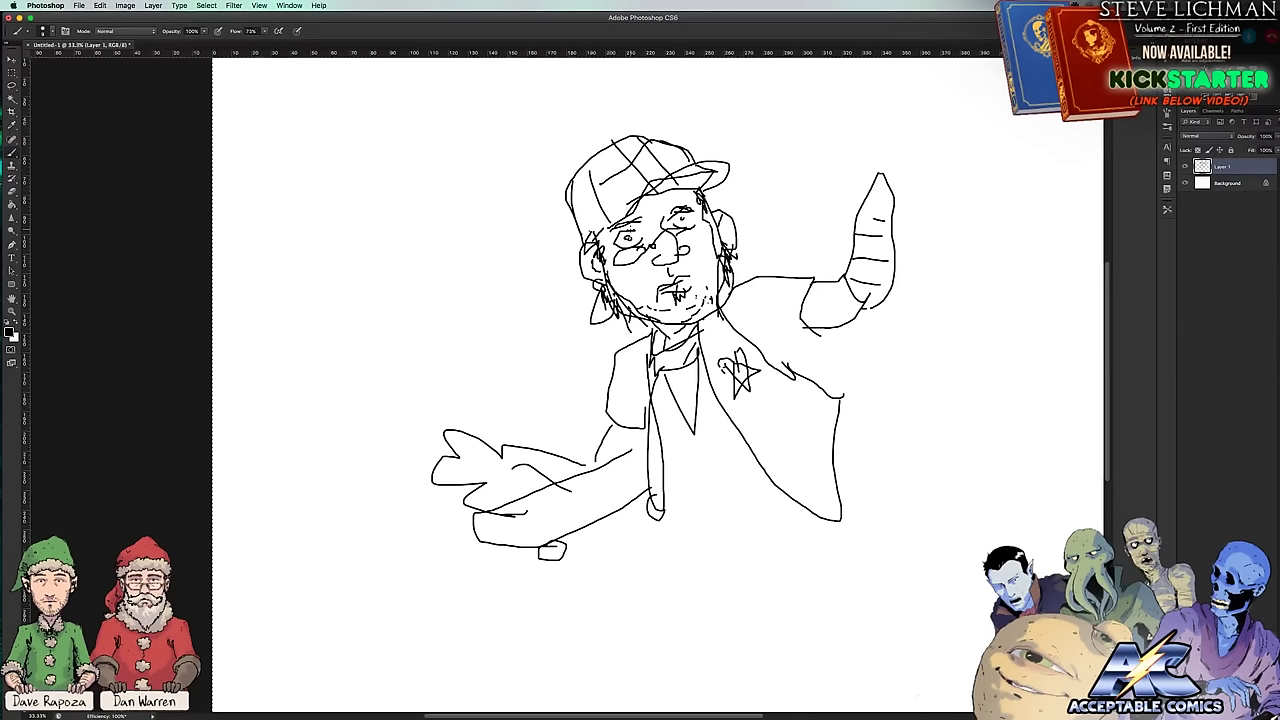
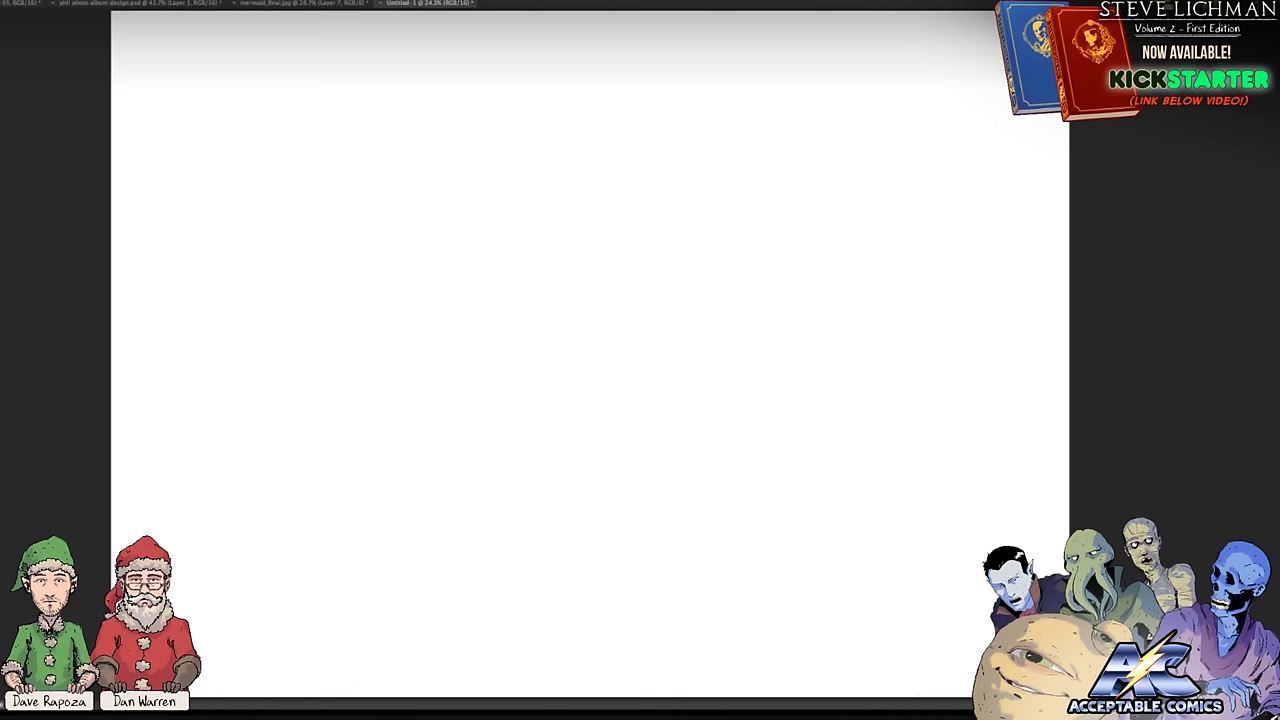
Step: Draw the boxed band across the beanie and the arm line along the body's right side
{"action": "left_click", "coordinate": [1118, 409]}
{"action": "mouse_move", "coordinate": [738, 242]}
{"action": "left_mouse_down"}
{"action": "mouse_move", "coordinate": [677, 234]}
{"action": "mouse_move", "coordinate": [694, 216]}
{"action": "left_mouse_up"}
{"action": "mouse_move", "coordinate": [692, 218]}
{"action": "left_mouse_down"}
{"action": "mouse_move", "coordinate": [745, 233]}
{"action": "mouse_move", "coordinate": [732, 228]}
{"action": "mouse_move", "coordinate": [727, 244]}
{"action": "mouse_move", "coordinate": [700, 222]}
{"action": "mouse_move", "coordinate": [699, 235]}
{"action": "mouse_move", "coordinate": [682, 230]}
{"action": "mouse_move", "coordinate": [690, 208]}
{"action": "mouse_move", "coordinate": [723, 197]}
{"action": "mouse_move", "coordinate": [749, 233]}
{"action": "mouse_move", "coordinate": [677, 243]}
{"action": "mouse_move", "coordinate": [677, 256]}
{"action": "mouse_move", "coordinate": [711, 271]}
{"action": "mouse_move", "coordinate": [741, 241]}
{"action": "mouse_move", "coordinate": [777, 306]}
{"action": "mouse_move", "coordinate": [788, 432]}
{"action": "mouse_move", "coordinate": [628, 434]}
{"action": "mouse_move", "coordinate": [620, 388]}
{"action": "mouse_move", "coordinate": [673, 255]}
{"action": "left_mouse_up"}
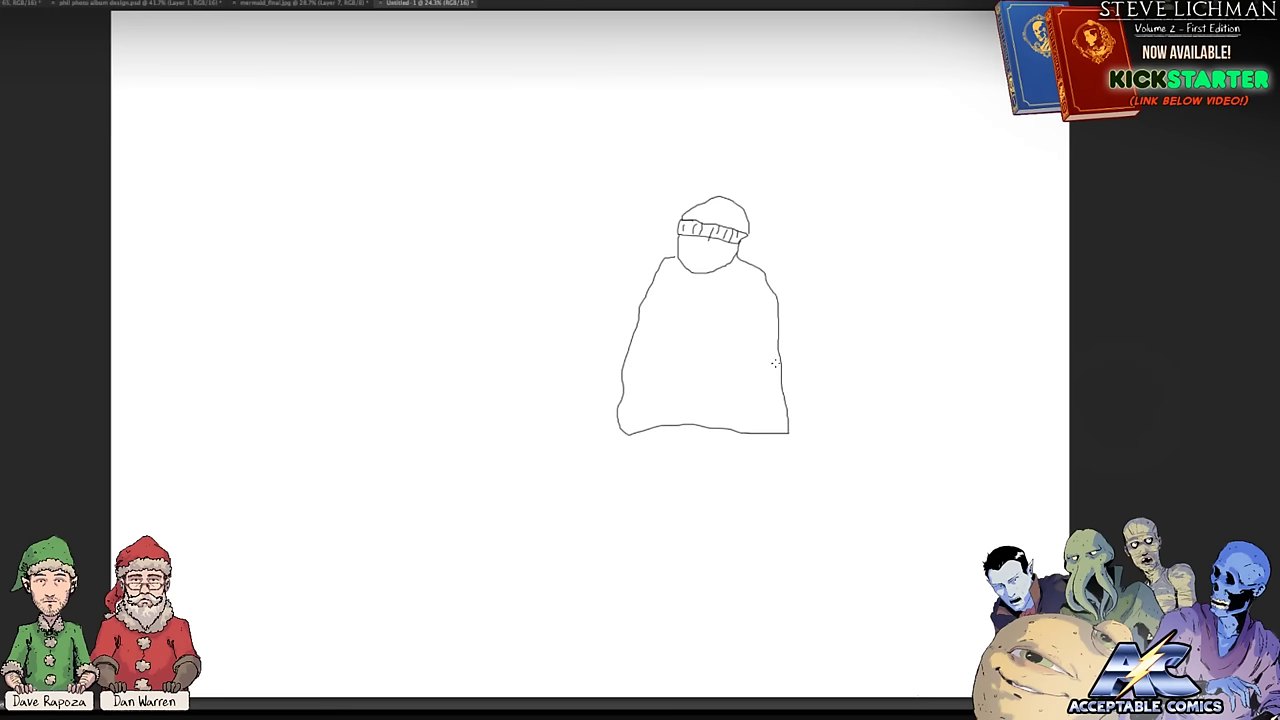
{"action": "mouse_move", "coordinate": [782, 378]}
{"action": "left_mouse_down"}
{"action": "mouse_move", "coordinate": [739, 359]}
{"action": "mouse_move", "coordinate": [730, 297]}
{"action": "left_mouse_up"}
{"action": "left_click_drag", "start_coordinate": [740, 372], "coordinate": [739, 392]}
Step: Add a smile and dot freckles on both cheeks
{"action": "left_click_drag", "start_coordinate": [689, 254], "coordinate": [699, 252]}
{"action": "left_click", "coordinate": [712, 242]}
{"action": "left_click", "coordinate": [691, 240]}
{"action": "left_click", "coordinate": [683, 240]}
Step: Select all of Layer 1 and delete the beanie figure
{"action": "key", "text": "ctrl+a"}
{"action": "key", "text": "Delete"}
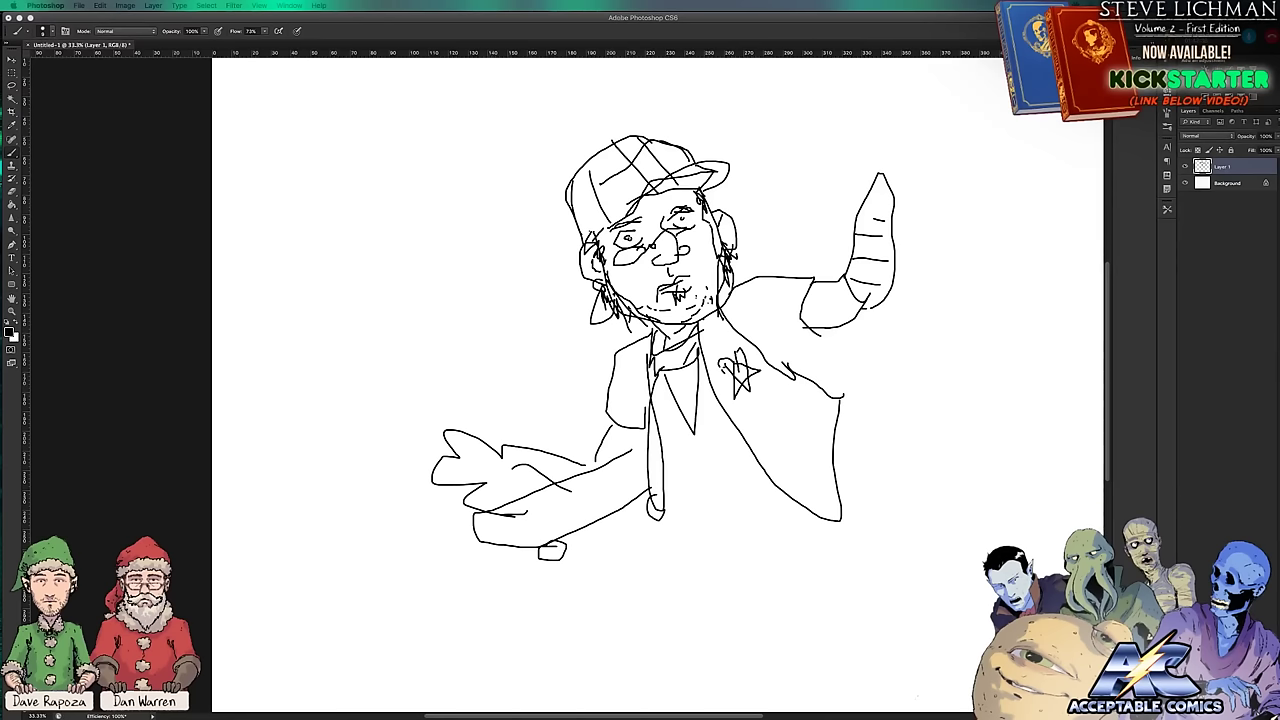
{"action": "left_click", "coordinate": [133, 487]}
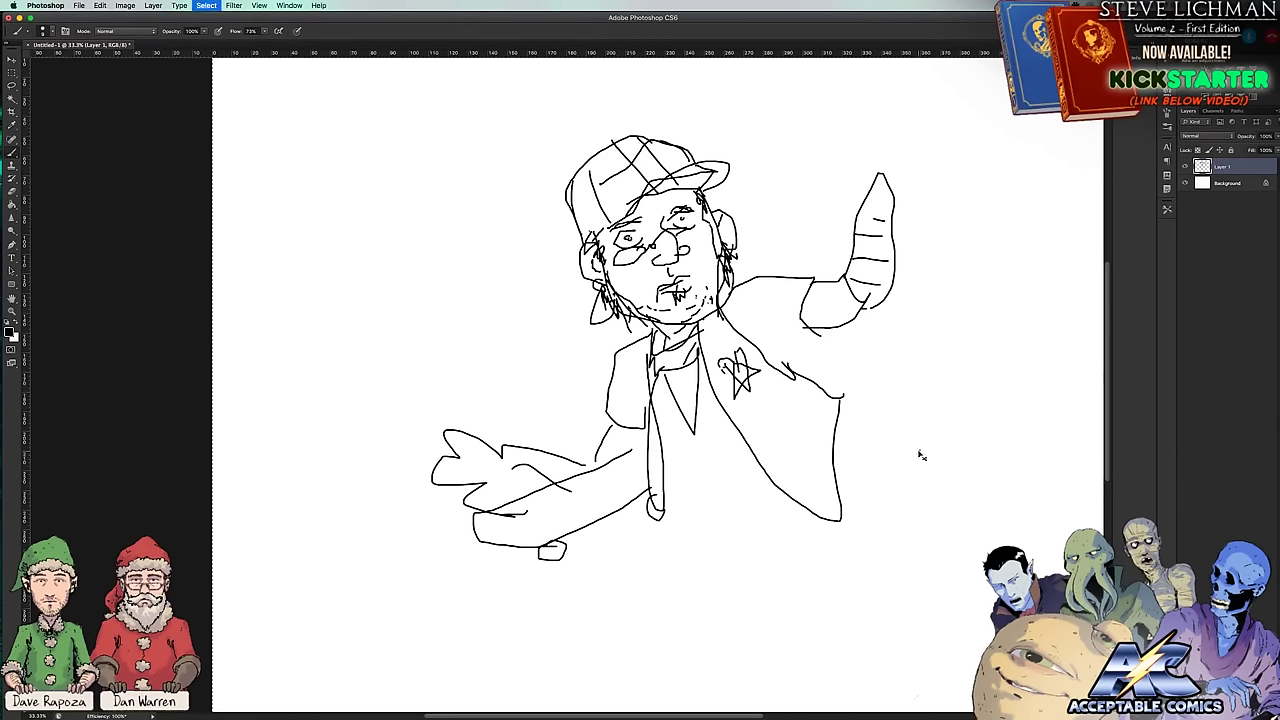
Step: Clear the old sketch from Layer 1 and recenter the blank canvas
{"action": "key", "text": "super+a"}
{"action": "key", "text": "Delete"}
{"action": "left_click_drag", "start_coordinate": [863, 449], "coordinate": [752, 422]}
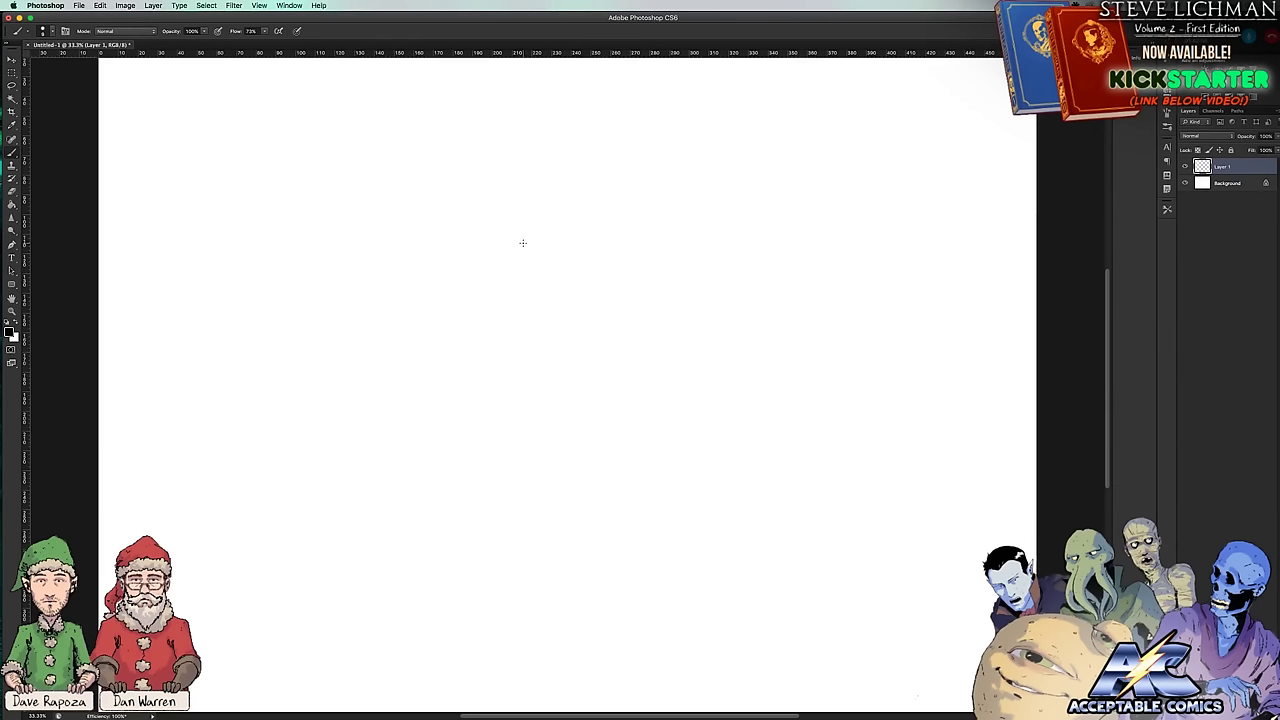
Step: Draw the curved head outline beside the ear and strokes around the glasses' bridge
{"action": "mouse_move", "coordinate": [522, 242]}
{"action": "left_mouse_down"}
{"action": "mouse_move", "coordinate": [506, 244]}
{"action": "mouse_move", "coordinate": [521, 262]}
{"action": "mouse_move", "coordinate": [512, 246]}
{"action": "mouse_move", "coordinate": [556, 240]}
{"action": "left_mouse_up"}
{"action": "mouse_move", "coordinate": [560, 243]}
{"action": "left_mouse_down"}
{"action": "mouse_move", "coordinate": [536, 248]}
{"action": "mouse_move", "coordinate": [548, 266]}
{"action": "mouse_move", "coordinate": [576, 242]}
{"action": "mouse_move", "coordinate": [600, 268]}
{"action": "mouse_move", "coordinate": [607, 246]}
{"action": "mouse_move", "coordinate": [586, 245]}
{"action": "left_mouse_up"}
{"action": "mouse_move", "coordinate": [561, 265]}
{"action": "left_mouse_down"}
{"action": "mouse_move", "coordinate": [566, 278]}
{"action": "mouse_move", "coordinate": [593, 277]}
{"action": "mouse_move", "coordinate": [576, 271]}
{"action": "left_mouse_up"}
{"action": "left_click_drag", "start_coordinate": [588, 241], "coordinate": [580, 248]}
Step: Draw the closed mouth with teeth, the chin, nose detail, head top and right eyebrow
{"action": "left_click_drag", "start_coordinate": [583, 291], "coordinate": [579, 290]}
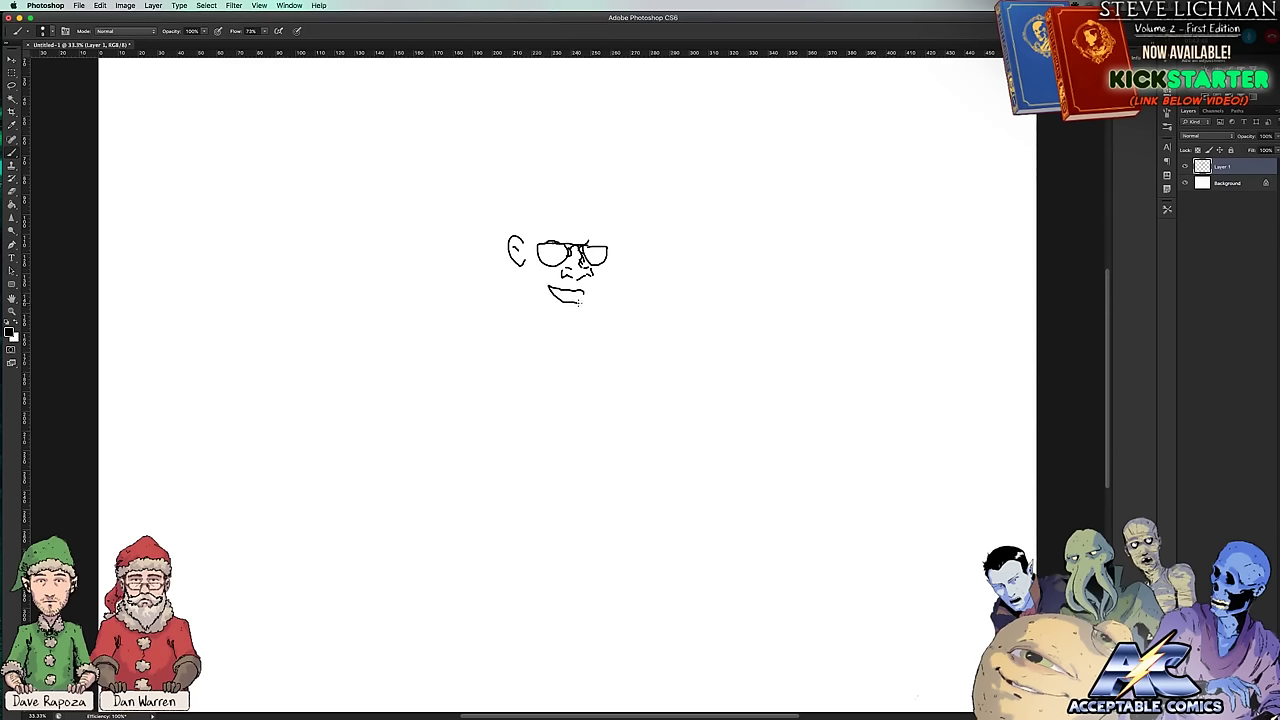
{"action": "left_click_drag", "start_coordinate": [579, 302], "coordinate": [587, 289]}
{"action": "left_click_drag", "start_coordinate": [558, 291], "coordinate": [584, 300]}
{"action": "left_click_drag", "start_coordinate": [578, 307], "coordinate": [548, 296]}
{"action": "left_click_drag", "start_coordinate": [572, 280], "coordinate": [578, 288]}
{"action": "mouse_move", "coordinate": [526, 239]}
{"action": "left_mouse_down"}
{"action": "mouse_move", "coordinate": [608, 222]}
{"action": "mouse_move", "coordinate": [587, 177]}
{"action": "mouse_move", "coordinate": [588, 198]}
{"action": "mouse_move", "coordinate": [561, 172]}
{"action": "mouse_move", "coordinate": [565, 205]}
{"action": "mouse_move", "coordinate": [534, 174]}
{"action": "mouse_move", "coordinate": [543, 221]}
{"action": "mouse_move", "coordinate": [509, 184]}
{"action": "mouse_move", "coordinate": [512, 228]}
{"action": "left_mouse_up"}
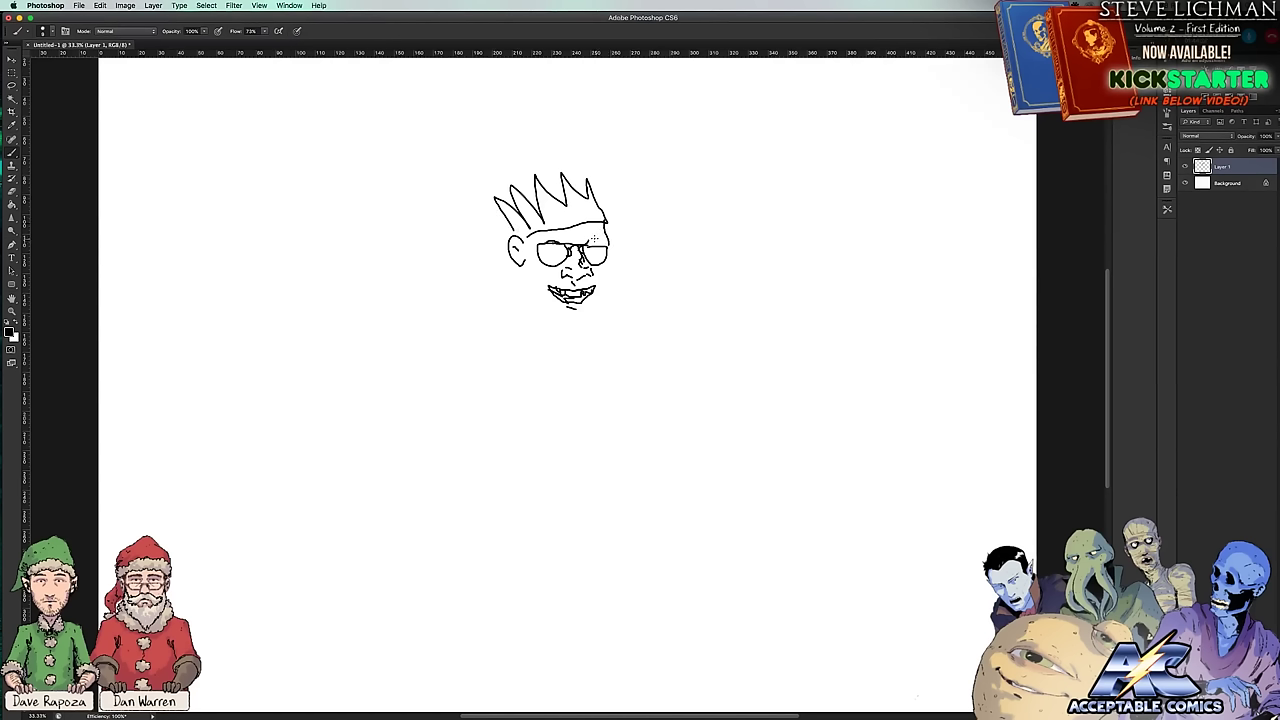
{"action": "mouse_move", "coordinate": [590, 238]}
{"action": "left_mouse_down"}
{"action": "mouse_move", "coordinate": [551, 237]}
{"action": "mouse_move", "coordinate": [525, 268]}
{"action": "mouse_move", "coordinate": [526, 290]}
{"action": "mouse_move", "coordinate": [556, 322]}
{"action": "mouse_move", "coordinate": [584, 322]}
{"action": "mouse_move", "coordinate": [607, 270]}
{"action": "mouse_move", "coordinate": [540, 281]}
{"action": "left_mouse_up"}
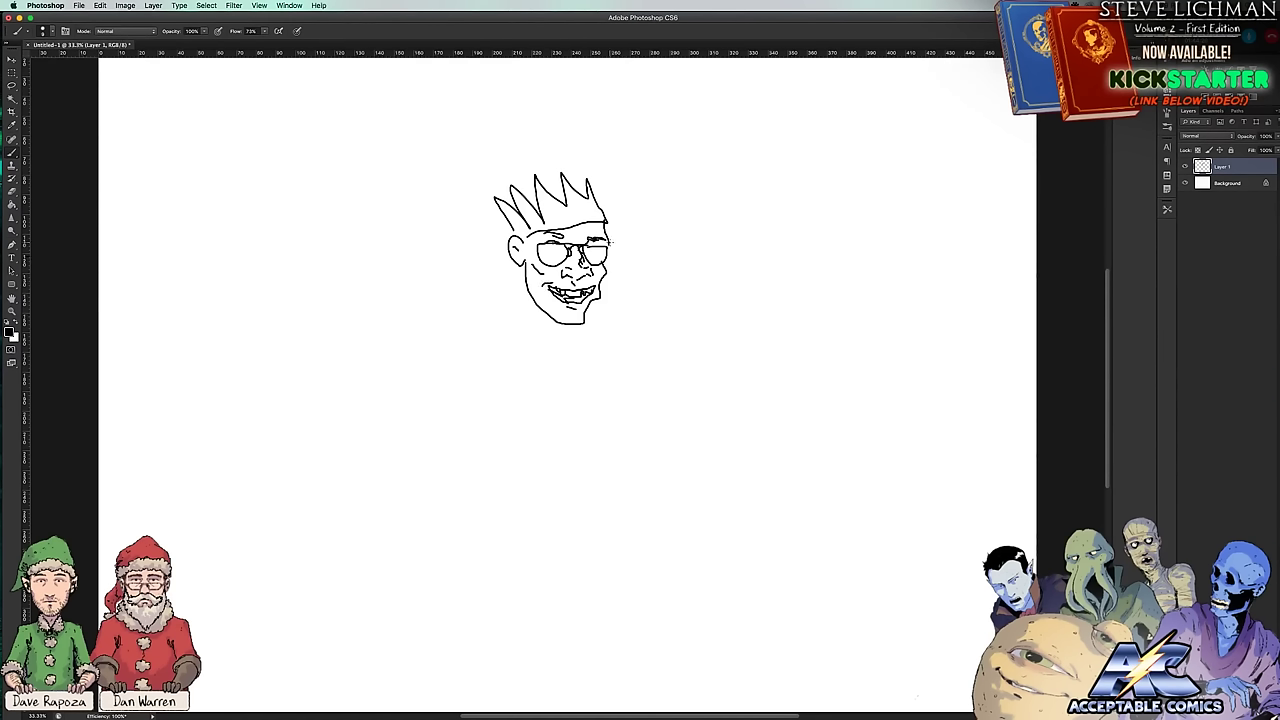
Step: Draw the right ear, collar line, right torso side and a curve inside the circle
{"action": "left_click_drag", "start_coordinate": [610, 241], "coordinate": [607, 268]}
{"action": "mouse_move", "coordinate": [523, 280]}
{"action": "left_mouse_down"}
{"action": "mouse_move", "coordinate": [494, 281]}
{"action": "mouse_move", "coordinate": [482, 308]}
{"action": "mouse_move", "coordinate": [500, 349]}
{"action": "mouse_move", "coordinate": [550, 385]}
{"action": "mouse_move", "coordinate": [506, 291]}
{"action": "mouse_move", "coordinate": [524, 284]}
{"action": "mouse_move", "coordinate": [512, 268]}
{"action": "mouse_move", "coordinate": [499, 274]}
{"action": "left_mouse_up"}
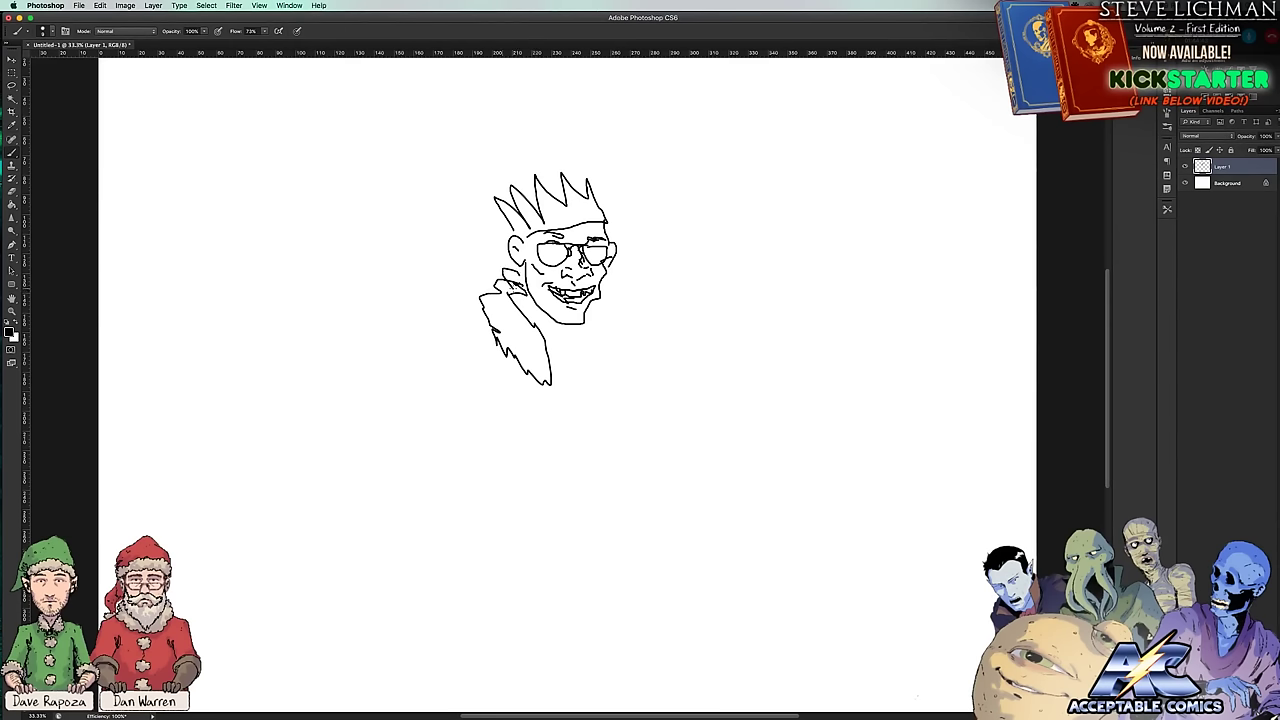
{"action": "mouse_move", "coordinate": [578, 377]}
{"action": "left_mouse_down"}
{"action": "mouse_move", "coordinate": [528, 406]}
{"action": "mouse_move", "coordinate": [528, 441]}
{"action": "mouse_move", "coordinate": [538, 464]}
{"action": "mouse_move", "coordinate": [593, 466]}
{"action": "mouse_move", "coordinate": [616, 443]}
{"action": "mouse_move", "coordinate": [607, 386]}
{"action": "mouse_move", "coordinate": [530, 340]}
{"action": "left_mouse_up"}
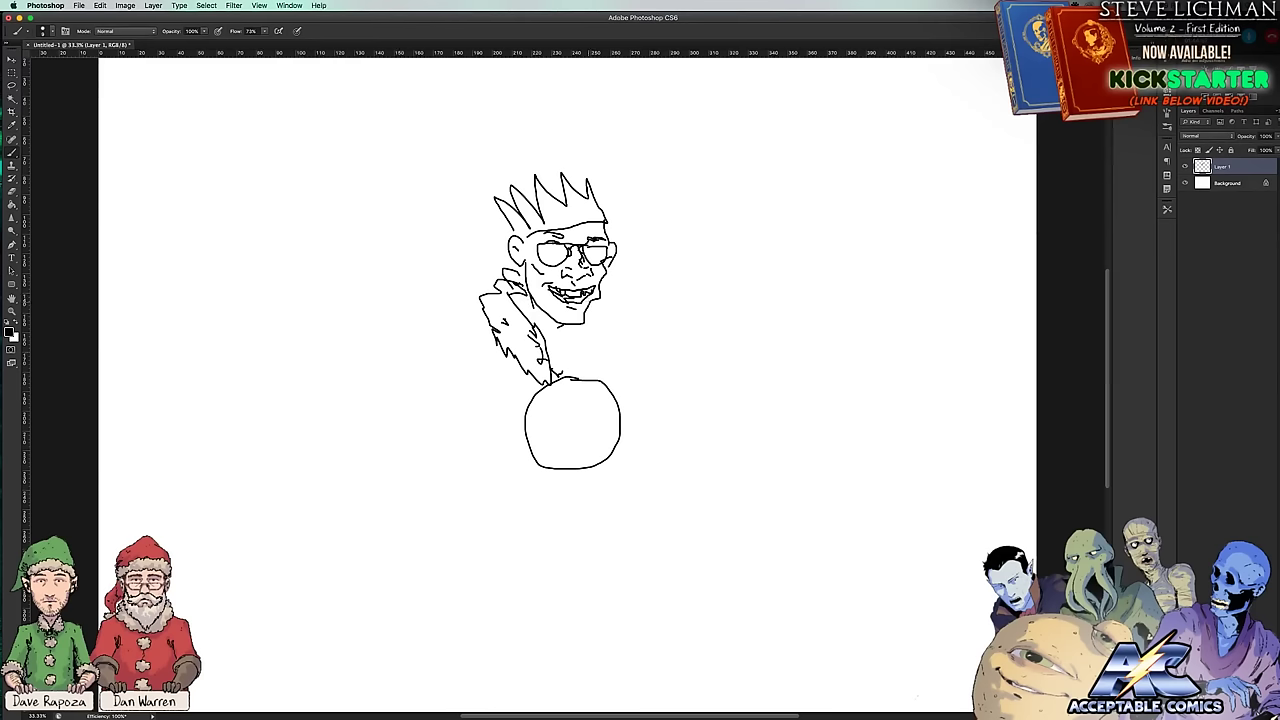
{"action": "mouse_move", "coordinate": [590, 302]}
{"action": "left_mouse_down"}
{"action": "mouse_move", "coordinate": [610, 320]}
{"action": "mouse_move", "coordinate": [604, 380]}
{"action": "mouse_move", "coordinate": [549, 356]}
{"action": "mouse_move", "coordinate": [588, 338]}
{"action": "mouse_move", "coordinate": [542, 328]}
{"action": "mouse_move", "coordinate": [567, 357]}
{"action": "left_mouse_up"}
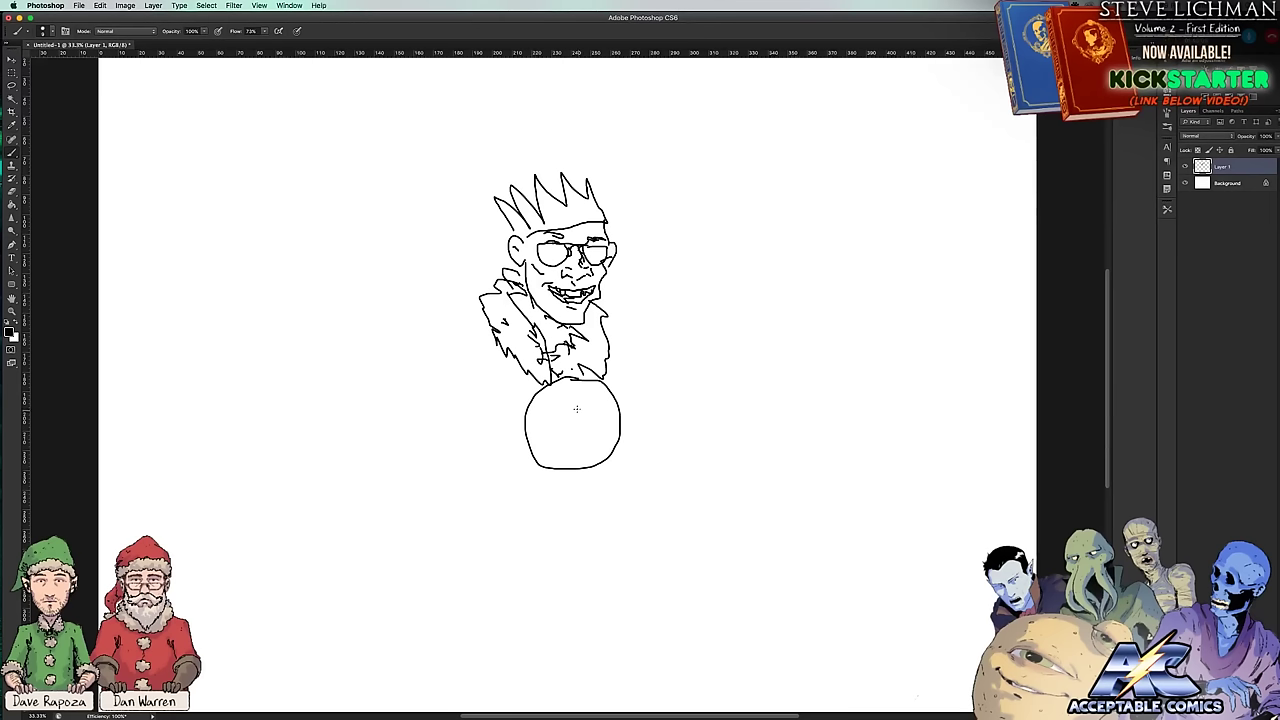
{"action": "mouse_move", "coordinate": [576, 400]}
{"action": "left_mouse_down"}
{"action": "mouse_move", "coordinate": [563, 386]}
{"action": "mouse_move", "coordinate": [545, 402]}
{"action": "mouse_move", "coordinate": [536, 436]}
{"action": "mouse_move", "coordinate": [558, 466]}
{"action": "mouse_move", "coordinate": [598, 460]}
{"action": "mouse_move", "coordinate": [613, 428]}
{"action": "mouse_move", "coordinate": [603, 400]}
{"action": "mouse_move", "coordinate": [572, 383]}
{"action": "left_mouse_up"}
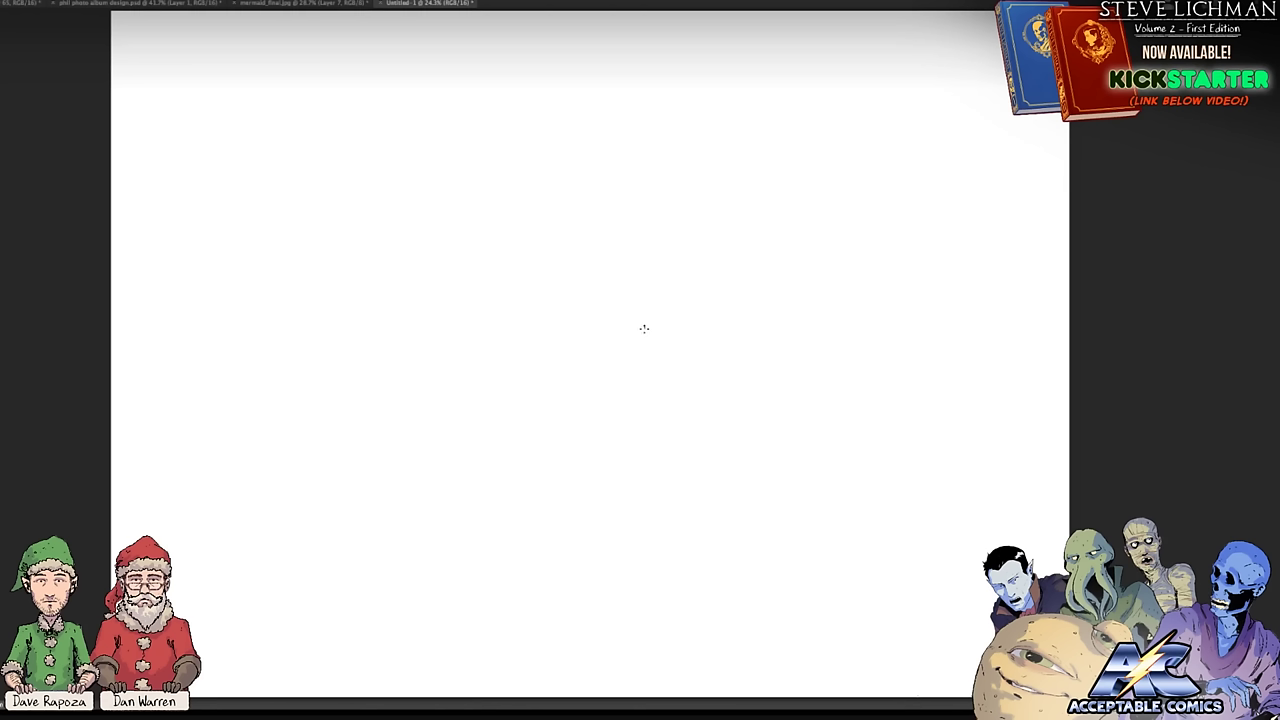
Step: Sketch the lower lip lines with scribbled texture and a stroke above the mouth
{"action": "mouse_move", "coordinate": [644, 325]}
{"action": "left_mouse_down"}
{"action": "mouse_move", "coordinate": [620, 344]}
{"action": "mouse_move", "coordinate": [594, 324]}
{"action": "mouse_move", "coordinate": [628, 350]}
{"action": "mouse_move", "coordinate": [675, 330]}
{"action": "mouse_move", "coordinate": [648, 376]}
{"action": "mouse_move", "coordinate": [589, 380]}
{"action": "mouse_move", "coordinate": [562, 340]}
{"action": "mouse_move", "coordinate": [652, 360]}
{"action": "mouse_move", "coordinate": [577, 364]}
{"action": "left_mouse_up"}
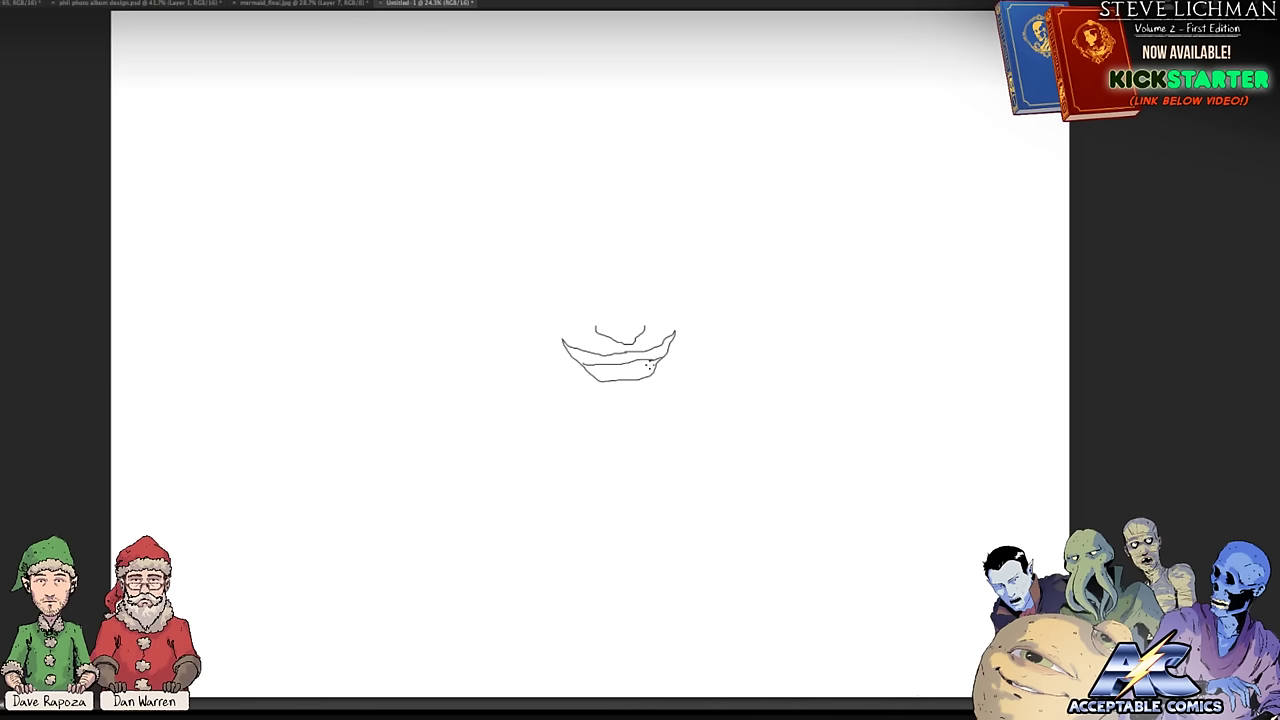
{"action": "left_click_drag", "start_coordinate": [640, 370], "coordinate": [602, 376]}
{"action": "mouse_move", "coordinate": [633, 283]}
{"action": "left_mouse_down"}
{"action": "mouse_move", "coordinate": [675, 260]}
{"action": "mouse_move", "coordinate": [682, 270]}
{"action": "mouse_move", "coordinate": [640, 287]}
{"action": "mouse_move", "coordinate": [673, 284]}
{"action": "mouse_move", "coordinate": [665, 291]}
{"action": "mouse_move", "coordinate": [638, 288]}
{"action": "mouse_move", "coordinate": [655, 285]}
{"action": "left_mouse_up"}
{"action": "mouse_move", "coordinate": [637, 364]}
{"action": "left_mouse_down"}
{"action": "mouse_move", "coordinate": [654, 366]}
{"action": "mouse_move", "coordinate": [588, 370]}
{"action": "mouse_move", "coordinate": [654, 362]}
{"action": "mouse_move", "coordinate": [636, 374]}
{"action": "mouse_move", "coordinate": [650, 364]}
{"action": "mouse_move", "coordinate": [646, 378]}
{"action": "mouse_move", "coordinate": [596, 376]}
{"action": "mouse_move", "coordinate": [630, 374]}
{"action": "mouse_move", "coordinate": [606, 382]}
{"action": "mouse_move", "coordinate": [624, 378]}
{"action": "mouse_move", "coordinate": [594, 368]}
{"action": "left_mouse_up"}
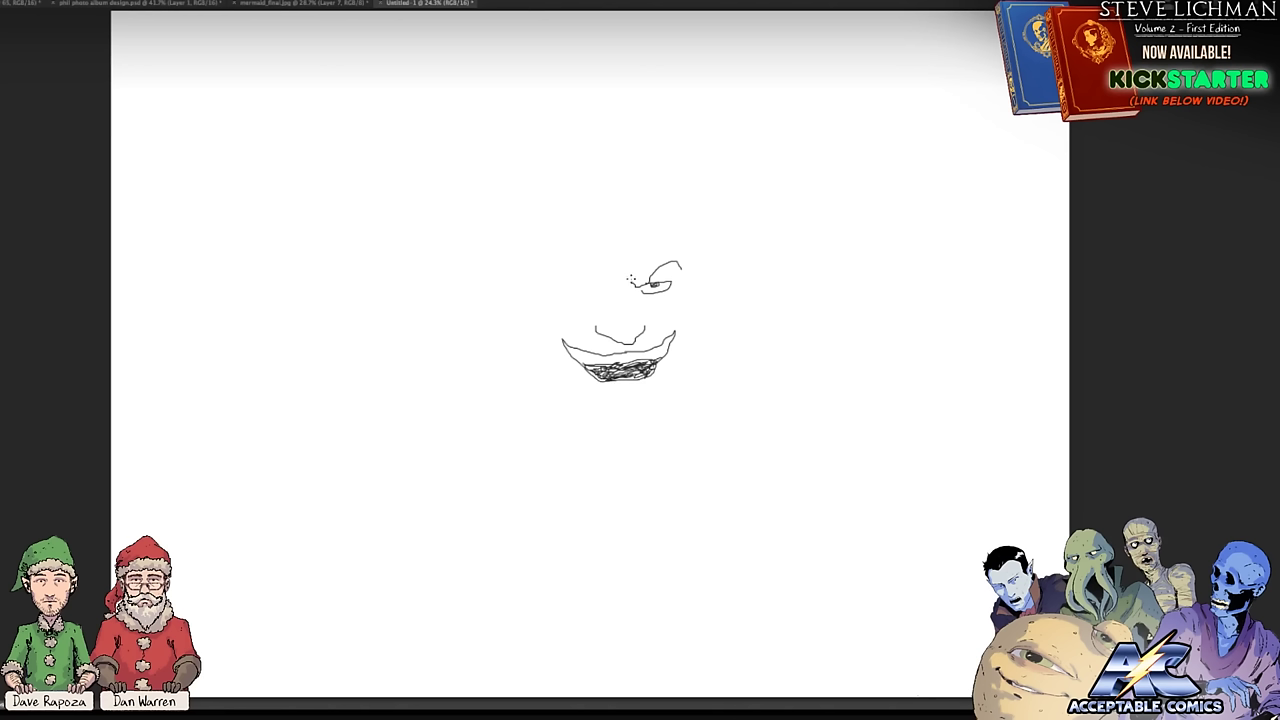
Step: Arch both eyebrows, draw the nose line and outline the side of the face
{"action": "mouse_move", "coordinate": [636, 283]}
{"action": "left_mouse_down"}
{"action": "mouse_move", "coordinate": [670, 250]}
{"action": "mouse_move", "coordinate": [682, 272]}
{"action": "left_mouse_up"}
{"action": "mouse_move", "coordinate": [601, 286]}
{"action": "left_mouse_down"}
{"action": "mouse_move", "coordinate": [587, 292]}
{"action": "mouse_move", "coordinate": [545, 266]}
{"action": "mouse_move", "coordinate": [539, 278]}
{"action": "mouse_move", "coordinate": [556, 257]}
{"action": "mouse_move", "coordinate": [604, 288]}
{"action": "mouse_move", "coordinate": [556, 292]}
{"action": "mouse_move", "coordinate": [594, 293]}
{"action": "mouse_move", "coordinate": [584, 304]}
{"action": "mouse_move", "coordinate": [557, 290]}
{"action": "mouse_move", "coordinate": [587, 290]}
{"action": "mouse_move", "coordinate": [580, 298]}
{"action": "left_mouse_up"}
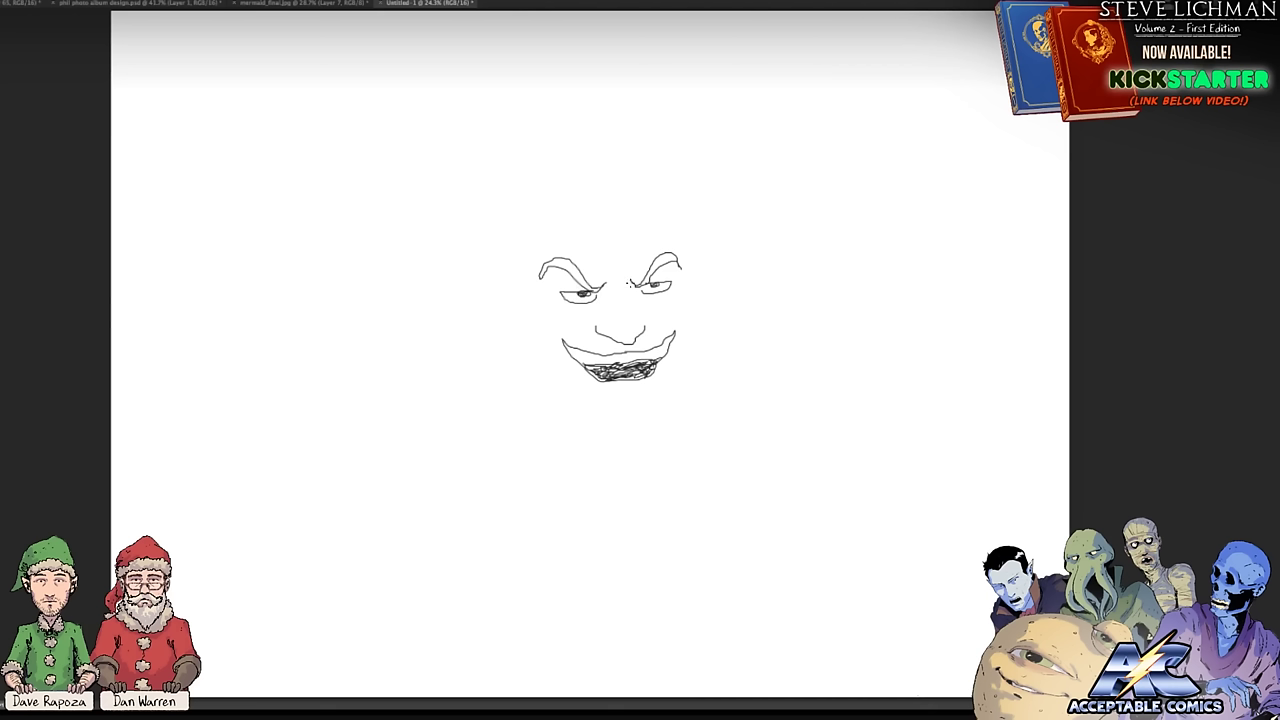
{"action": "left_click_drag", "start_coordinate": [628, 288], "coordinate": [632, 313]}
{"action": "mouse_move", "coordinate": [686, 272]}
{"action": "left_mouse_down"}
{"action": "mouse_move", "coordinate": [686, 349]}
{"action": "mouse_move", "coordinate": [671, 347]}
{"action": "mouse_move", "coordinate": [681, 353]}
{"action": "mouse_move", "coordinate": [660, 401]}
{"action": "mouse_move", "coordinate": [622, 410]}
{"action": "mouse_move", "coordinate": [661, 398]}
{"action": "mouse_move", "coordinate": [627, 420]}
{"action": "mouse_move", "coordinate": [558, 380]}
{"action": "mouse_move", "coordinate": [526, 337]}
{"action": "mouse_move", "coordinate": [522, 285]}
{"action": "left_mouse_up"}
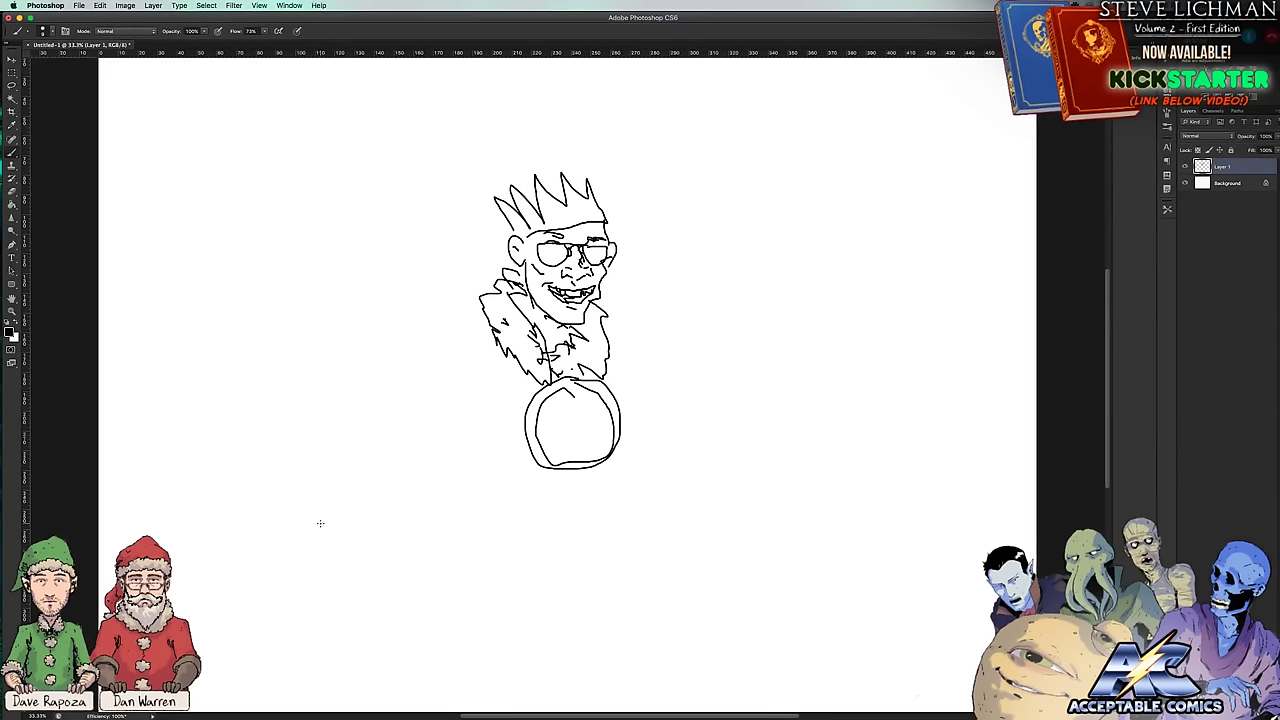
Step: Select all, erase Layer 1's drawing, and deselect
{"action": "key", "text": "super+a"}
{"action": "key", "text": "BackSpace"}
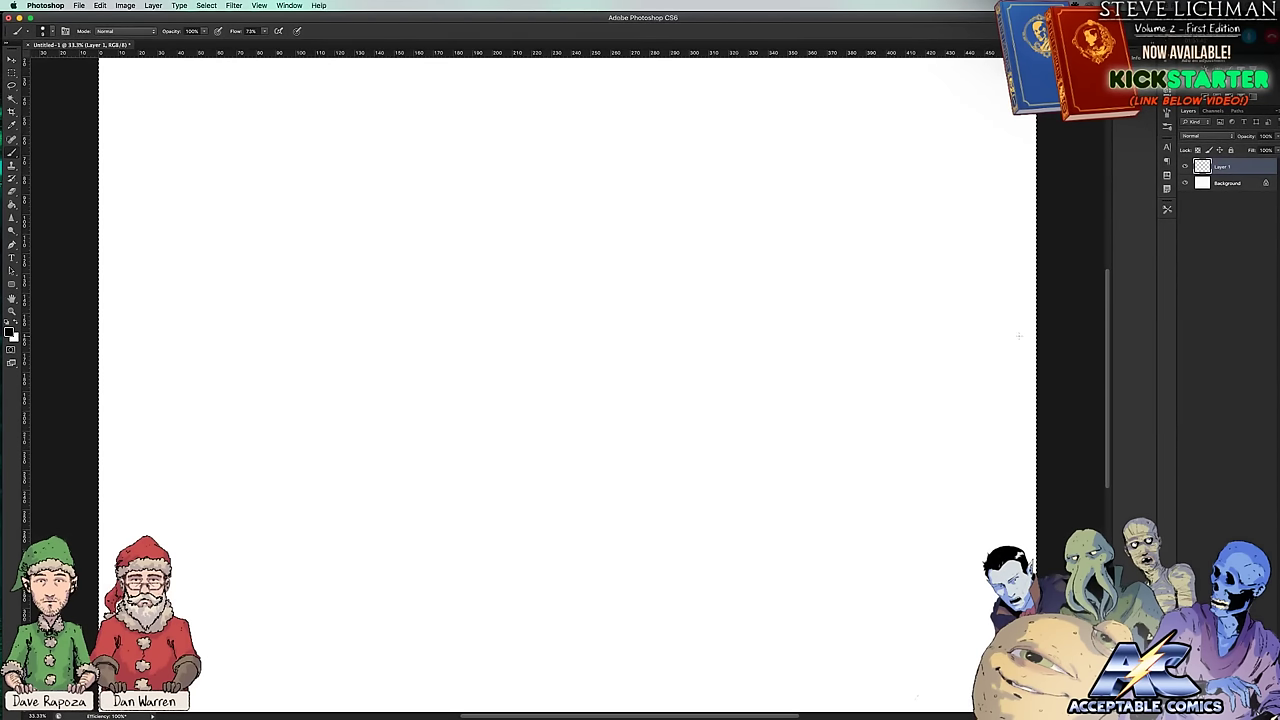
{"action": "key", "text": "super+d"}
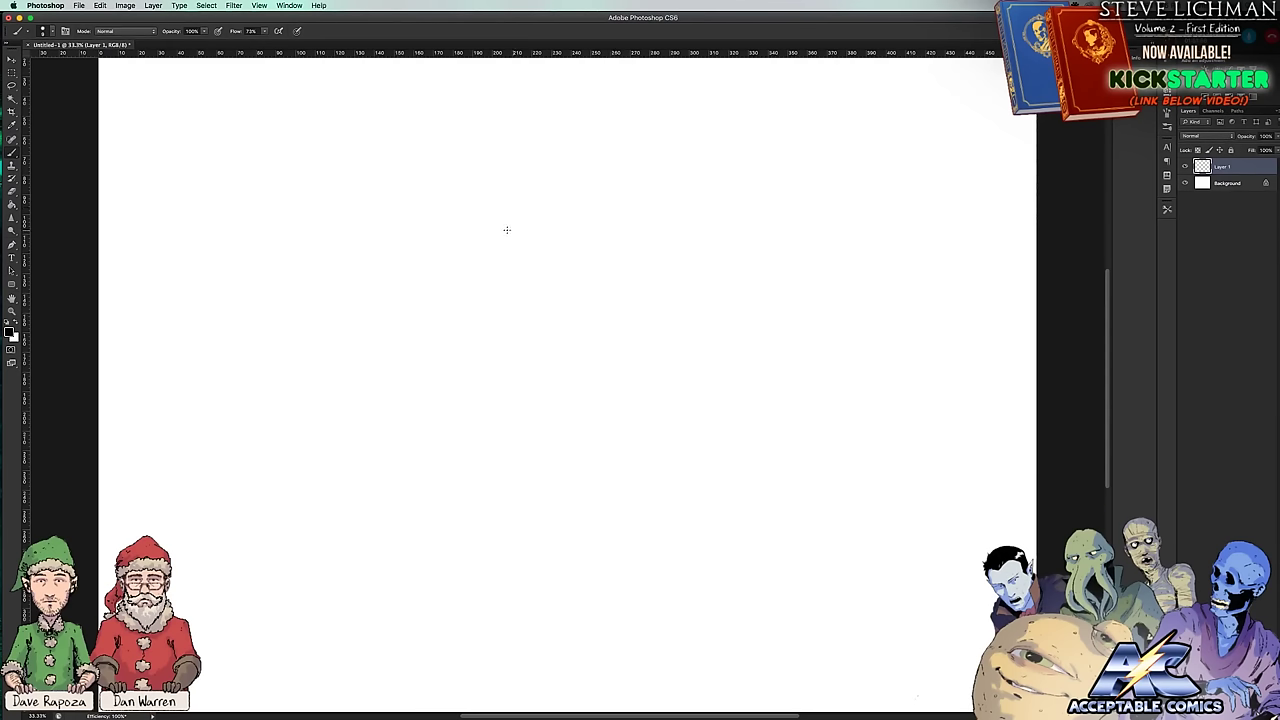
Step: Draw the new head's jaw and left side, the right ear, and the nose bridge
{"action": "mouse_move", "coordinate": [509, 234]}
{"action": "left_mouse_down"}
{"action": "mouse_move", "coordinate": [514, 278]}
{"action": "mouse_move", "coordinate": [536, 303]}
{"action": "mouse_move", "coordinate": [598, 316]}
{"action": "mouse_move", "coordinate": [630, 294]}
{"action": "mouse_move", "coordinate": [630, 193]}
{"action": "left_mouse_up"}
{"action": "mouse_move", "coordinate": [510, 230]}
{"action": "left_mouse_down"}
{"action": "mouse_move", "coordinate": [505, 211]}
{"action": "mouse_move", "coordinate": [494, 235]}
{"action": "mouse_move", "coordinate": [510, 262]}
{"action": "mouse_move", "coordinate": [507, 242]}
{"action": "left_mouse_up"}
{"action": "left_click_drag", "start_coordinate": [633, 216], "coordinate": [644, 245]}
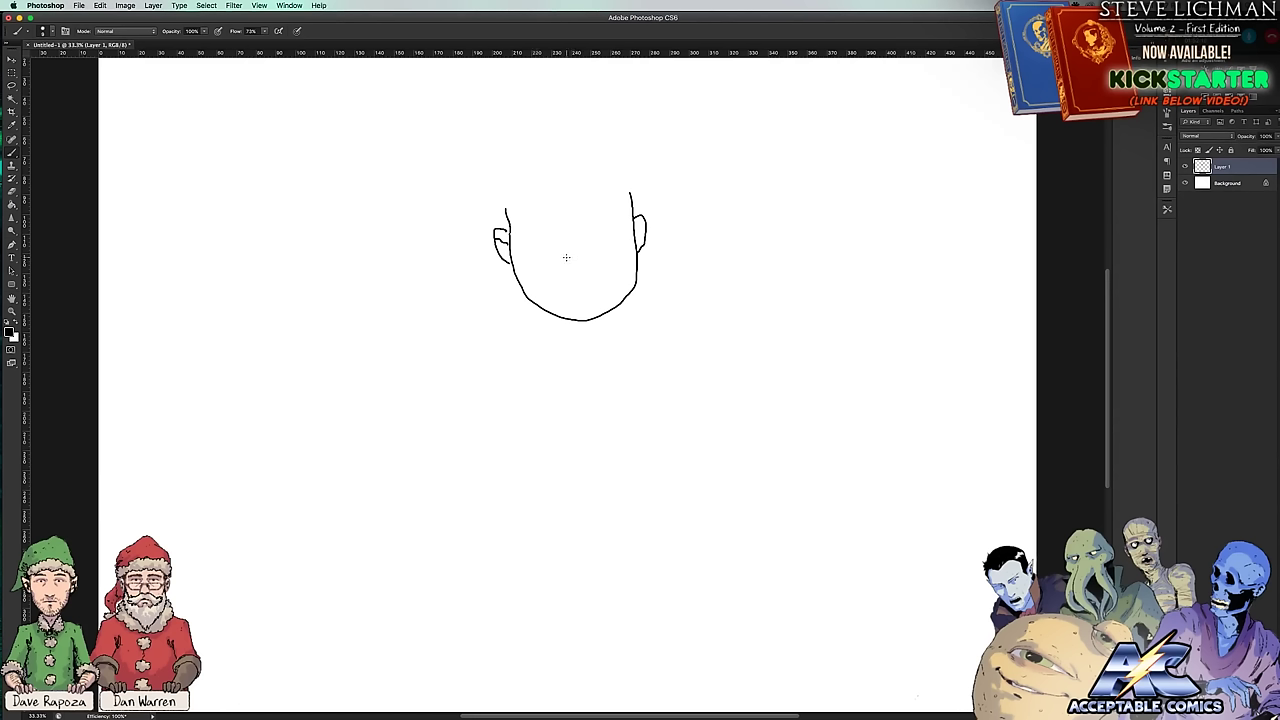
{"action": "mouse_move", "coordinate": [560, 261]}
{"action": "left_mouse_down"}
{"action": "mouse_move", "coordinate": [596, 252]}
{"action": "mouse_move", "coordinate": [564, 263]}
{"action": "left_mouse_up"}
{"action": "mouse_move", "coordinate": [581, 213]}
{"action": "left_mouse_down"}
{"action": "mouse_move", "coordinate": [585, 251]}
{"action": "mouse_move", "coordinate": [617, 225]}
{"action": "mouse_move", "coordinate": [592, 224]}
{"action": "mouse_move", "coordinate": [621, 228]}
{"action": "left_mouse_up"}
Step: Add the left eye with lower lid, heavy eyebrow, mouth, cheek lines and a frown line
{"action": "left_click_drag", "start_coordinate": [557, 223], "coordinate": [528, 229]}
{"action": "left_click_drag", "start_coordinate": [557, 233], "coordinate": [541, 240]}
{"action": "mouse_move", "coordinate": [528, 217]}
{"action": "left_mouse_down"}
{"action": "mouse_move", "coordinate": [622, 216]}
{"action": "mouse_move", "coordinate": [588, 215]}
{"action": "left_mouse_up"}
{"action": "mouse_move", "coordinate": [588, 273]}
{"action": "left_mouse_down"}
{"action": "mouse_move", "coordinate": [556, 286]}
{"action": "mouse_move", "coordinate": [603, 285]}
{"action": "mouse_move", "coordinate": [588, 274]}
{"action": "mouse_move", "coordinate": [574, 294]}
{"action": "mouse_move", "coordinate": [595, 293]}
{"action": "left_mouse_up"}
{"action": "left_click_drag", "start_coordinate": [515, 251], "coordinate": [523, 262]}
{"action": "left_click_drag", "start_coordinate": [627, 240], "coordinate": [616, 251]}
{"action": "left_click_drag", "start_coordinate": [568, 211], "coordinate": [562, 222]}
{"action": "scroll", "coordinate": [572, 211], "scroll_direction": "up", "scroll_amount": 3}
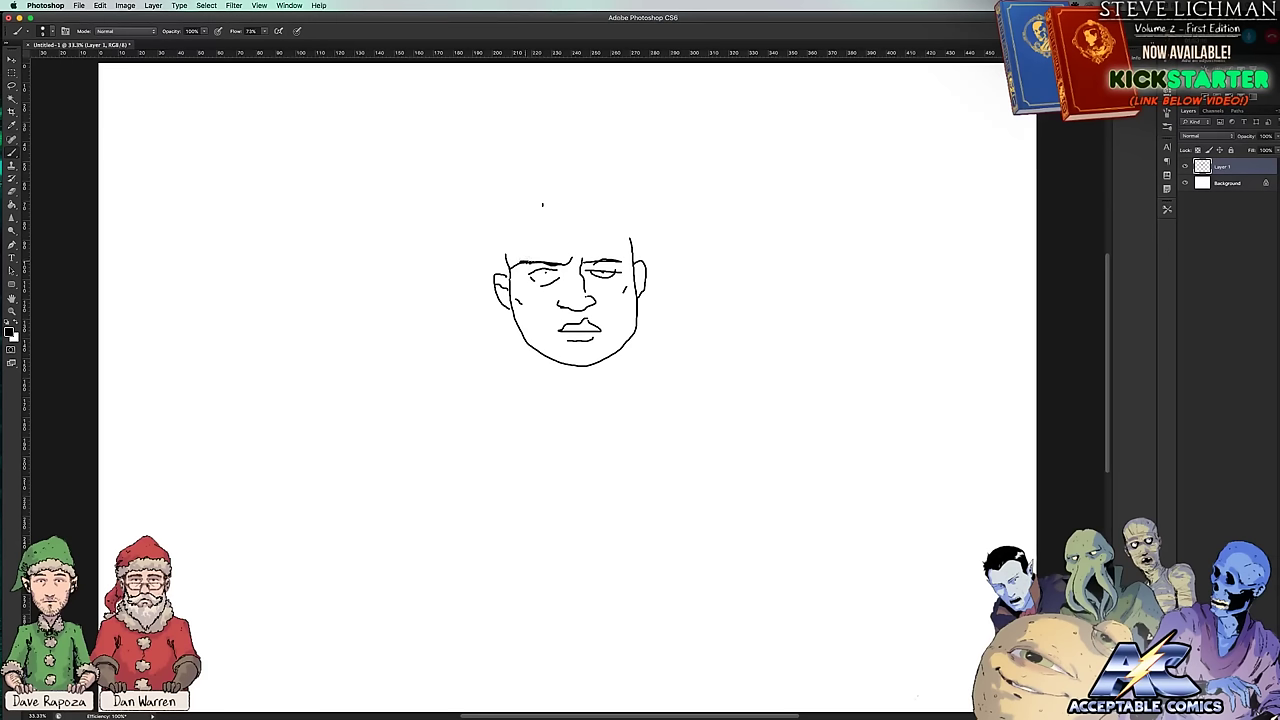
Step: Draw the cap brim and top, a collar around the chin, and the left shoulder line
{"action": "mouse_move", "coordinate": [536, 252]}
{"action": "left_mouse_down"}
{"action": "mouse_move", "coordinate": [654, 231]}
{"action": "mouse_move", "coordinate": [636, 216]}
{"action": "mouse_move", "coordinate": [504, 205]}
{"action": "mouse_move", "coordinate": [490, 258]}
{"action": "mouse_move", "coordinate": [500, 270]}
{"action": "mouse_move", "coordinate": [548, 240]}
{"action": "mouse_move", "coordinate": [600, 241]}
{"action": "left_mouse_up"}
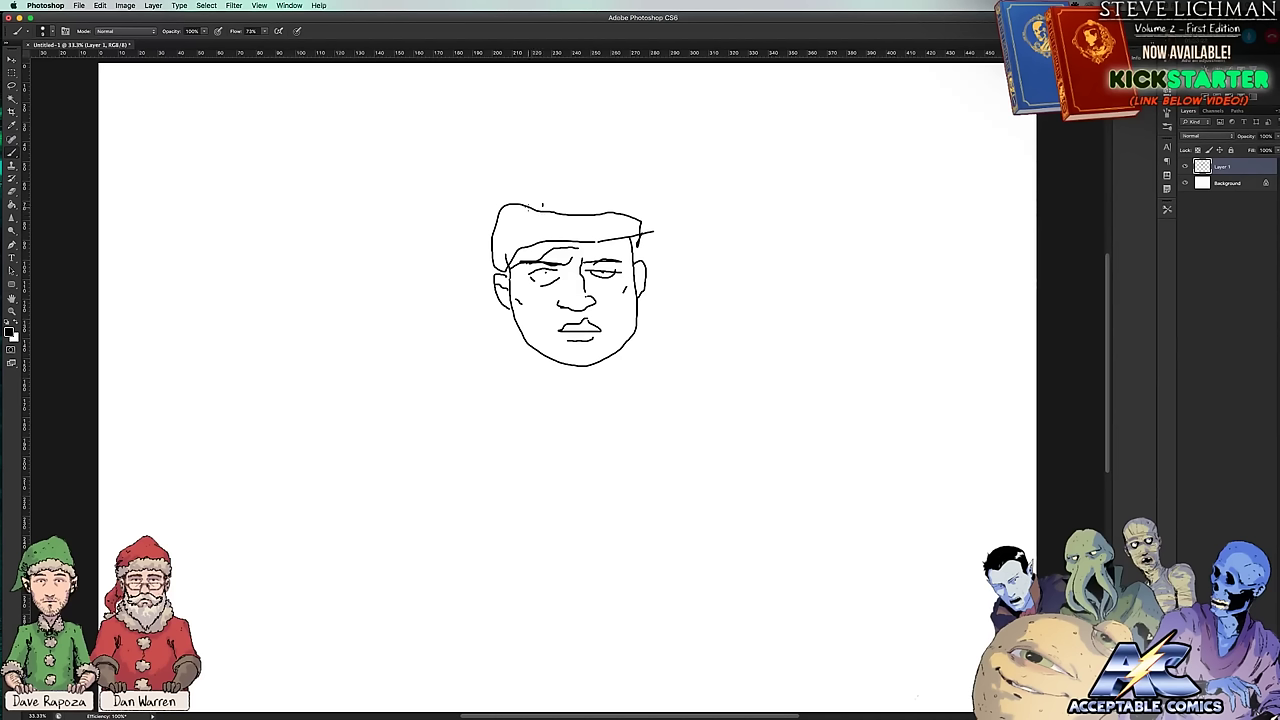
{"action": "mouse_move", "coordinate": [530, 210]}
{"action": "left_mouse_down"}
{"action": "mouse_move", "coordinate": [618, 194]}
{"action": "mouse_move", "coordinate": [635, 201]}
{"action": "mouse_move", "coordinate": [637, 256]}
{"action": "left_mouse_up"}
{"action": "mouse_move", "coordinate": [515, 326]}
{"action": "left_mouse_down"}
{"action": "mouse_move", "coordinate": [498, 340]}
{"action": "mouse_move", "coordinate": [510, 356]}
{"action": "mouse_move", "coordinate": [567, 392]}
{"action": "mouse_move", "coordinate": [569, 372]}
{"action": "mouse_move", "coordinate": [582, 382]}
{"action": "left_mouse_up"}
{"action": "mouse_move", "coordinate": [626, 372]}
{"action": "left_mouse_down"}
{"action": "mouse_move", "coordinate": [644, 352]}
{"action": "mouse_move", "coordinate": [638, 316]}
{"action": "left_mouse_up"}
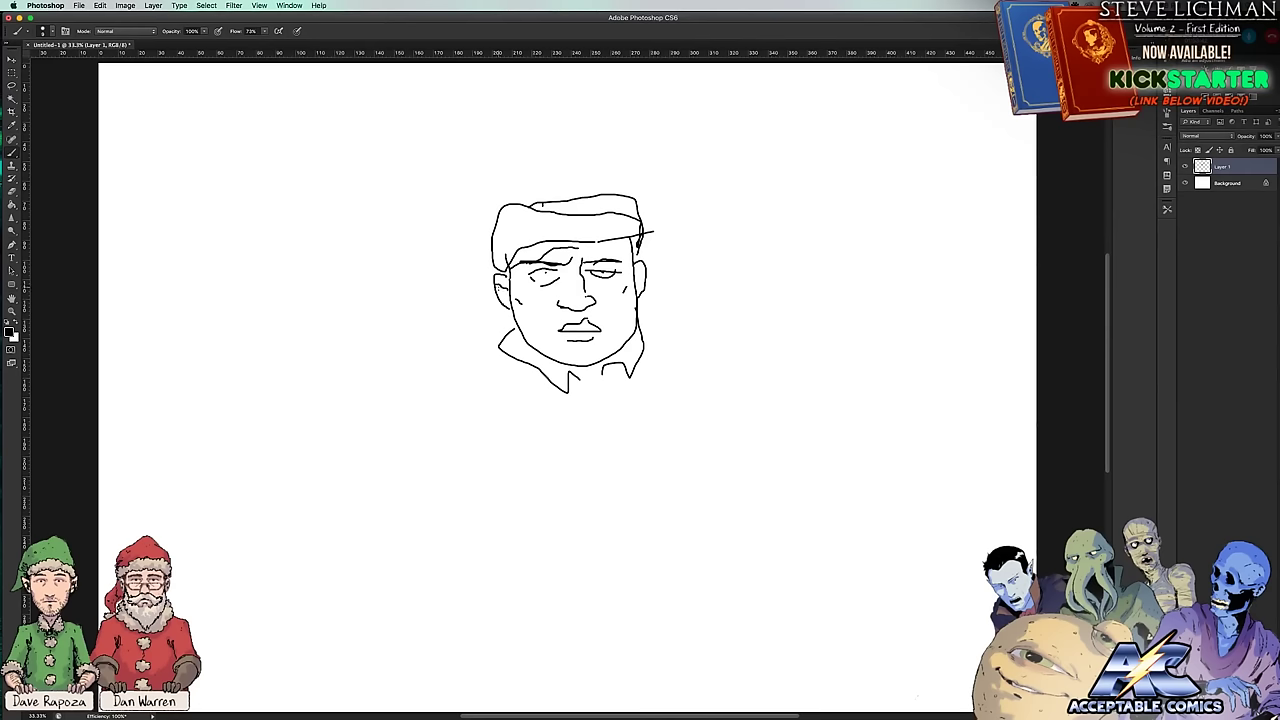
{"action": "scroll", "coordinate": [450, 195], "scroll_direction": "down", "scroll_amount": 2}
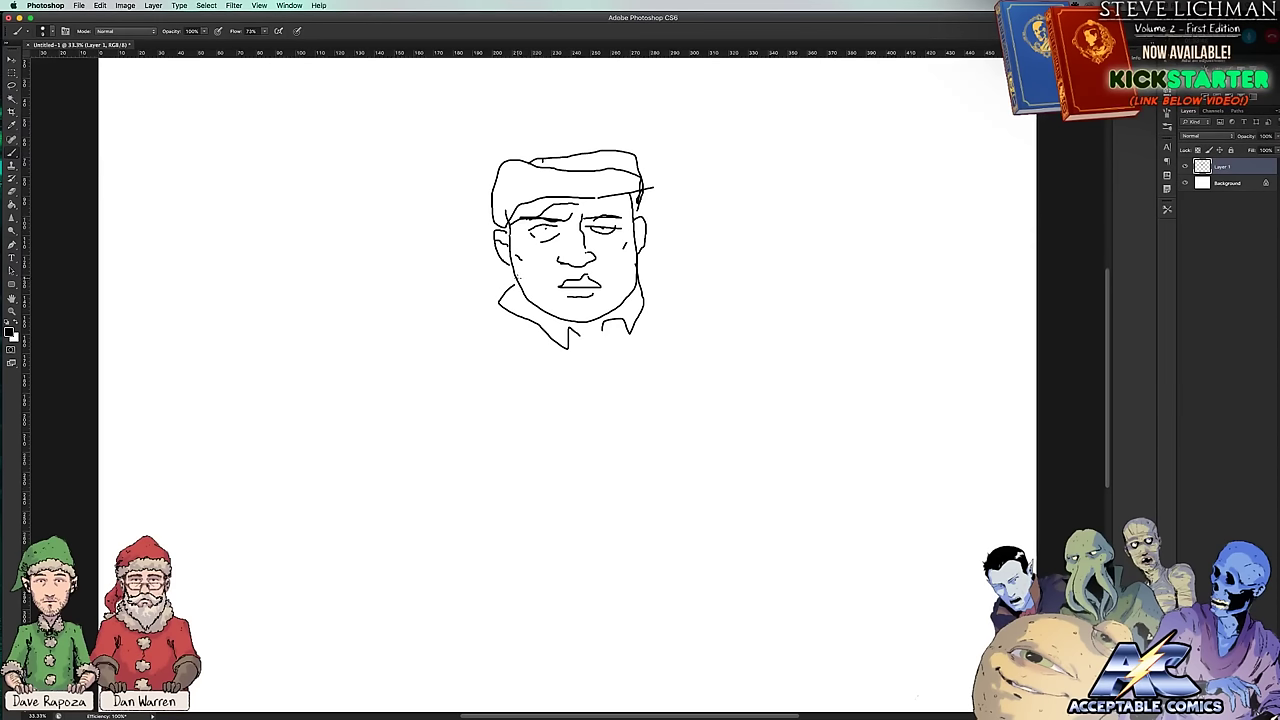
{"action": "mouse_move", "coordinate": [516, 280]}
{"action": "left_mouse_down"}
{"action": "mouse_move", "coordinate": [454, 319]}
{"action": "mouse_move", "coordinate": [421, 362]}
{"action": "left_mouse_up"}
{"action": "mouse_move", "coordinate": [523, 175]}
{"action": "left_mouse_down"}
{"action": "mouse_move", "coordinate": [499, 180]}
{"action": "mouse_move", "coordinate": [526, 186]}
{"action": "left_mouse_up"}
Step: Draw the jacket's left side, right shoulder, shirt pocket, collar line, buttons and sleeve edge
{"action": "left_click_drag", "start_coordinate": [426, 344], "coordinate": [500, 404]}
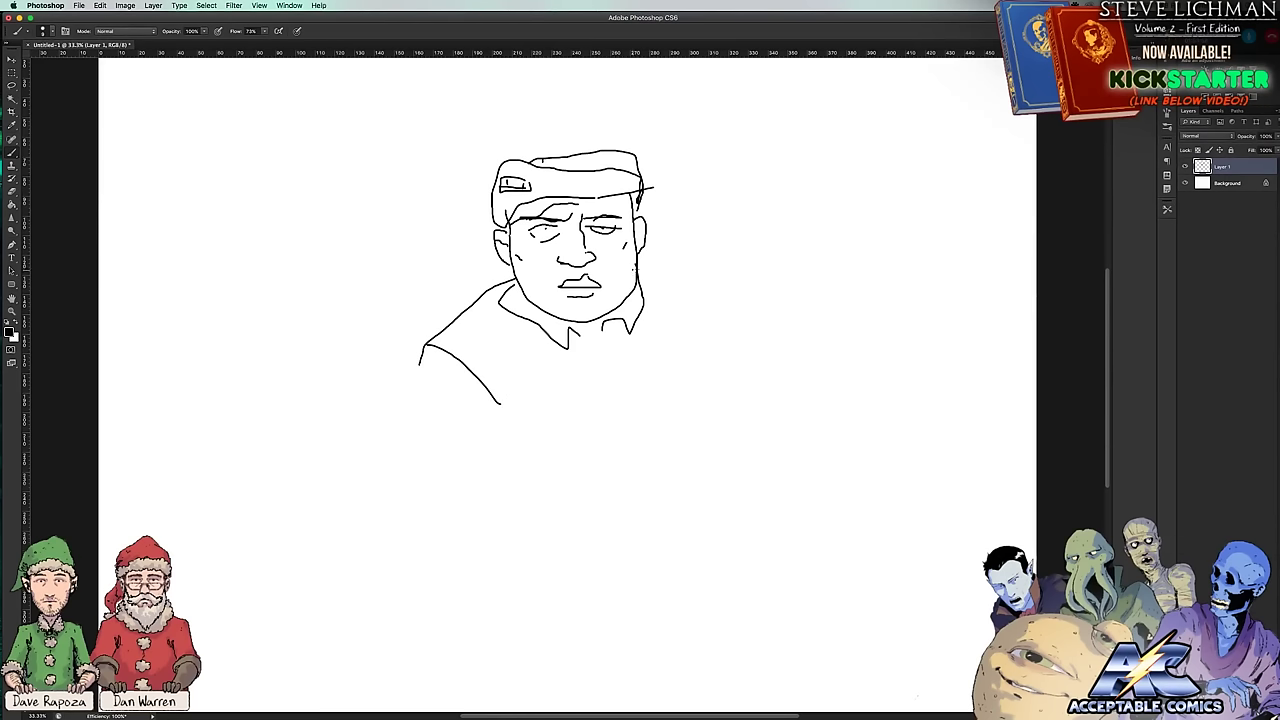
{"action": "mouse_move", "coordinate": [634, 268]}
{"action": "left_mouse_down"}
{"action": "mouse_move", "coordinate": [727, 293]}
{"action": "mouse_move", "coordinate": [770, 334]}
{"action": "mouse_move", "coordinate": [783, 370]}
{"action": "left_mouse_up"}
{"action": "mouse_move", "coordinate": [421, 352]}
{"action": "left_mouse_down"}
{"action": "mouse_move", "coordinate": [384, 524]}
{"action": "mouse_move", "coordinate": [458, 487]}
{"action": "mouse_move", "coordinate": [426, 478]}
{"action": "mouse_move", "coordinate": [467, 470]}
{"action": "mouse_move", "coordinate": [516, 507]}
{"action": "mouse_move", "coordinate": [428, 531]}
{"action": "mouse_move", "coordinate": [407, 573]}
{"action": "mouse_move", "coordinate": [390, 525]}
{"action": "mouse_move", "coordinate": [532, 456]}
{"action": "mouse_move", "coordinate": [542, 484]}
{"action": "mouse_move", "coordinate": [530, 514]}
{"action": "mouse_move", "coordinate": [505, 487]}
{"action": "mouse_move", "coordinate": [527, 497]}
{"action": "mouse_move", "coordinate": [517, 398]}
{"action": "mouse_move", "coordinate": [520, 408]}
{"action": "left_mouse_up"}
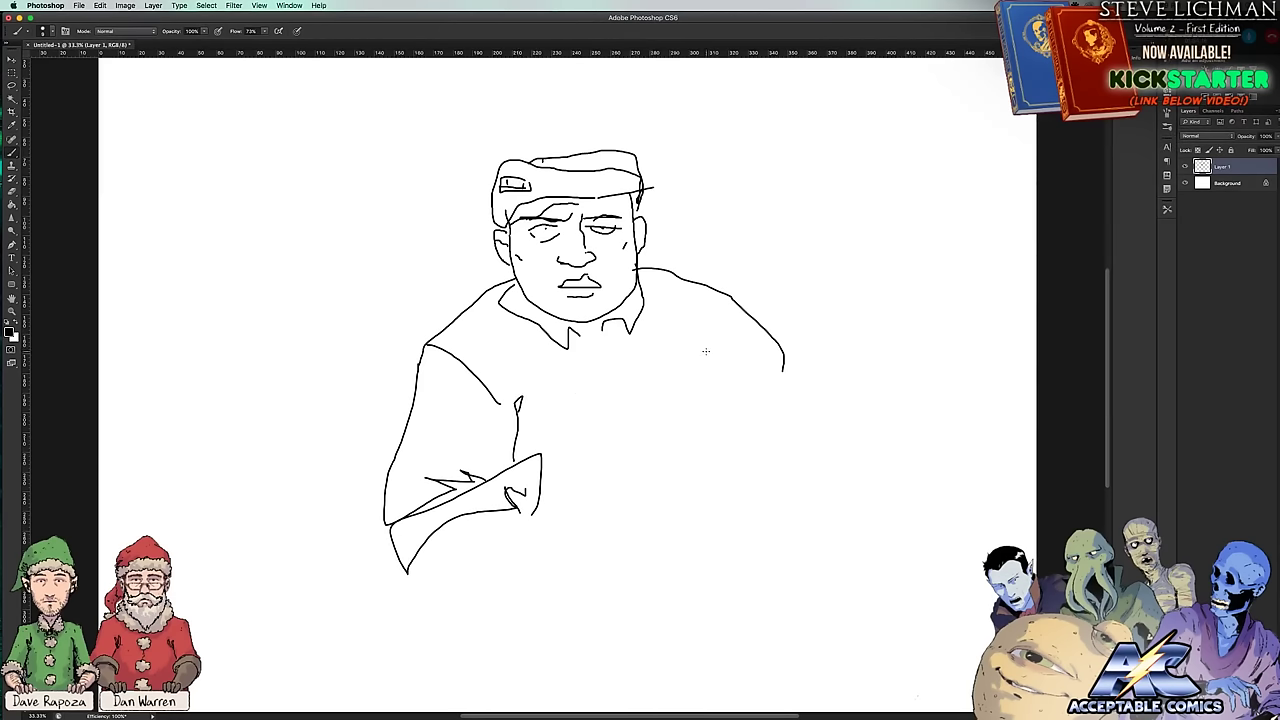
{"action": "mouse_move", "coordinate": [686, 353]}
{"action": "left_mouse_down"}
{"action": "mouse_move", "coordinate": [654, 353]}
{"action": "mouse_move", "coordinate": [672, 377]}
{"action": "mouse_move", "coordinate": [687, 355]}
{"action": "left_mouse_up"}
{"action": "left_click_drag", "start_coordinate": [577, 326], "coordinate": [585, 352]}
{"action": "left_click", "coordinate": [601, 432]}
{"action": "left_click_drag", "start_coordinate": [605, 463], "coordinate": [606, 468]}
{"action": "mouse_move", "coordinate": [510, 512]}
{"action": "left_mouse_down"}
{"action": "mouse_move", "coordinate": [613, 522]}
{"action": "mouse_move", "coordinate": [611, 540]}
{"action": "mouse_move", "coordinate": [572, 549]}
{"action": "mouse_move", "coordinate": [427, 524]}
{"action": "left_mouse_up"}
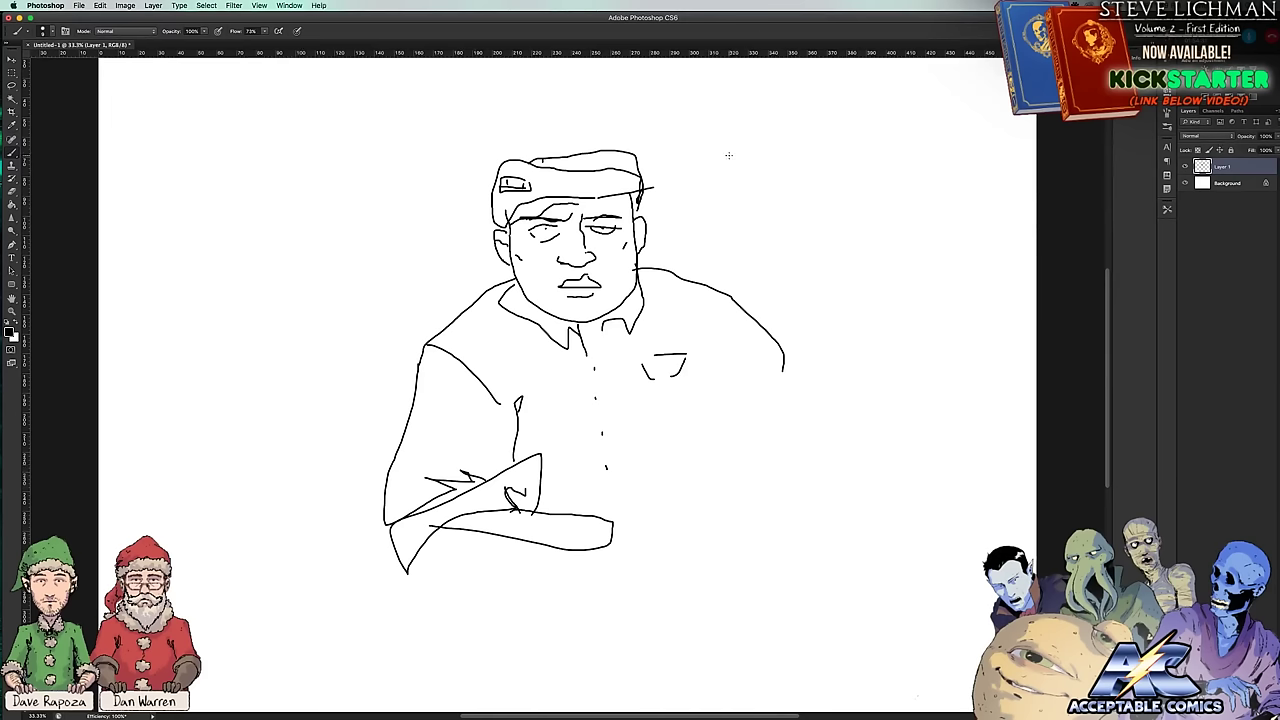
Step: Add a hooked stroke beside the cap, then the sleeve bottom, right torso side and chest curve
{"action": "left_click_drag", "start_coordinate": [752, 180], "coordinate": [826, 189]}
{"action": "mouse_move", "coordinate": [756, 181]}
{"action": "left_mouse_down"}
{"action": "mouse_move", "coordinate": [747, 189]}
{"action": "mouse_move", "coordinate": [798, 184]}
{"action": "left_mouse_up"}
{"action": "left_click_drag", "start_coordinate": [550, 290], "coordinate": [550, 286]}
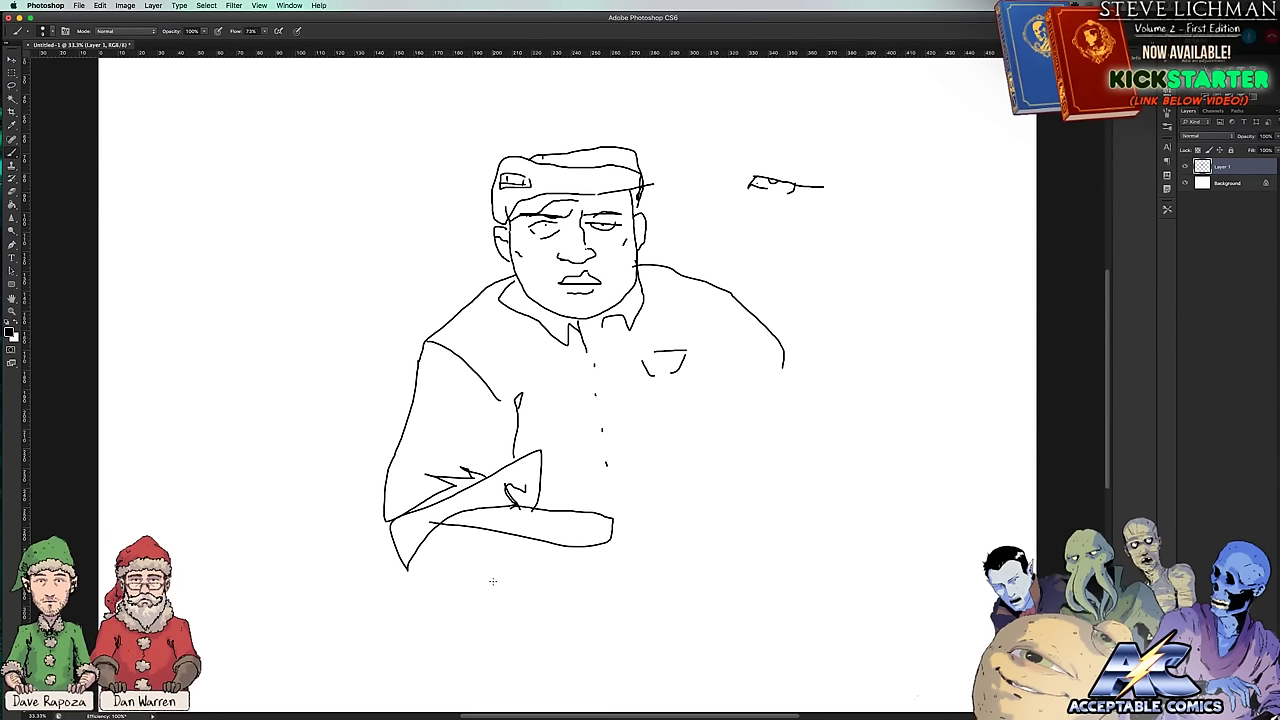
{"action": "key", "text": "super+z"}
{"action": "mouse_move", "coordinate": [408, 573]}
{"action": "left_mouse_down"}
{"action": "mouse_move", "coordinate": [656, 570]}
{"action": "mouse_move", "coordinate": [675, 536]}
{"action": "mouse_move", "coordinate": [712, 536]}
{"action": "mouse_move", "coordinate": [682, 524]}
{"action": "mouse_move", "coordinate": [690, 503]}
{"action": "mouse_move", "coordinate": [671, 518]}
{"action": "mouse_move", "coordinate": [645, 493]}
{"action": "mouse_move", "coordinate": [652, 520]}
{"action": "mouse_move", "coordinate": [606, 531]}
{"action": "left_mouse_up"}
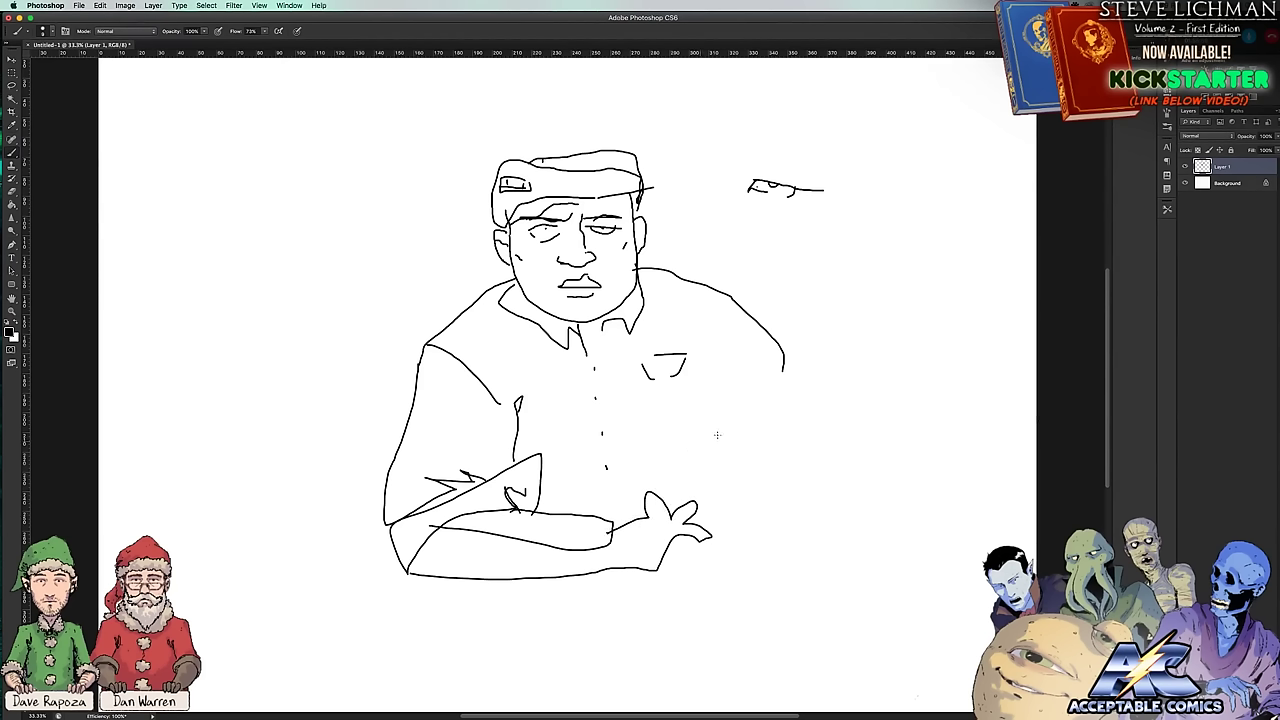
{"action": "mouse_move", "coordinate": [783, 360]}
{"action": "left_mouse_down"}
{"action": "mouse_move", "coordinate": [805, 545]}
{"action": "mouse_move", "coordinate": [781, 515]}
{"action": "mouse_move", "coordinate": [774, 536]}
{"action": "mouse_move", "coordinate": [757, 522]}
{"action": "mouse_move", "coordinate": [758, 541]}
{"action": "mouse_move", "coordinate": [736, 522]}
{"action": "mouse_move", "coordinate": [728, 531]}
{"action": "mouse_move", "coordinate": [745, 570]}
{"action": "mouse_move", "coordinate": [747, 548]}
{"action": "mouse_move", "coordinate": [781, 561]}
{"action": "mouse_move", "coordinate": [795, 524]}
{"action": "left_mouse_up"}
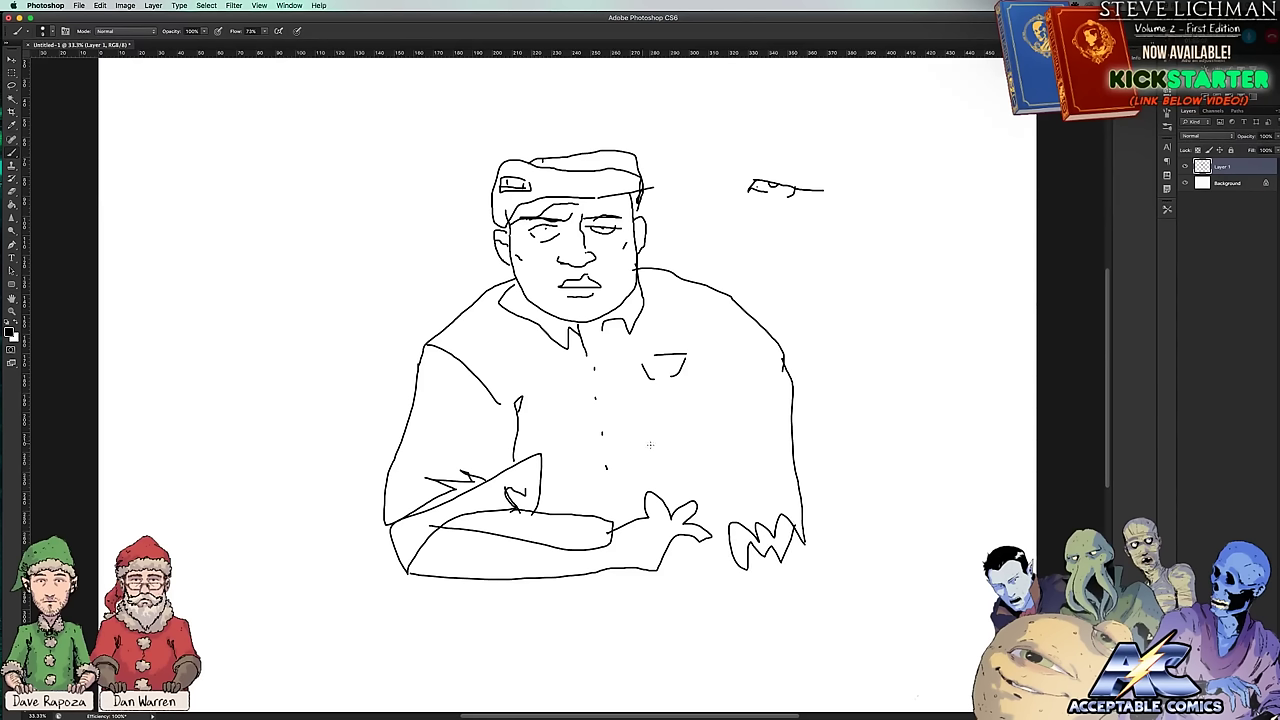
{"action": "mouse_move", "coordinate": [698, 370]}
{"action": "left_mouse_down"}
{"action": "mouse_move", "coordinate": [766, 397]}
{"action": "mouse_move", "coordinate": [739, 444]}
{"action": "mouse_move", "coordinate": [760, 536]}
{"action": "left_mouse_up"}
Step: Outline the inner right arm, lengthen the right eye, add a nostril and jaw stubble
{"action": "left_click_drag", "start_coordinate": [708, 386], "coordinate": [747, 536]}
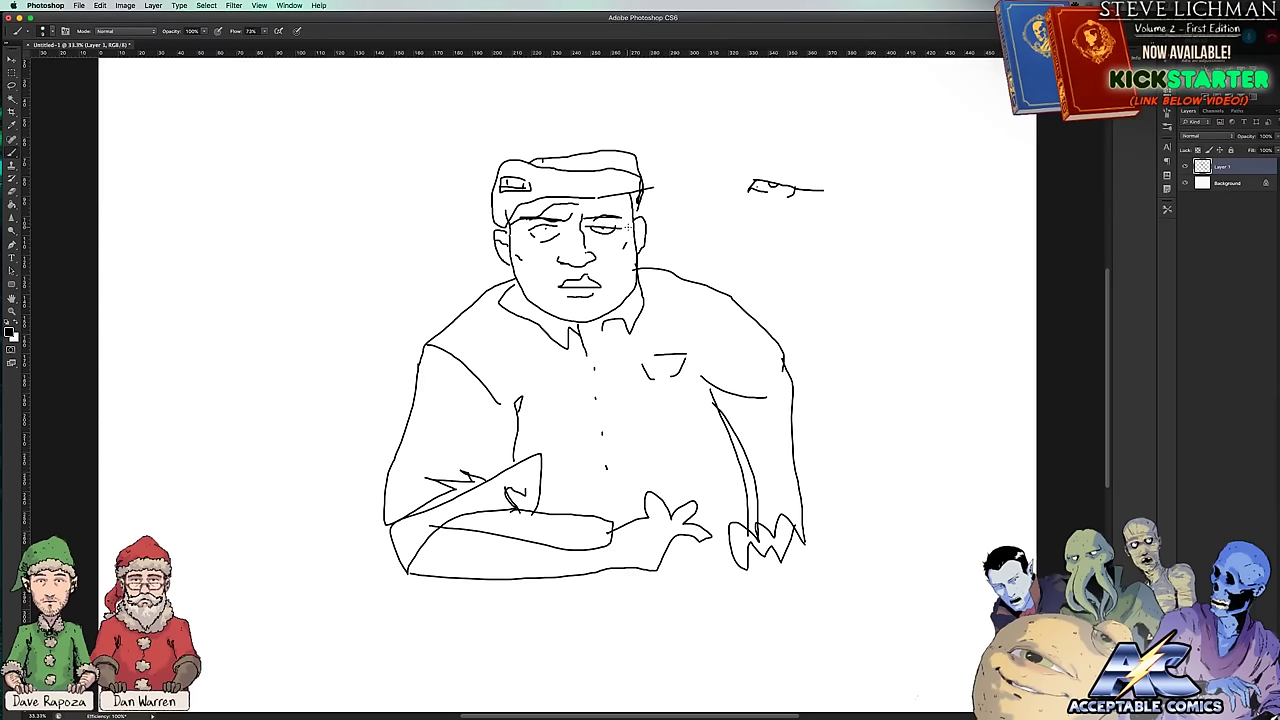
{"action": "left_click_drag", "start_coordinate": [621, 224], "coordinate": [629, 233]}
{"action": "left_click_drag", "start_coordinate": [608, 231], "coordinate": [624, 232]}
{"action": "left_click_drag", "start_coordinate": [574, 270], "coordinate": [582, 275]}
{"action": "left_click_drag", "start_coordinate": [515, 262], "coordinate": [548, 306]}
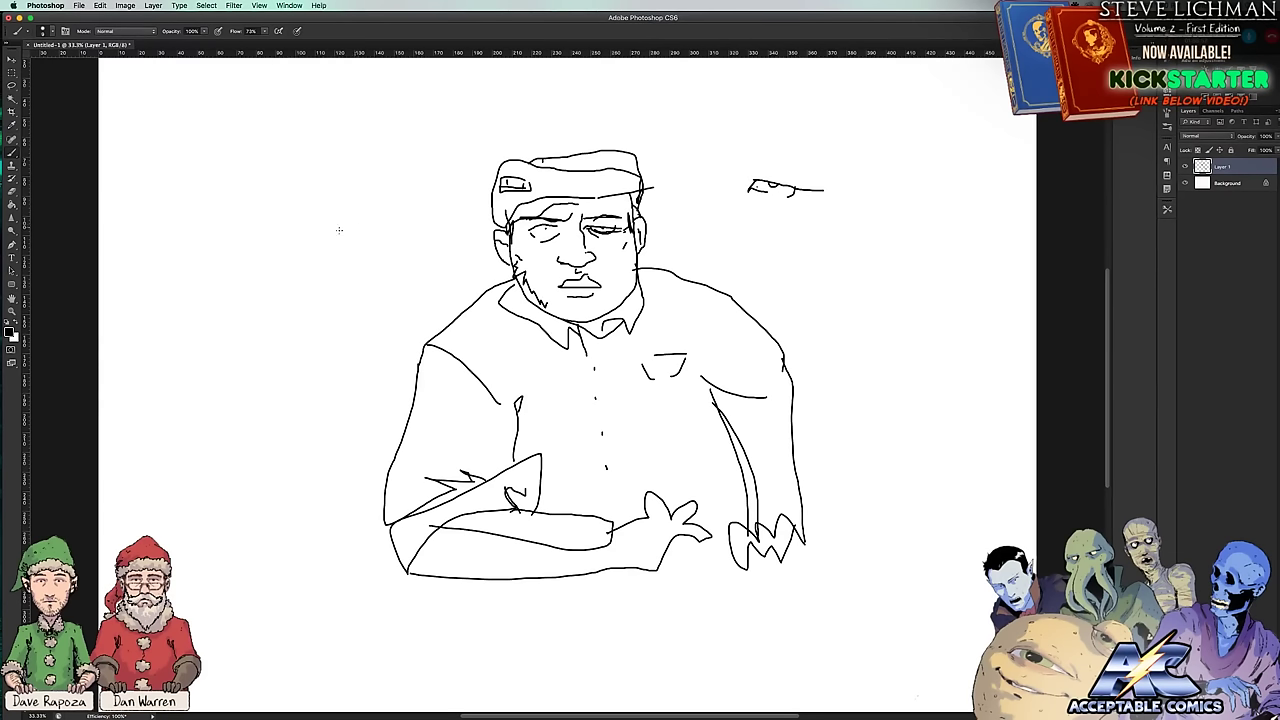
{"action": "mouse_move", "coordinate": [289, 250]}
{"action": "left_mouse_down"}
{"action": "mouse_move", "coordinate": [325, 229]}
{"action": "mouse_move", "coordinate": [439, 258]}
{"action": "left_mouse_up"}
Step: Draw the large eye's lower lid and inner curve, then radiating lines above, below and beside it
{"action": "mouse_move", "coordinate": [308, 236]}
{"action": "left_mouse_down"}
{"action": "mouse_move", "coordinate": [338, 282]}
{"action": "mouse_move", "coordinate": [391, 282]}
{"action": "mouse_move", "coordinate": [430, 252]}
{"action": "mouse_move", "coordinate": [370, 257]}
{"action": "mouse_move", "coordinate": [387, 250]}
{"action": "left_mouse_up"}
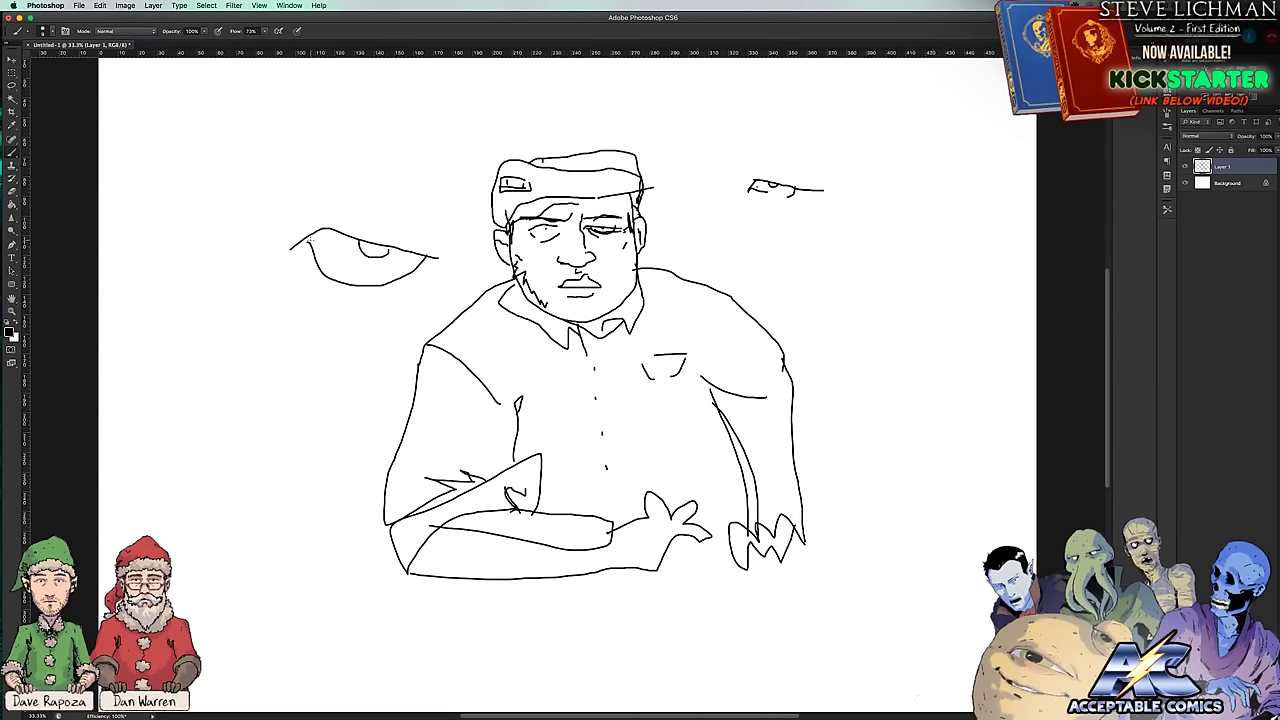
{"action": "mouse_move", "coordinate": [308, 238]}
{"action": "left_mouse_down"}
{"action": "mouse_move", "coordinate": [326, 260]}
{"action": "mouse_move", "coordinate": [369, 268]}
{"action": "left_mouse_up"}
{"action": "left_click_drag", "start_coordinate": [216, 172], "coordinate": [311, 228]}
{"action": "left_click_drag", "start_coordinate": [323, 147], "coordinate": [366, 212]}
{"action": "left_click_drag", "start_coordinate": [422, 118], "coordinate": [407, 195]}
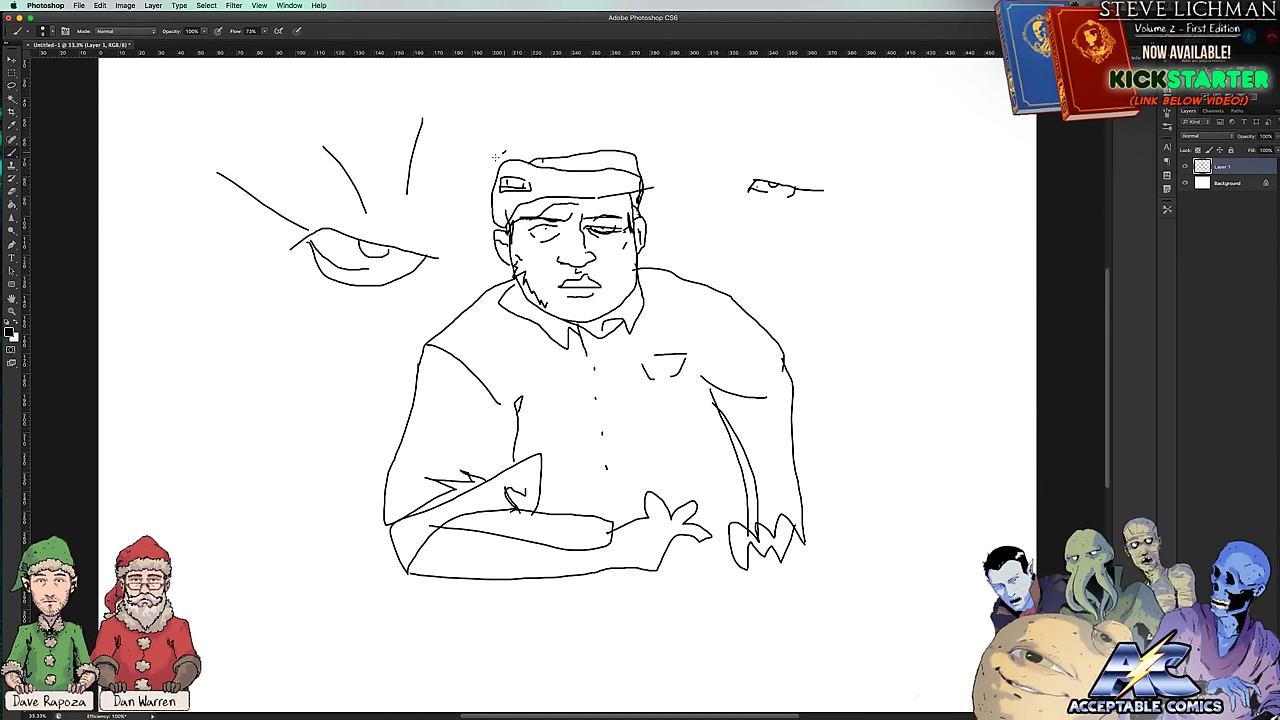
{"action": "left_click_drag", "start_coordinate": [505, 152], "coordinate": [462, 205]}
{"action": "left_click_drag", "start_coordinate": [297, 293], "coordinate": [230, 328]}
{"action": "left_click_drag", "start_coordinate": [366, 298], "coordinate": [368, 366]}
{"action": "left_click_drag", "start_coordinate": [418, 287], "coordinate": [458, 308]}
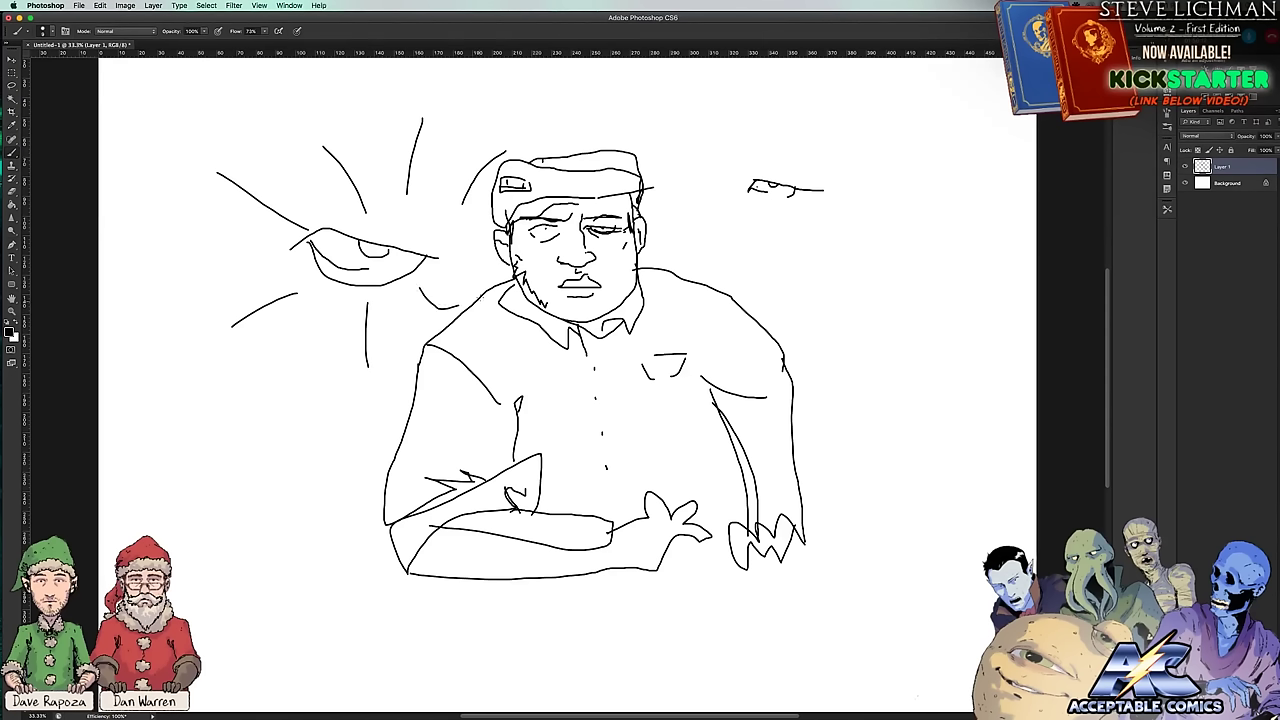
{"action": "left_click_drag", "start_coordinate": [455, 230], "coordinate": [492, 241]}
Step: Add arrowheads above and below the eye, darken its pupil, link it to the cheek, and circle it
{"action": "mouse_move", "coordinate": [350, 208]}
{"action": "left_mouse_down"}
{"action": "mouse_move", "coordinate": [366, 228]}
{"action": "mouse_move", "coordinate": [370, 212]}
{"action": "left_mouse_up"}
{"action": "mouse_move", "coordinate": [353, 307]}
{"action": "left_mouse_down"}
{"action": "mouse_move", "coordinate": [362, 295]}
{"action": "mouse_move", "coordinate": [374, 308]}
{"action": "left_mouse_up"}
{"action": "mouse_move", "coordinate": [363, 239]}
{"action": "left_mouse_down"}
{"action": "mouse_move", "coordinate": [366, 255]}
{"action": "mouse_move", "coordinate": [380, 250]}
{"action": "left_mouse_up"}
{"action": "left_click_drag", "start_coordinate": [443, 257], "coordinate": [586, 231]}
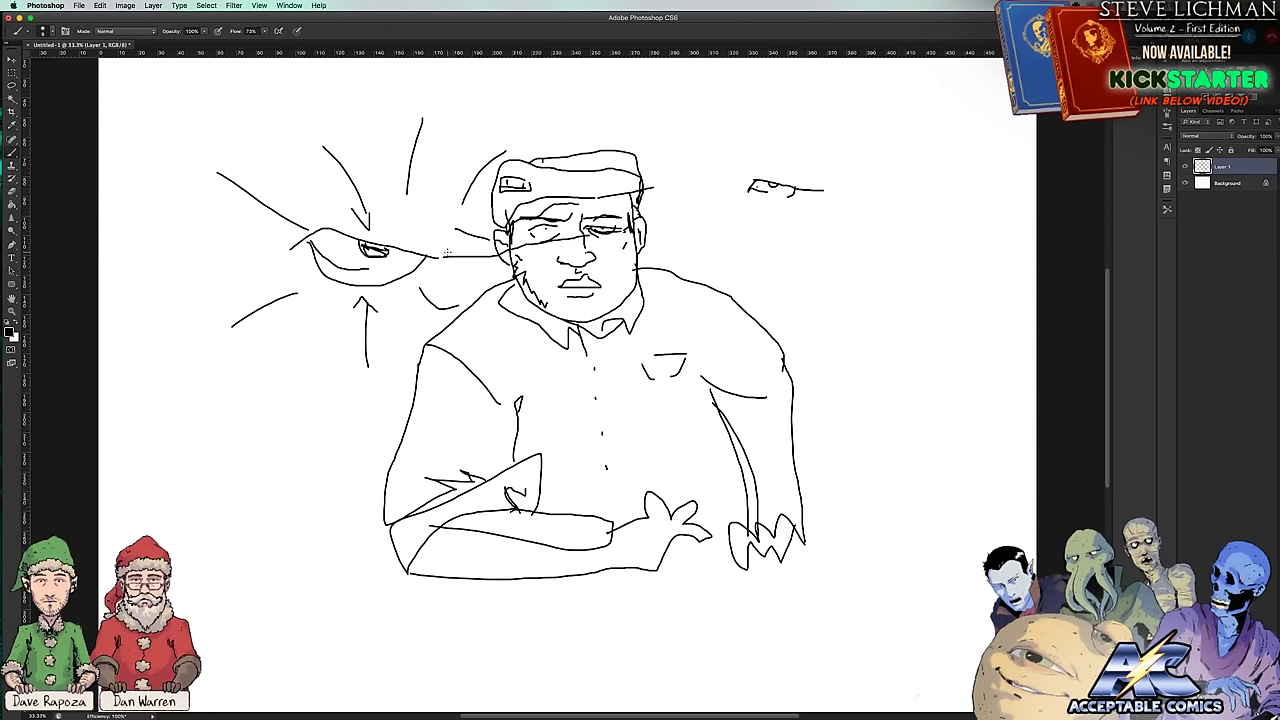
{"action": "mouse_move", "coordinate": [447, 251]}
{"action": "left_mouse_down"}
{"action": "mouse_move", "coordinate": [412, 194]}
{"action": "mouse_move", "coordinate": [369, 188]}
{"action": "mouse_move", "coordinate": [327, 195]}
{"action": "mouse_move", "coordinate": [295, 228]}
{"action": "mouse_move", "coordinate": [283, 277]}
{"action": "mouse_move", "coordinate": [300, 325]}
{"action": "mouse_move", "coordinate": [360, 351]}
{"action": "mouse_move", "coordinate": [421, 343]}
{"action": "mouse_move", "coordinate": [458, 250]}
{"action": "left_mouse_up"}
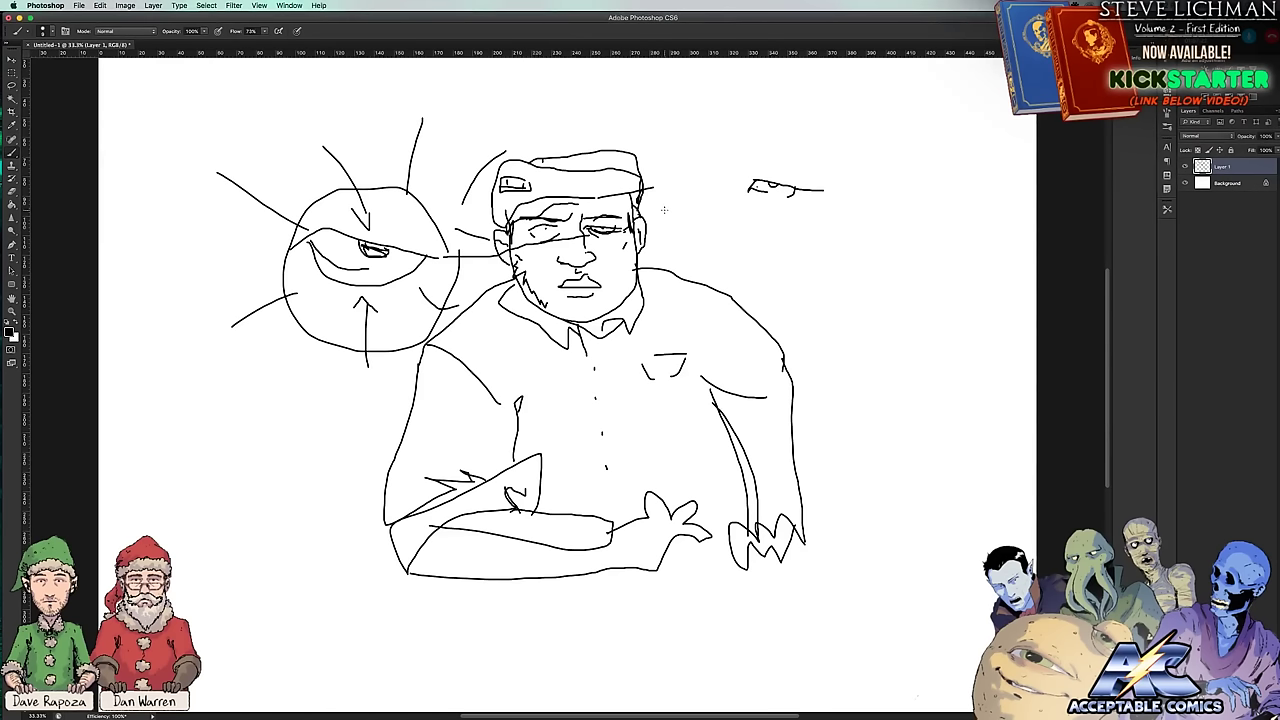
Step: Select all and delete the capped-man and eye sketch from Layer 1, leaving a blank canvas
{"action": "key", "text": "super+a"}
{"action": "key", "text": "Delete"}
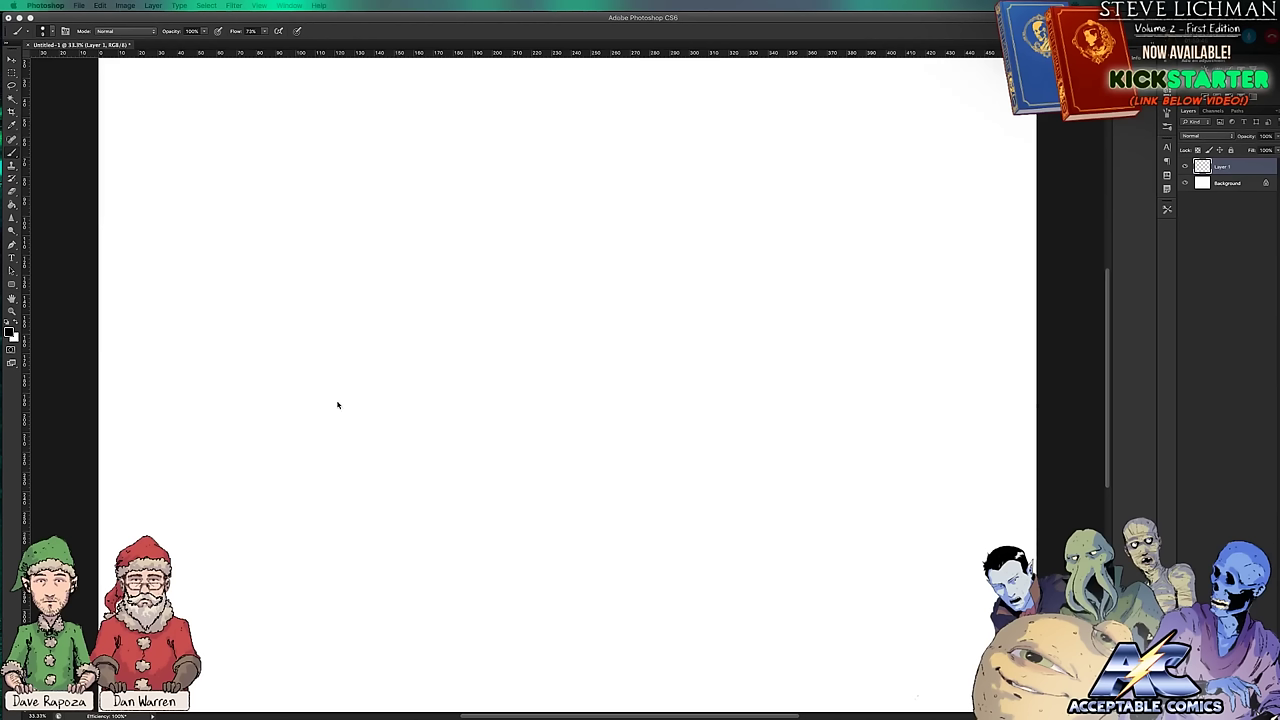
{"action": "left_click", "coordinate": [457, 246]}
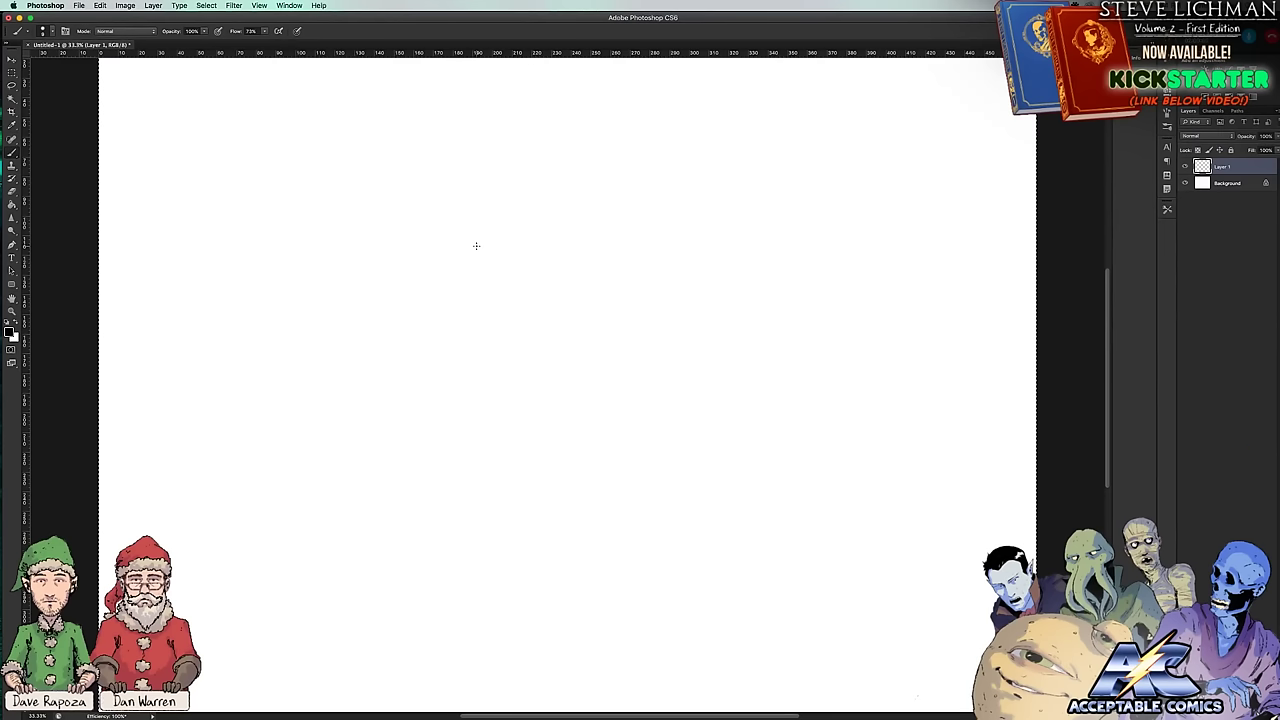
Step: Sketch a new head outline with an ear and zigzag beard strokes
{"action": "mouse_move", "coordinate": [476, 245]}
{"action": "left_mouse_down"}
{"action": "mouse_move", "coordinate": [495, 298]}
{"action": "mouse_move", "coordinate": [532, 294]}
{"action": "mouse_move", "coordinate": [541, 228]}
{"action": "mouse_move", "coordinate": [491, 208]}
{"action": "mouse_move", "coordinate": [484, 253]}
{"action": "mouse_move", "coordinate": [516, 210]}
{"action": "left_mouse_up"}
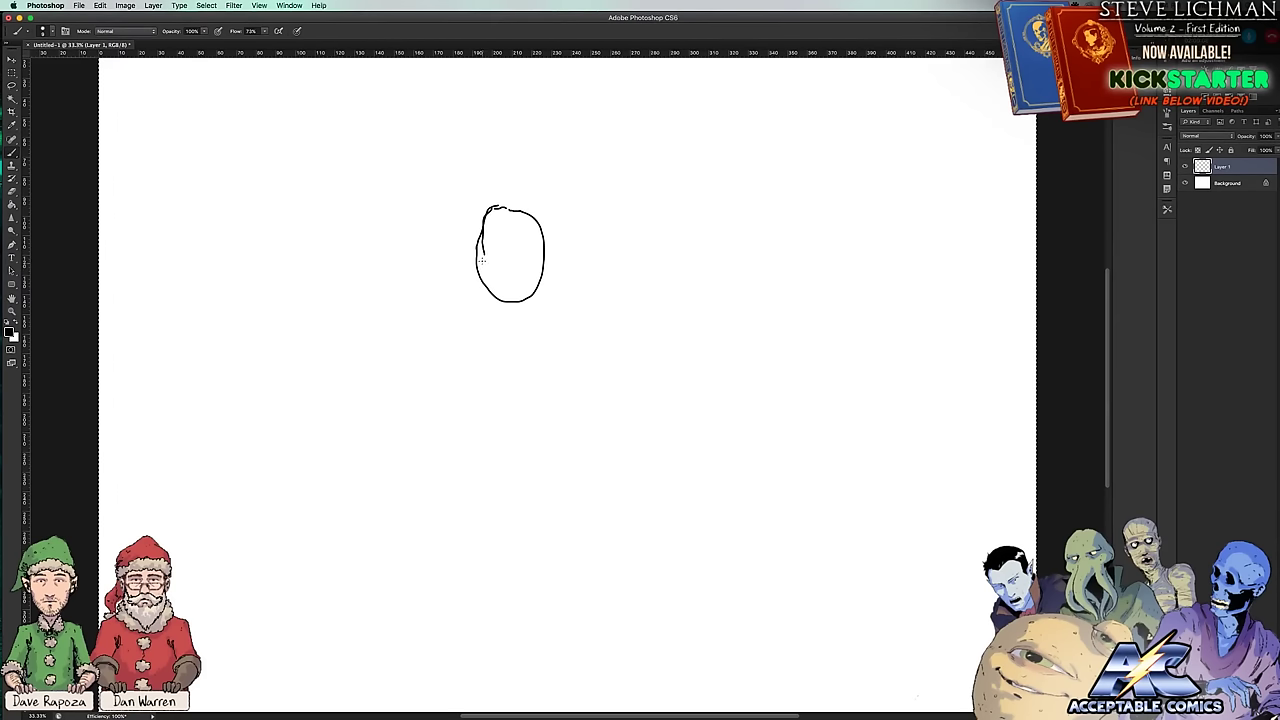
{"action": "mouse_move", "coordinate": [481, 239]}
{"action": "left_mouse_down"}
{"action": "mouse_move", "coordinate": [466, 271]}
{"action": "mouse_move", "coordinate": [494, 258]}
{"action": "mouse_move", "coordinate": [477, 284]}
{"action": "mouse_move", "coordinate": [472, 268]}
{"action": "mouse_move", "coordinate": [489, 273]}
{"action": "mouse_move", "coordinate": [473, 302]}
{"action": "mouse_move", "coordinate": [490, 282]}
{"action": "mouse_move", "coordinate": [494, 319]}
{"action": "mouse_move", "coordinate": [514, 296]}
{"action": "left_mouse_up"}
{"action": "mouse_move", "coordinate": [504, 317]}
{"action": "left_mouse_down"}
{"action": "mouse_move", "coordinate": [520, 290]}
{"action": "mouse_move", "coordinate": [532, 312]}
{"action": "mouse_move", "coordinate": [554, 297]}
{"action": "mouse_move", "coordinate": [542, 306]}
{"action": "mouse_move", "coordinate": [562, 266]}
{"action": "mouse_move", "coordinate": [501, 275]}
{"action": "mouse_move", "coordinate": [532, 273]}
{"action": "mouse_move", "coordinate": [528, 287]}
{"action": "mouse_move", "coordinate": [508, 274]}
{"action": "left_mouse_up"}
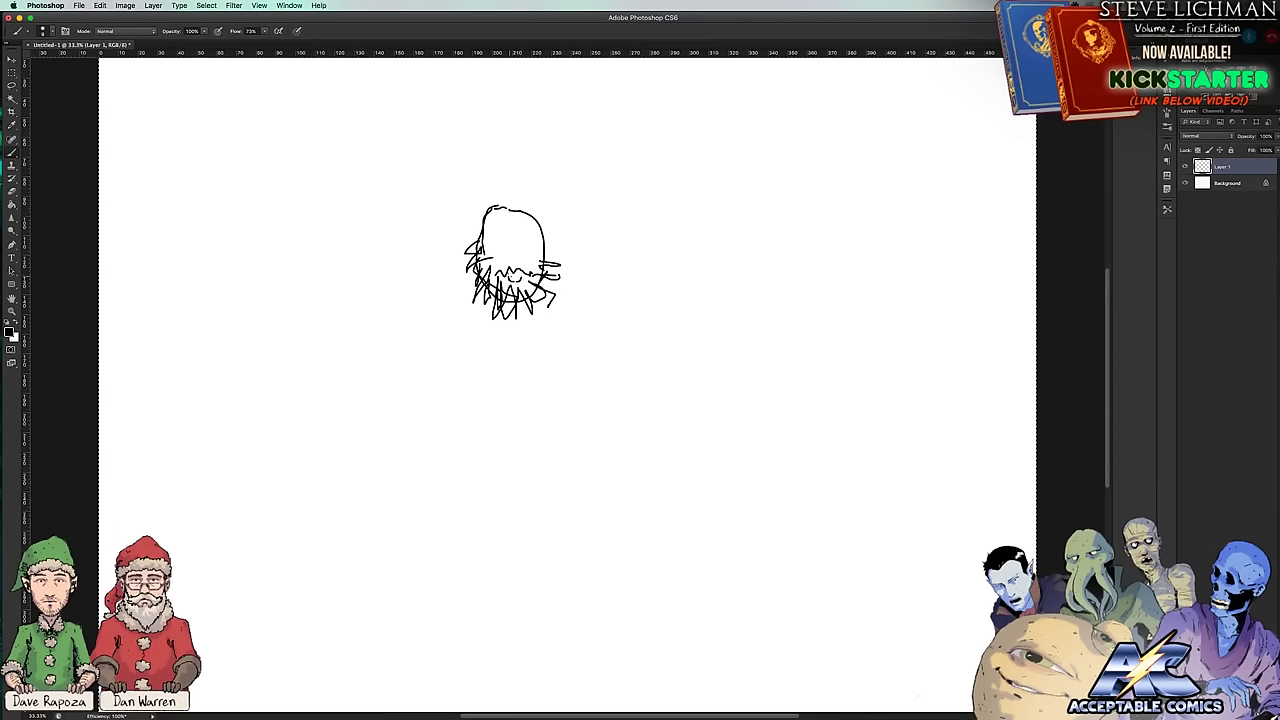
Step: Dot in two eyes, add shaggy hair, and draw an arm bending up toward the beard
{"action": "left_click", "coordinate": [497, 241]}
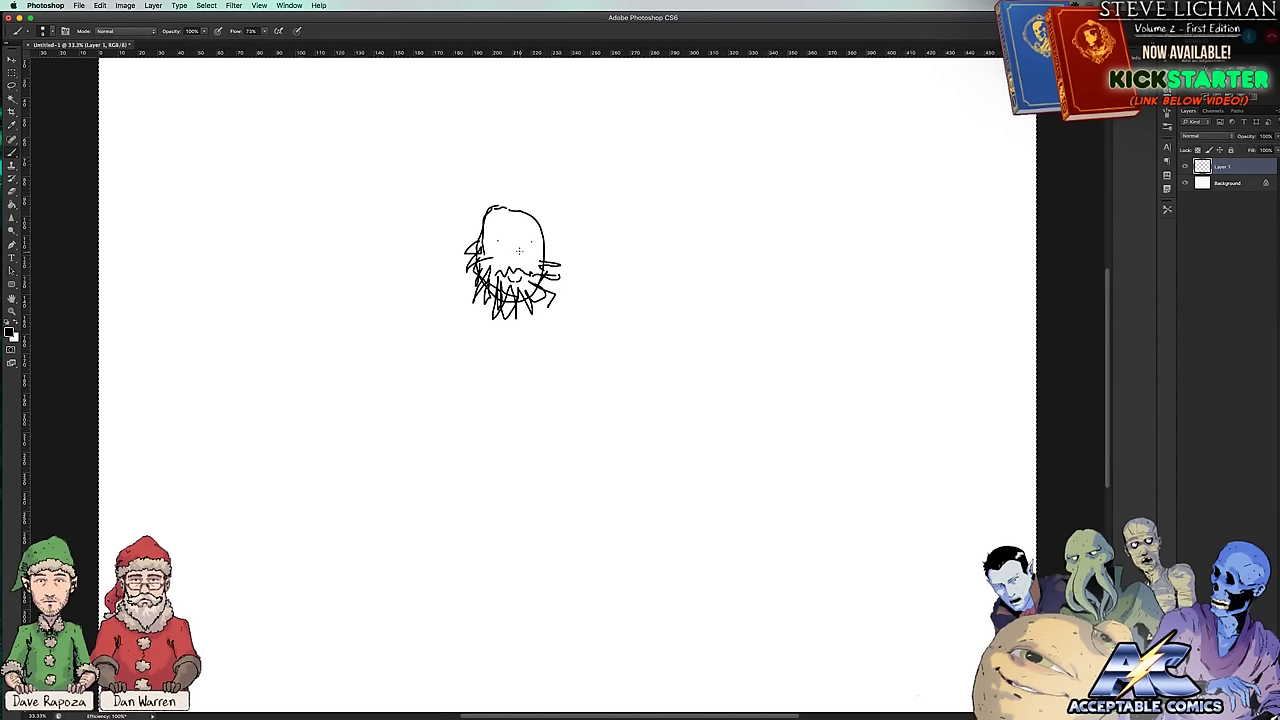
{"action": "left_click", "coordinate": [531, 240]}
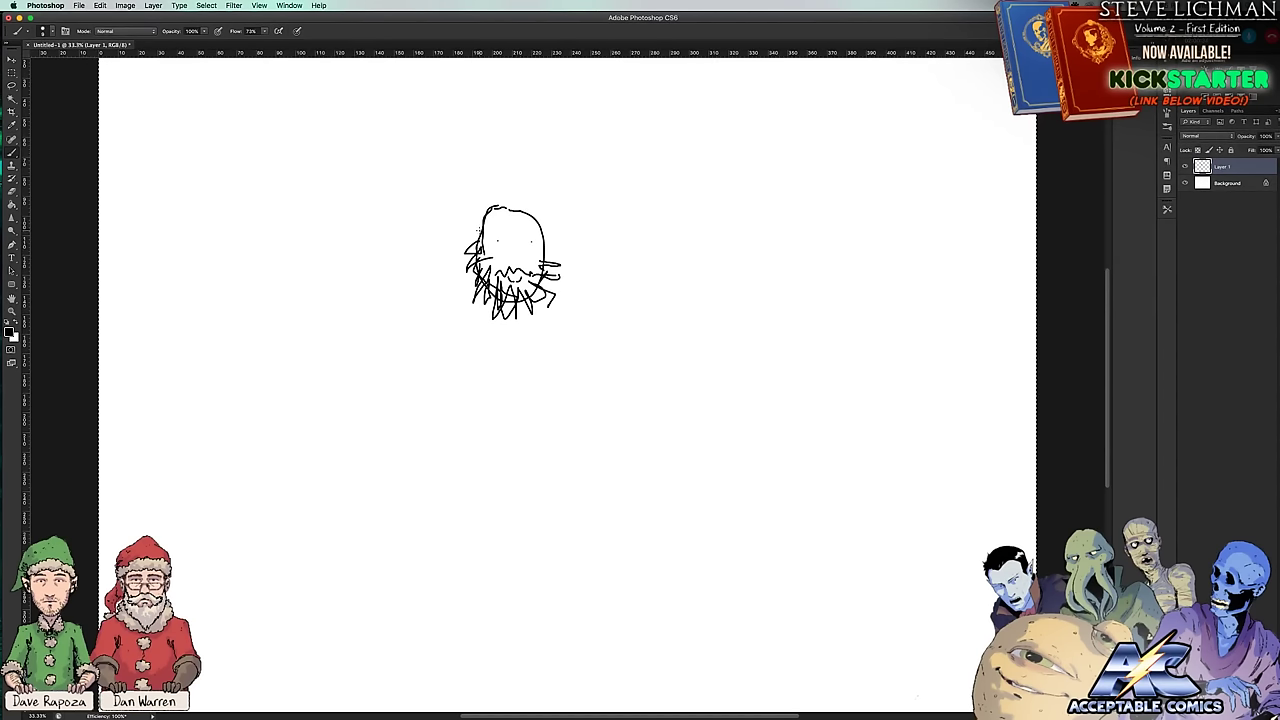
{"action": "mouse_move", "coordinate": [479, 229]}
{"action": "left_mouse_down"}
{"action": "mouse_move", "coordinate": [489, 198]}
{"action": "mouse_move", "coordinate": [507, 206]}
{"action": "mouse_move", "coordinate": [478, 211]}
{"action": "mouse_move", "coordinate": [463, 242]}
{"action": "mouse_move", "coordinate": [478, 199]}
{"action": "mouse_move", "coordinate": [546, 214]}
{"action": "mouse_move", "coordinate": [548, 258]}
{"action": "left_mouse_up"}
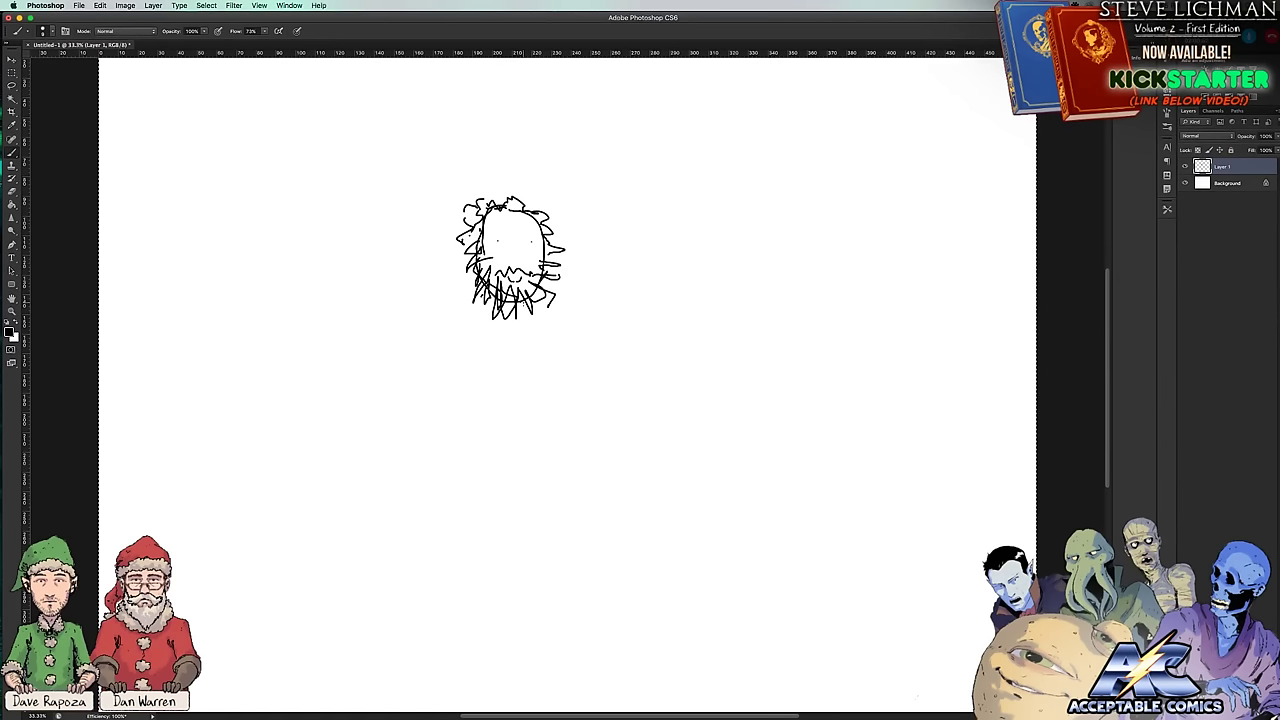
{"action": "left_click_drag", "start_coordinate": [520, 302], "coordinate": [554, 330]}
{"action": "mouse_move", "coordinate": [550, 278]}
{"action": "left_mouse_down"}
{"action": "mouse_move", "coordinate": [556, 300]}
{"action": "mouse_move", "coordinate": [562, 268]}
{"action": "mouse_move", "coordinate": [578, 270]}
{"action": "mouse_move", "coordinate": [567, 360]}
{"action": "mouse_move", "coordinate": [508, 330]}
{"action": "mouse_move", "coordinate": [474, 344]}
{"action": "mouse_move", "coordinate": [475, 390]}
{"action": "left_mouse_up"}
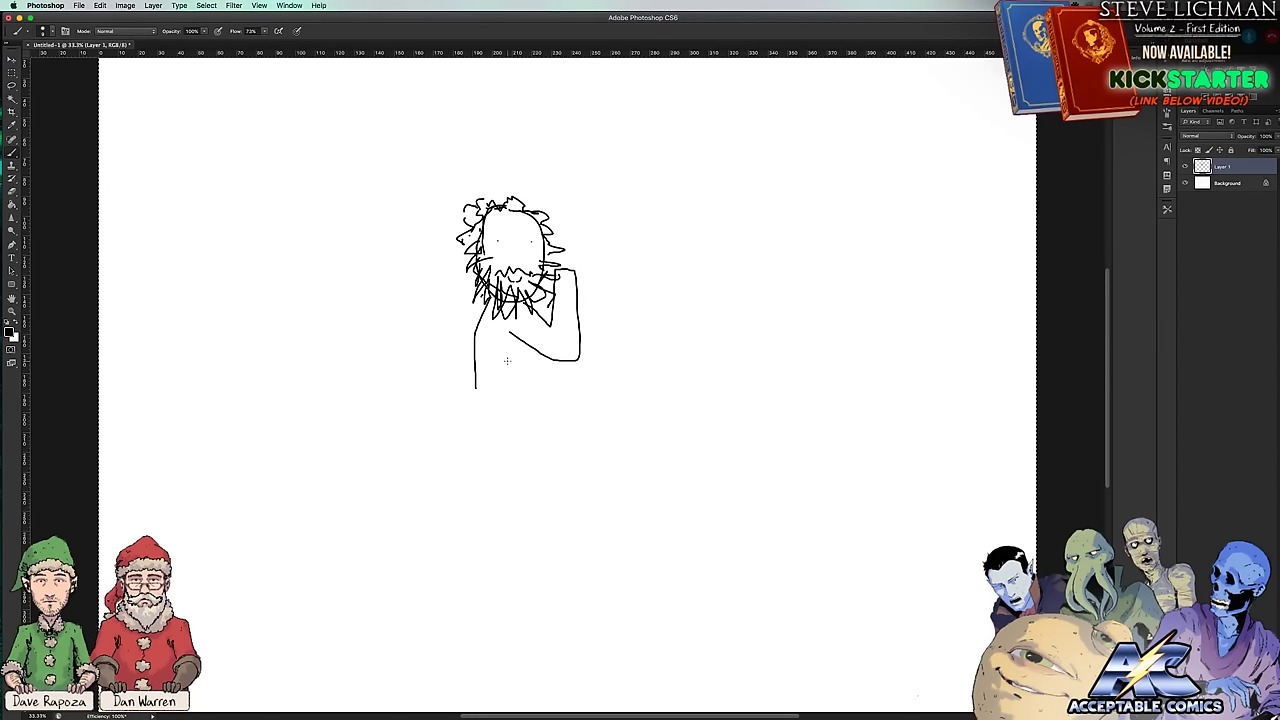
Step: Draw the raised left arm, the shirt's right side, the shorts, and the front leg down to the foot
{"action": "mouse_move", "coordinate": [471, 342]}
{"action": "left_mouse_down"}
{"action": "mouse_move", "coordinate": [448, 316]}
{"action": "mouse_move", "coordinate": [436, 346]}
{"action": "mouse_move", "coordinate": [458, 364]}
{"action": "left_mouse_up"}
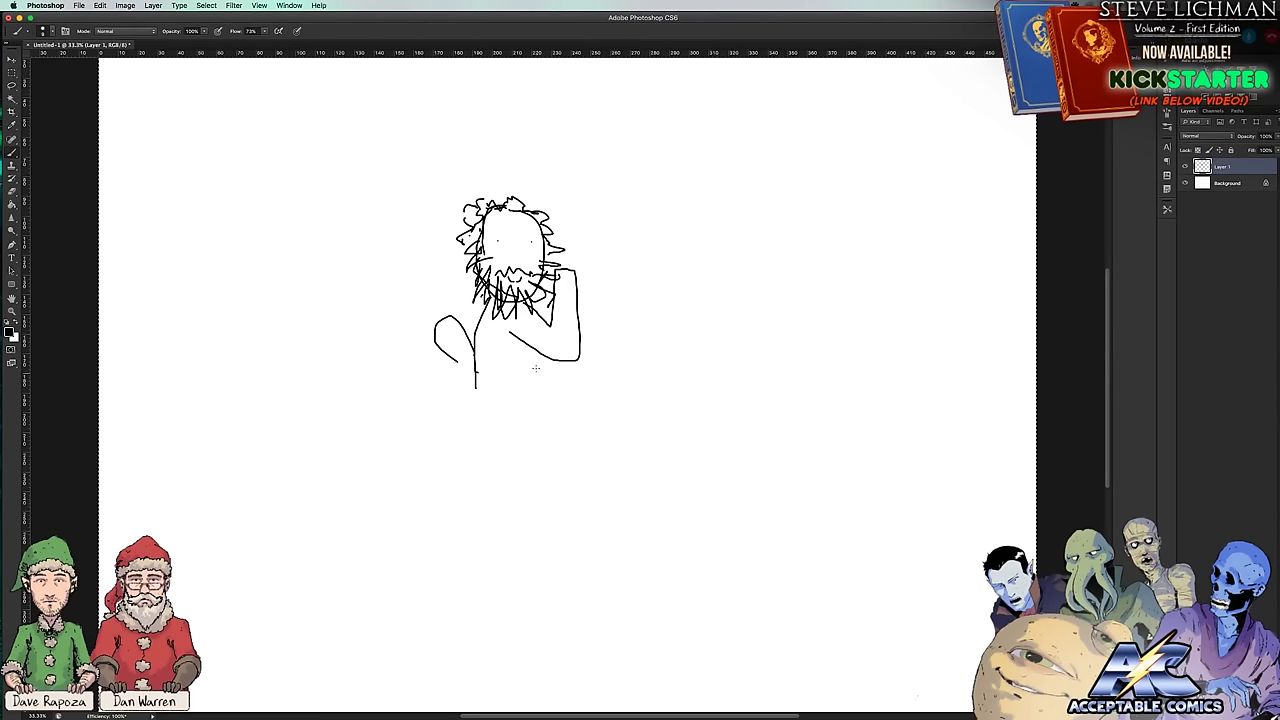
{"action": "mouse_move", "coordinate": [535, 347]}
{"action": "left_mouse_down"}
{"action": "mouse_move", "coordinate": [546, 410]}
{"action": "mouse_move", "coordinate": [487, 407]}
{"action": "mouse_move", "coordinate": [473, 384]}
{"action": "mouse_move", "coordinate": [484, 455]}
{"action": "mouse_move", "coordinate": [542, 460]}
{"action": "left_mouse_up"}
{"action": "left_click_drag", "start_coordinate": [545, 404], "coordinate": [545, 458]}
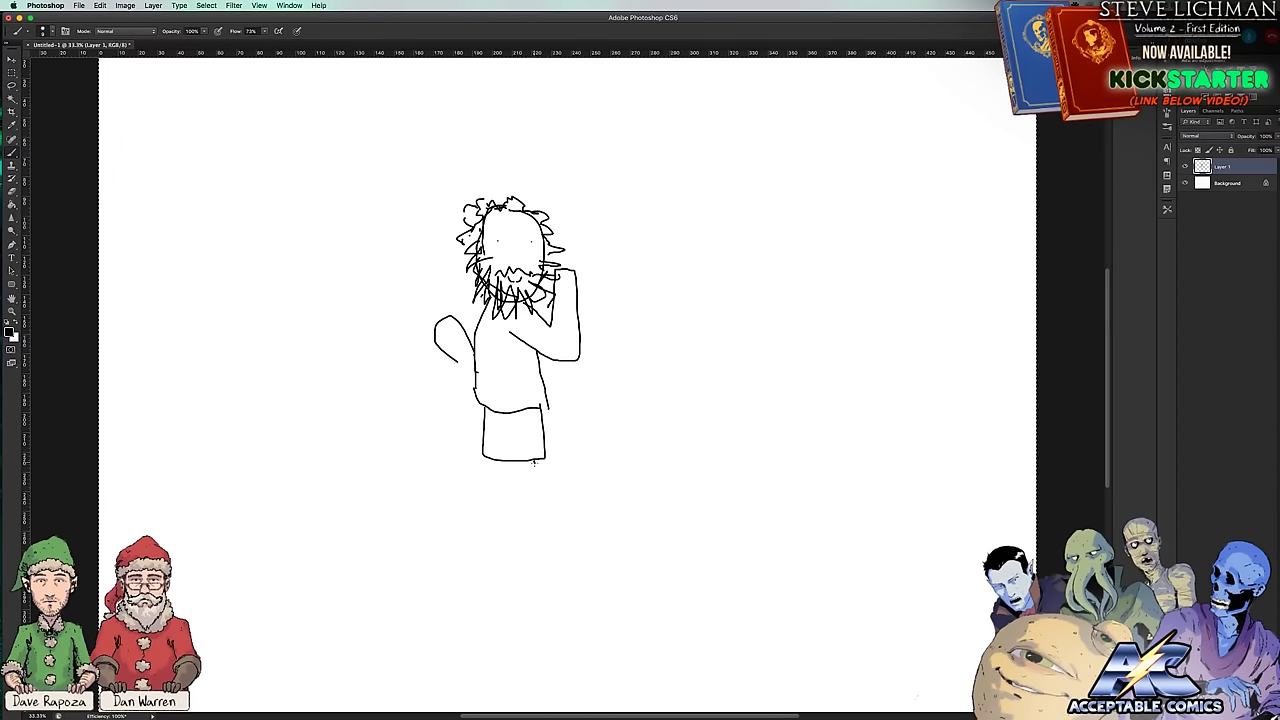
{"action": "mouse_move", "coordinate": [533, 461]}
{"action": "left_mouse_down"}
{"action": "mouse_move", "coordinate": [563, 507]}
{"action": "mouse_move", "coordinate": [559, 574]}
{"action": "mouse_move", "coordinate": [593, 591]}
{"action": "mouse_move", "coordinate": [581, 604]}
{"action": "mouse_move", "coordinate": [542, 591]}
{"action": "mouse_move", "coordinate": [596, 600]}
{"action": "mouse_move", "coordinate": [532, 588]}
{"action": "mouse_move", "coordinate": [602, 603]}
{"action": "mouse_move", "coordinate": [552, 596]}
{"action": "left_mouse_up"}
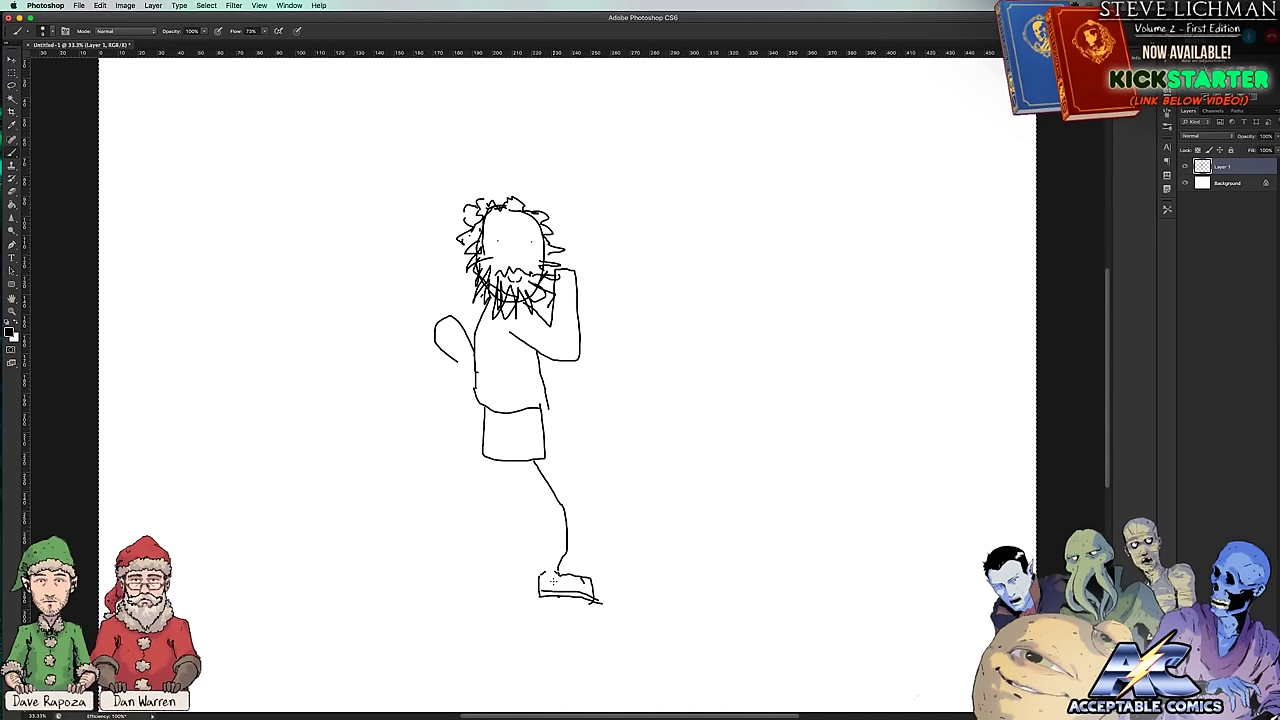
Step: Add a swoosh on the sneaker, the front leg's back edge, and a second leg bent backward
{"action": "left_click_drag", "start_coordinate": [553, 580], "coordinate": [574, 577]}
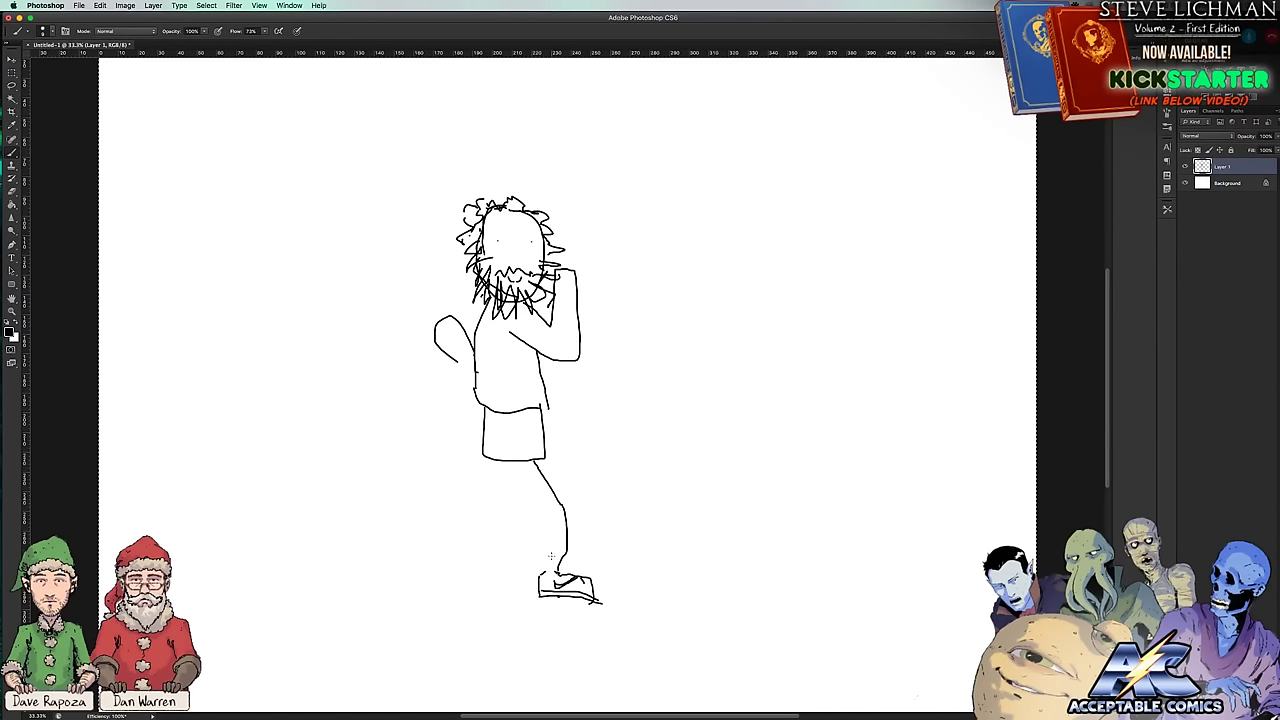
{"action": "left_click_drag", "start_coordinate": [514, 462], "coordinate": [549, 560]}
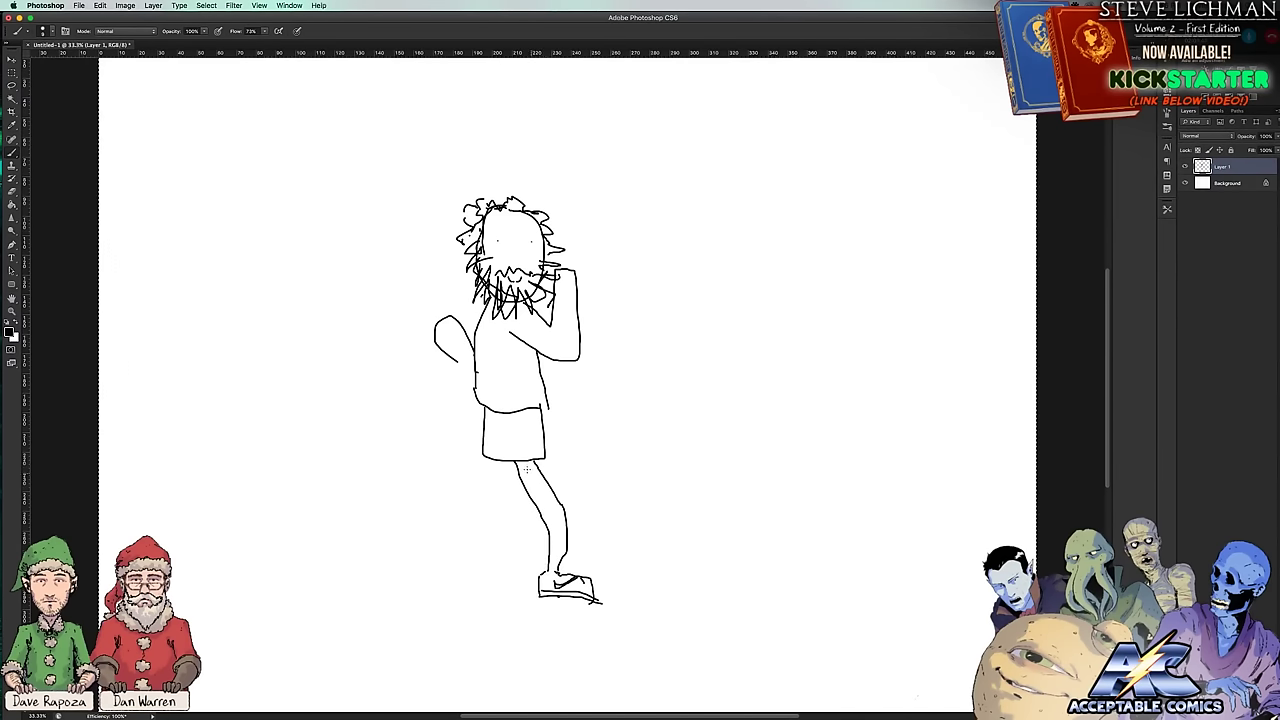
{"action": "mouse_move", "coordinate": [517, 483]}
{"action": "left_mouse_down"}
{"action": "mouse_move", "coordinate": [496, 567]}
{"action": "mouse_move", "coordinate": [460, 543]}
{"action": "left_mouse_up"}
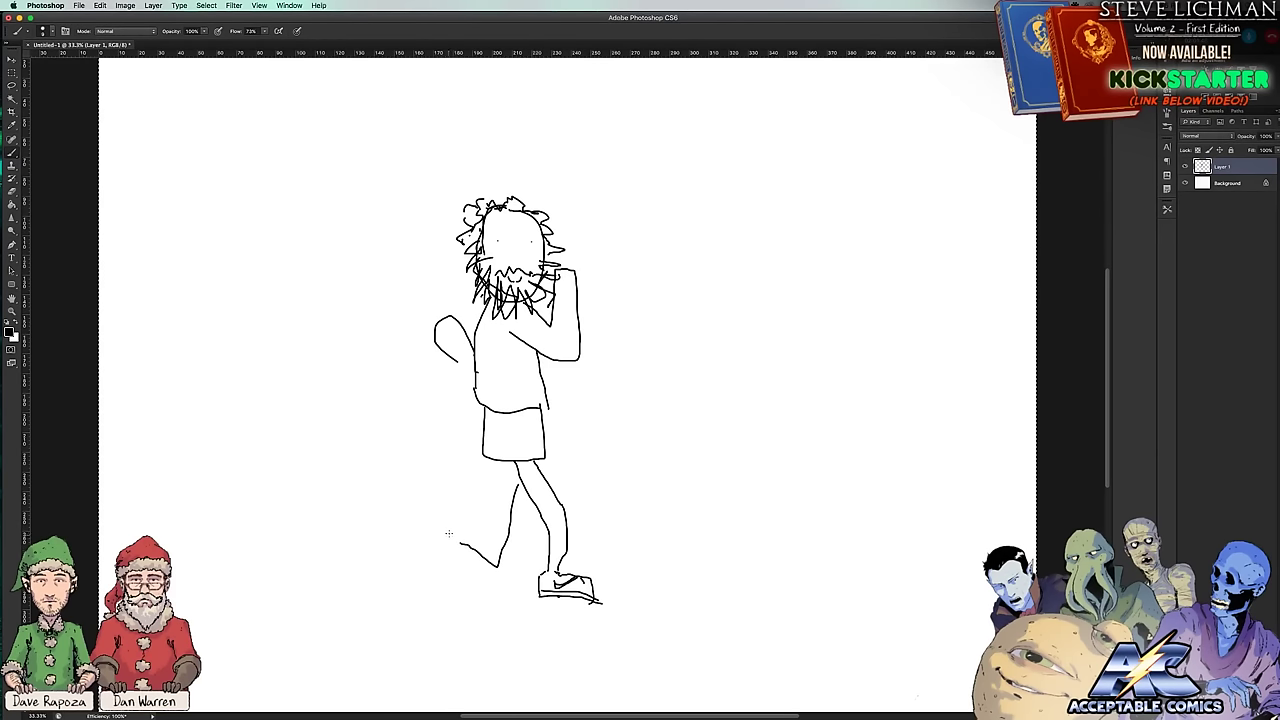
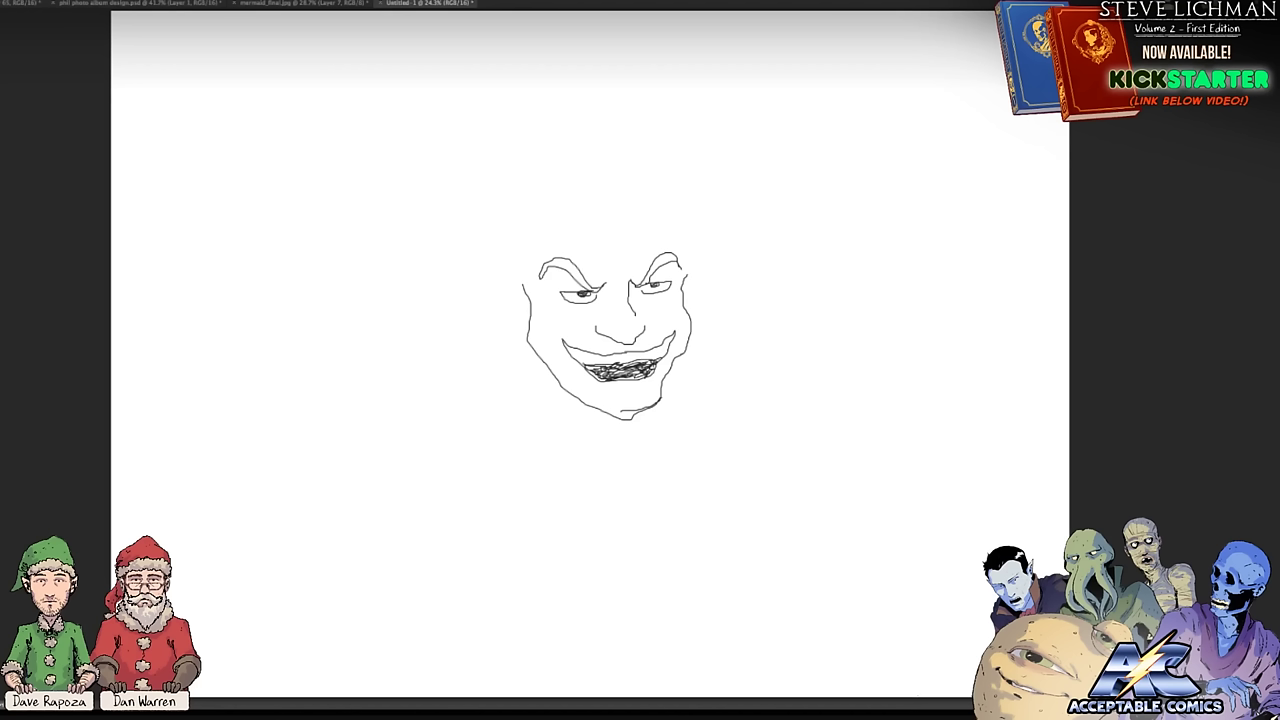
Step: Step backward through the grinning face strokes until the Untitled-1 canvas is blank white
{"action": "key", "text": "ctrl+alt+z"}
{"action": "key", "text": "ctrl+alt+z"}
{"action": "key", "text": "ctrl+alt+z"}
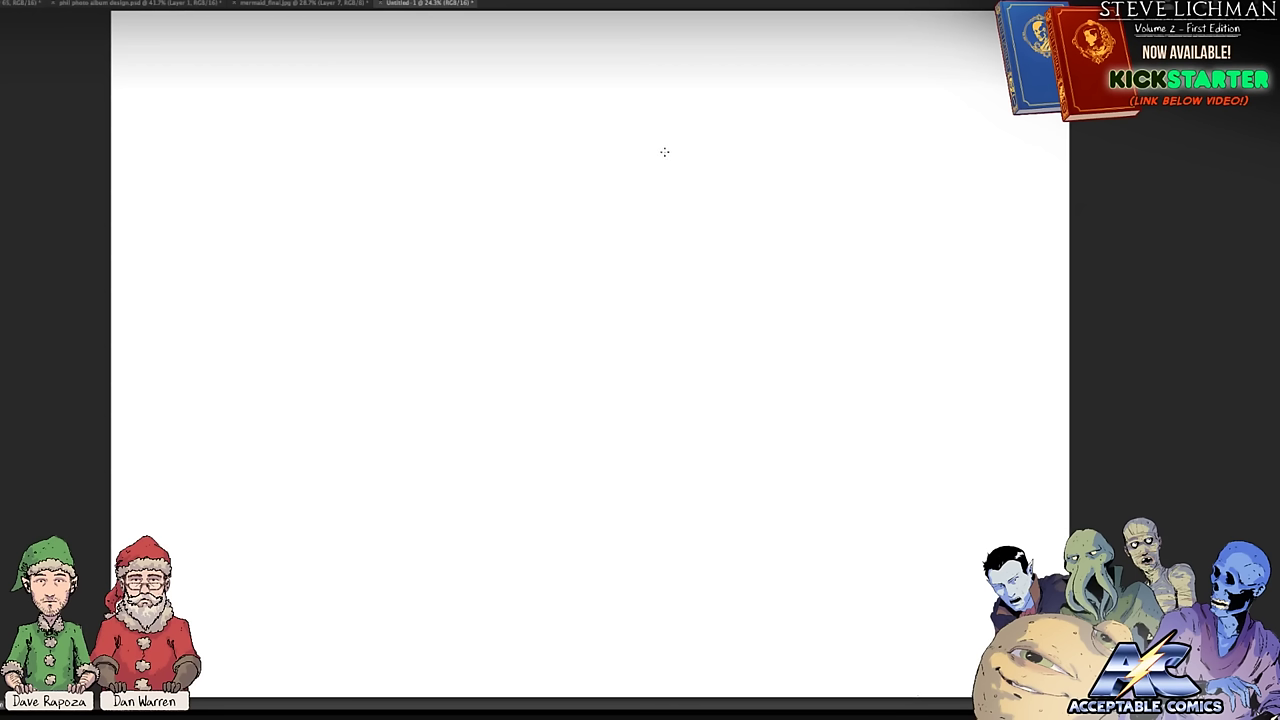
Step: Draw a face outline with glasses and dotted eyes inside both lenses
{"action": "mouse_move", "coordinate": [626, 163]}
{"action": "left_mouse_down"}
{"action": "mouse_move", "coordinate": [636, 222]}
{"action": "mouse_move", "coordinate": [658, 222]}
{"action": "mouse_move", "coordinate": [685, 162]}
{"action": "left_mouse_up"}
{"action": "mouse_move", "coordinate": [683, 168]}
{"action": "left_mouse_down"}
{"action": "mouse_move", "coordinate": [637, 182]}
{"action": "mouse_move", "coordinate": [633, 163]}
{"action": "mouse_move", "coordinate": [646, 163]}
{"action": "left_mouse_up"}
{"action": "left_click", "coordinate": [644, 168]}
{"action": "left_click", "coordinate": [641, 172]}
{"action": "left_click", "coordinate": [646, 171]}
{"action": "left_click_drag", "start_coordinate": [663, 163], "coordinate": [675, 160]}
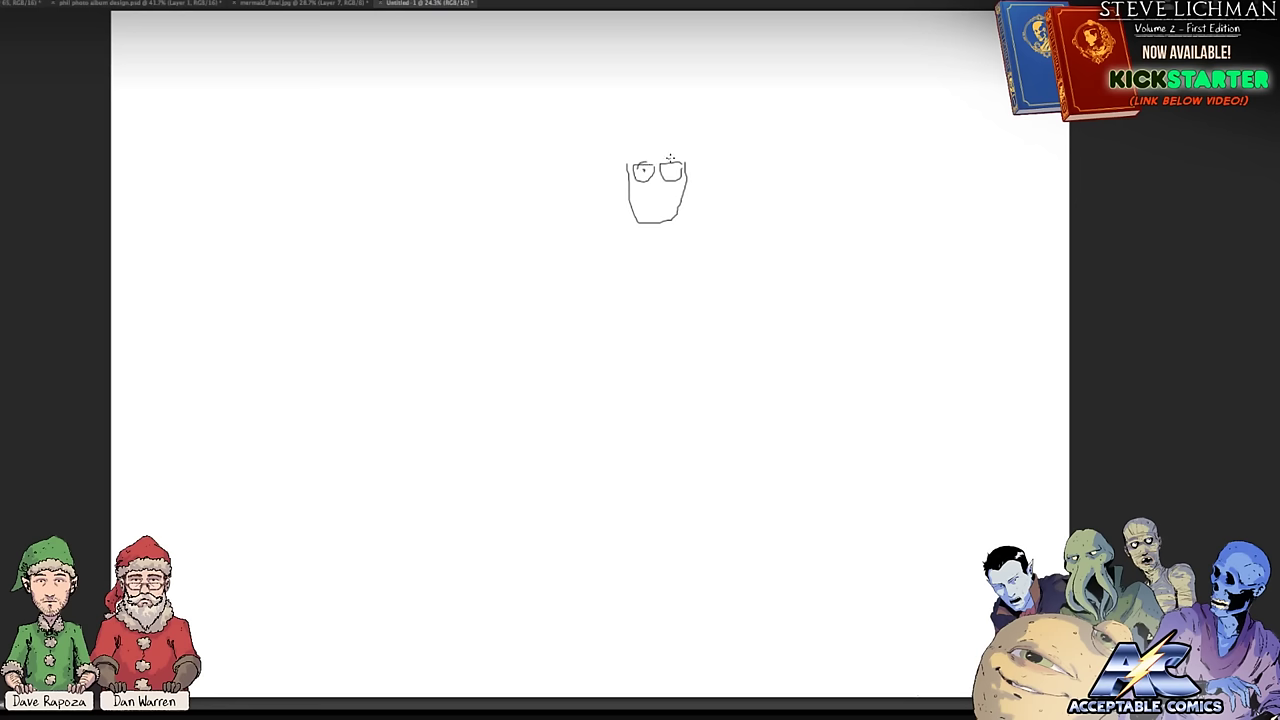
{"action": "left_click", "coordinate": [673, 166]}
{"action": "left_click", "coordinate": [670, 167]}
{"action": "left_click", "coordinate": [667, 171]}
{"action": "left_click", "coordinate": [671, 171]}
Step: Add a small mouth, stubble dots with a chin line, and an ear beside the glasses
{"action": "left_click_drag", "start_coordinate": [654, 189], "coordinate": [664, 186]}
{"action": "left_click", "coordinate": [653, 205]}
{"action": "left_click", "coordinate": [661, 205]}
{"action": "left_click", "coordinate": [658, 207]}
{"action": "left_click", "coordinate": [656, 209]}
{"action": "left_click_drag", "start_coordinate": [648, 202], "coordinate": [664, 202]}
{"action": "mouse_move", "coordinate": [686, 189]}
{"action": "left_mouse_down"}
{"action": "mouse_move", "coordinate": [691, 137]}
{"action": "mouse_move", "coordinate": [676, 133]}
{"action": "mouse_move", "coordinate": [664, 156]}
{"action": "mouse_move", "coordinate": [658, 144]}
{"action": "mouse_move", "coordinate": [682, 156]}
{"action": "mouse_move", "coordinate": [637, 146]}
{"action": "mouse_move", "coordinate": [628, 190]}
{"action": "mouse_move", "coordinate": [618, 166]}
{"action": "mouse_move", "coordinate": [627, 131]}
{"action": "mouse_move", "coordinate": [662, 121]}
{"action": "mouse_move", "coordinate": [680, 151]}
{"action": "left_mouse_up"}
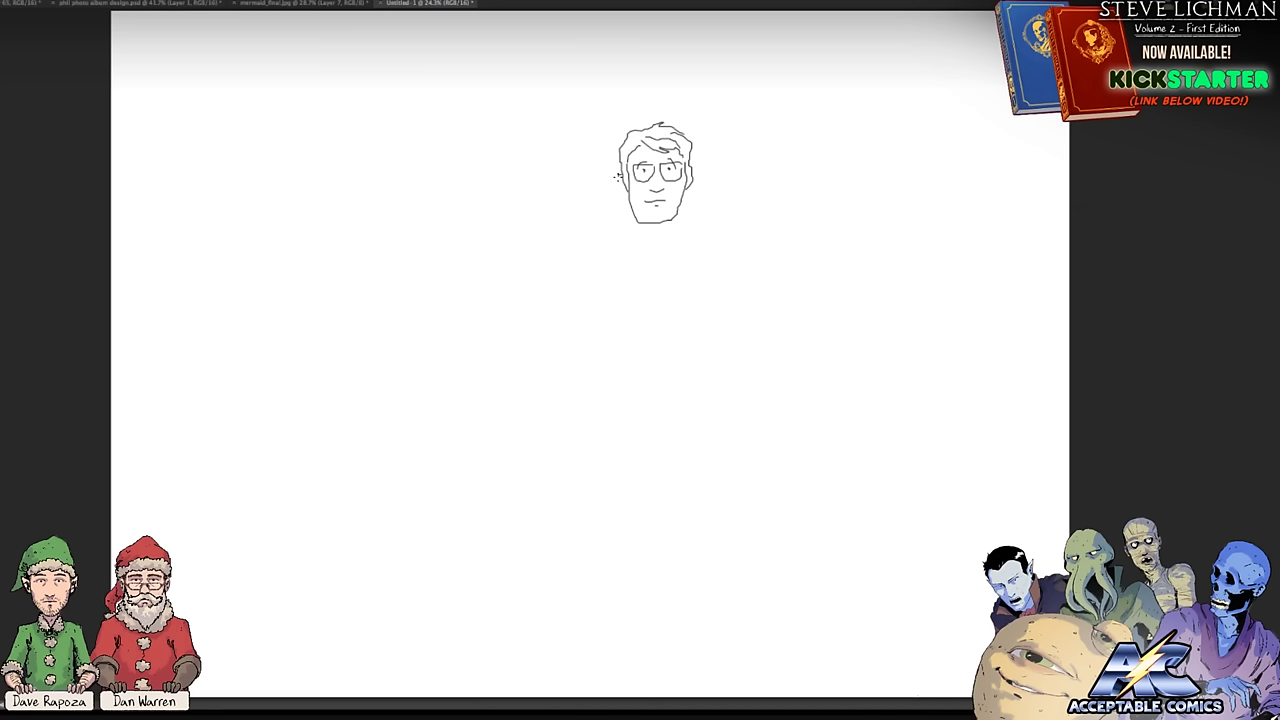
Step: Dab stubble dots on the man's left cheek
{"action": "left_click", "coordinate": [636, 189]}
{"action": "left_click", "coordinate": [640, 188]}
{"action": "left_click", "coordinate": [638, 193]}
{"action": "left_click", "coordinate": [642, 195]}
Step: Draw the neck, the collar edge and the right shoulder below the head
{"action": "mouse_move", "coordinate": [631, 212]}
{"action": "left_mouse_down"}
{"action": "mouse_move", "coordinate": [632, 230]}
{"action": "mouse_move", "coordinate": [668, 231]}
{"action": "left_mouse_up"}
{"action": "mouse_move", "coordinate": [632, 220]}
{"action": "left_mouse_down"}
{"action": "mouse_move", "coordinate": [624, 232]}
{"action": "mouse_move", "coordinate": [650, 254]}
{"action": "mouse_move", "coordinate": [644, 240]}
{"action": "mouse_move", "coordinate": [675, 242]}
{"action": "mouse_move", "coordinate": [650, 252]}
{"action": "mouse_move", "coordinate": [668, 232]}
{"action": "left_mouse_up"}
{"action": "mouse_move", "coordinate": [686, 233]}
{"action": "left_mouse_down"}
{"action": "mouse_move", "coordinate": [713, 249]}
{"action": "mouse_move", "coordinate": [722, 290]}
{"action": "mouse_move", "coordinate": [714, 372]}
{"action": "mouse_move", "coordinate": [698, 376]}
{"action": "mouse_move", "coordinate": [692, 357]}
{"action": "mouse_move", "coordinate": [692, 275]}
{"action": "mouse_move", "coordinate": [690, 356]}
{"action": "mouse_move", "coordinate": [663, 375]}
{"action": "mouse_move", "coordinate": [606, 374]}
{"action": "mouse_move", "coordinate": [615, 268]}
{"action": "left_mouse_up"}
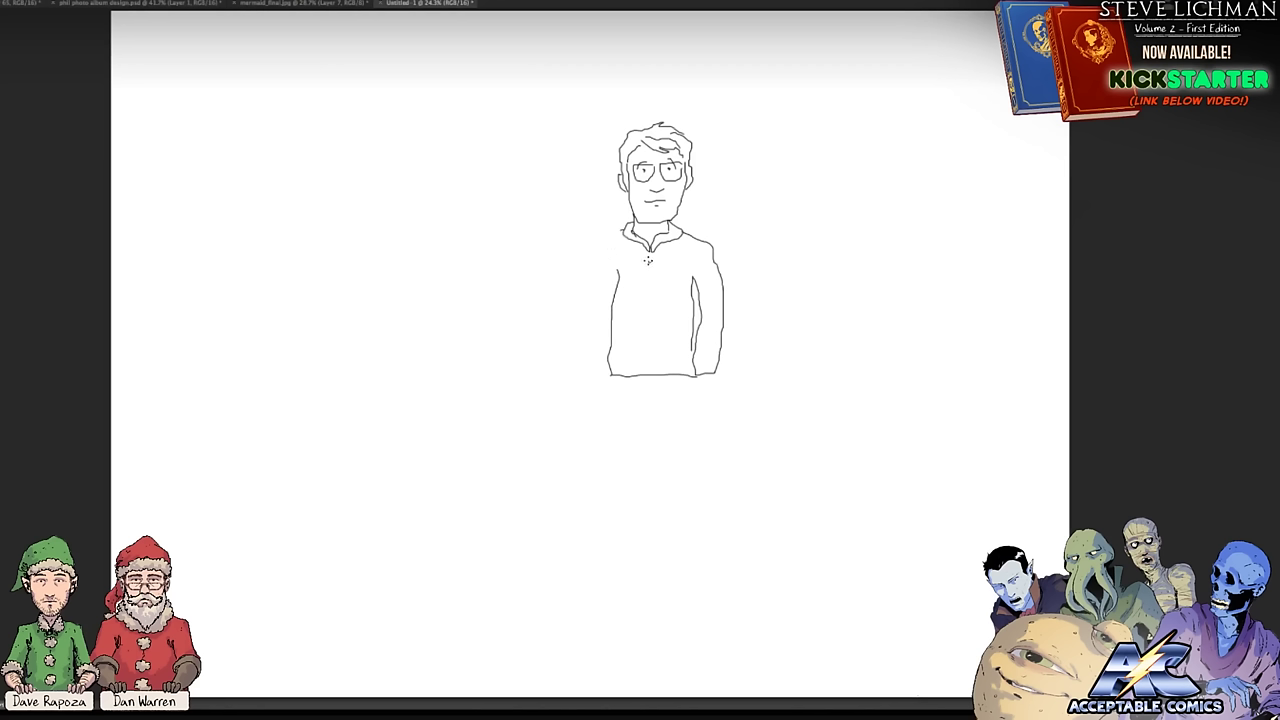
Step: Add three button dots down the shirt and draw the arm and sleeve lines
{"action": "left_click", "coordinate": [649, 281]}
{"action": "left_click", "coordinate": [649, 303]}
{"action": "left_click", "coordinate": [649, 327]}
{"action": "mouse_move", "coordinate": [713, 254]}
{"action": "left_mouse_down"}
{"action": "mouse_move", "coordinate": [693, 287]}
{"action": "mouse_move", "coordinate": [724, 306]}
{"action": "mouse_move", "coordinate": [698, 316]}
{"action": "mouse_move", "coordinate": [720, 323]}
{"action": "mouse_move", "coordinate": [702, 328]}
{"action": "mouse_move", "coordinate": [721, 349]}
{"action": "mouse_move", "coordinate": [703, 347]}
{"action": "mouse_move", "coordinate": [681, 364]}
{"action": "left_mouse_up"}
{"action": "mouse_move", "coordinate": [696, 252]}
{"action": "left_mouse_down"}
{"action": "mouse_move", "coordinate": [715, 296]}
{"action": "mouse_move", "coordinate": [713, 370]}
{"action": "left_mouse_up"}
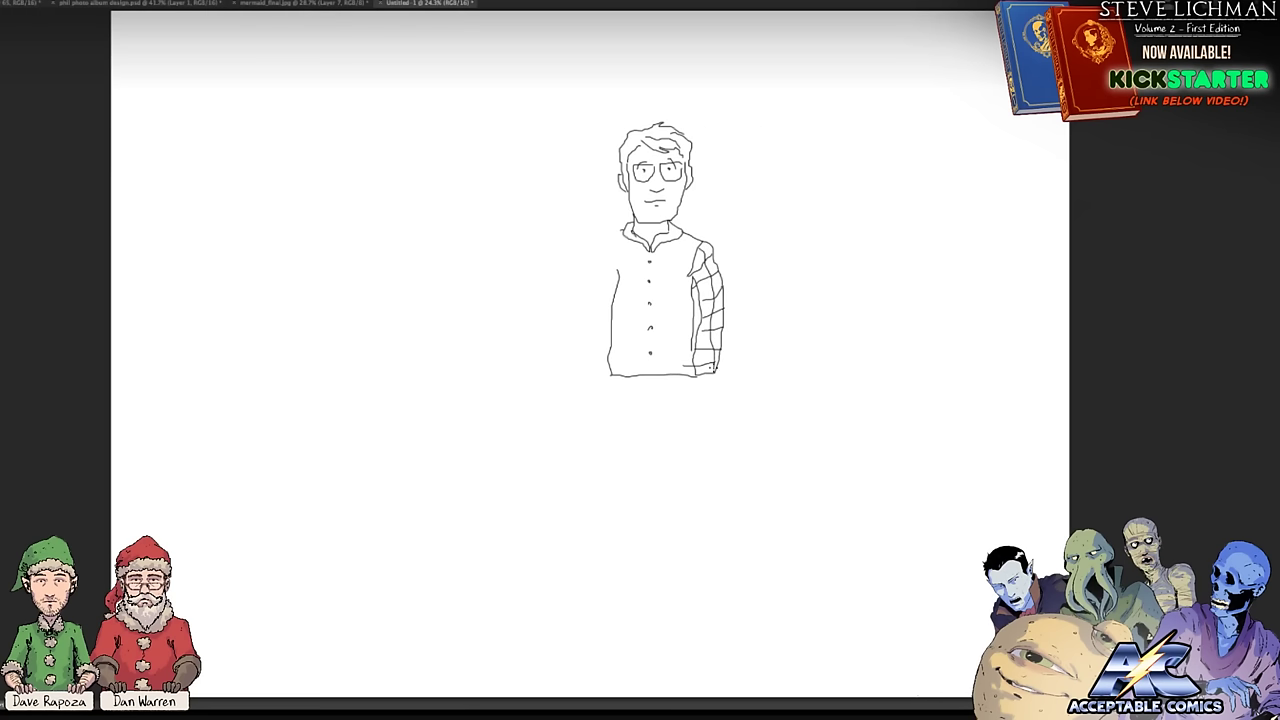
{"action": "left_click_drag", "start_coordinate": [706, 302], "coordinate": [704, 374]}
Step: Cross the shirt with plaid lines, undo a stray mark, and draw a tabletop line below
{"action": "mouse_move", "coordinate": [650, 252]}
{"action": "left_mouse_down"}
{"action": "mouse_move", "coordinate": [696, 247]}
{"action": "mouse_move", "coordinate": [657, 237]}
{"action": "mouse_move", "coordinate": [643, 257]}
{"action": "mouse_move", "coordinate": [610, 254]}
{"action": "left_mouse_up"}
{"action": "mouse_move", "coordinate": [694, 267]}
{"action": "left_mouse_down"}
{"action": "mouse_move", "coordinate": [615, 273]}
{"action": "mouse_move", "coordinate": [617, 285]}
{"action": "mouse_move", "coordinate": [693, 295]}
{"action": "mouse_move", "coordinate": [621, 297]}
{"action": "mouse_move", "coordinate": [616, 313]}
{"action": "mouse_move", "coordinate": [683, 312]}
{"action": "mouse_move", "coordinate": [657, 334]}
{"action": "mouse_move", "coordinate": [608, 338]}
{"action": "mouse_move", "coordinate": [686, 350]}
{"action": "left_mouse_up"}
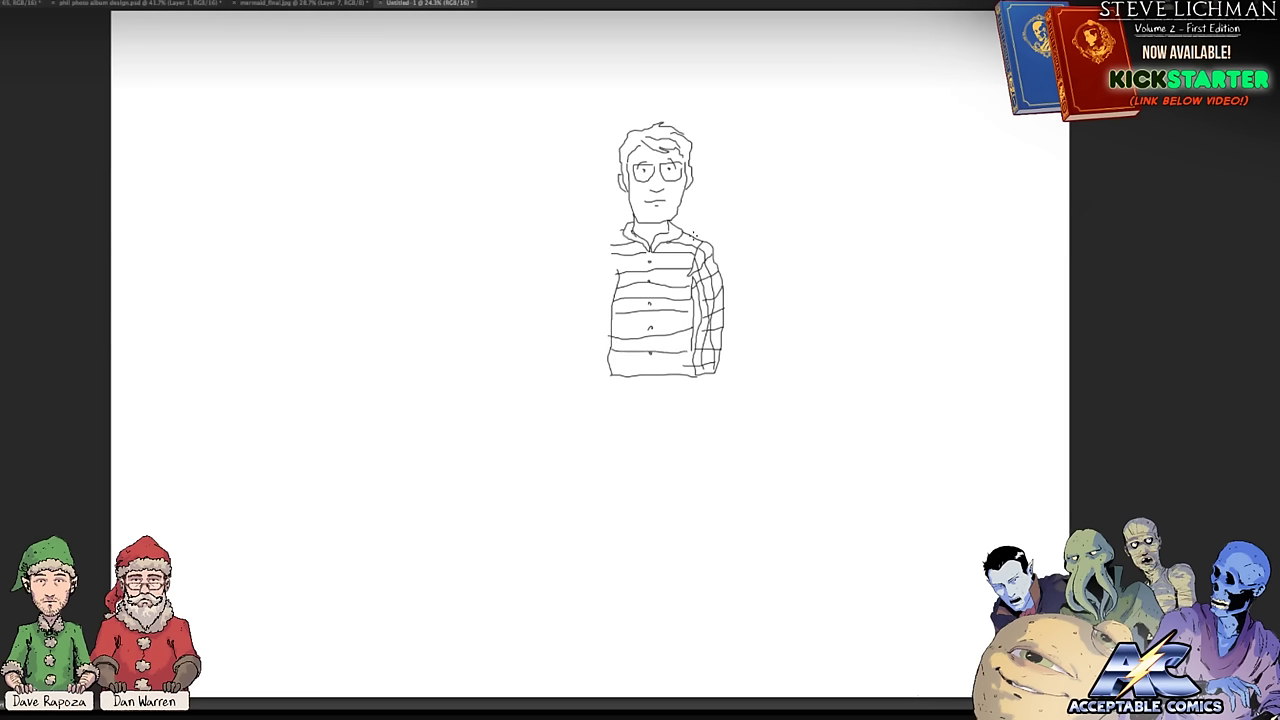
{"action": "left_click_drag", "start_coordinate": [694, 236], "coordinate": [680, 367]}
{"action": "left_click_drag", "start_coordinate": [671, 242], "coordinate": [662, 368]}
{"action": "left_click_drag", "start_coordinate": [656, 248], "coordinate": [651, 370]}
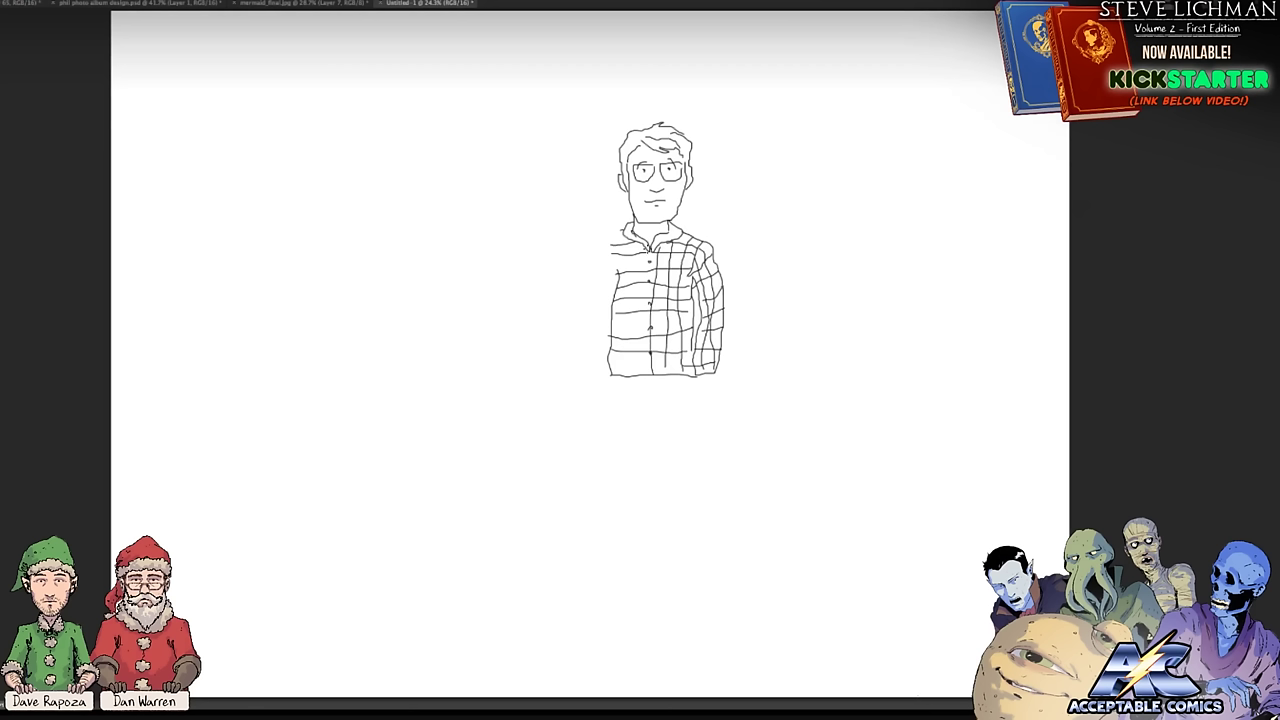
{"action": "left_click_drag", "start_coordinate": [643, 244], "coordinate": [640, 372]}
{"action": "key", "text": "ctrl+z"}
{"action": "left_click_drag", "start_coordinate": [628, 233], "coordinate": [614, 274]}
{"action": "mouse_move", "coordinate": [352, 397]}
{"action": "left_mouse_down"}
{"action": "mouse_move", "coordinate": [633, 405]}
{"action": "mouse_move", "coordinate": [602, 414]}
{"action": "mouse_move", "coordinate": [582, 472]}
{"action": "mouse_move", "coordinate": [586, 577]}
{"action": "mouse_move", "coordinate": [561, 548]}
{"action": "mouse_move", "coordinate": [563, 426]}
{"action": "mouse_move", "coordinate": [552, 417]}
{"action": "mouse_move", "coordinate": [295, 403]}
{"action": "mouse_move", "coordinate": [309, 417]}
{"action": "left_mouse_up"}
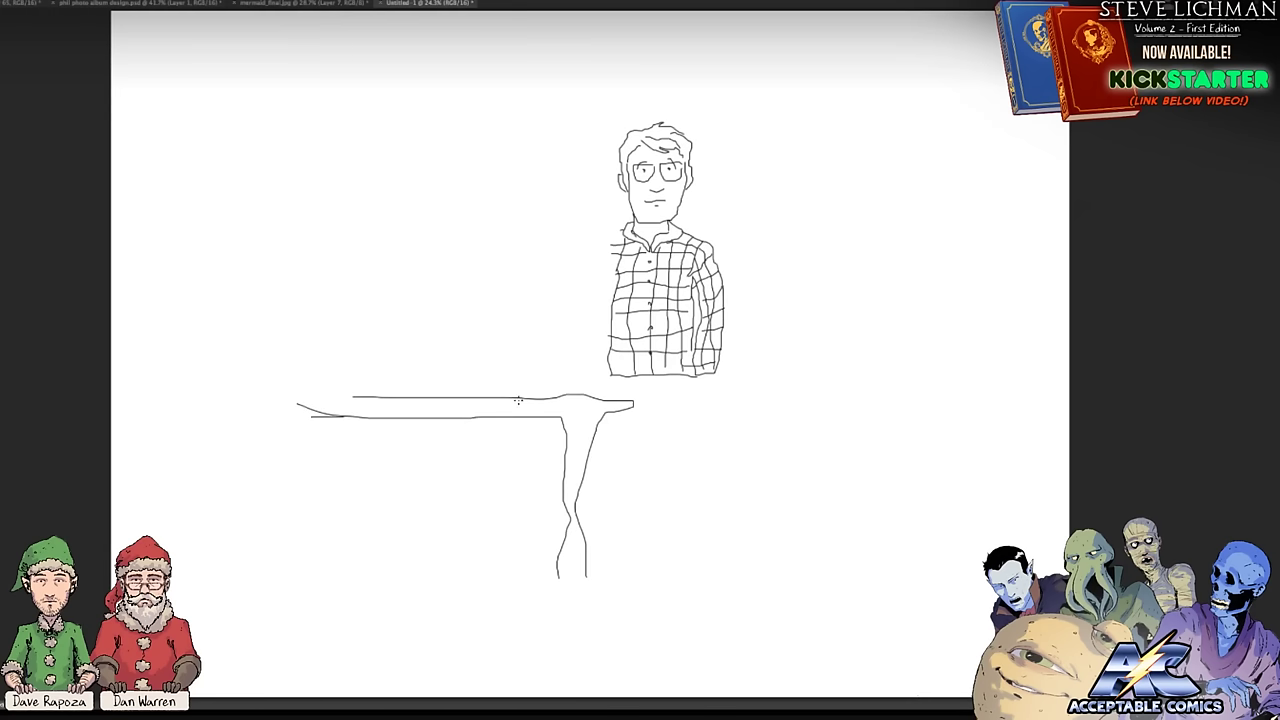
Step: Add a short stroke beside the walking figure's shirt
{"action": "mouse_move", "coordinate": [582, 388]}
{"action": "left_mouse_down"}
{"action": "mouse_move", "coordinate": [562, 344]}
{"action": "mouse_move", "coordinate": [539, 392]}
{"action": "mouse_move", "coordinate": [512, 385]}
{"action": "mouse_move", "coordinate": [482, 346]}
{"action": "mouse_move", "coordinate": [487, 319]}
{"action": "left_mouse_up"}
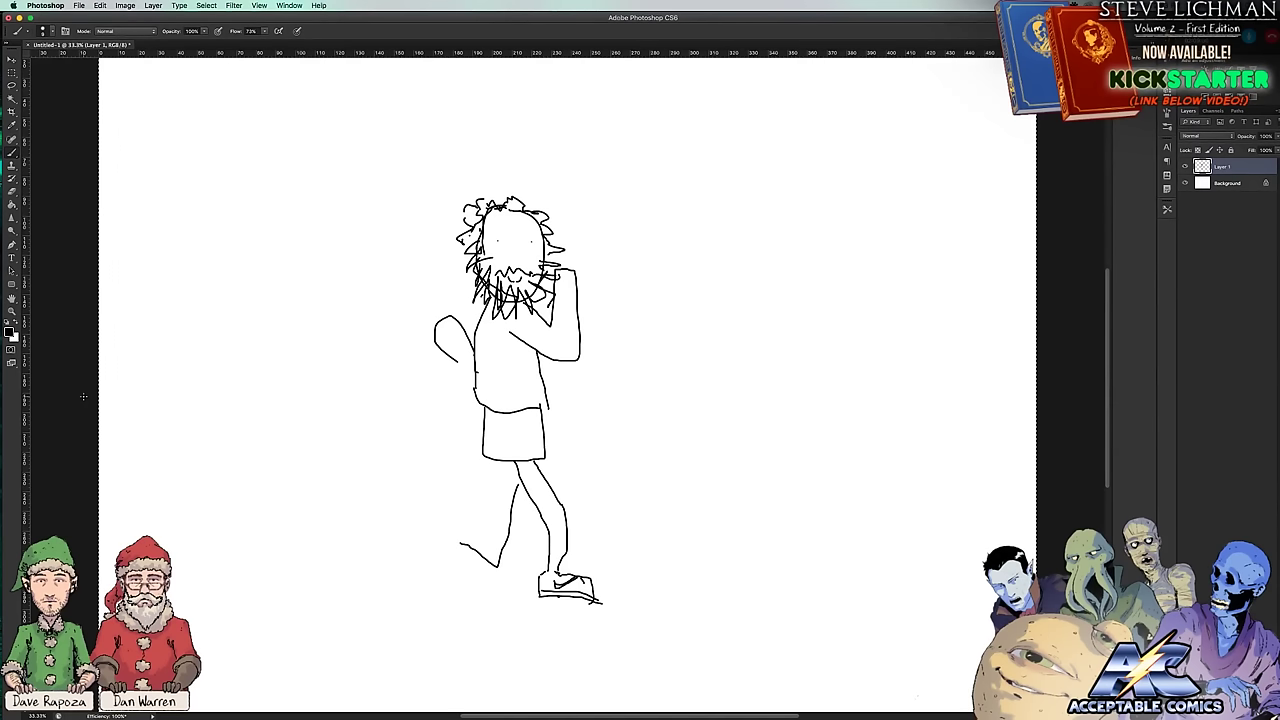
Step: Select the entire canvas and delete the walking figure drawing
{"action": "key", "text": "super+a"}
{"action": "key", "text": "Delete"}
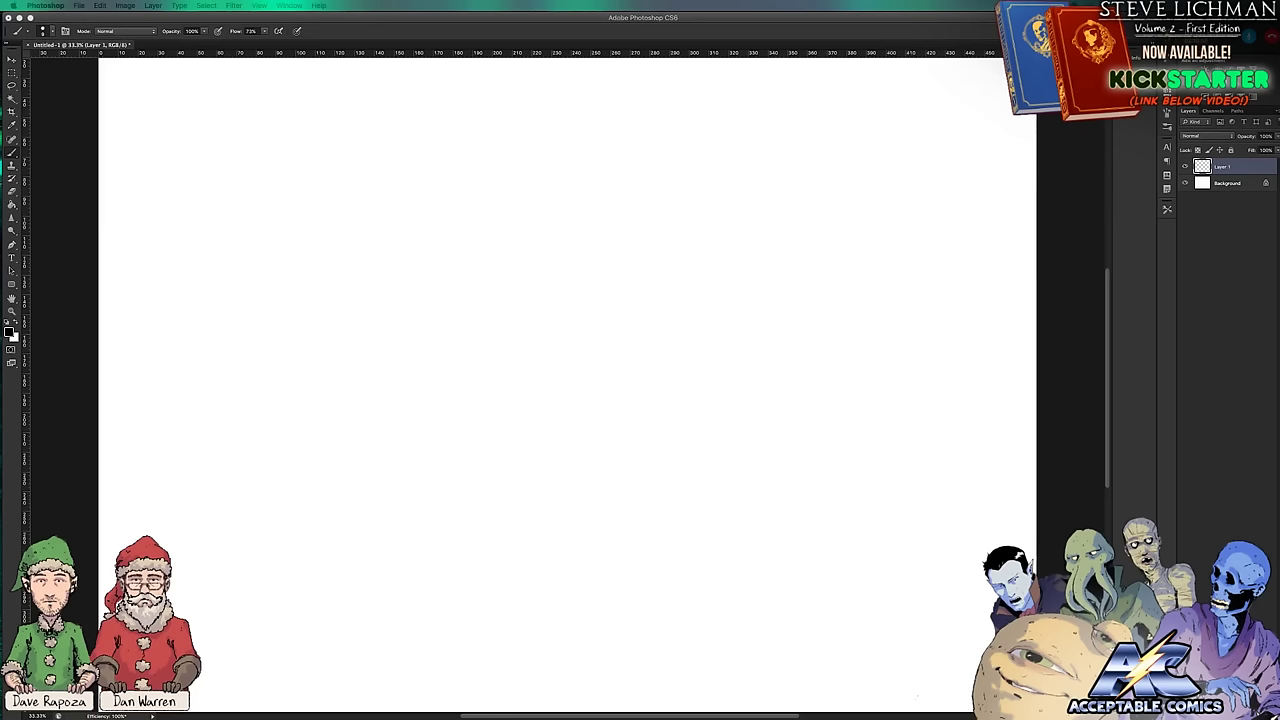
Step: Select the whole canvas and sketch an oval with a curve inside it
{"action": "key", "text": "super+a"}
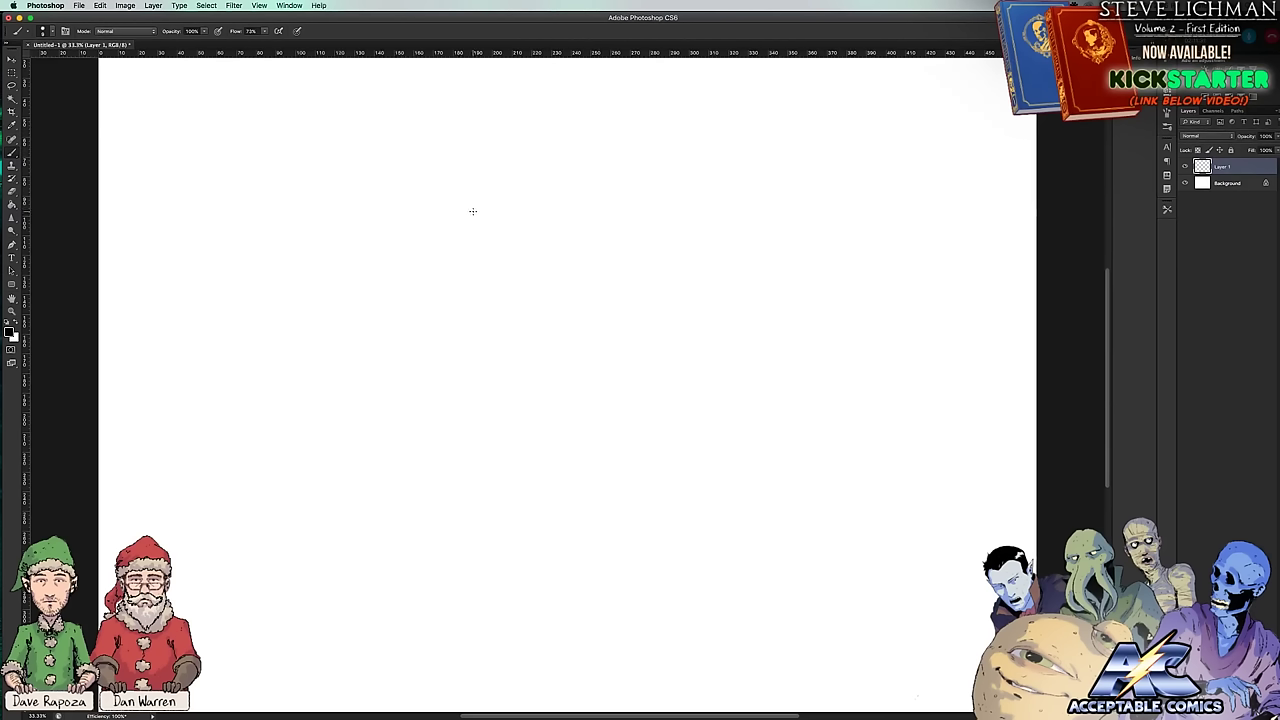
{"action": "mouse_move", "coordinate": [473, 211]}
{"action": "left_mouse_down"}
{"action": "mouse_move", "coordinate": [484, 254]}
{"action": "mouse_move", "coordinate": [510, 238]}
{"action": "mouse_move", "coordinate": [486, 195]}
{"action": "mouse_move", "coordinate": [514, 195]}
{"action": "mouse_move", "coordinate": [526, 224]}
{"action": "mouse_move", "coordinate": [504, 265]}
{"action": "mouse_move", "coordinate": [470, 258]}
{"action": "mouse_move", "coordinate": [460, 238]}
{"action": "mouse_move", "coordinate": [463, 204]}
{"action": "mouse_move", "coordinate": [487, 191]}
{"action": "left_mouse_up"}
Step: Turn the curve into a spiral and draw an egg-shaped face with eyes, nose and mouth
{"action": "mouse_move", "coordinate": [513, 240]}
{"action": "left_mouse_down"}
{"action": "mouse_move", "coordinate": [504, 223]}
{"action": "mouse_move", "coordinate": [485, 242]}
{"action": "mouse_move", "coordinate": [505, 241]}
{"action": "mouse_move", "coordinate": [497, 232]}
{"action": "left_mouse_up"}
{"action": "mouse_move", "coordinate": [682, 206]}
{"action": "left_mouse_down"}
{"action": "mouse_move", "coordinate": [664, 205]}
{"action": "mouse_move", "coordinate": [652, 246]}
{"action": "mouse_move", "coordinate": [676, 266]}
{"action": "mouse_move", "coordinate": [699, 254]}
{"action": "mouse_move", "coordinate": [695, 218]}
{"action": "mouse_move", "coordinate": [666, 207]}
{"action": "left_mouse_up"}
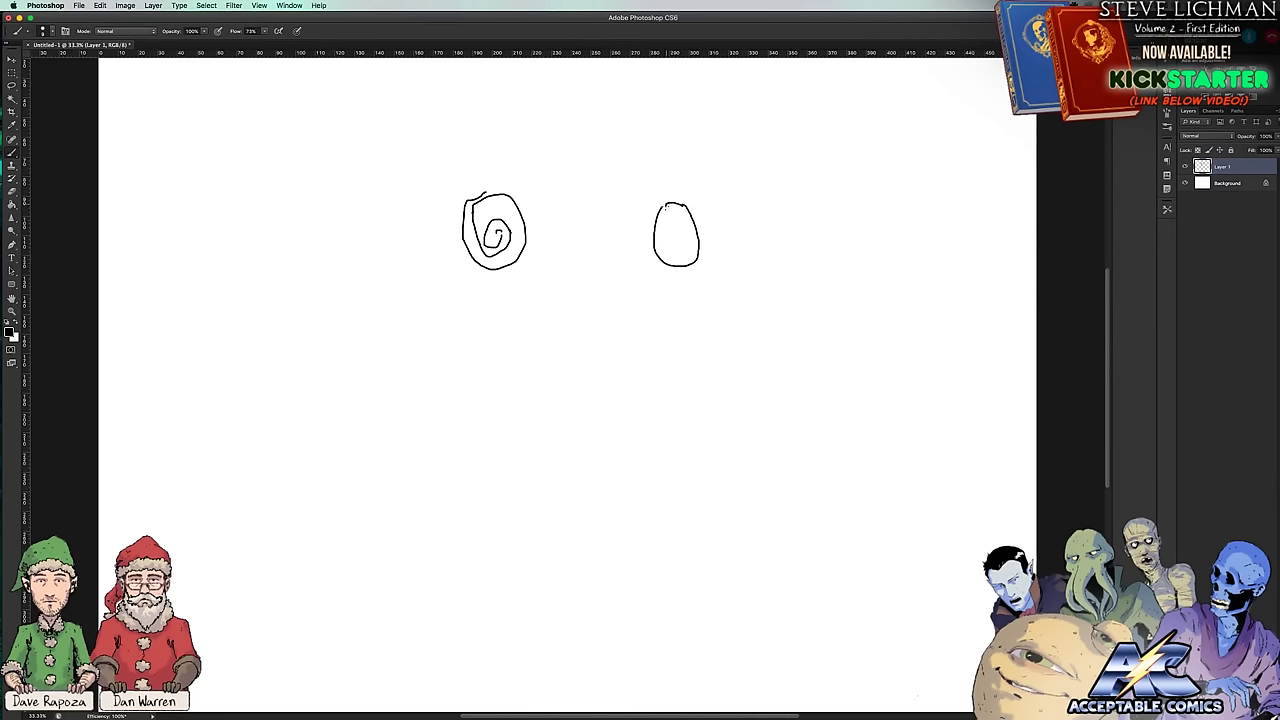
{"action": "left_click", "coordinate": [668, 228]}
{"action": "left_click_drag", "start_coordinate": [681, 228], "coordinate": [689, 228]}
{"action": "left_click_drag", "start_coordinate": [662, 231], "coordinate": [667, 232]}
{"action": "left_click_drag", "start_coordinate": [684, 229], "coordinate": [680, 234]}
{"action": "left_click_drag", "start_coordinate": [676, 239], "coordinate": [678, 246]}
{"action": "left_click_drag", "start_coordinate": [673, 252], "coordinate": [687, 251]}
Step: Add spiky hair, chin and neck, the shoulder, torso and a collar mark
{"action": "mouse_move", "coordinate": [657, 216]}
{"action": "left_mouse_down"}
{"action": "mouse_move", "coordinate": [674, 198]}
{"action": "mouse_move", "coordinate": [691, 214]}
{"action": "left_mouse_up"}
{"action": "left_click_drag", "start_coordinate": [665, 230], "coordinate": [679, 232]}
{"action": "mouse_move", "coordinate": [661, 265]}
{"action": "left_mouse_down"}
{"action": "mouse_move", "coordinate": [696, 268]}
{"action": "mouse_move", "coordinate": [692, 258]}
{"action": "mouse_move", "coordinate": [648, 276]}
{"action": "left_mouse_up"}
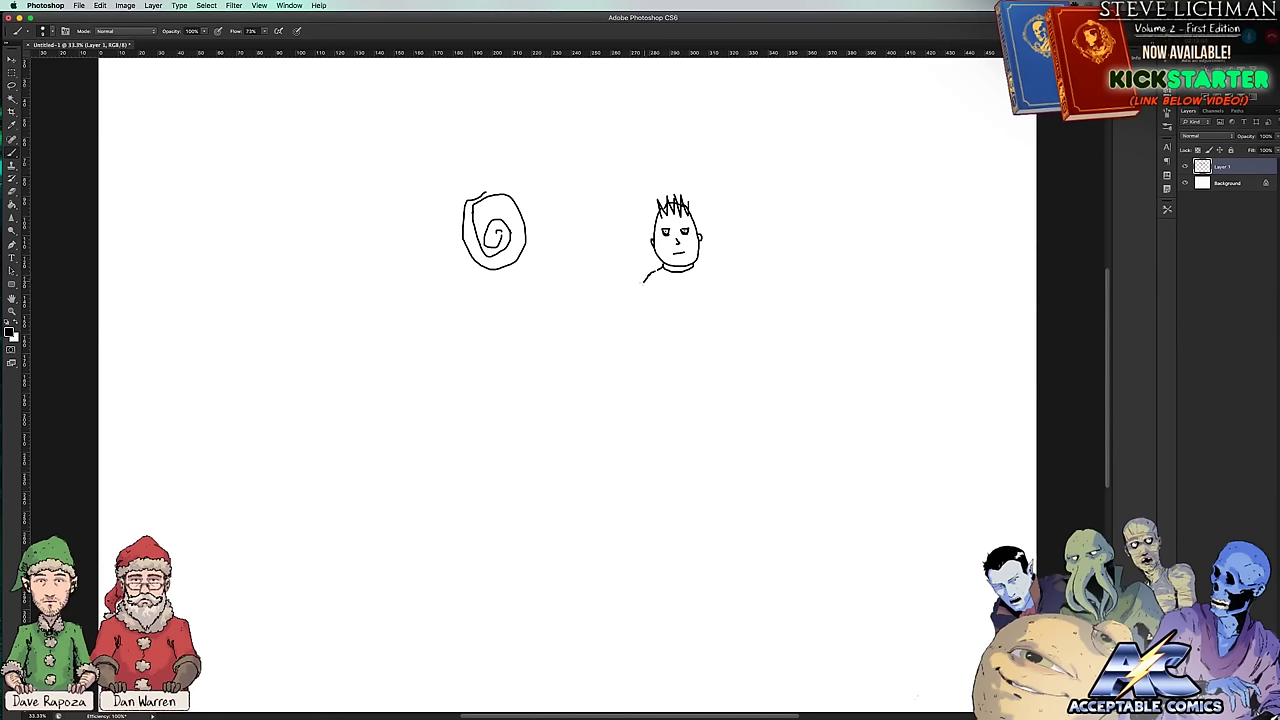
{"action": "left_click_drag", "start_coordinate": [634, 287], "coordinate": [602, 283]}
{"action": "mouse_move", "coordinate": [650, 296]}
{"action": "left_mouse_down"}
{"action": "mouse_move", "coordinate": [658, 328]}
{"action": "mouse_move", "coordinate": [700, 340]}
{"action": "mouse_move", "coordinate": [694, 291]}
{"action": "mouse_move", "coordinate": [717, 288]}
{"action": "mouse_move", "coordinate": [696, 268]}
{"action": "left_mouse_up"}
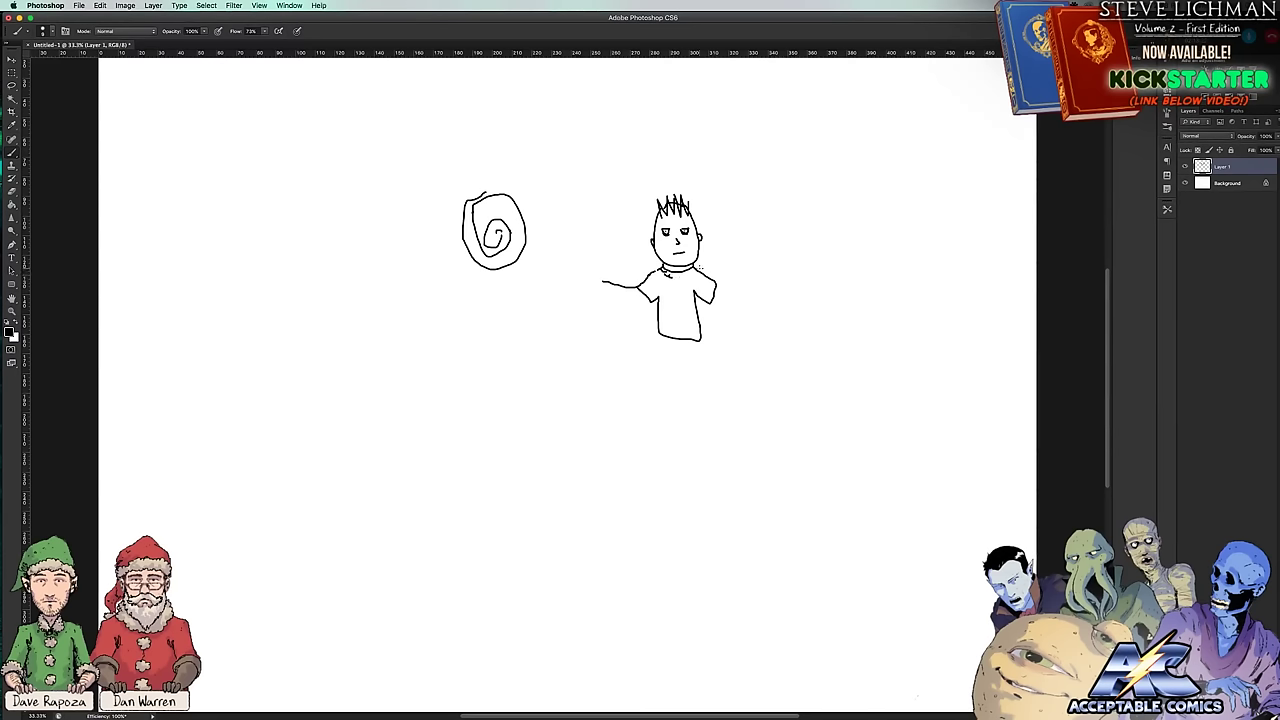
{"action": "mouse_move", "coordinate": [687, 269]}
{"action": "left_mouse_down"}
{"action": "mouse_move", "coordinate": [700, 277]}
{"action": "mouse_move", "coordinate": [681, 294]}
{"action": "mouse_move", "coordinate": [682, 274]}
{"action": "left_mouse_up"}
{"action": "mouse_move", "coordinate": [661, 204]}
{"action": "left_mouse_down"}
{"action": "mouse_move", "coordinate": [650, 256]}
{"action": "mouse_move", "coordinate": [655, 220]}
{"action": "left_mouse_up"}
Step: Add right-side hair strands, a chest line, an arm with curled hand, then select all and cut
{"action": "left_click_drag", "start_coordinate": [684, 205], "coordinate": [714, 270]}
{"action": "left_click_drag", "start_coordinate": [686, 206], "coordinate": [706, 256]}
{"action": "left_click_drag", "start_coordinate": [688, 208], "coordinate": [714, 274]}
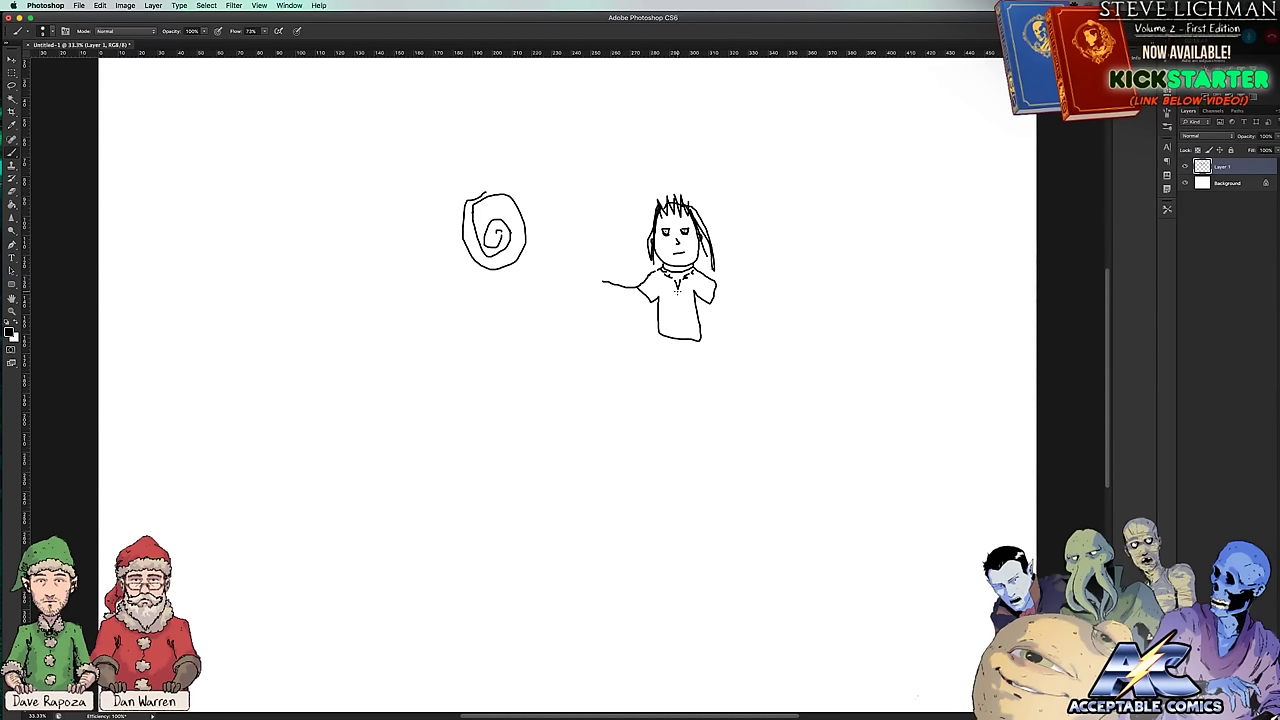
{"action": "left_click_drag", "start_coordinate": [679, 286], "coordinate": [678, 312]}
{"action": "mouse_move", "coordinate": [652, 304]}
{"action": "left_mouse_down"}
{"action": "mouse_move", "coordinate": [597, 295]}
{"action": "mouse_move", "coordinate": [620, 299]}
{"action": "left_mouse_up"}
{"action": "mouse_move", "coordinate": [600, 283]}
{"action": "left_mouse_down"}
{"action": "mouse_move", "coordinate": [588, 268]}
{"action": "mouse_move", "coordinate": [580, 298]}
{"action": "mouse_move", "coordinate": [598, 284]}
{"action": "left_mouse_up"}
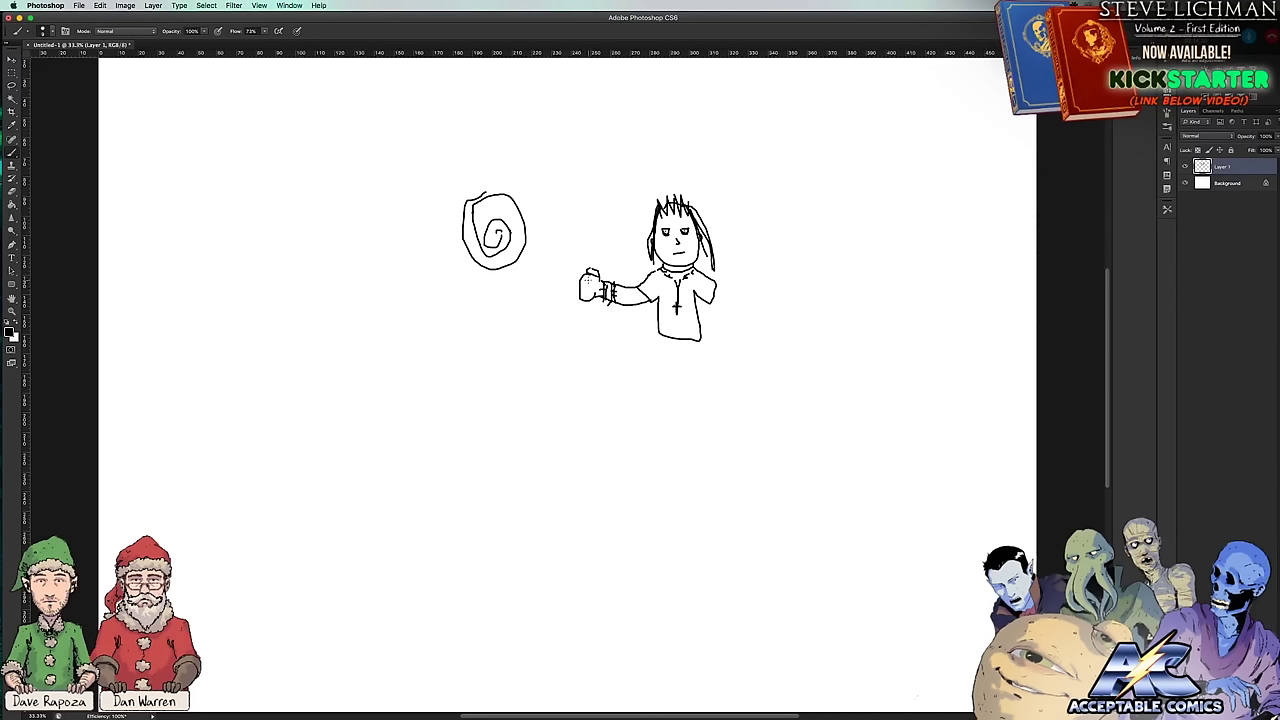
{"action": "left_click_drag", "start_coordinate": [706, 291], "coordinate": [714, 298]}
{"action": "key", "text": "super+a"}
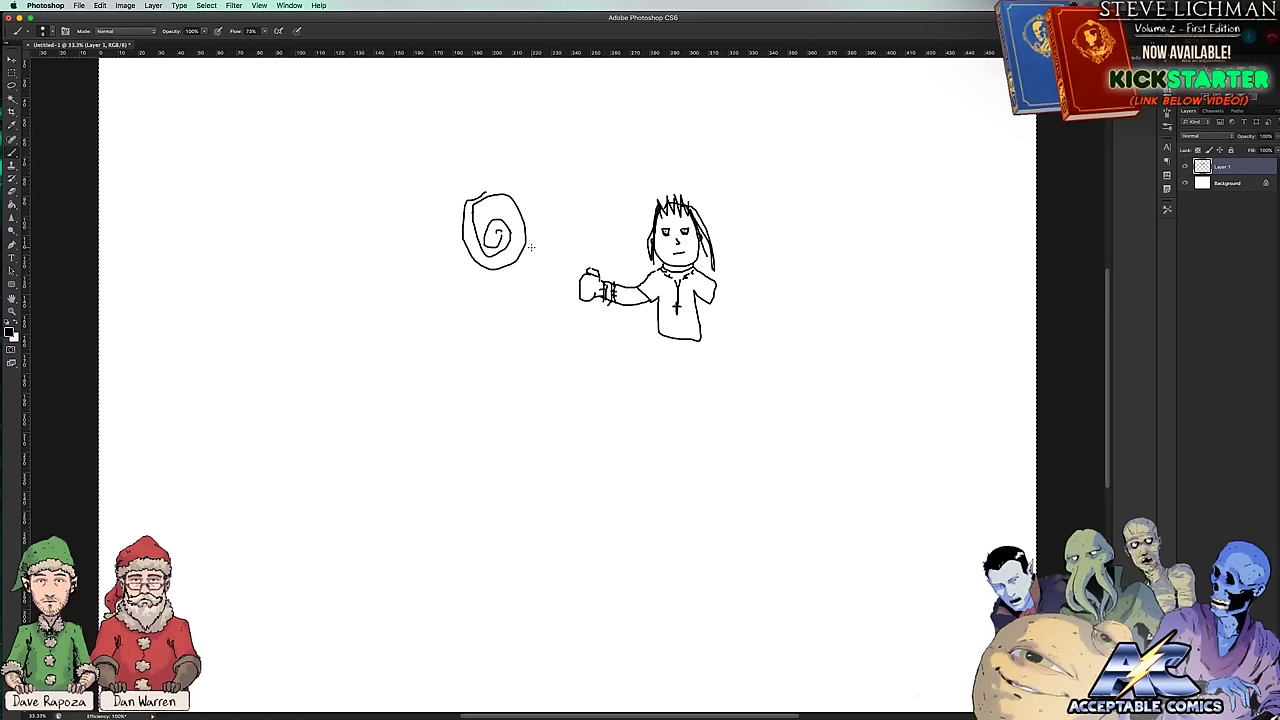
{"action": "key", "text": "super+x"}
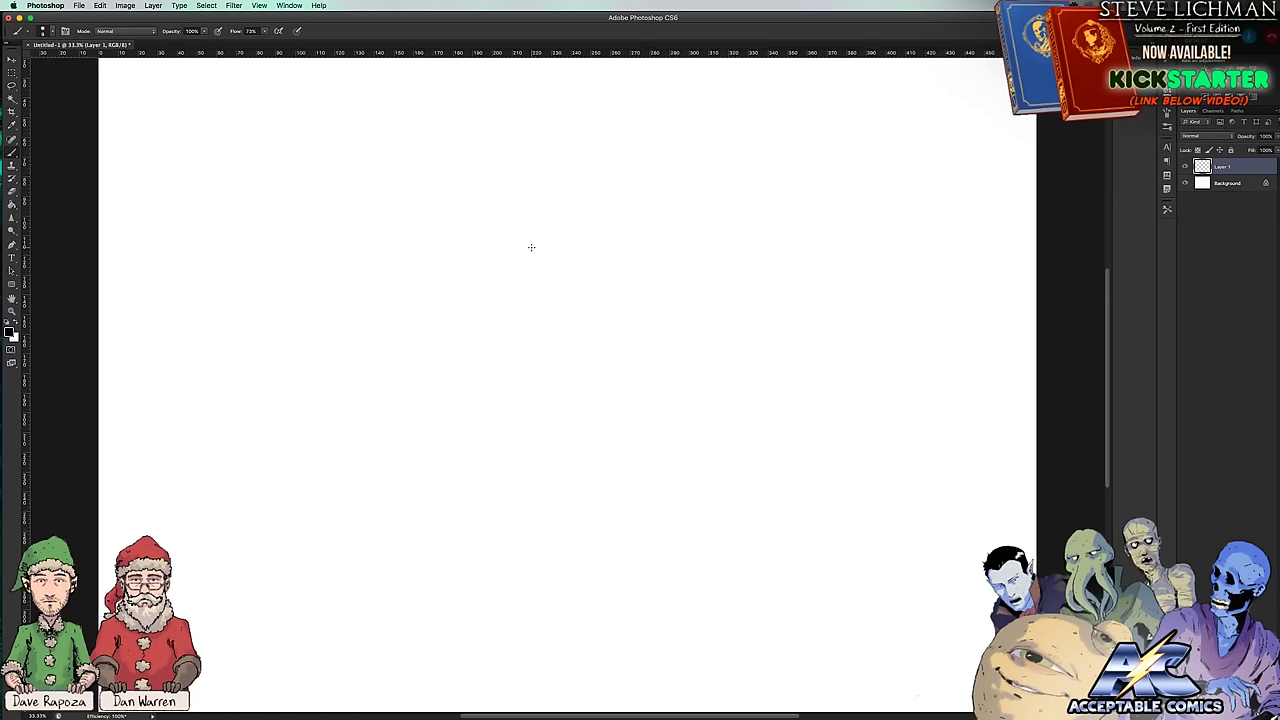
Step: Zoom to 50% and draw a U-shaped face with eyes, a brow, a pupil and a mouth
{"action": "key", "text": "super+equal"}
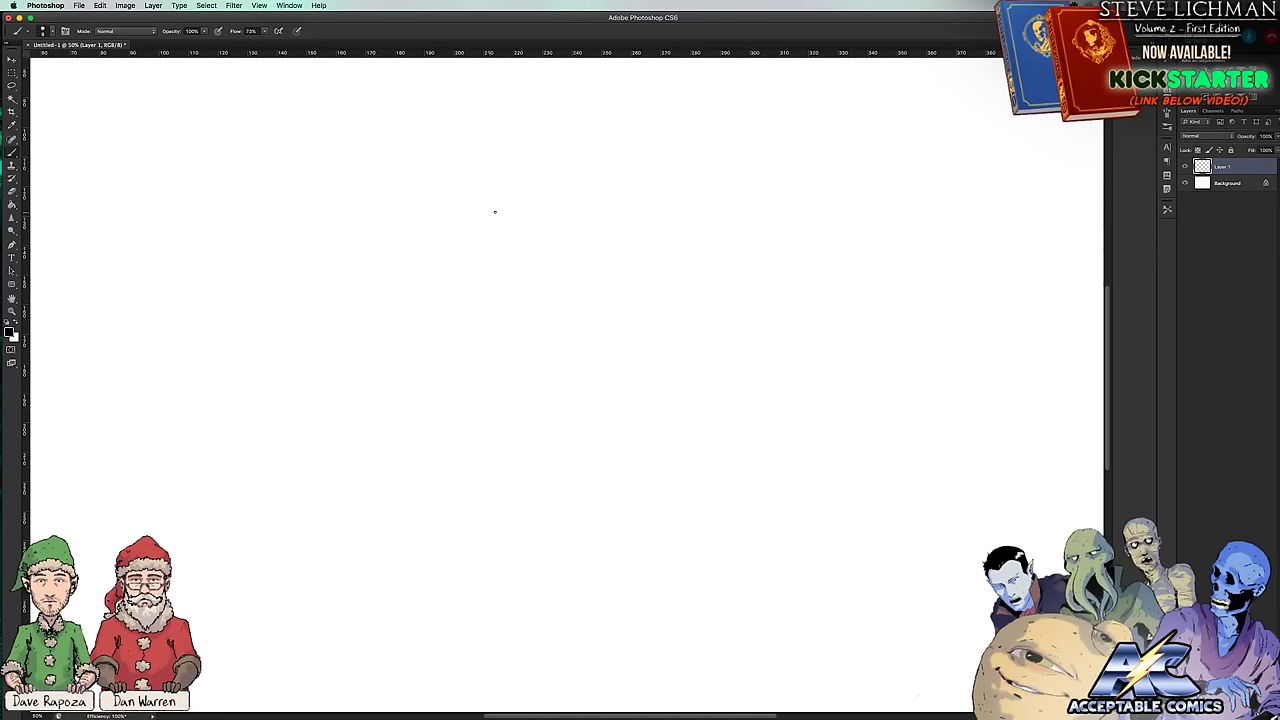
{"action": "mouse_move", "coordinate": [490, 214]}
{"action": "left_mouse_down"}
{"action": "mouse_move", "coordinate": [520, 312]}
{"action": "mouse_move", "coordinate": [570, 333]}
{"action": "mouse_move", "coordinate": [621, 294]}
{"action": "mouse_move", "coordinate": [634, 202]}
{"action": "left_mouse_up"}
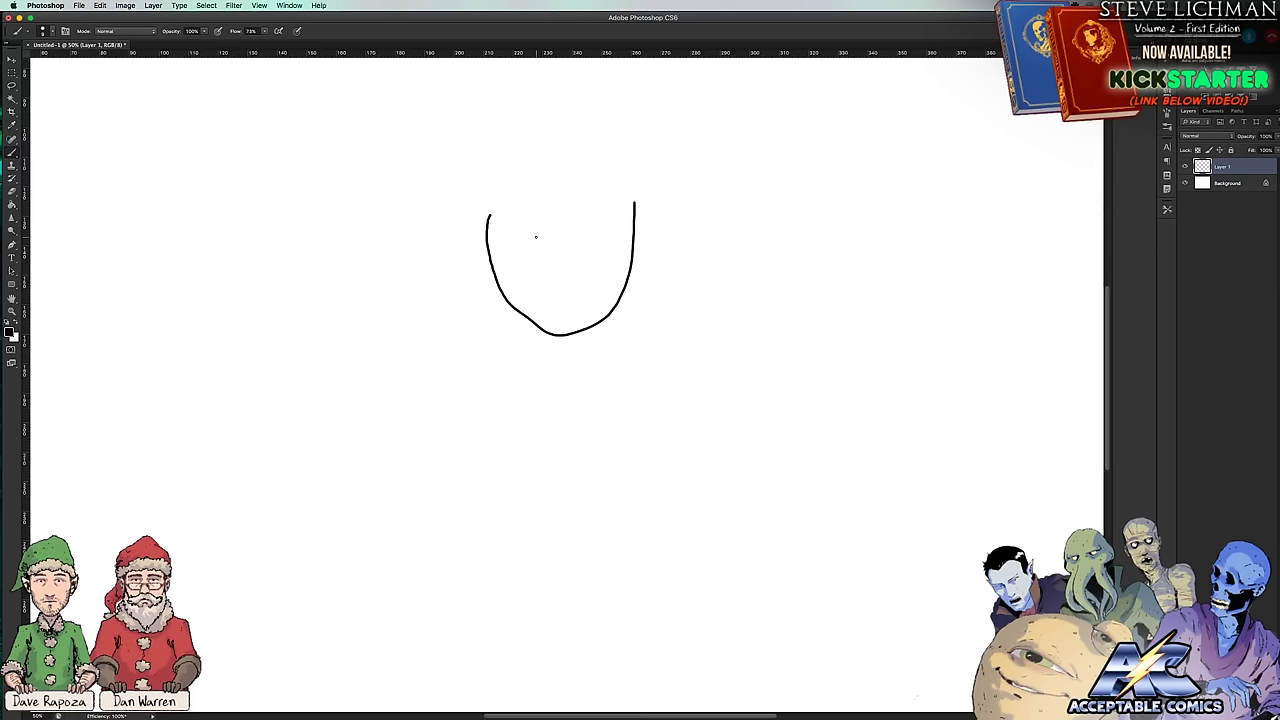
{"action": "left_click_drag", "start_coordinate": [535, 236], "coordinate": [500, 229]}
{"action": "mouse_move", "coordinate": [583, 233]}
{"action": "left_mouse_down"}
{"action": "mouse_move", "coordinate": [625, 228]}
{"action": "mouse_move", "coordinate": [600, 211]}
{"action": "mouse_move", "coordinate": [641, 203]}
{"action": "left_mouse_up"}
{"action": "mouse_move", "coordinate": [548, 228]}
{"action": "left_mouse_down"}
{"action": "mouse_move", "coordinate": [501, 213]}
{"action": "mouse_move", "coordinate": [503, 256]}
{"action": "mouse_move", "coordinate": [520, 271]}
{"action": "mouse_move", "coordinate": [537, 236]}
{"action": "mouse_move", "coordinate": [591, 274]}
{"action": "mouse_move", "coordinate": [608, 266]}
{"action": "mouse_move", "coordinate": [618, 230]}
{"action": "left_mouse_up"}
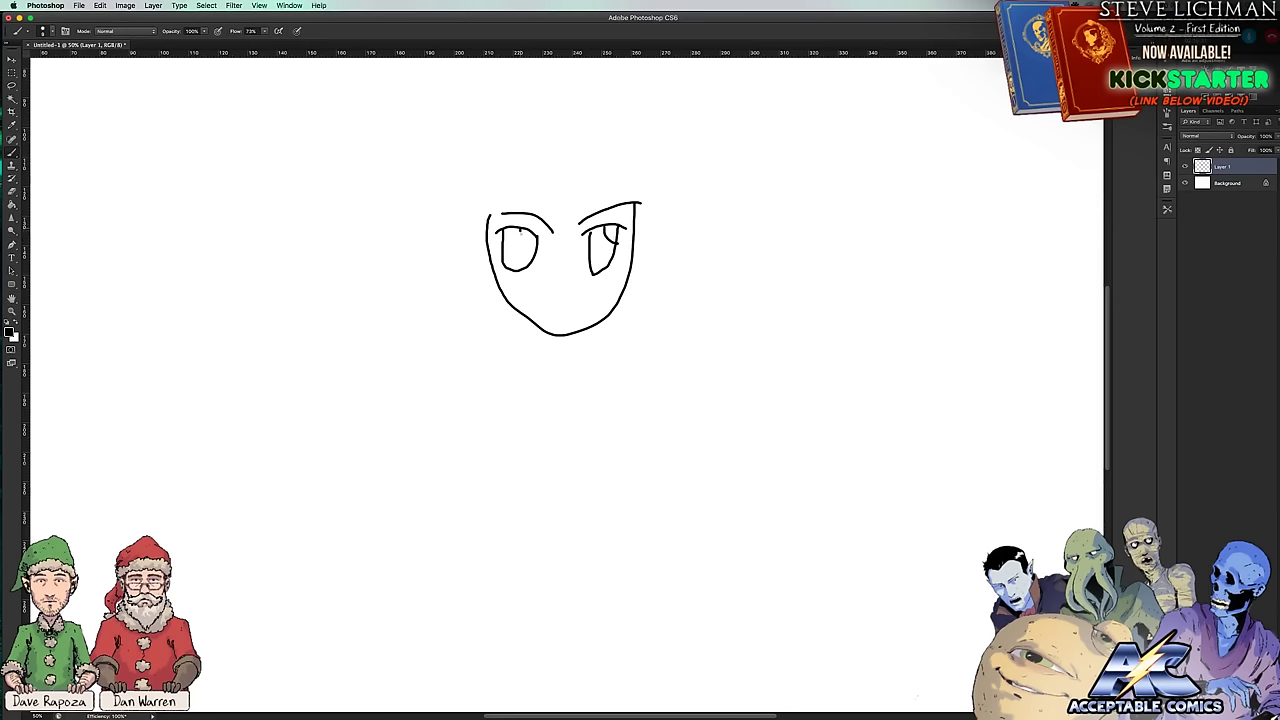
{"action": "left_click_drag", "start_coordinate": [520, 230], "coordinate": [533, 251]}
{"action": "left_click_drag", "start_coordinate": [557, 309], "coordinate": [573, 310]}
Step: Draw two long hair strands down each side of the face and a short forehead strand
{"action": "mouse_move", "coordinate": [526, 175]}
{"action": "left_mouse_down"}
{"action": "mouse_move", "coordinate": [604, 219]}
{"action": "mouse_move", "coordinate": [695, 299]}
{"action": "mouse_move", "coordinate": [682, 487]}
{"action": "left_mouse_up"}
{"action": "mouse_move", "coordinate": [504, 153]}
{"action": "left_mouse_down"}
{"action": "mouse_move", "coordinate": [591, 187]}
{"action": "mouse_move", "coordinate": [730, 339]}
{"action": "mouse_move", "coordinate": [720, 527]}
{"action": "left_mouse_up"}
{"action": "mouse_move", "coordinate": [561, 150]}
{"action": "left_mouse_down"}
{"action": "mouse_move", "coordinate": [458, 216]}
{"action": "mouse_move", "coordinate": [411, 515]}
{"action": "left_mouse_up"}
{"action": "mouse_move", "coordinate": [536, 152]}
{"action": "left_mouse_down"}
{"action": "mouse_move", "coordinate": [468, 203]}
{"action": "mouse_move", "coordinate": [420, 298]}
{"action": "mouse_move", "coordinate": [417, 438]}
{"action": "mouse_move", "coordinate": [443, 576]}
{"action": "left_mouse_up"}
{"action": "left_click_drag", "start_coordinate": [547, 170], "coordinate": [548, 228]}
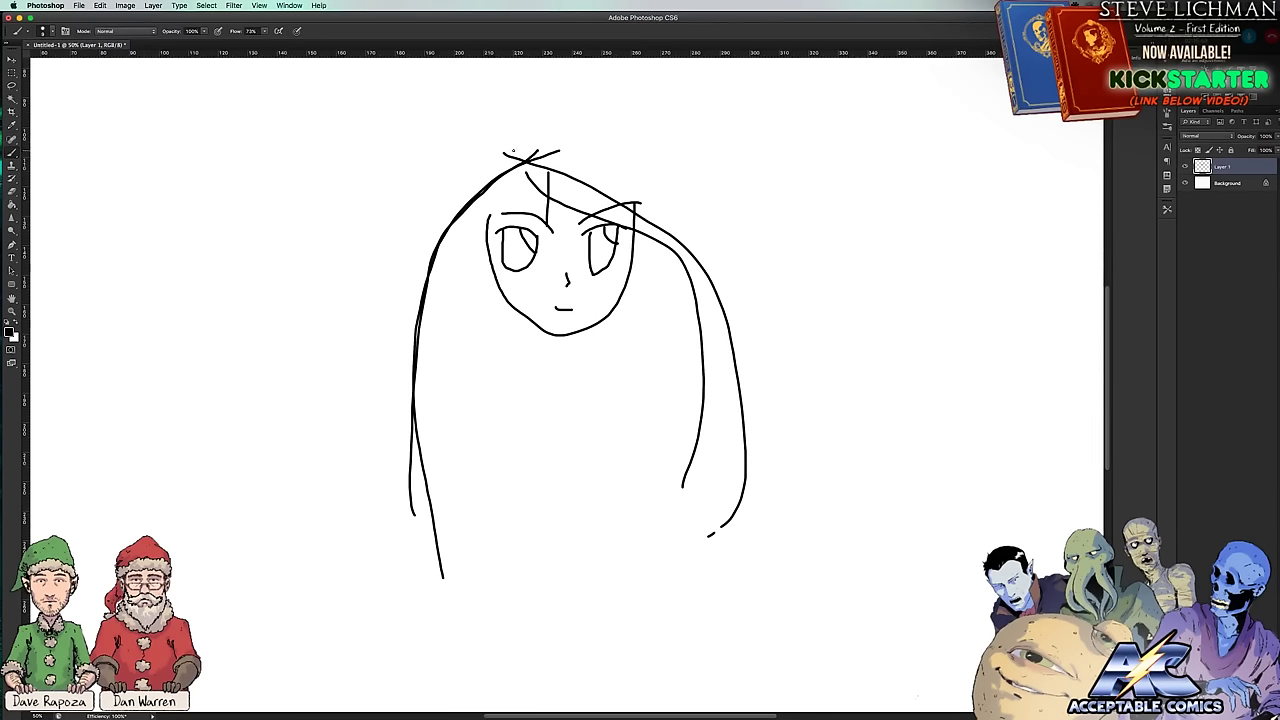
Step: Add round buns on the top left and right, a curl in the left bun, and a forehead hairline
{"action": "mouse_move", "coordinate": [513, 152]}
{"action": "left_mouse_down"}
{"action": "mouse_move", "coordinate": [505, 111]}
{"action": "mouse_move", "coordinate": [475, 108]}
{"action": "mouse_move", "coordinate": [440, 139]}
{"action": "mouse_move", "coordinate": [434, 182]}
{"action": "mouse_move", "coordinate": [479, 207]}
{"action": "mouse_move", "coordinate": [511, 182]}
{"action": "left_mouse_up"}
{"action": "mouse_move", "coordinate": [614, 166]}
{"action": "left_mouse_down"}
{"action": "mouse_move", "coordinate": [640, 109]}
{"action": "mouse_move", "coordinate": [660, 116]}
{"action": "mouse_move", "coordinate": [668, 187]}
{"action": "mouse_move", "coordinate": [627, 177]}
{"action": "mouse_move", "coordinate": [610, 151]}
{"action": "mouse_move", "coordinate": [636, 124]}
{"action": "mouse_move", "coordinate": [676, 207]}
{"action": "left_mouse_up"}
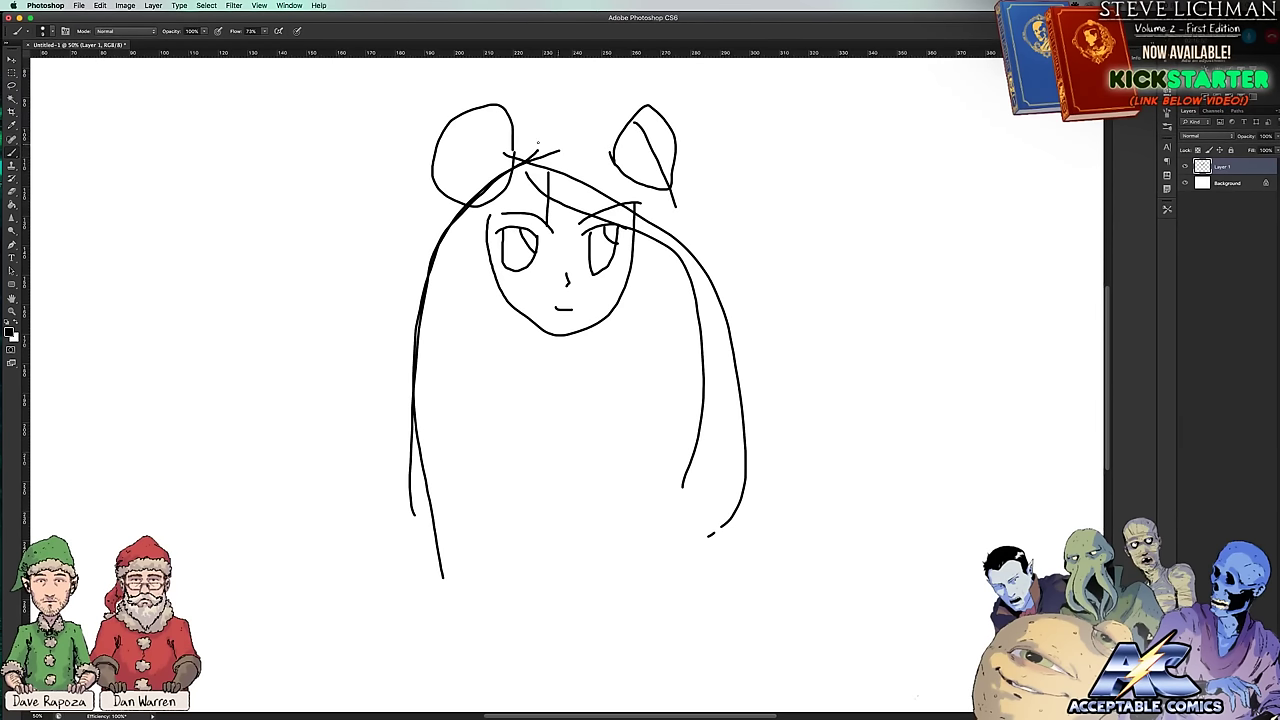
{"action": "mouse_move", "coordinate": [492, 119]}
{"action": "left_mouse_down"}
{"action": "mouse_move", "coordinate": [440, 198]}
{"action": "mouse_move", "coordinate": [456, 162]}
{"action": "mouse_move", "coordinate": [532, 160]}
{"action": "mouse_move", "coordinate": [563, 182]}
{"action": "mouse_move", "coordinate": [556, 205]}
{"action": "mouse_move", "coordinate": [564, 180]}
{"action": "mouse_move", "coordinate": [546, 178]}
{"action": "mouse_move", "coordinate": [556, 209]}
{"action": "left_mouse_up"}
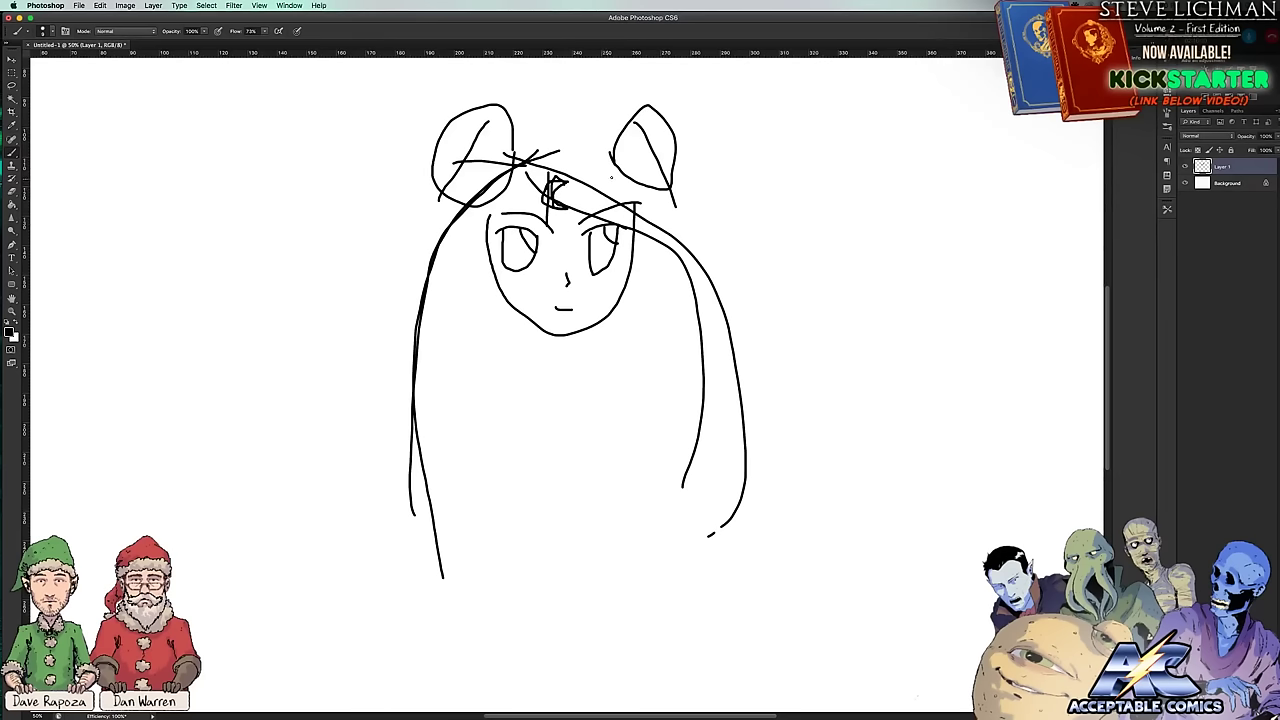
{"action": "left_click_drag", "start_coordinate": [540, 164], "coordinate": [605, 155]}
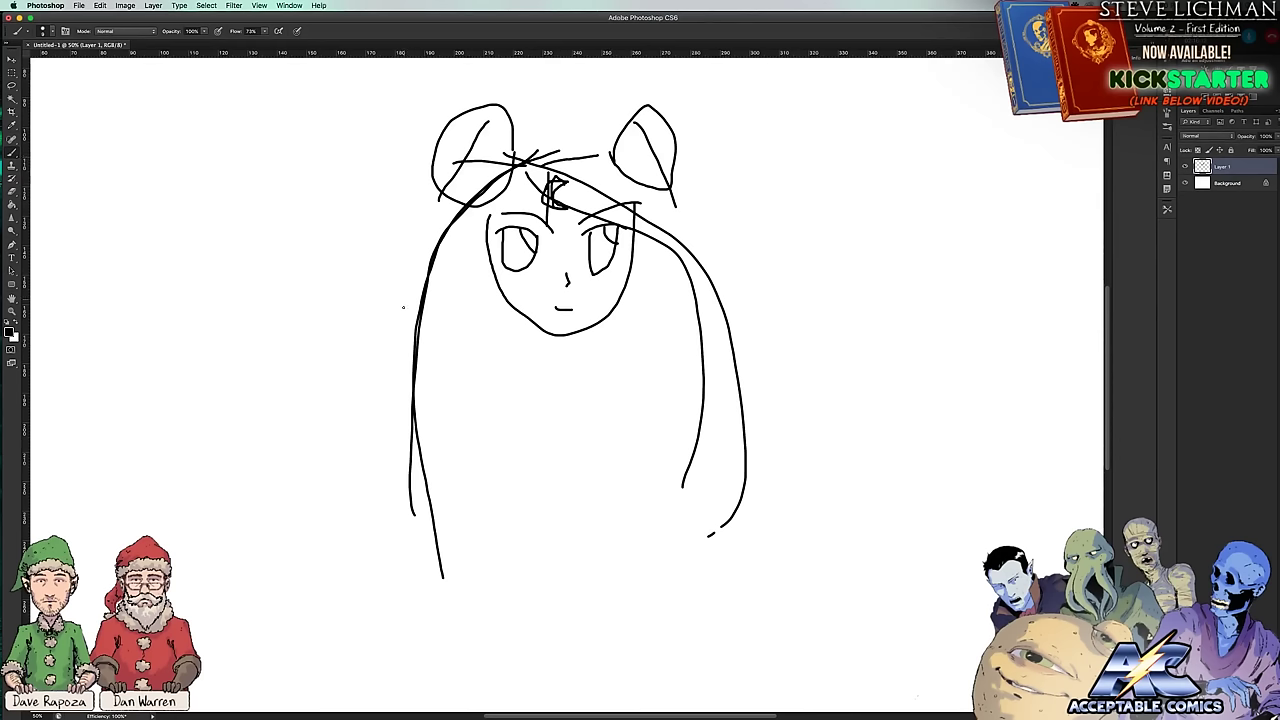